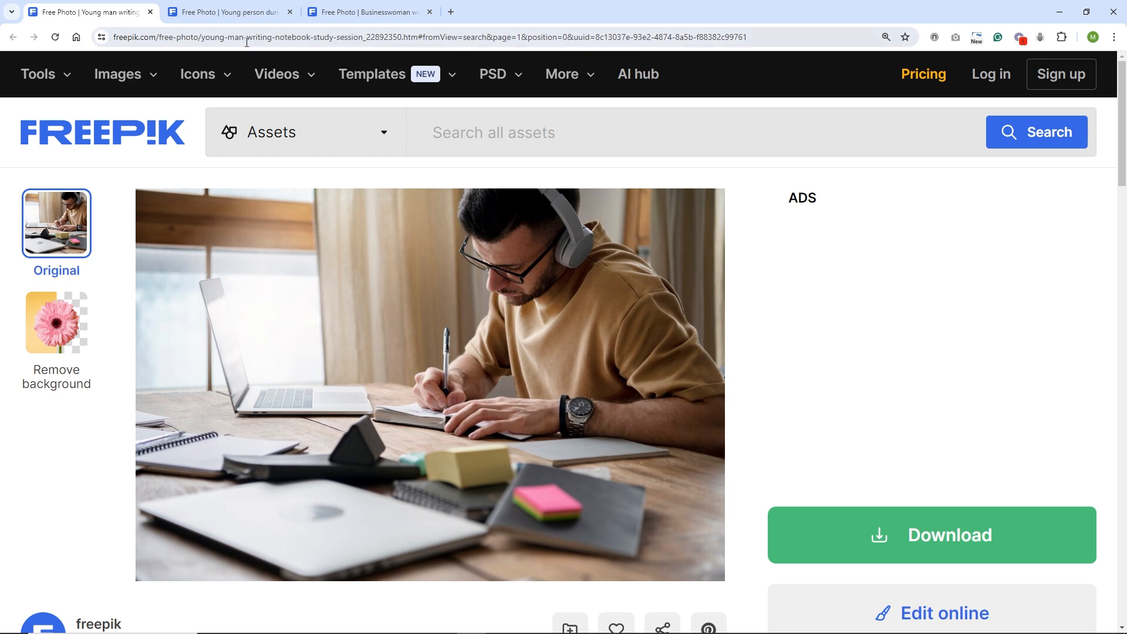
Step: View the Freepik pages of the young person internship photo and the businesswoman workplace photo, and dismiss the advert
click(247, 13)
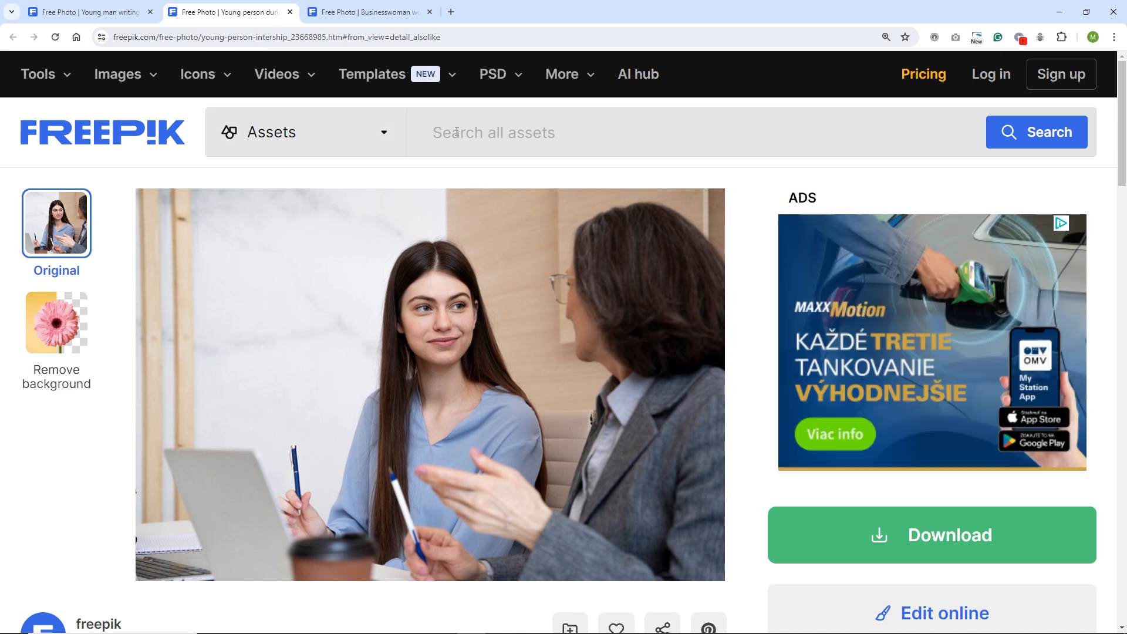
click(382, 12)
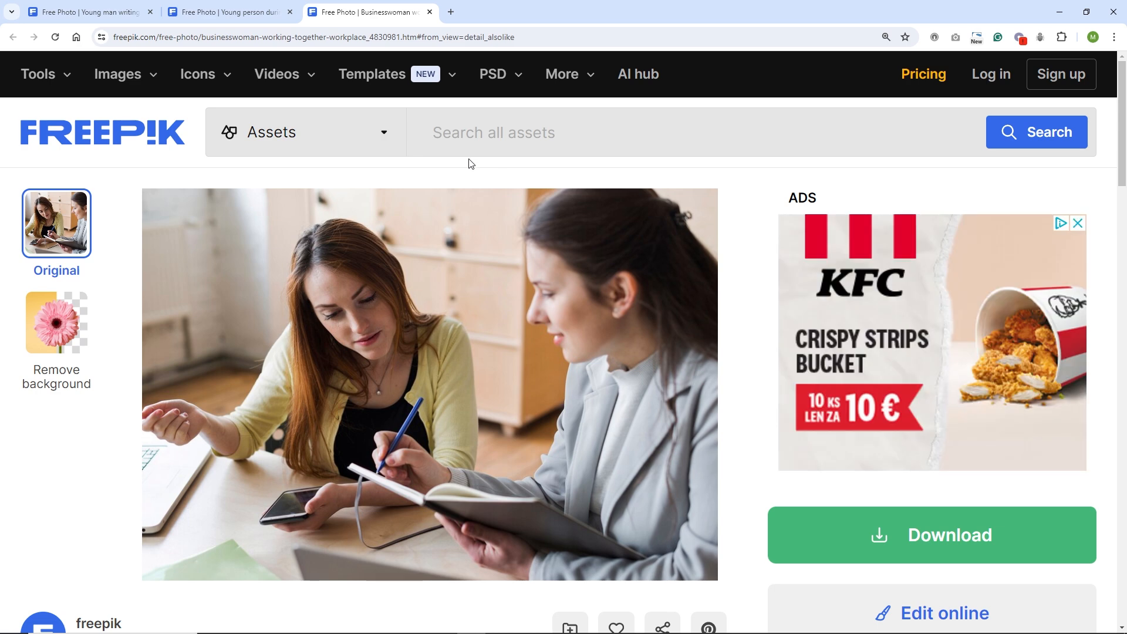
click(1078, 226)
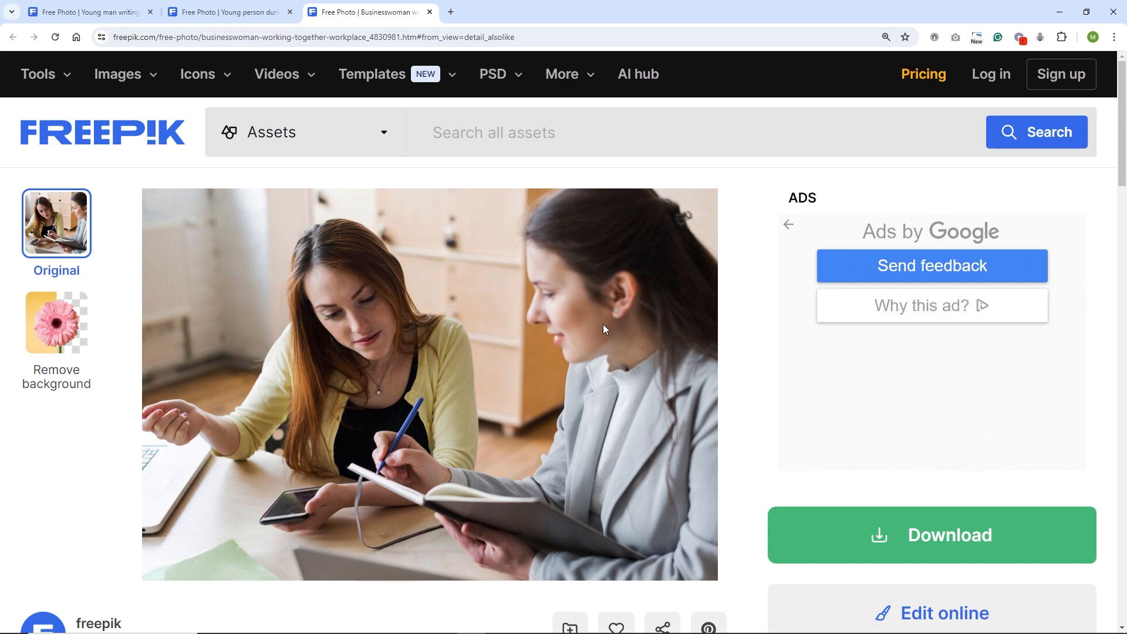
Step: Start the free download of the businesswoman workplace photo as a JPEG and cancel saving it
scroll(857, 365, down, 4)
click(878, 319)
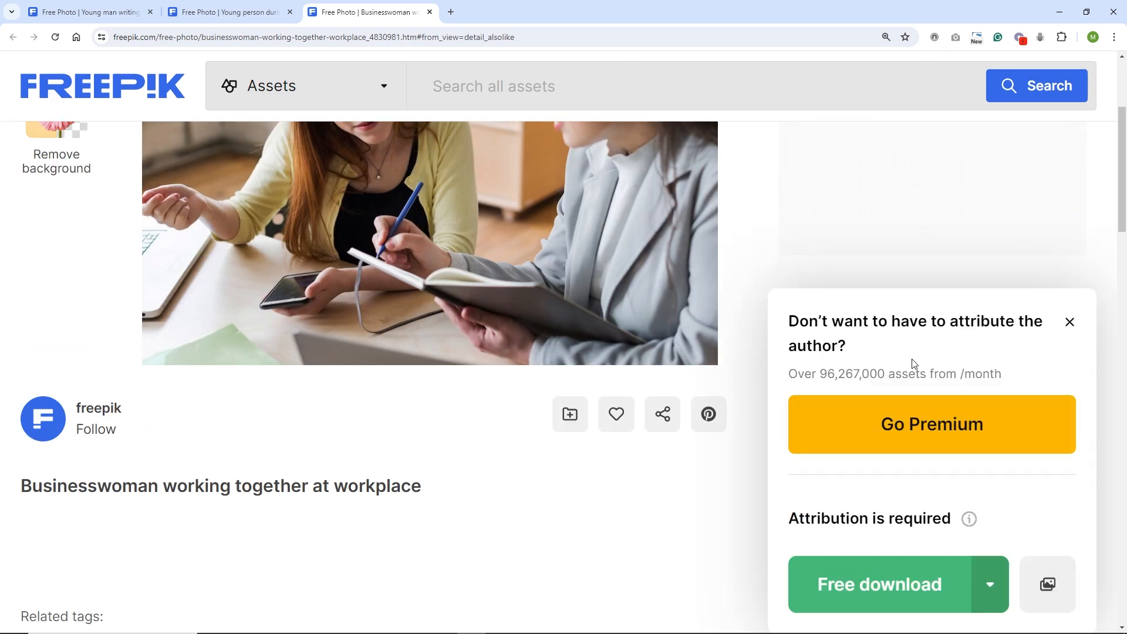
scroll(914, 364, down, 3)
click(884, 378)
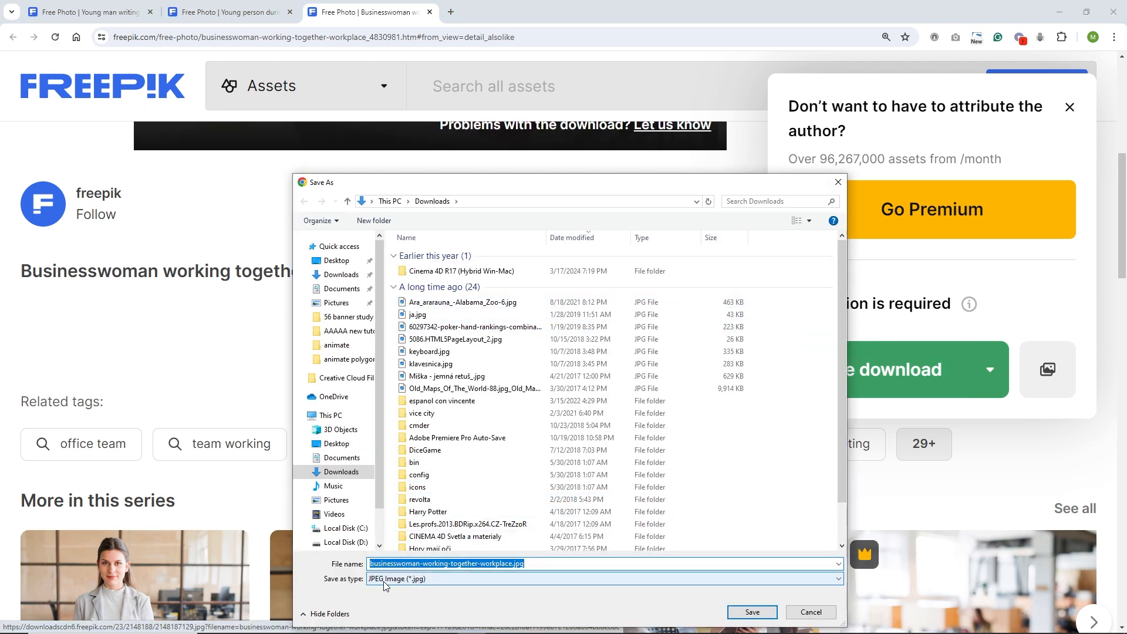
click(811, 612)
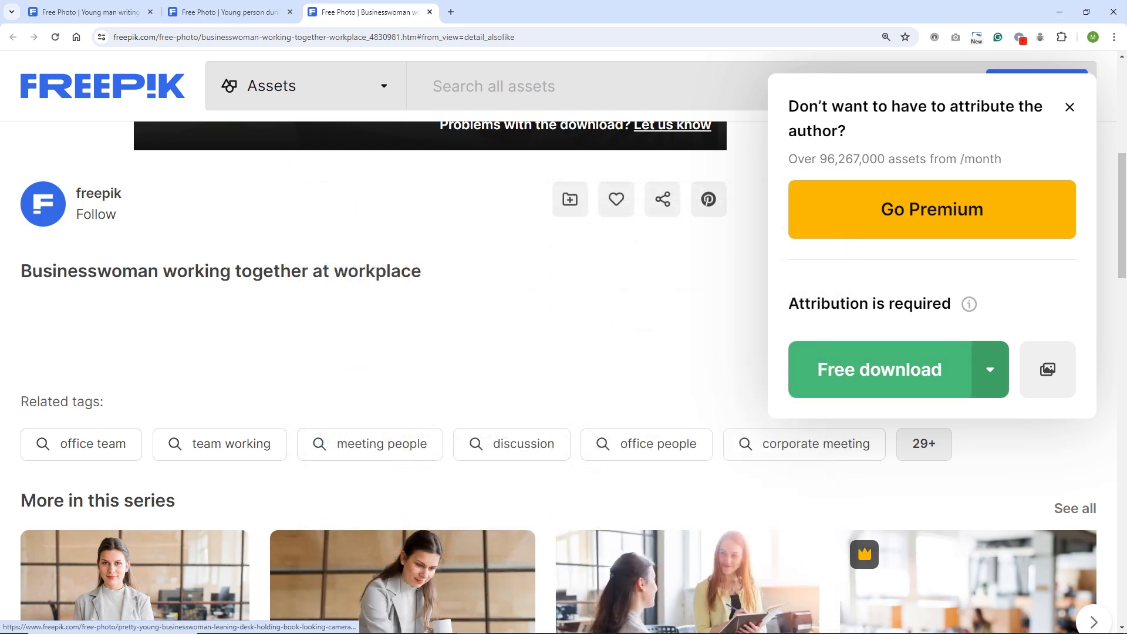
Step: Switch to File Explorer, open the freepik folder and look through the three downloaded photos
click(269, 630)
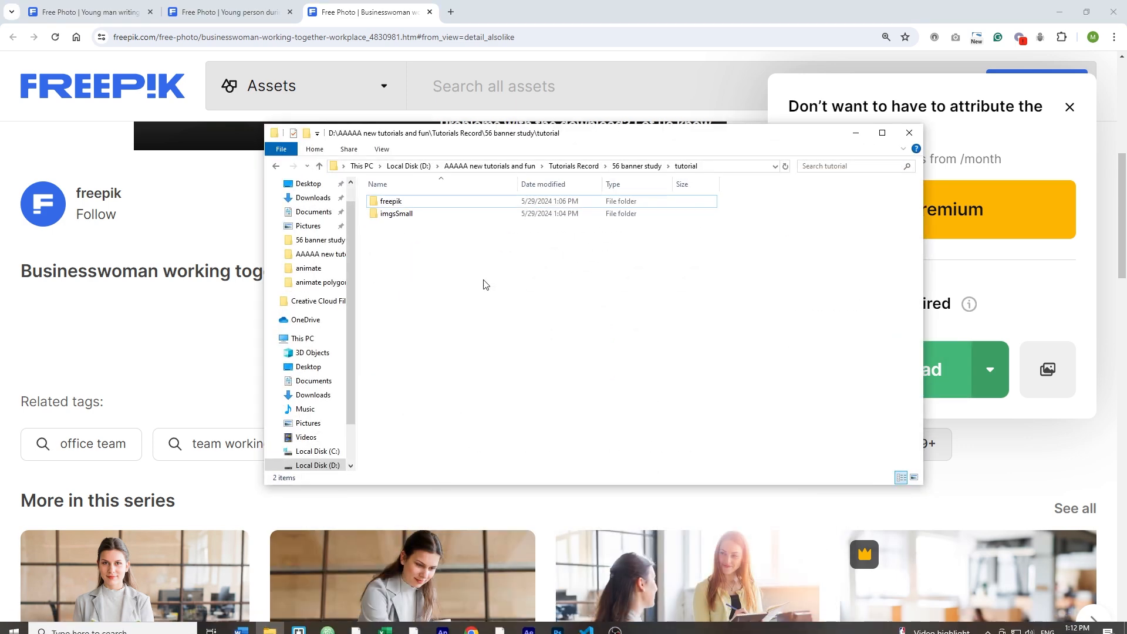
click(392, 203)
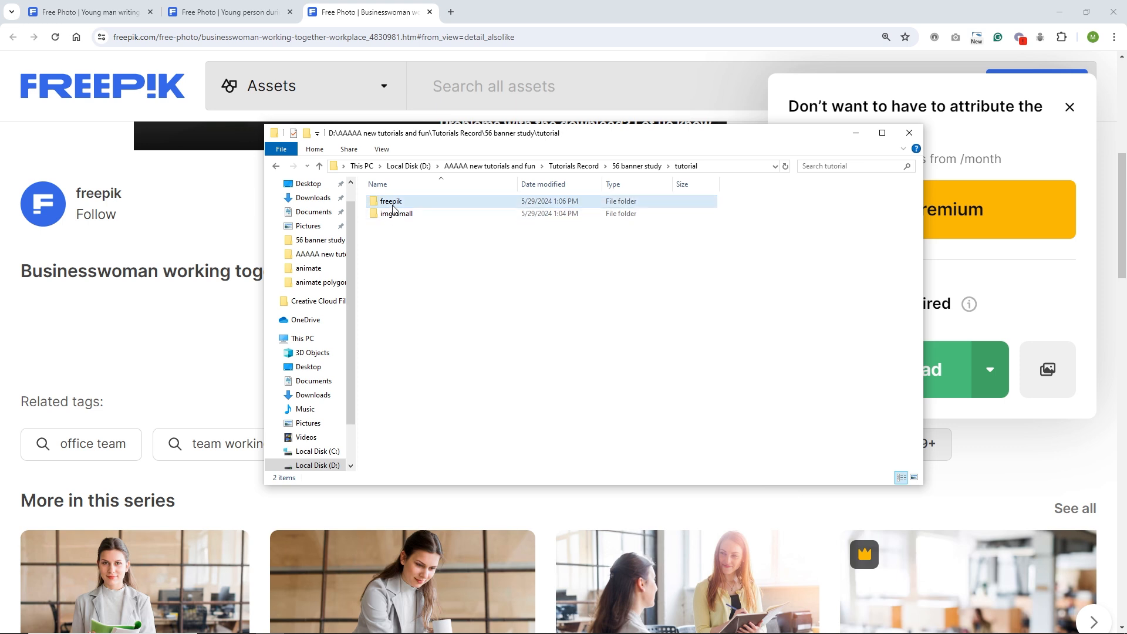
double_click(392, 205)
click(409, 232)
click(457, 231)
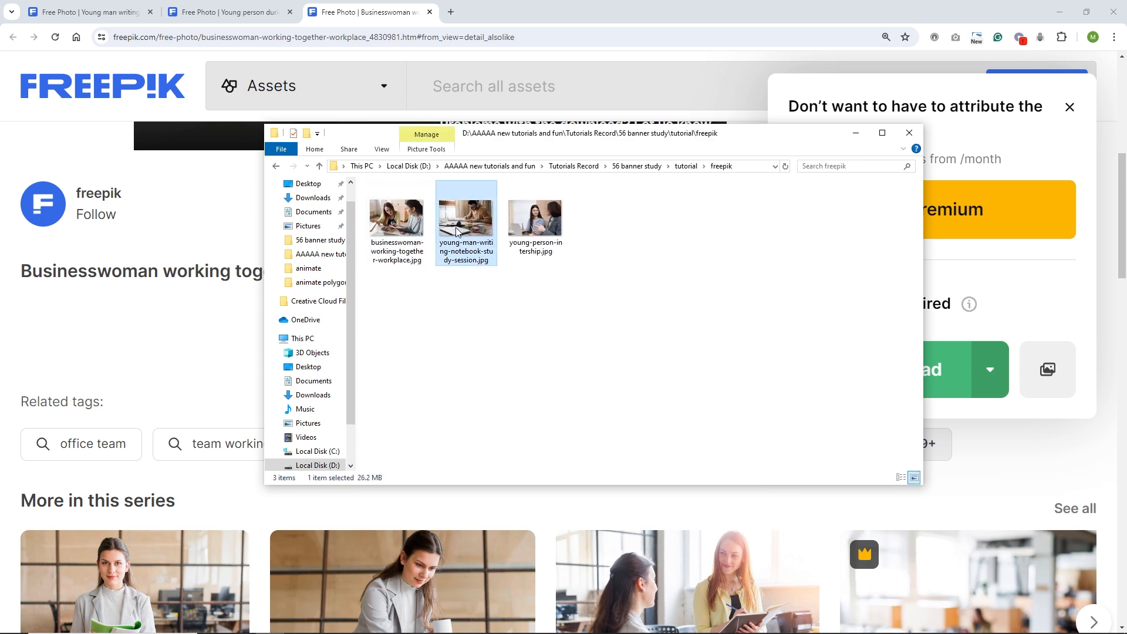
click(519, 223)
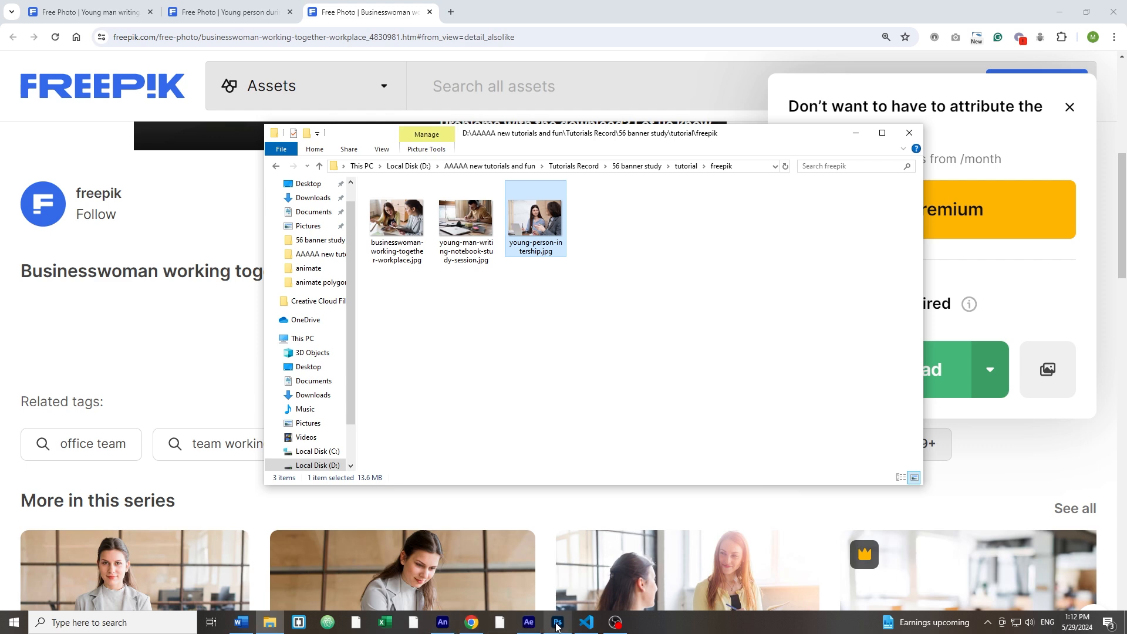
Step: Switch to Photoshop and create a 400 x 400 pixel RGB document at 72 pixels per inch with a white background
click(557, 623)
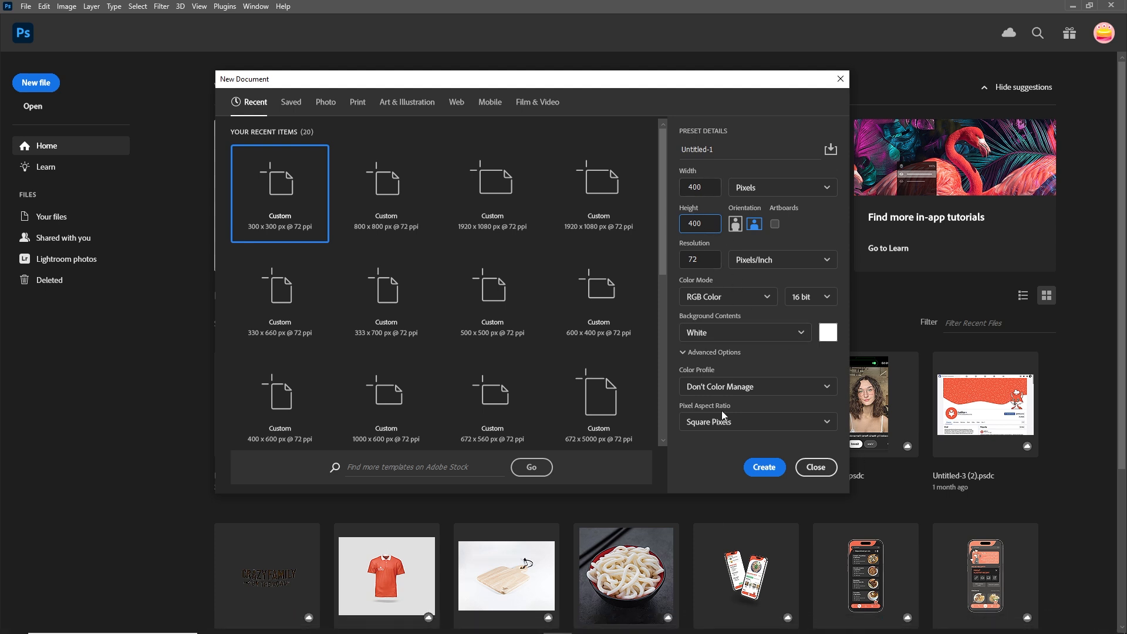
click(700, 260)
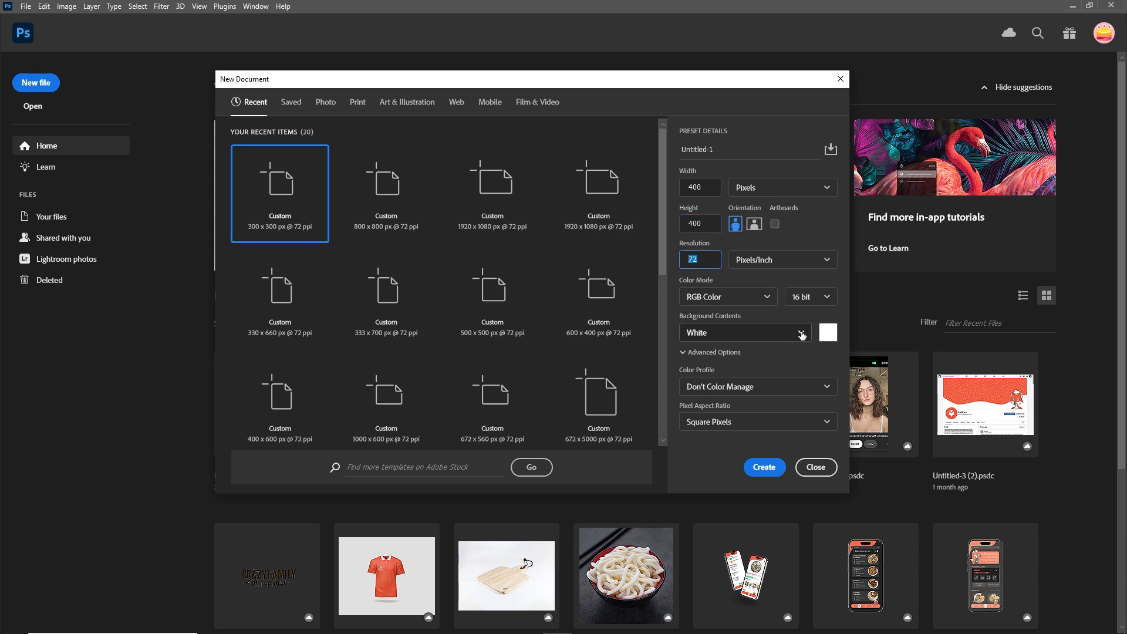
click(763, 468)
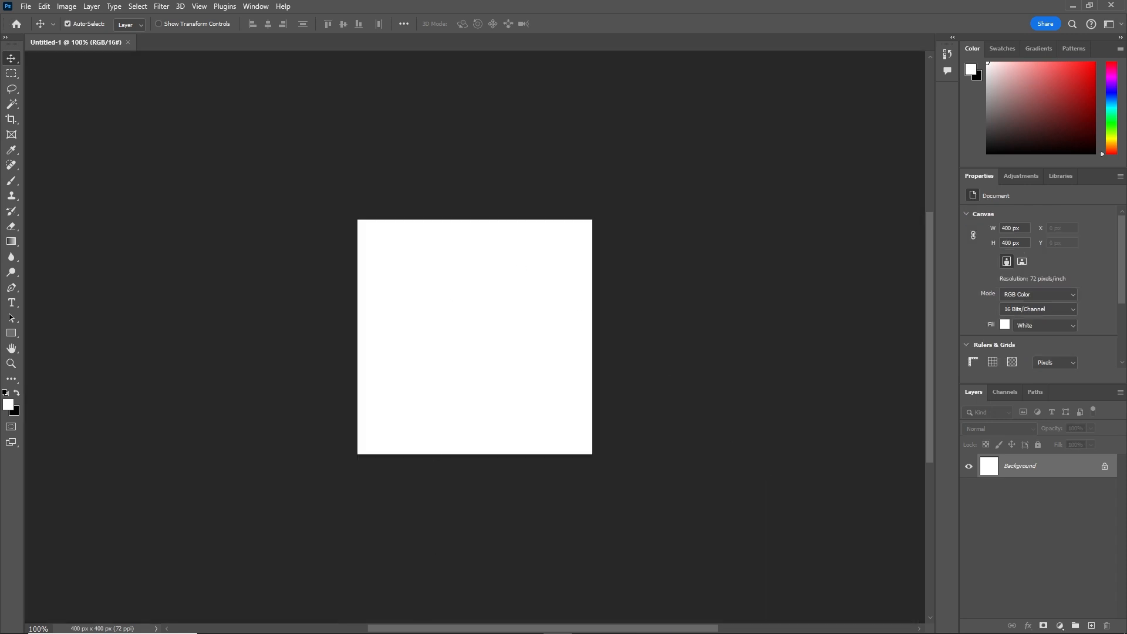
Step: Place young-person-intership.jpg from the freepik folder into the document and enlarge it to about 46% so it covers the canvas
click(271, 623)
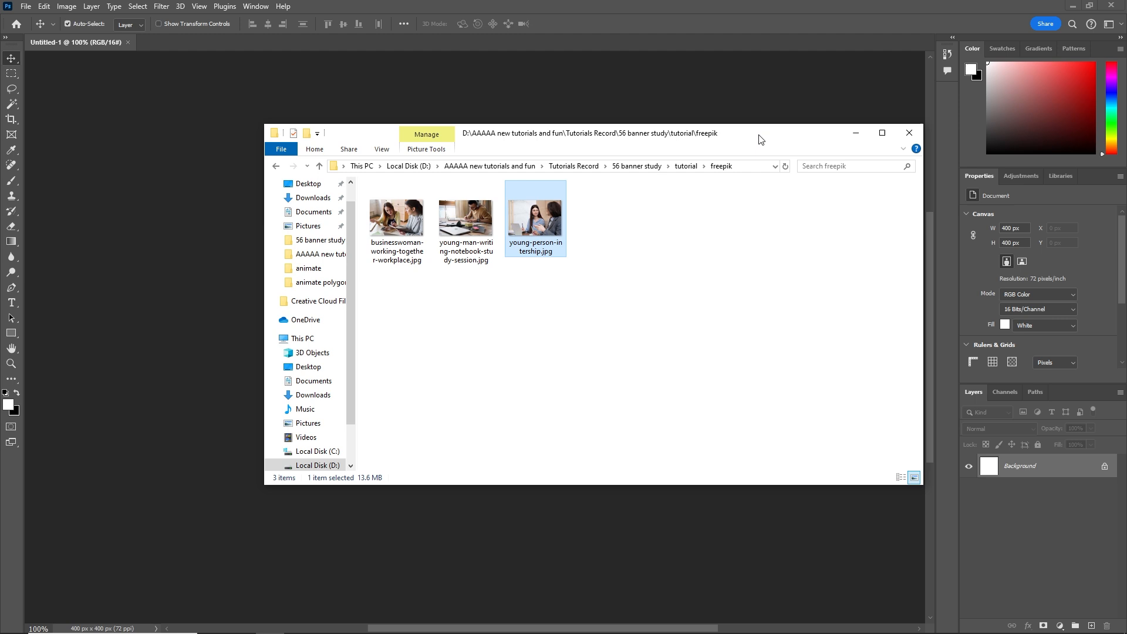
drag(762, 133, 763, 355)
drag(550, 438, 648, 395)
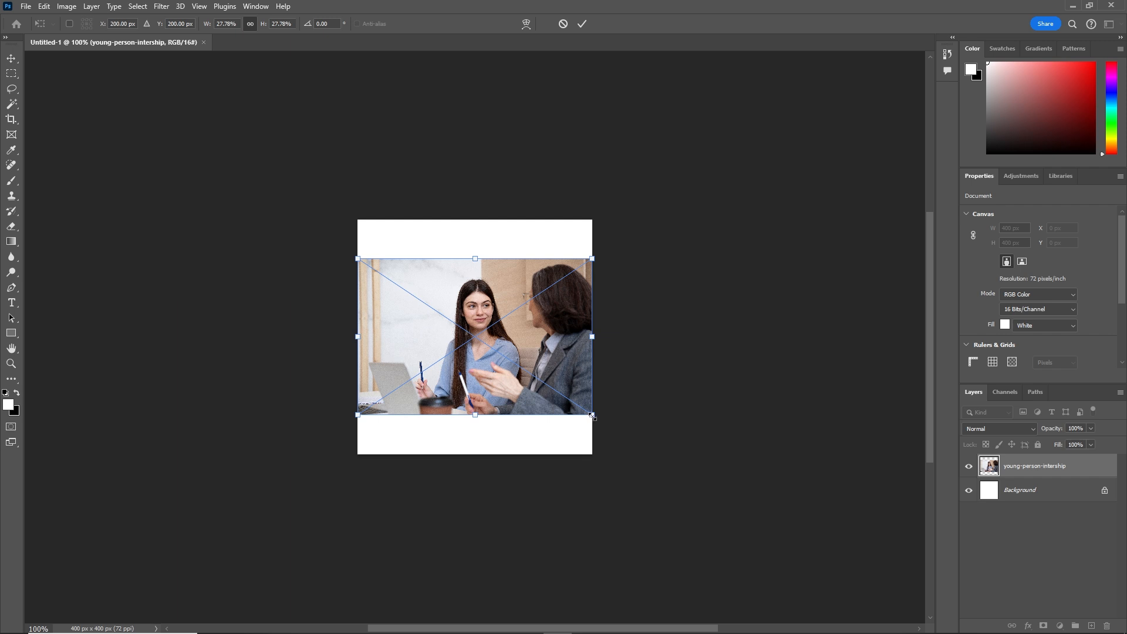
drag(592, 416, 663, 480)
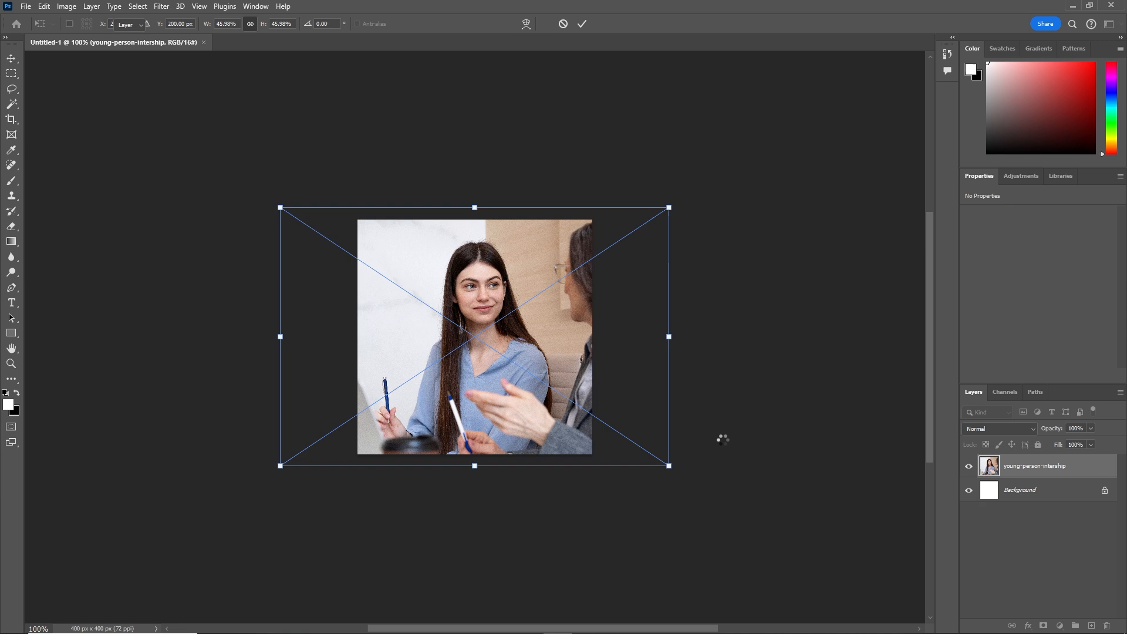
key(Return)
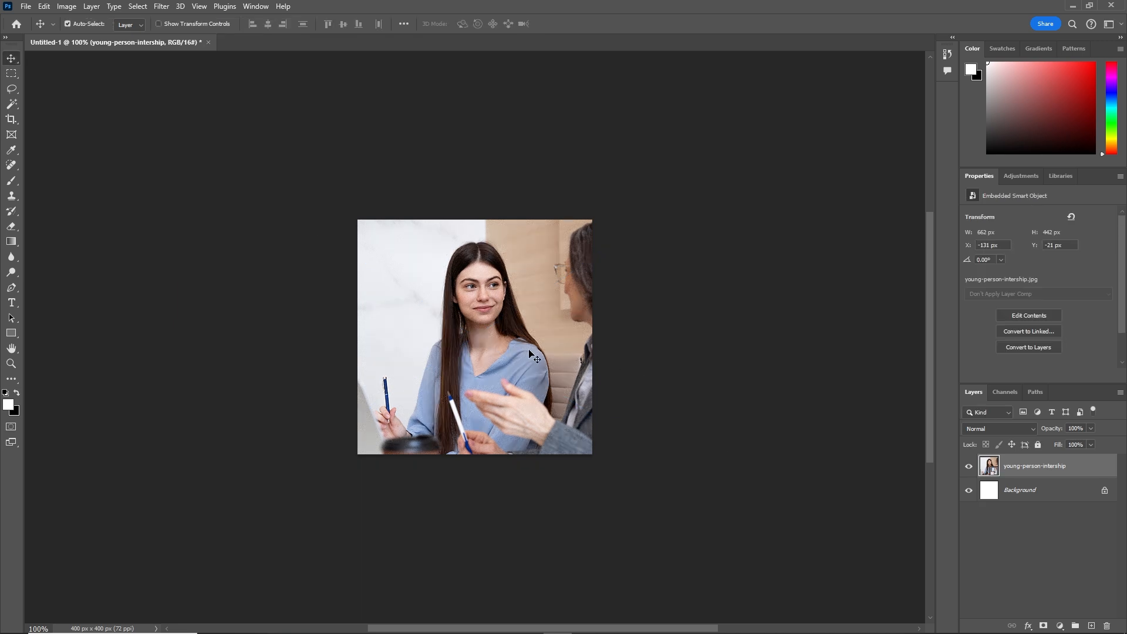
Step: Nudge the placed photo horizontally to X -81 px, keeping the young woman within the square canvas
key(shift+Left)
key(shift+Left)
key(shift+Right)
key(shift+Right)
key(shift+Right)
key(shift+Right)
key(shift+Right)
key(shift+Right)
key(shift+Right)
key(shift+Right)
key(shift+Right)
key(shift+Right)
key(shift+Right)
key(shift+Right)
key(shift+Right)
key(shift+Right)
key(shift+Right)
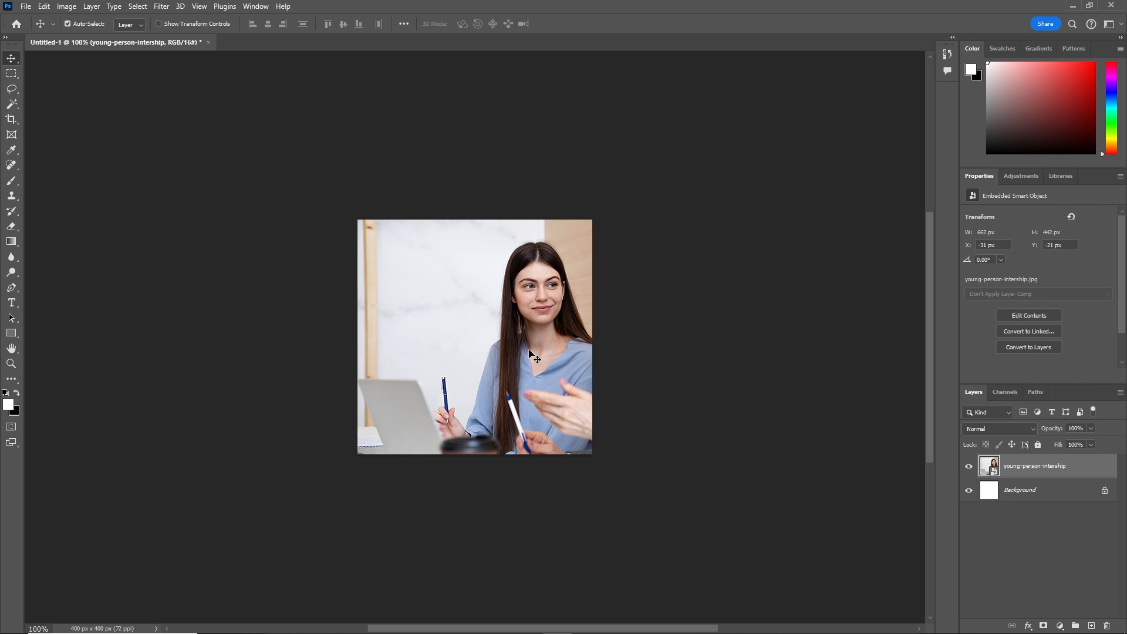
key(shift+Right)
key(shift+Right)
key(shift+Right)
key(shift+Right)
key(shift+Right)
key(shift+Right)
key(shift+Right)
key(shift+Right)
key(shift+Right)
key(shift+Right)
key(shift+Right)
key(shift+Right)
key(shift+Right)
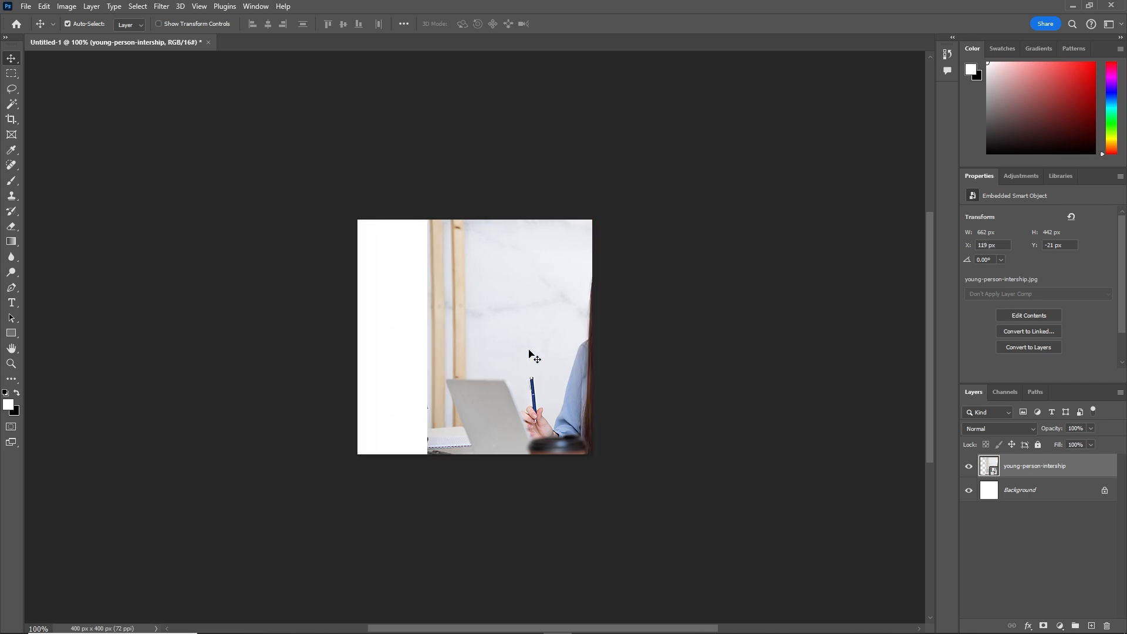
key(shift+Left)
key(shift+Left)
key(shift+Left)
key(shift+Left)
key(shift+Left)
key(shift+Left)
key(shift+Left)
key(shift+Left)
key(shift+Left)
key(shift+Left)
key(shift+Left)
key(shift+Left)
key(shift+Left)
key(shift+Left)
key(shift+Left)
key(shift+Left)
key(shift+Left)
key(shift+Left)
key(shift+Left)
key(shift+Left)
key(shift+Left)
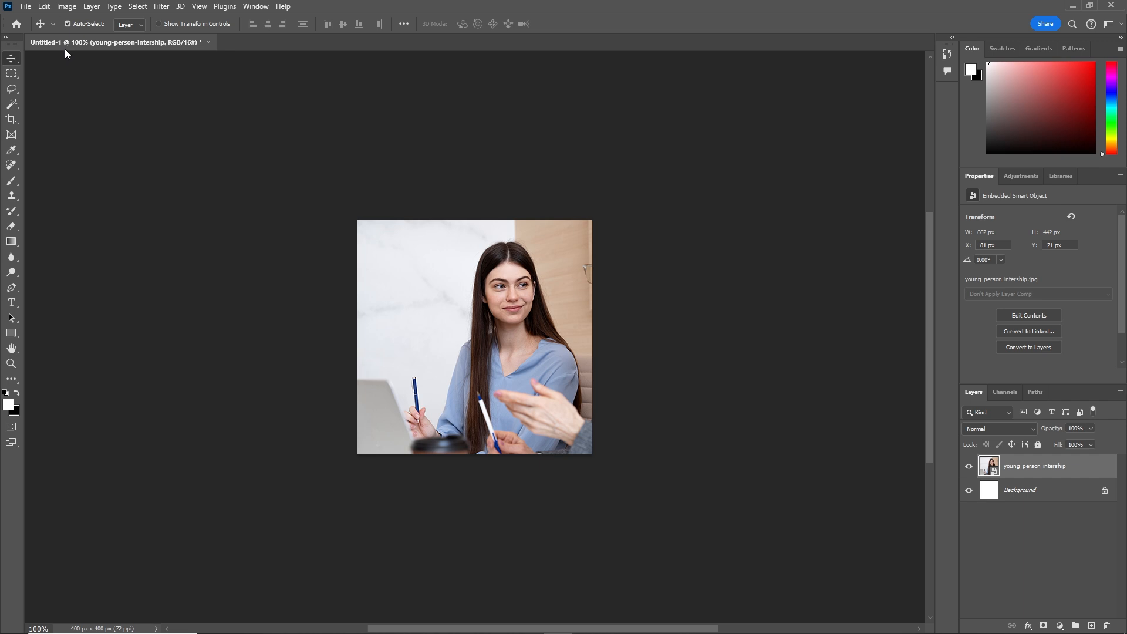
Step: Set up the image export as JPG with quality 4, then start saving it and cancel the save
click(26, 6)
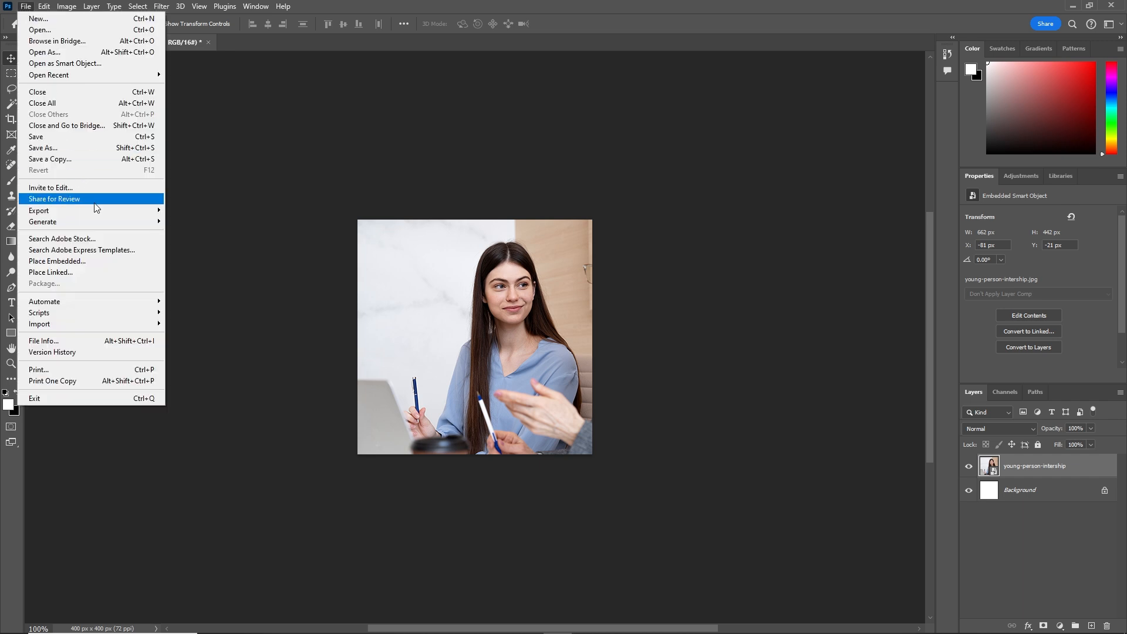
mouse_move(115, 212)
click(194, 222)
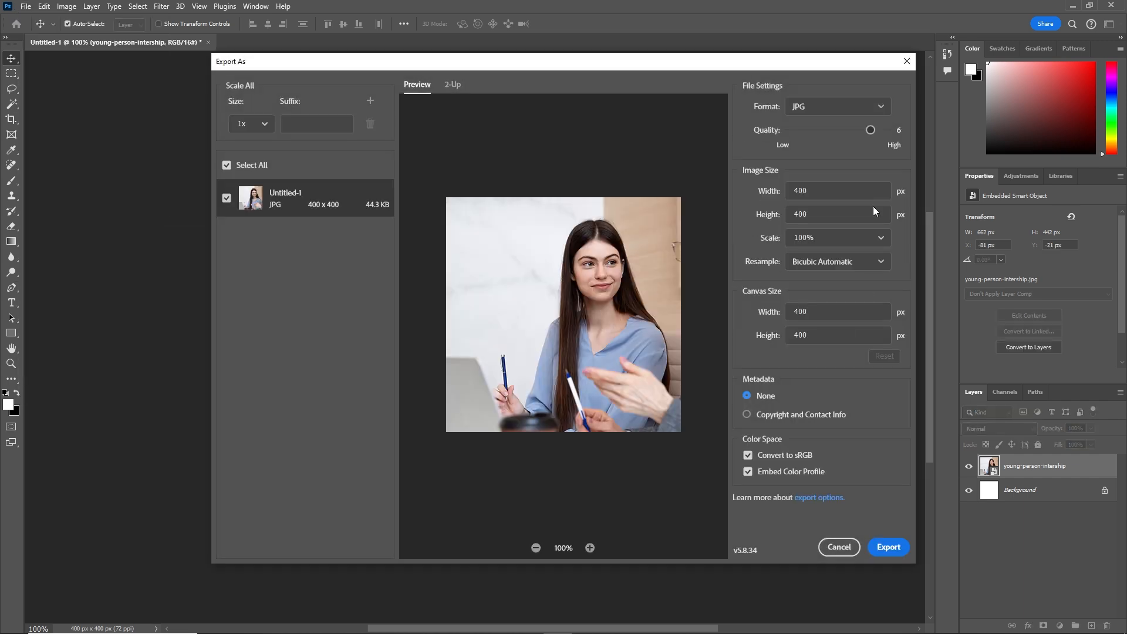
click(881, 107)
click(815, 152)
drag(868, 130, 844, 130)
click(901, 547)
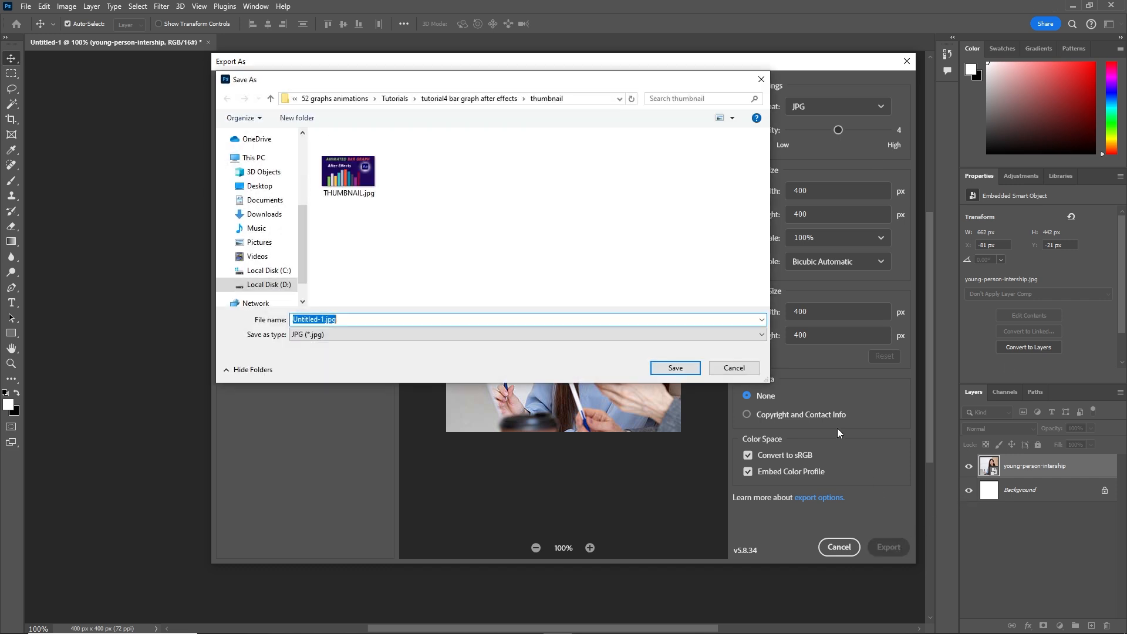
click(728, 371)
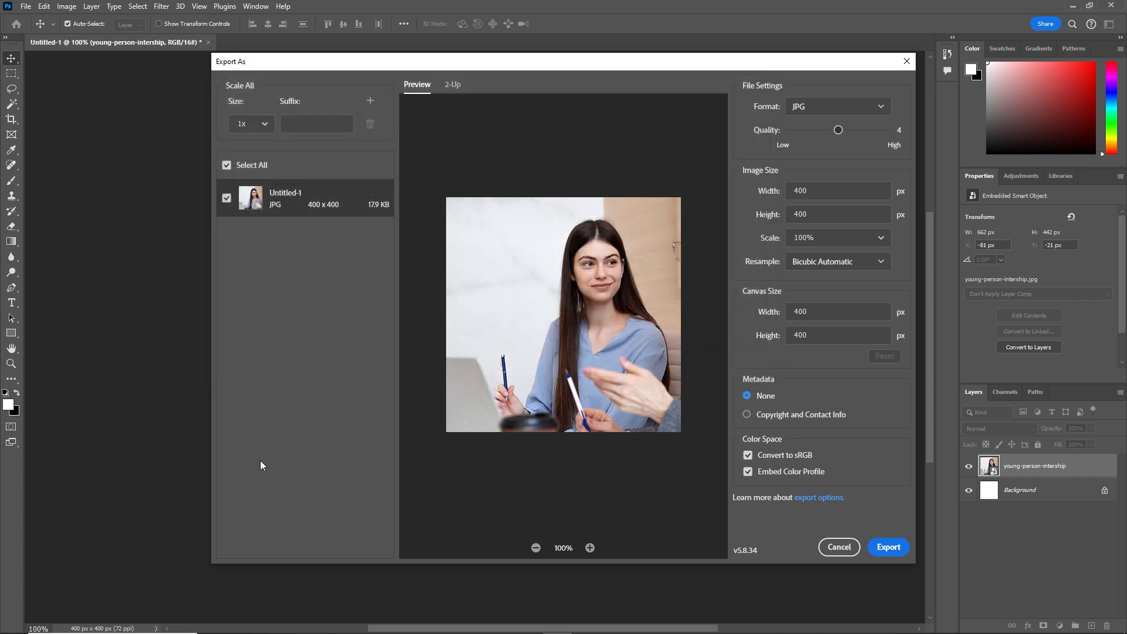
Step: Open the imgsSmall folder in File Explorer and check img1.jpg, img2.jpg and img3.jpg, including their dimensions and file sizes
mouse_move(319, 631)
click(276, 624)
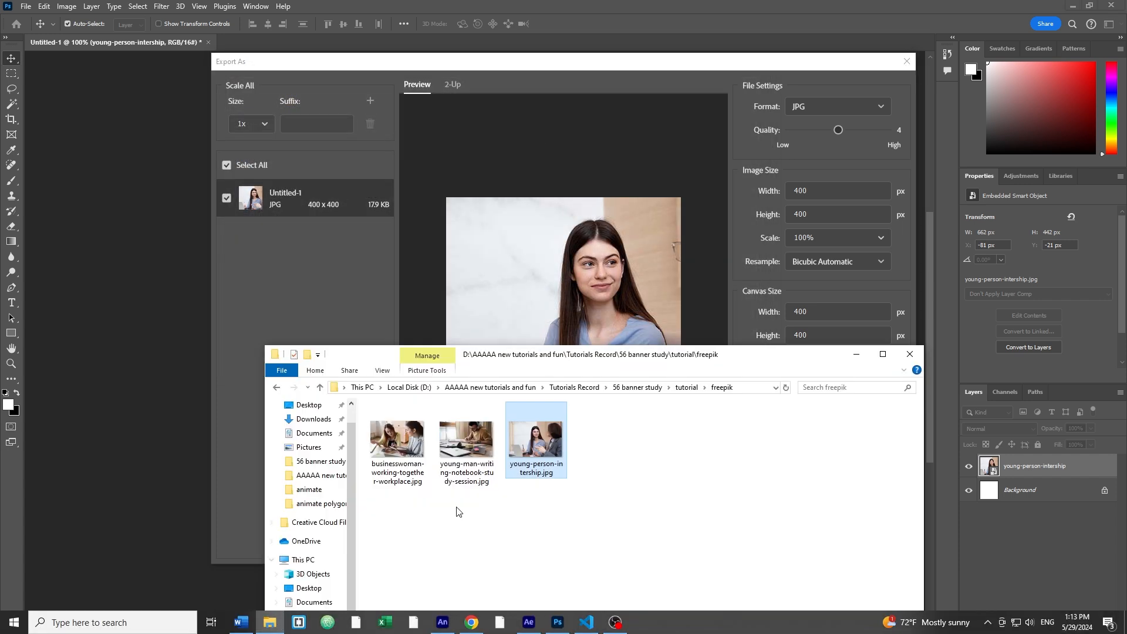
click(685, 387)
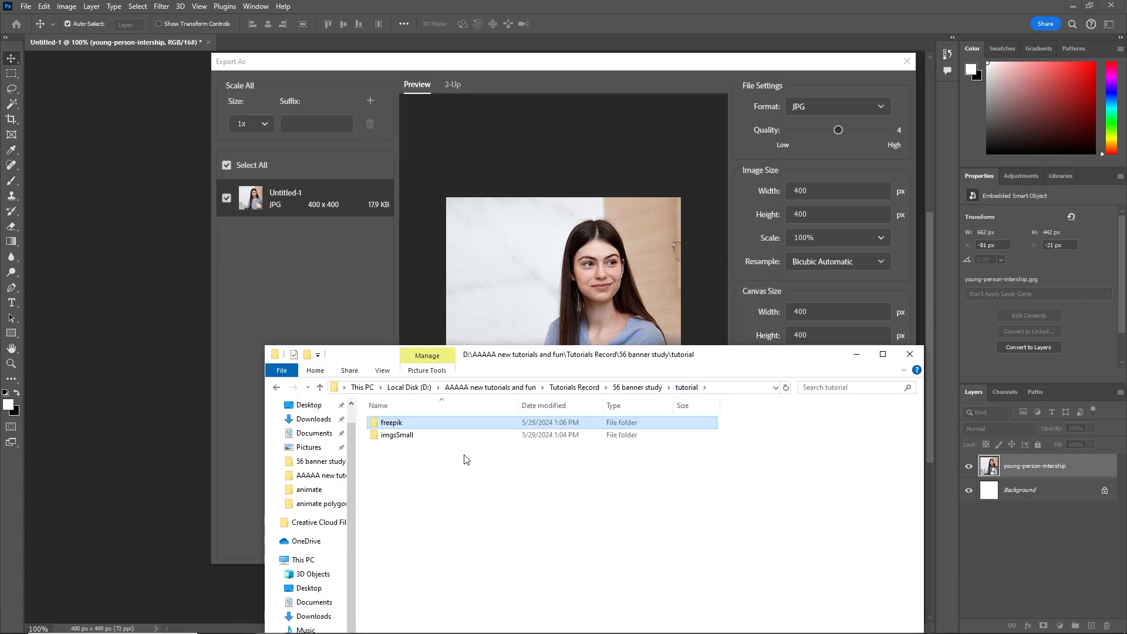
double_click(400, 436)
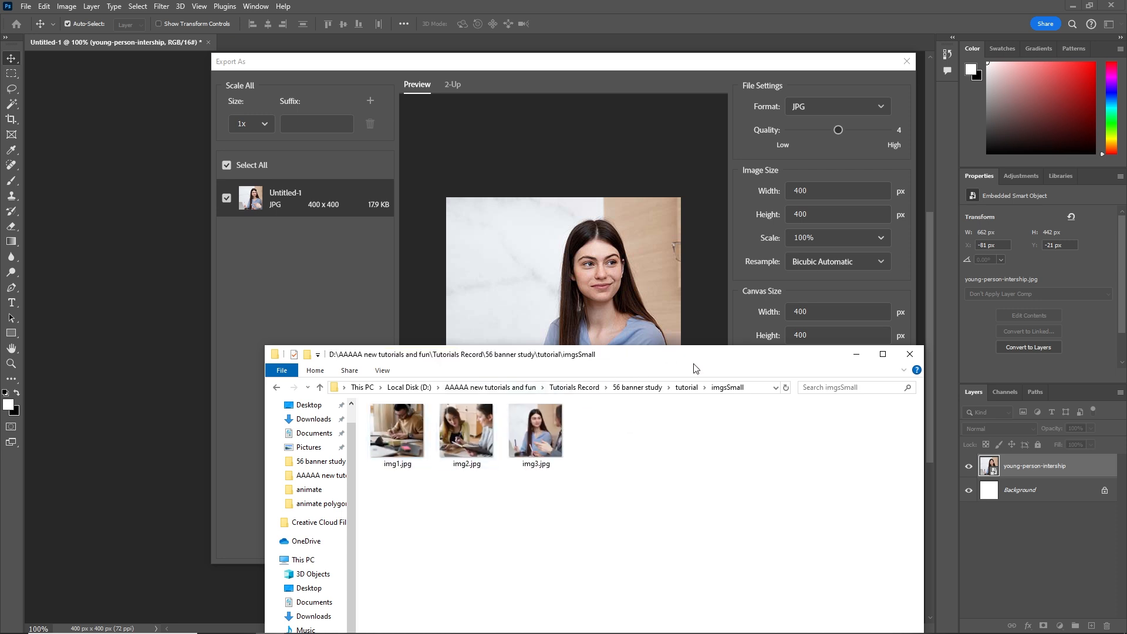
drag(639, 354, 621, 177)
click(360, 254)
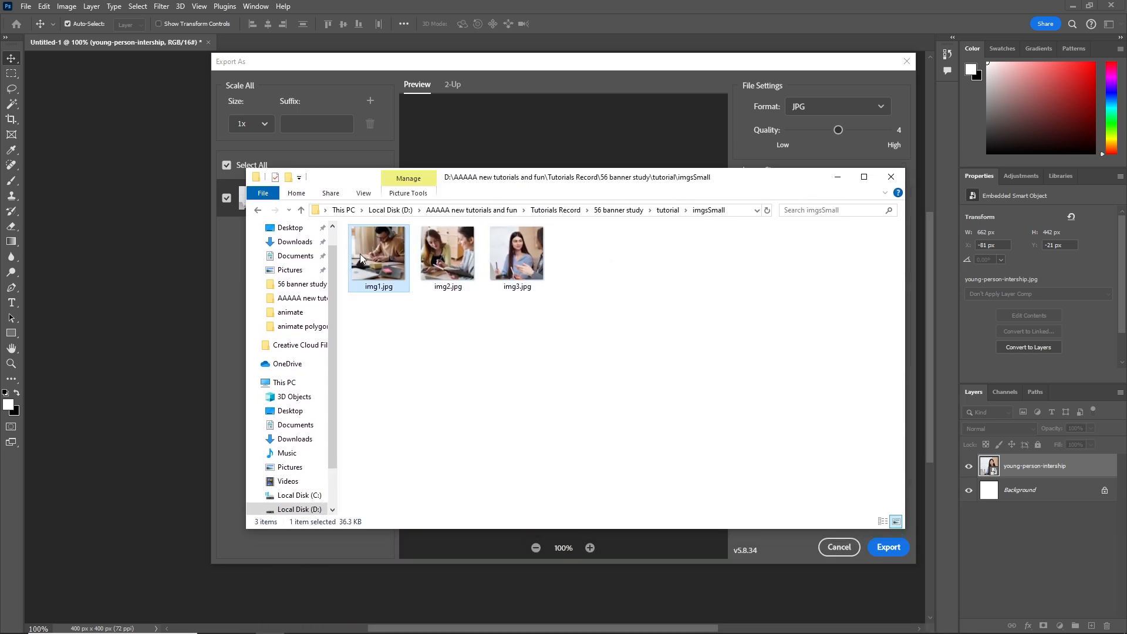
click(431, 256)
click(520, 271)
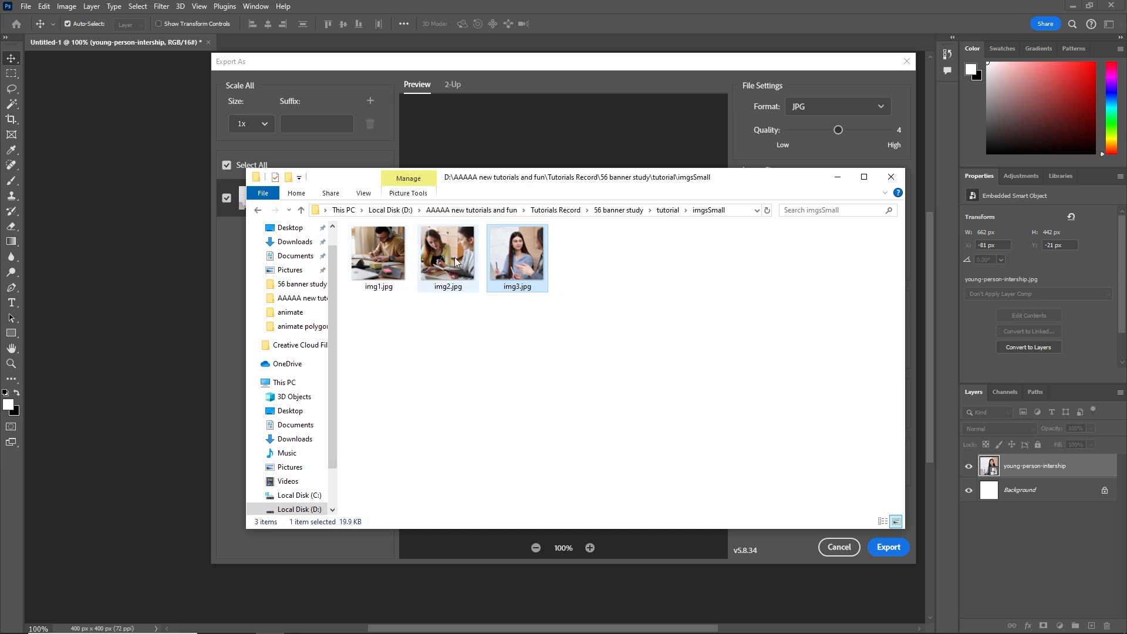
mouse_move(454, 257)
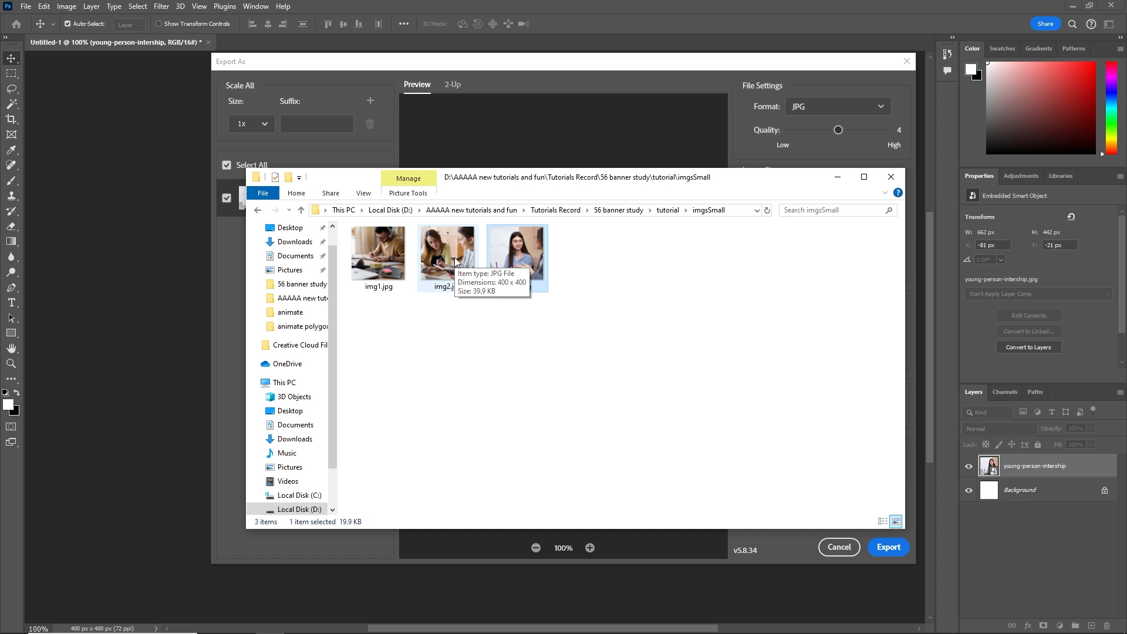
mouse_move(506, 258)
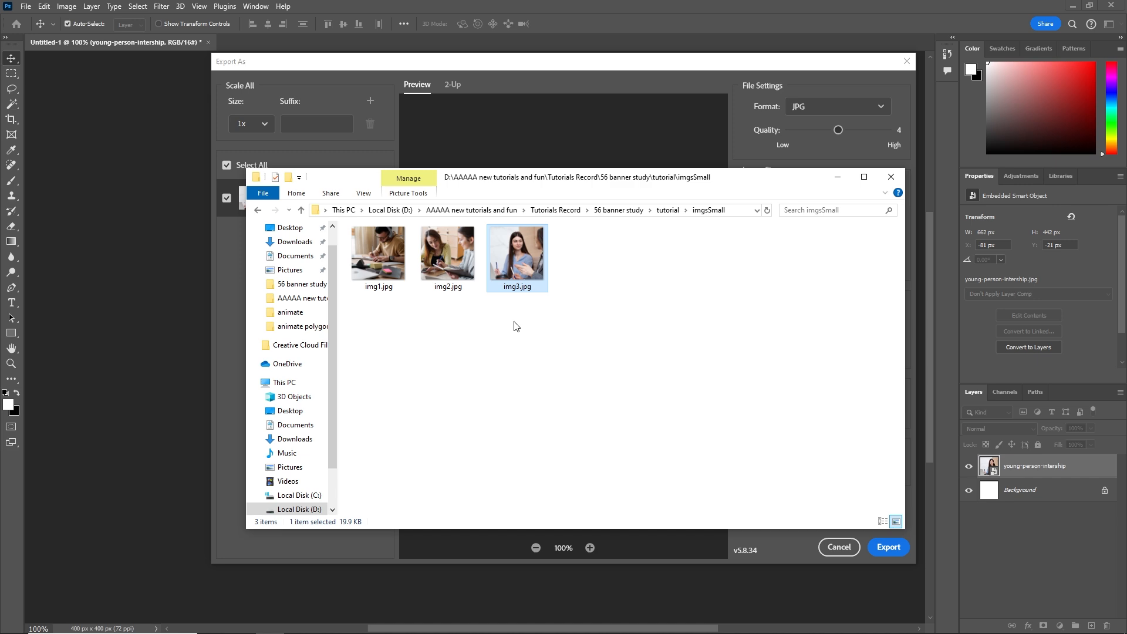
Step: Switch to Adobe Animate and create a new 300 x 600 pixel HTML5 Canvas document at 24 fps
mouse_move(531, 625)
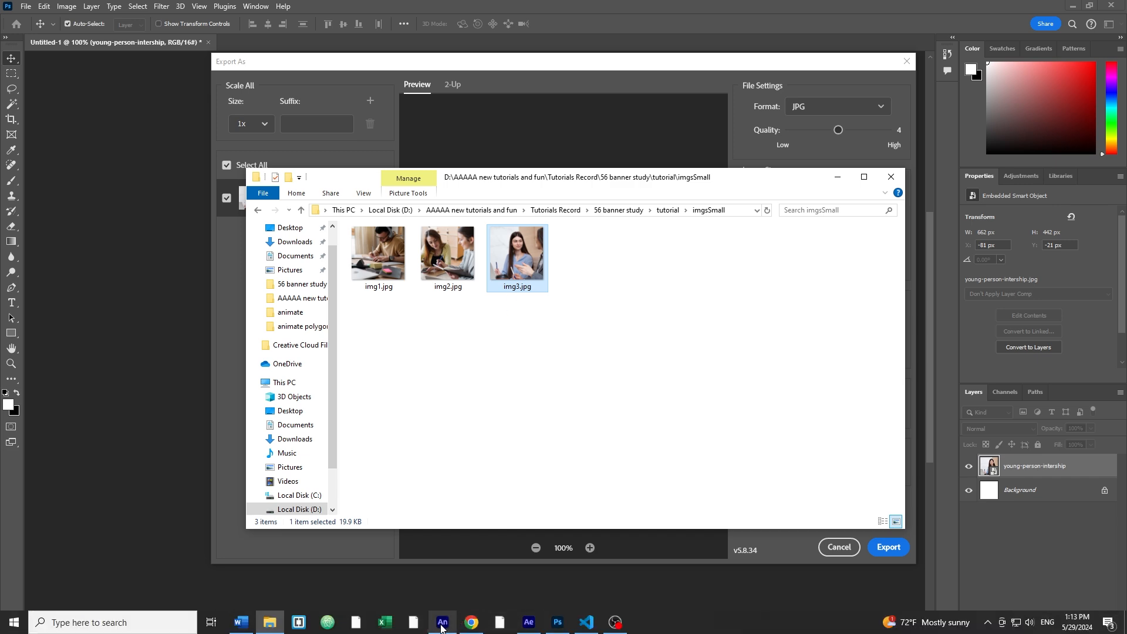
mouse_move(442, 629)
click(446, 584)
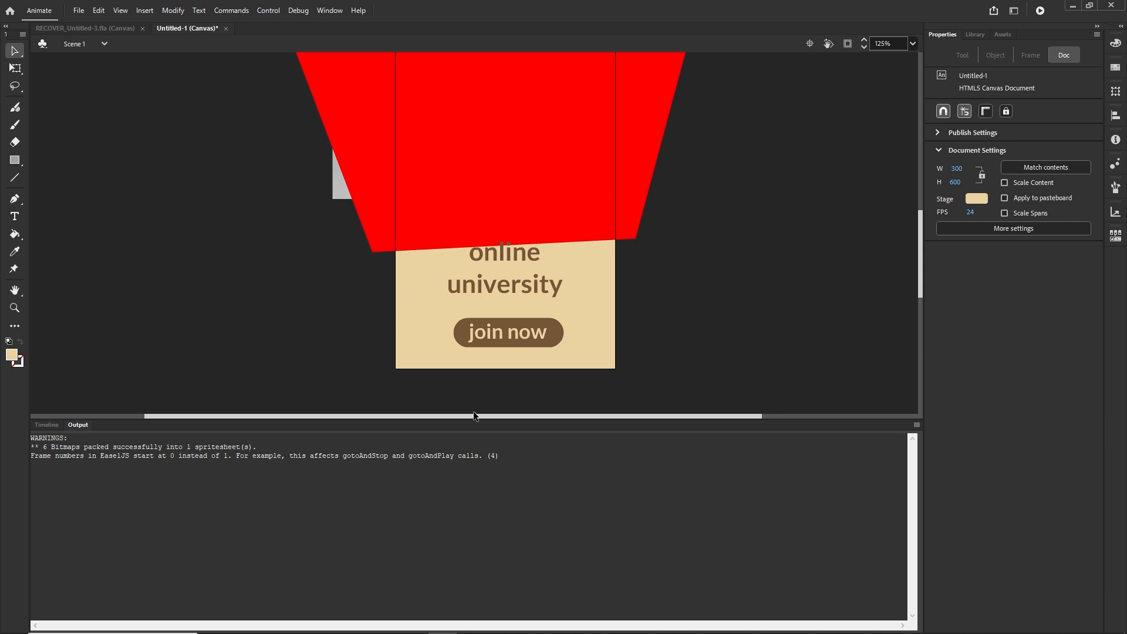
key(ctrl+n)
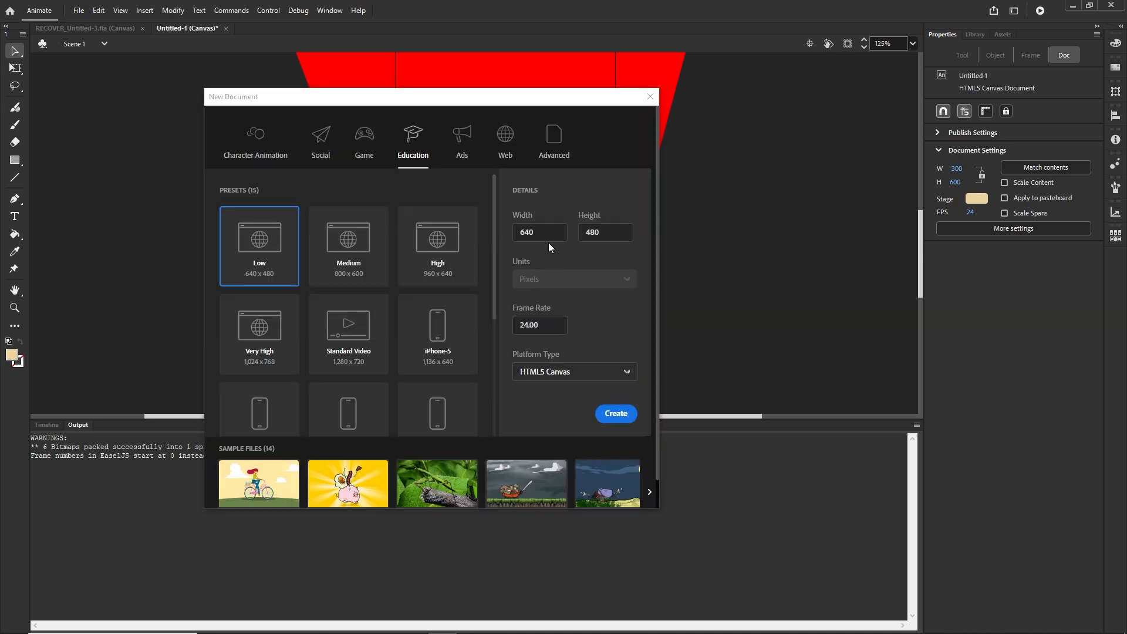
click(537, 232)
text(300)
key(Tab)
click(616, 414)
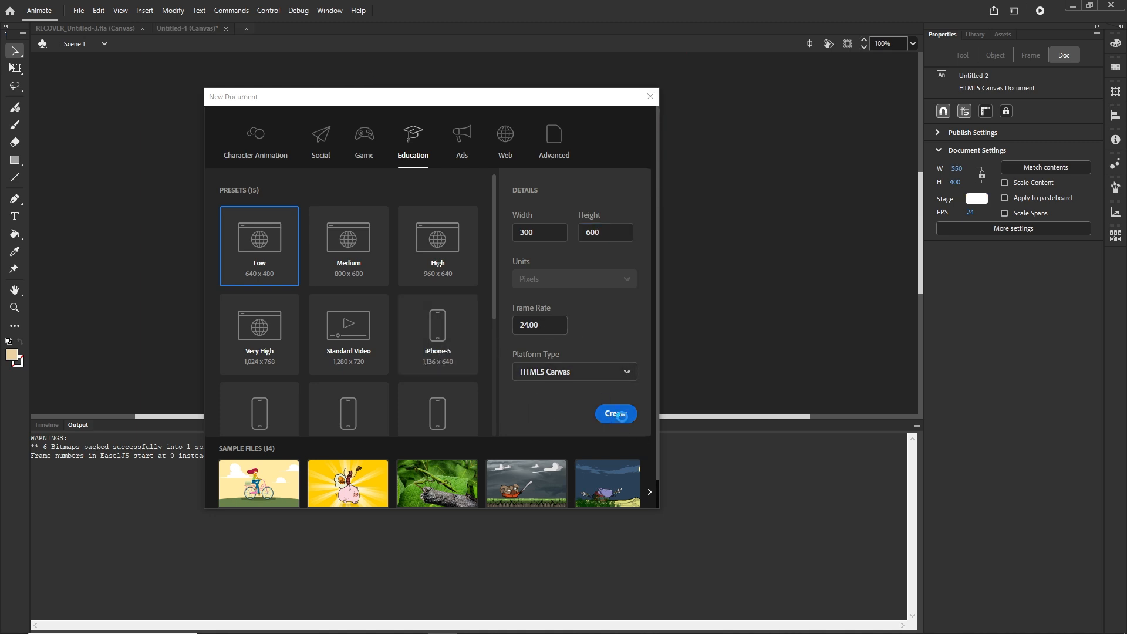
Step: Bring img1.jpg, img2.jpg and img3.jpg from the imgsSmall folder in File Explorer onto the Animate stage
click(56, 428)
click(270, 623)
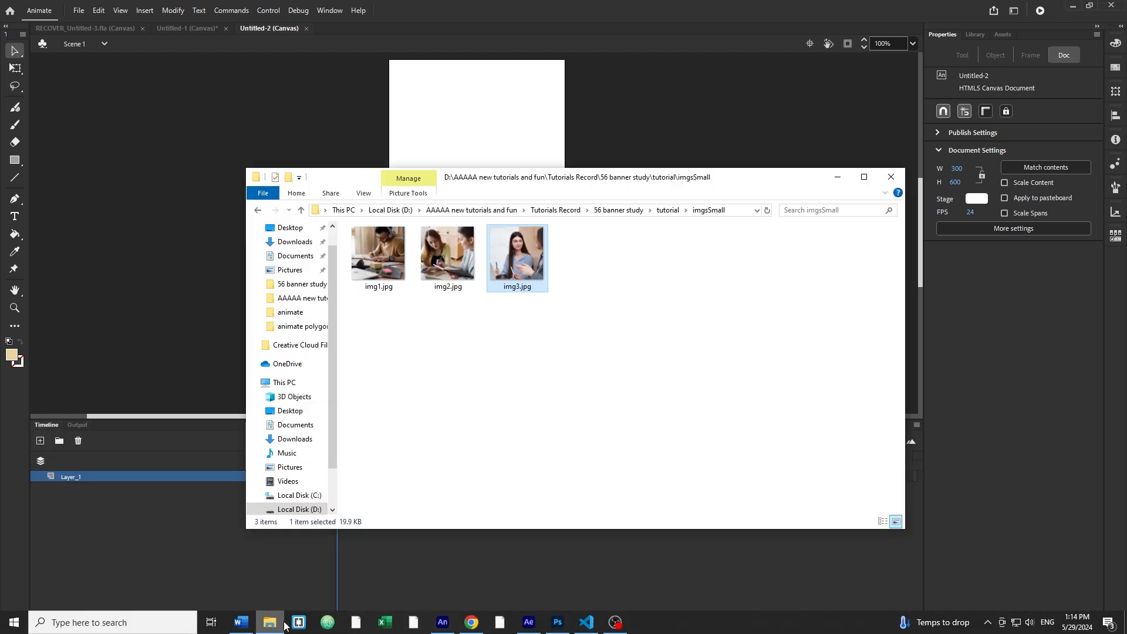
click(635, 292)
click(520, 266)
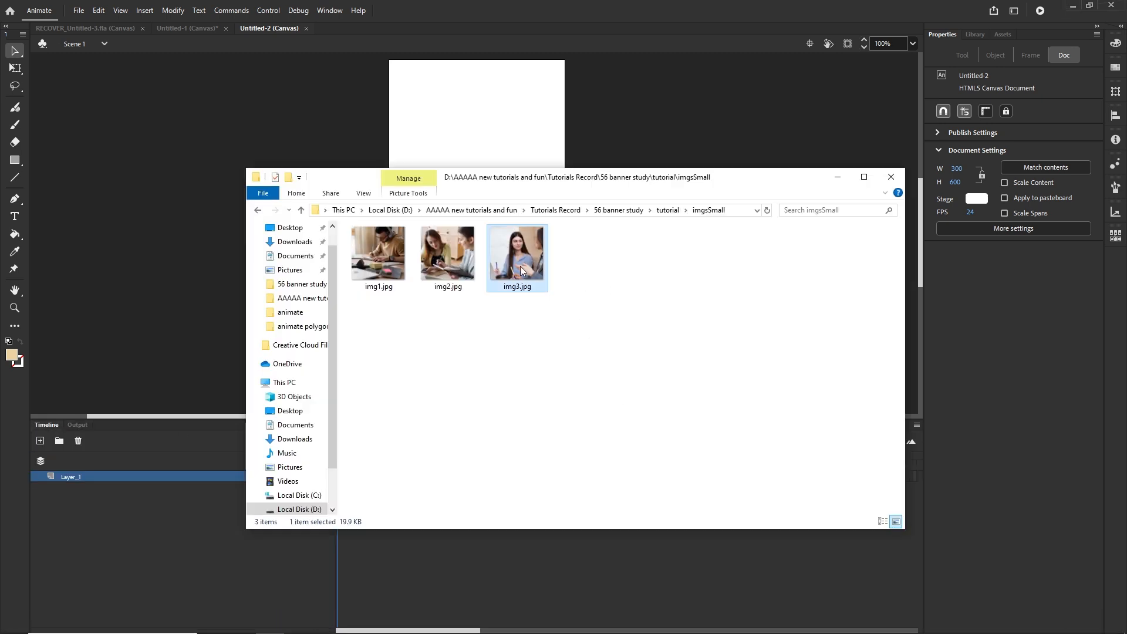
shift+click(391, 249)
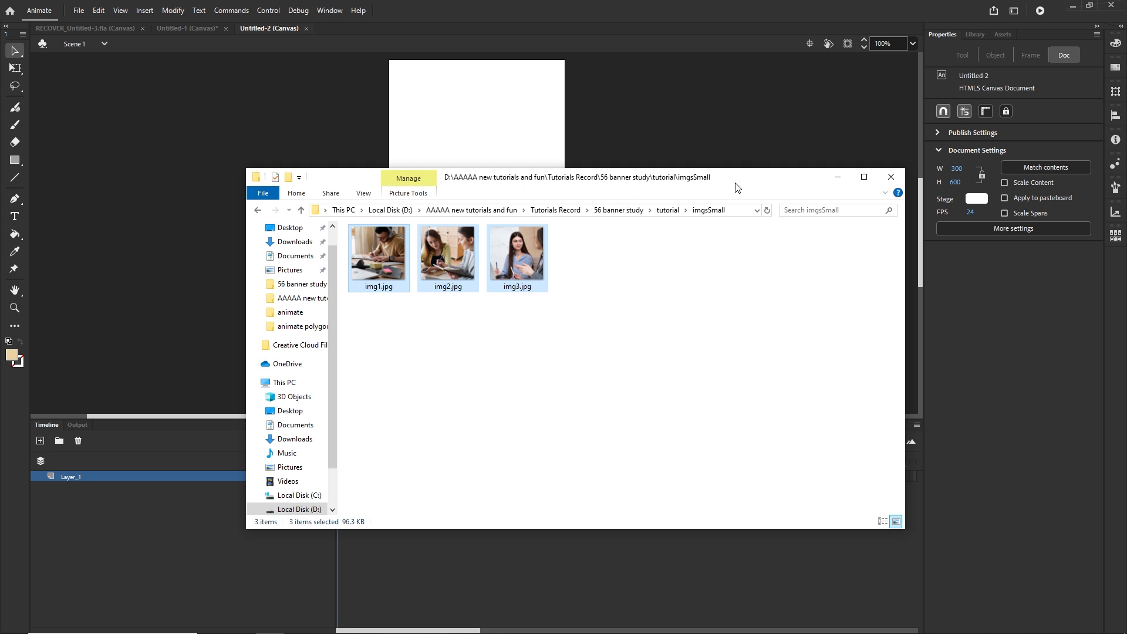
drag(737, 183, 759, 336)
drag(473, 411, 486, 201)
click(672, 211)
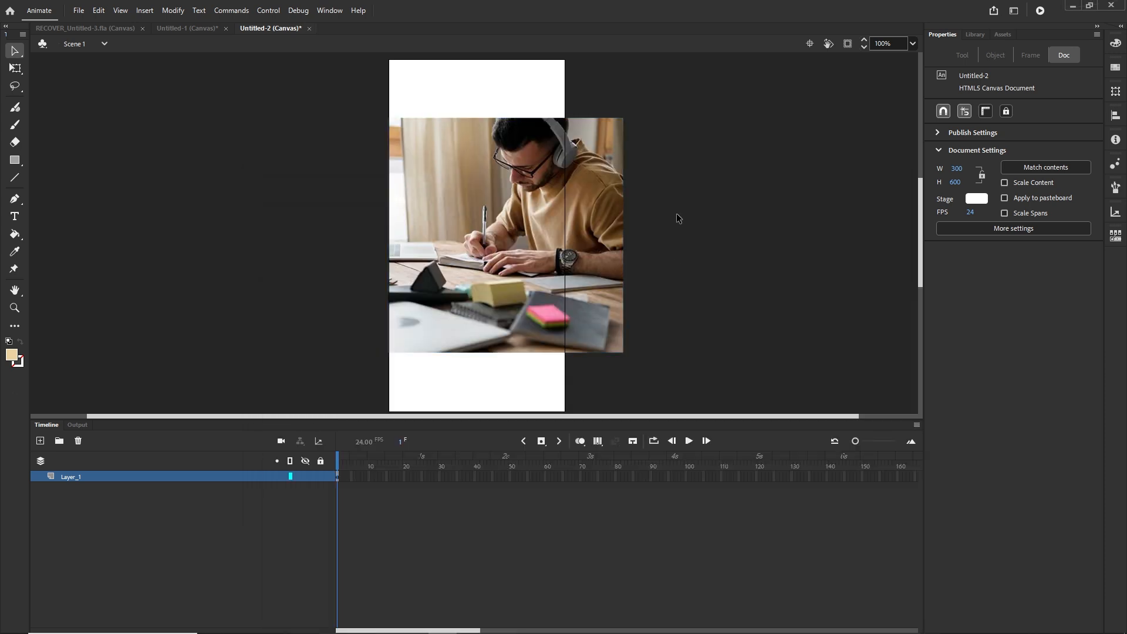
Step: Check the three imported bitmaps in the Library and delete all three photos from the stage, keeping the library items
click(973, 35)
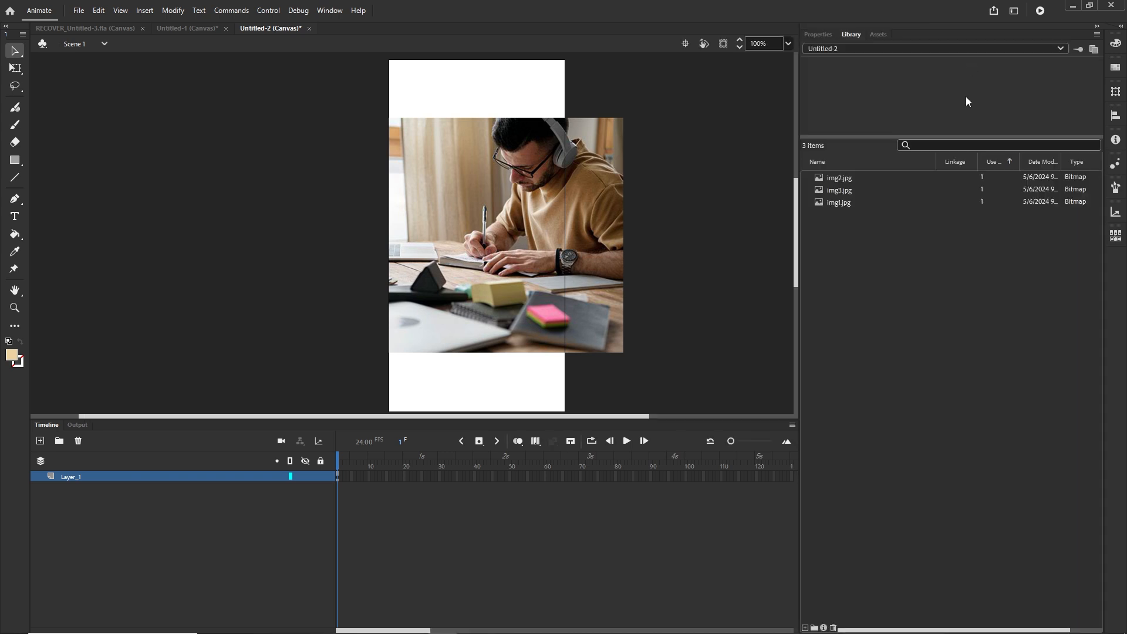
click(837, 203)
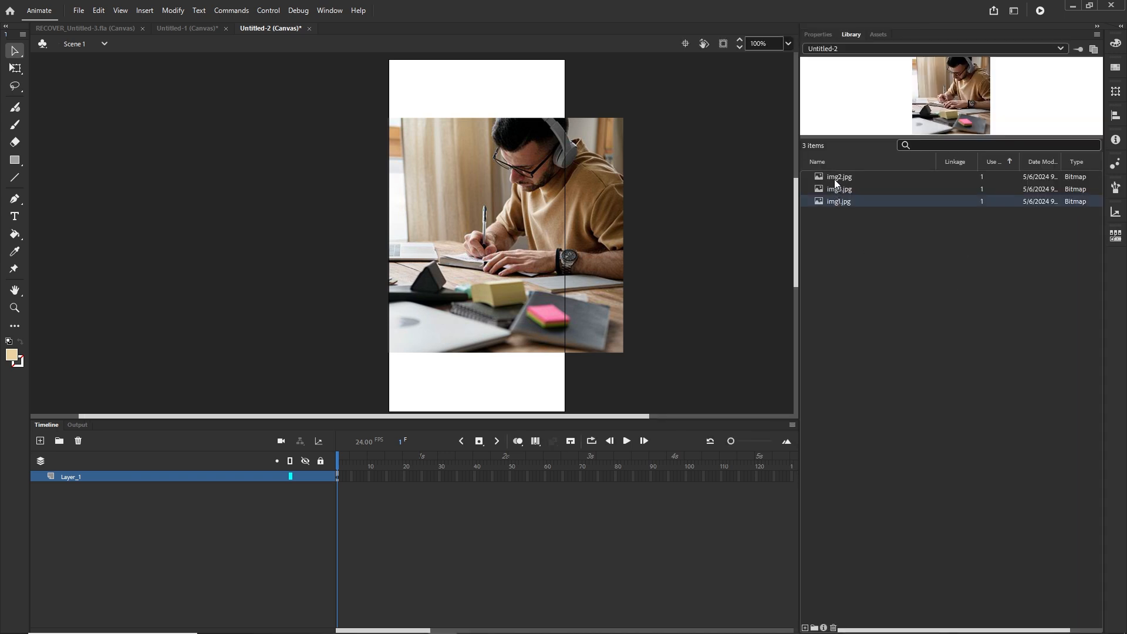
shift+click(837, 178)
click(873, 276)
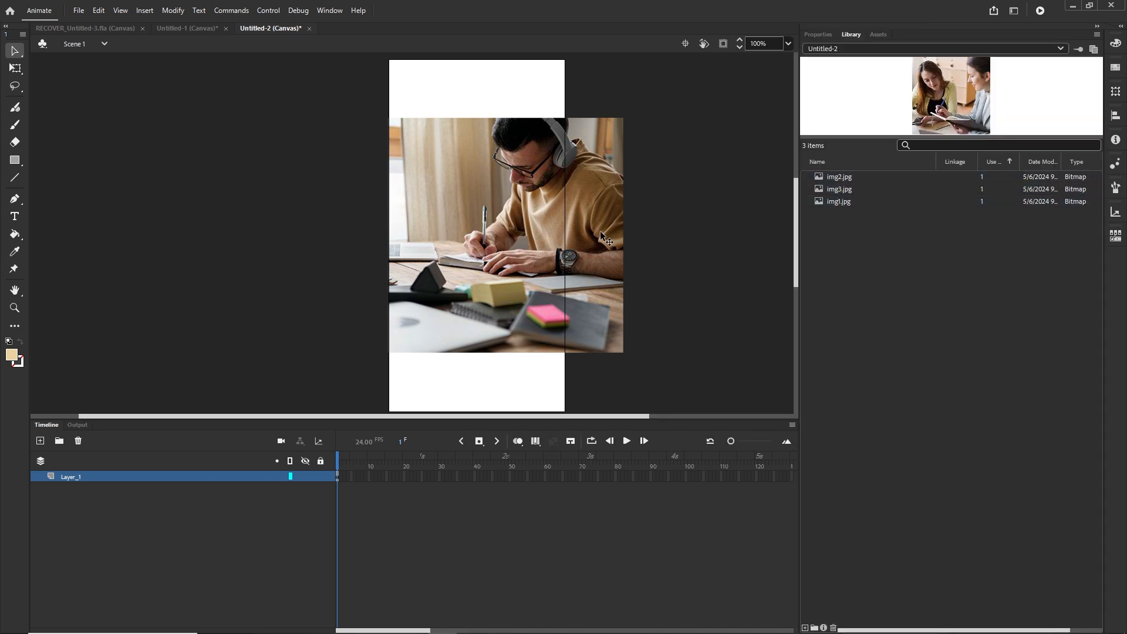
drag(558, 256, 466, 244)
key(Delete)
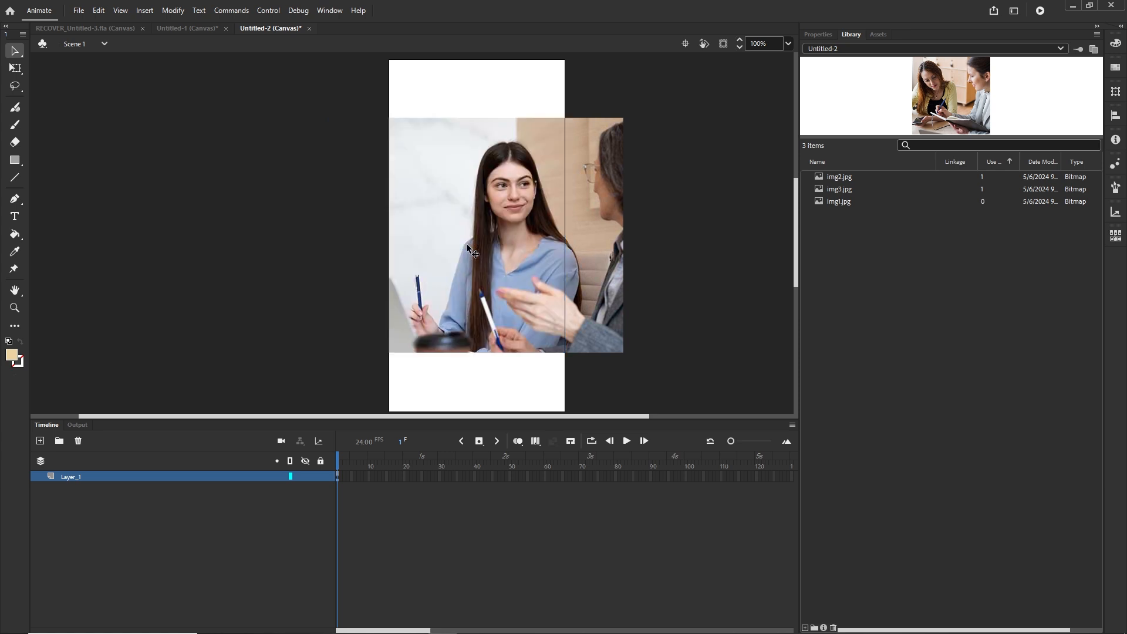
click(495, 245)
key(Delete)
click(518, 260)
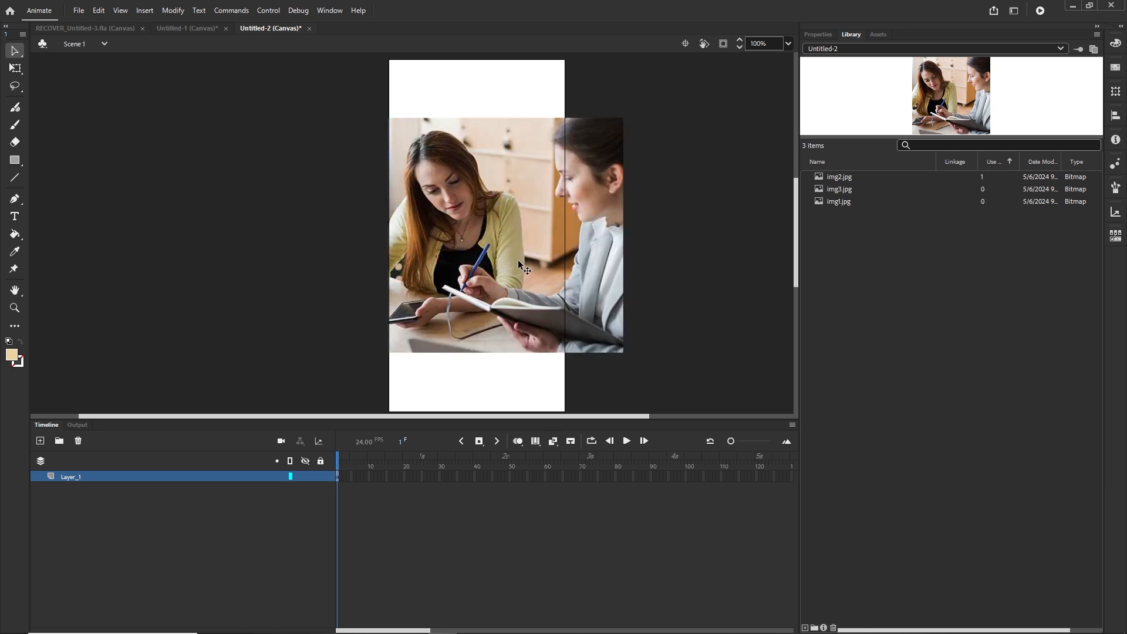
key(Delete)
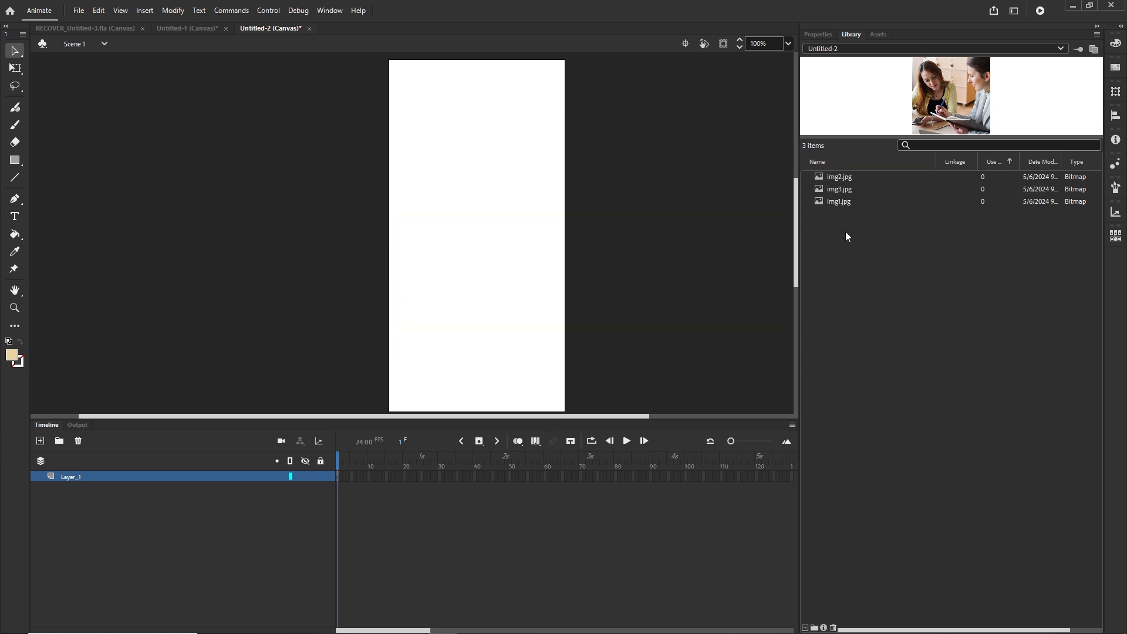
Step: Place img1.jpg from the Library on the stage and position it at about X -40, Y -12 over the canvas top
click(835, 202)
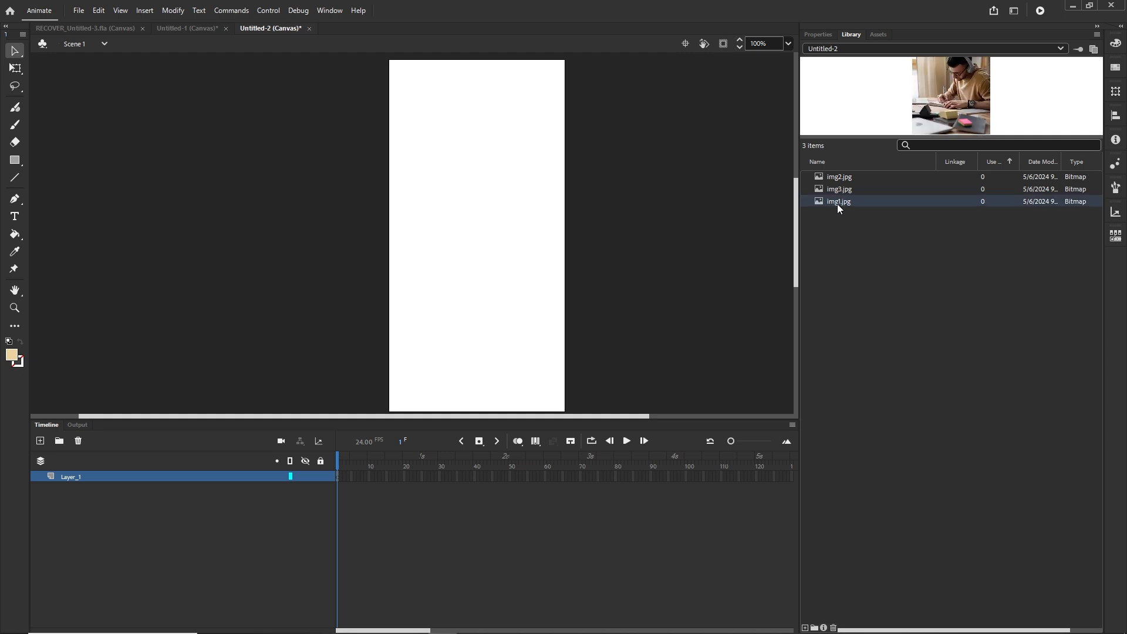
drag(834, 203, 486, 181)
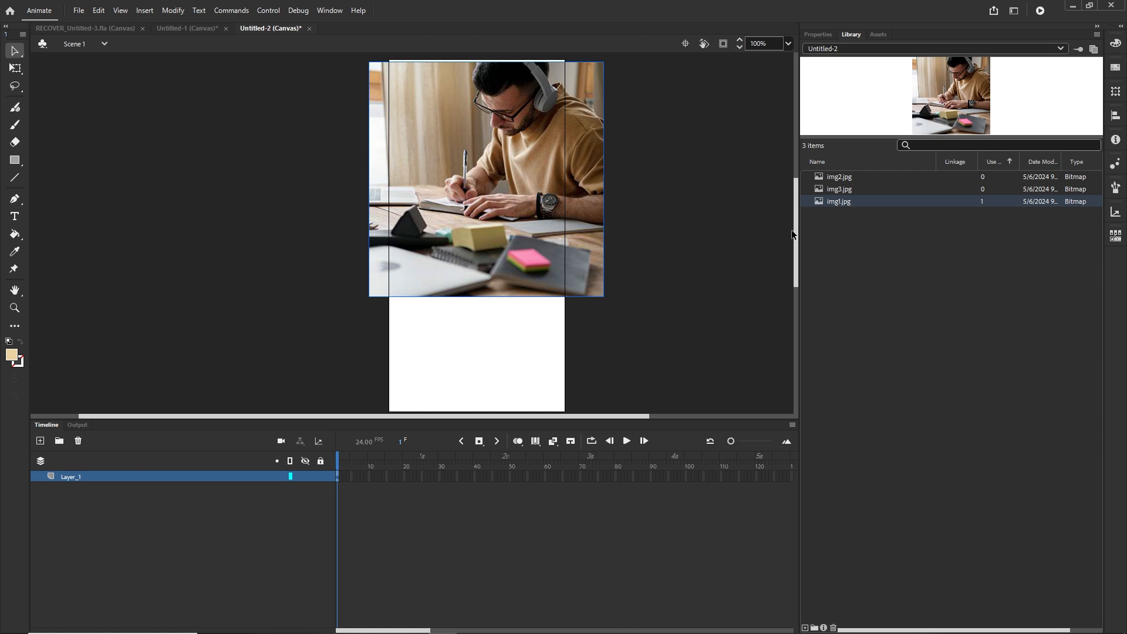
scroll(795, 224, up, 1)
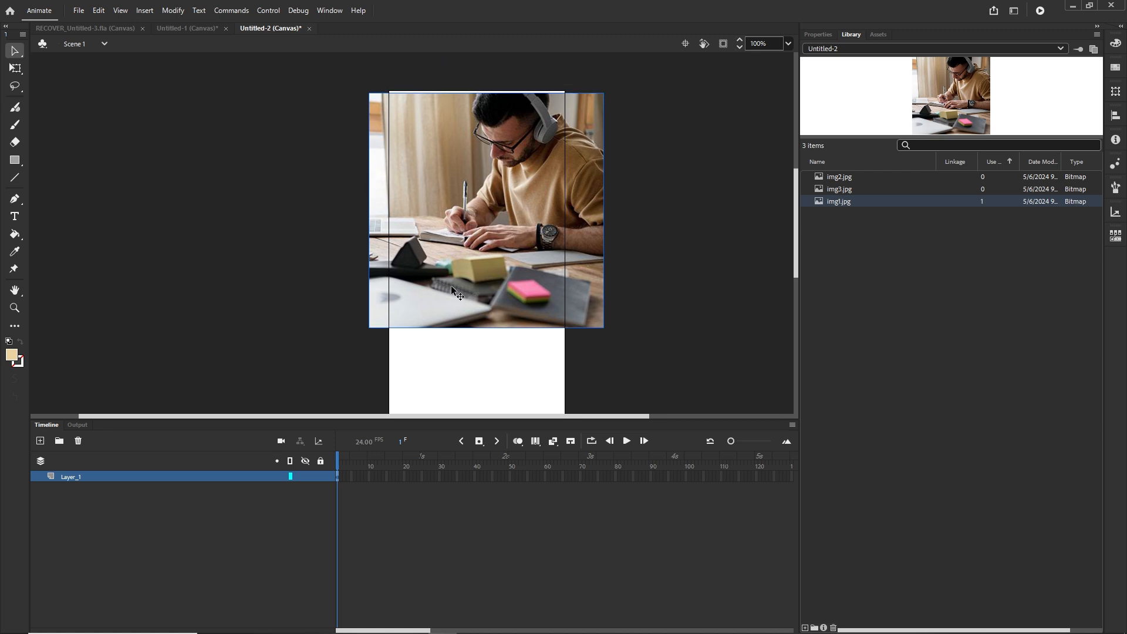
click(723, 45)
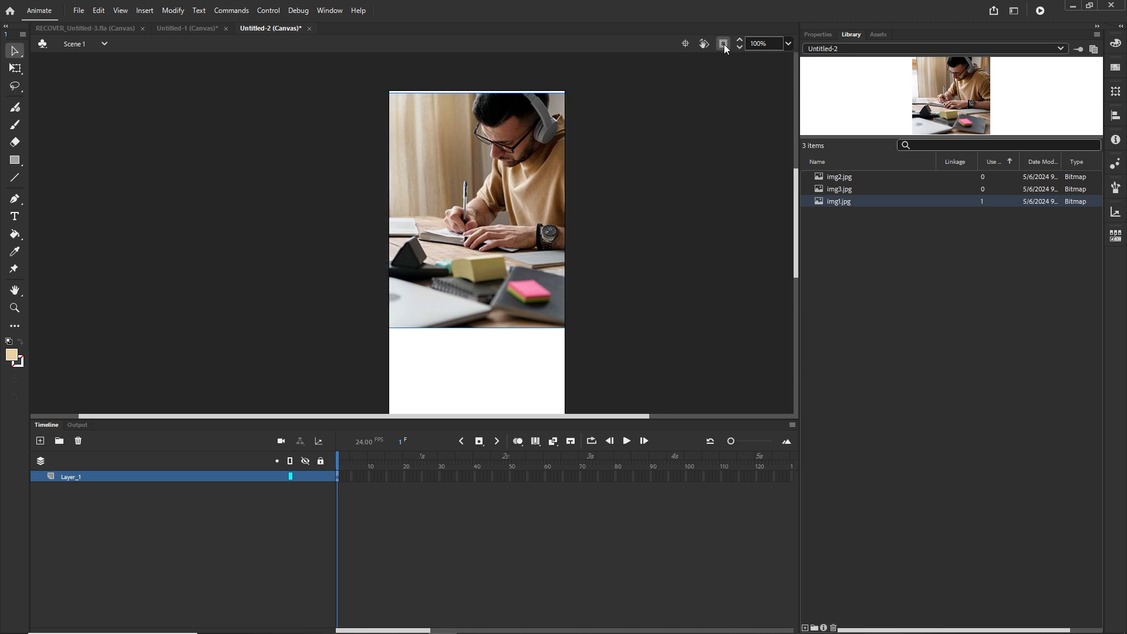
click(724, 46)
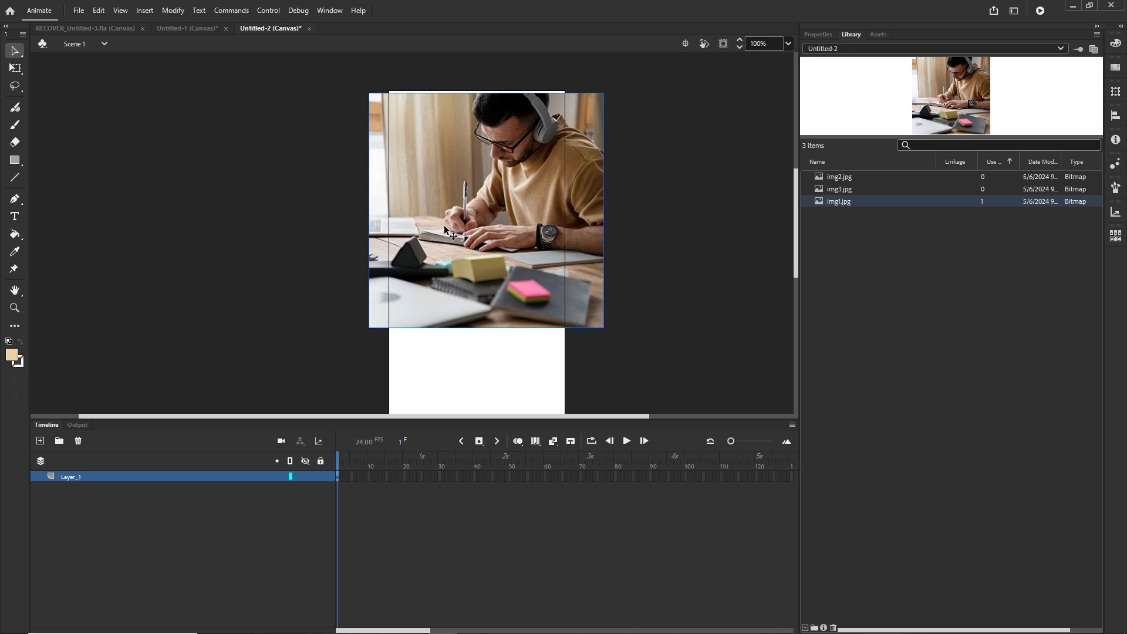
drag(504, 234, 498, 224)
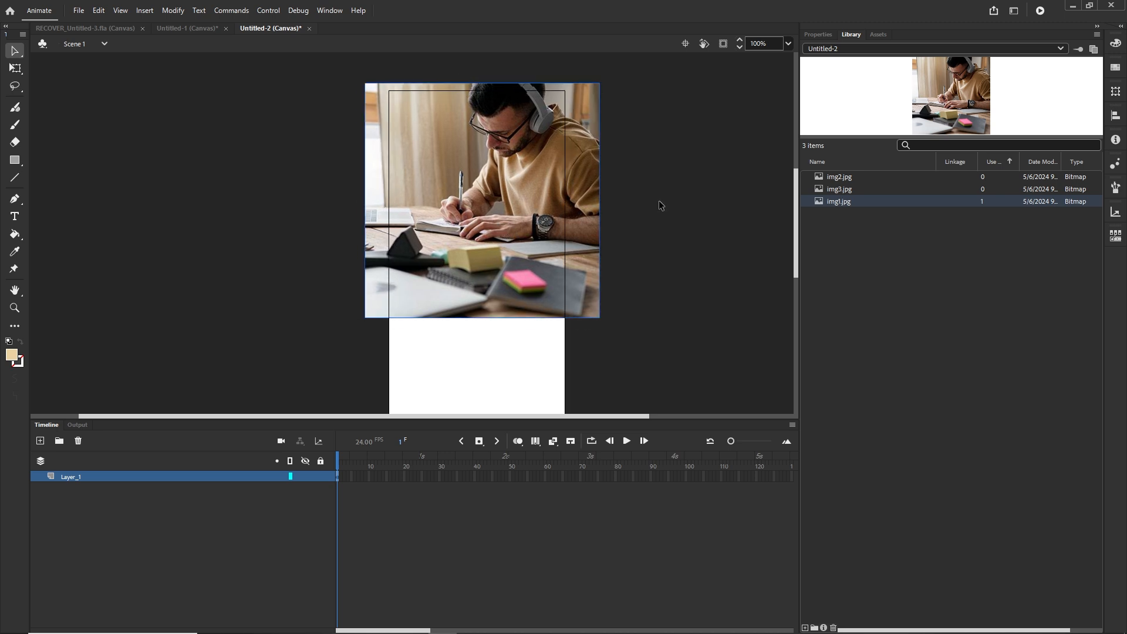
Step: Preview the photo clipped to the stage, test the banner in the browser, and return to the Animate timeline
click(724, 46)
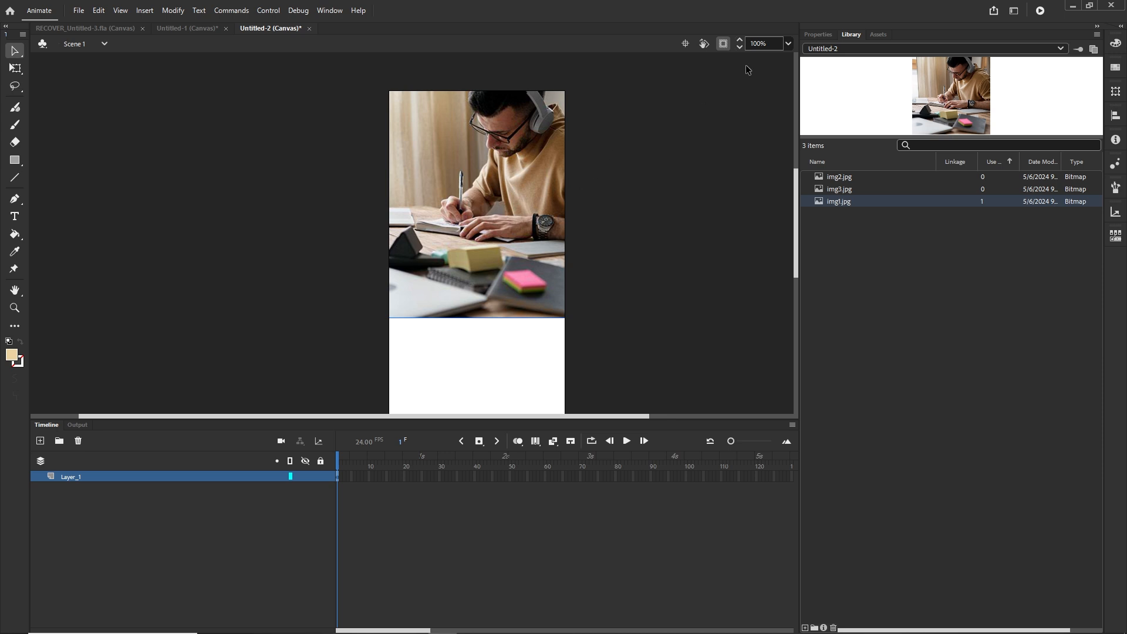
click(726, 45)
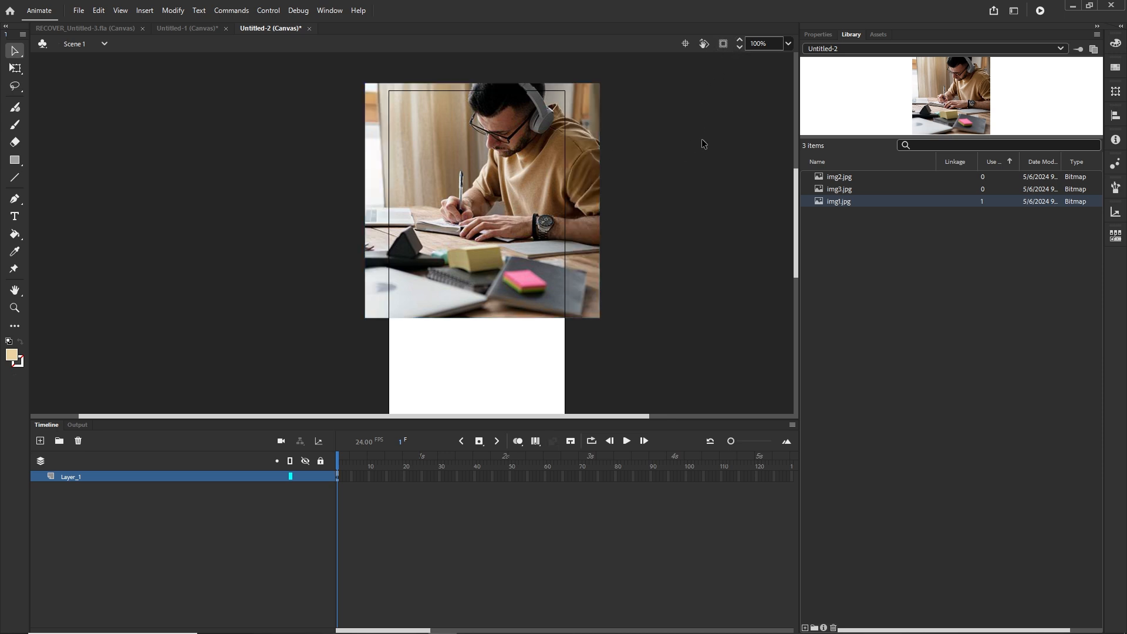
key(ctrl+Return)
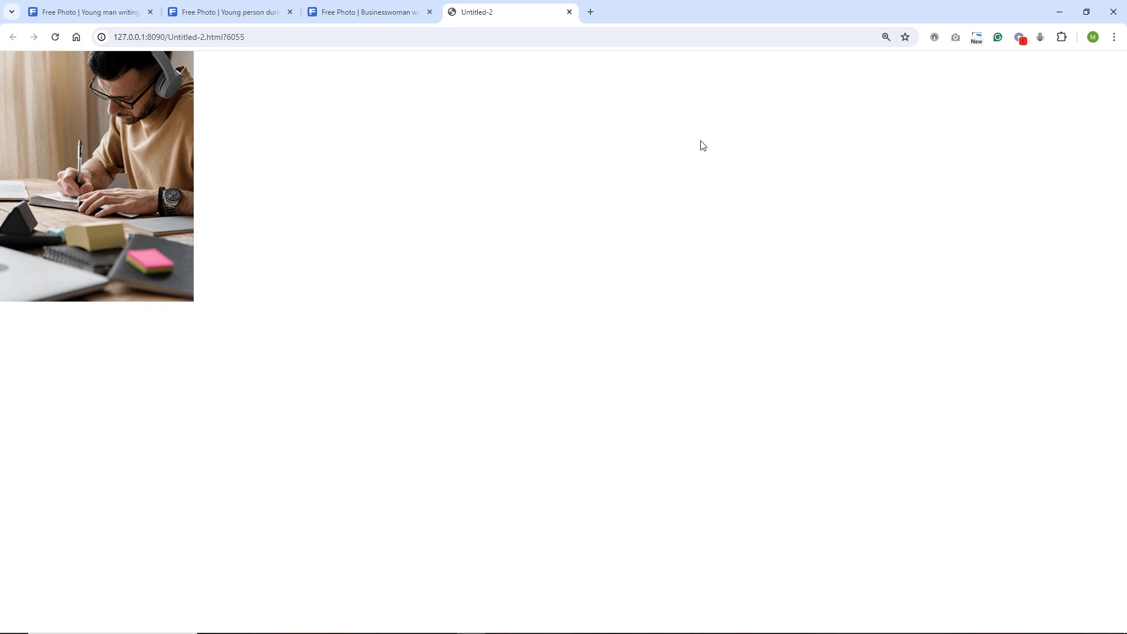
click(443, 621)
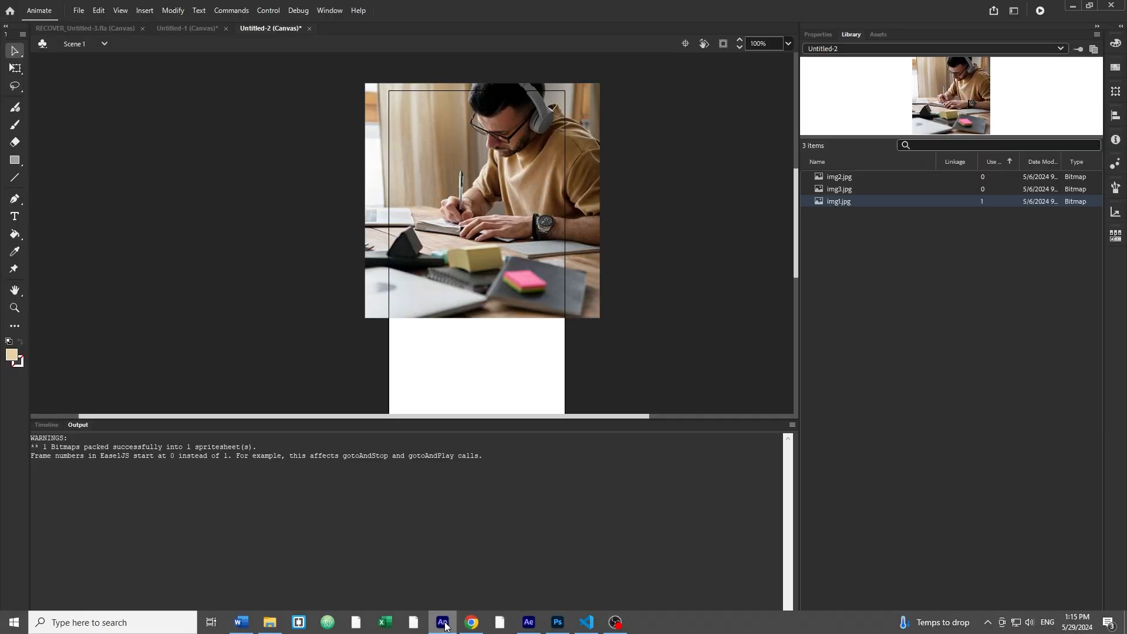
click(63, 427)
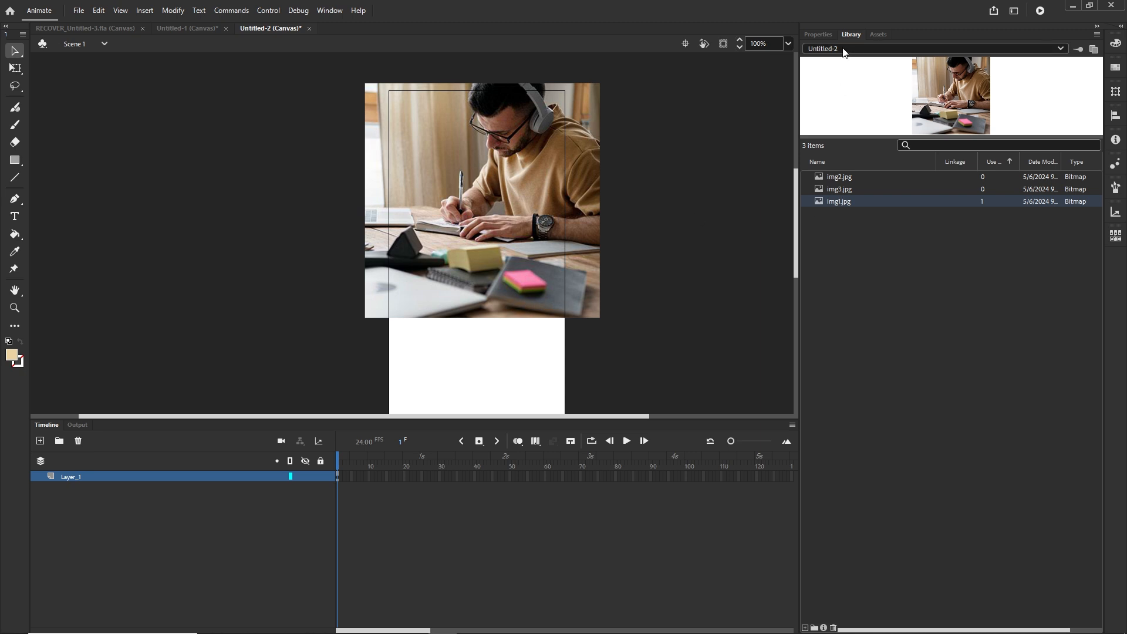
Step: Set the stage background colour by sampling a brown tone from the photo and refining it to light beige #E5CE9B
click(827, 35)
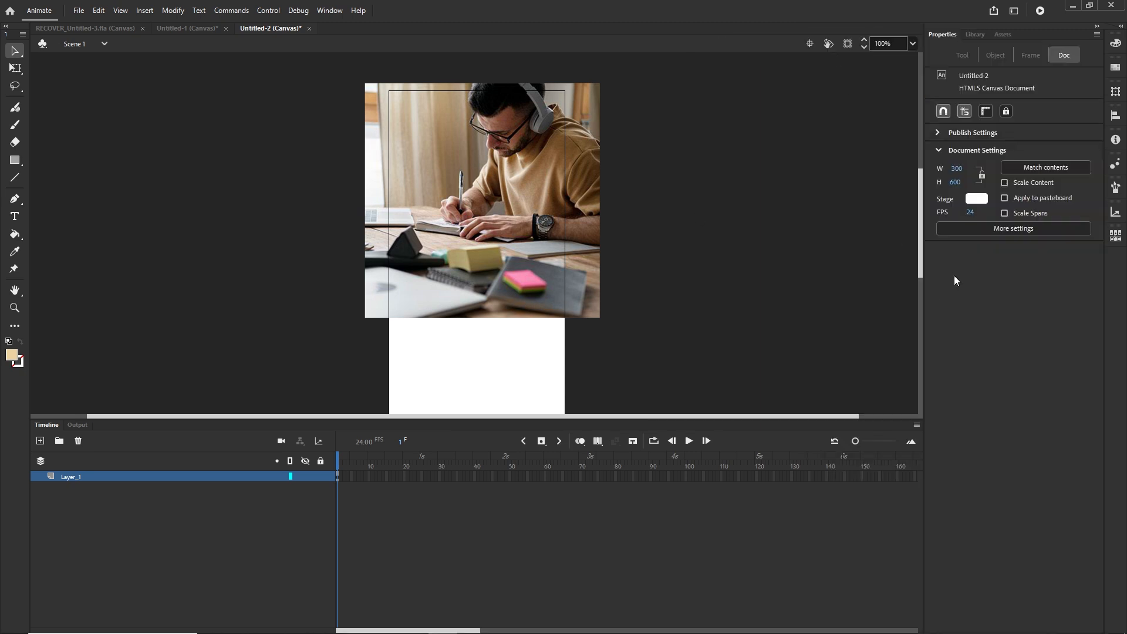
click(972, 201)
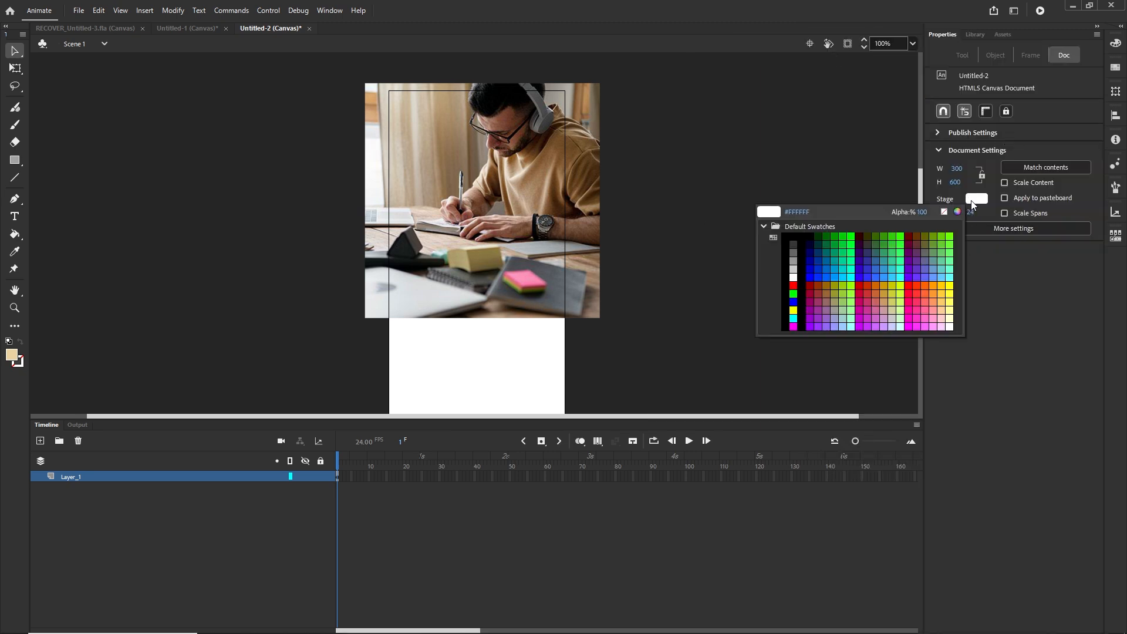
click(530, 181)
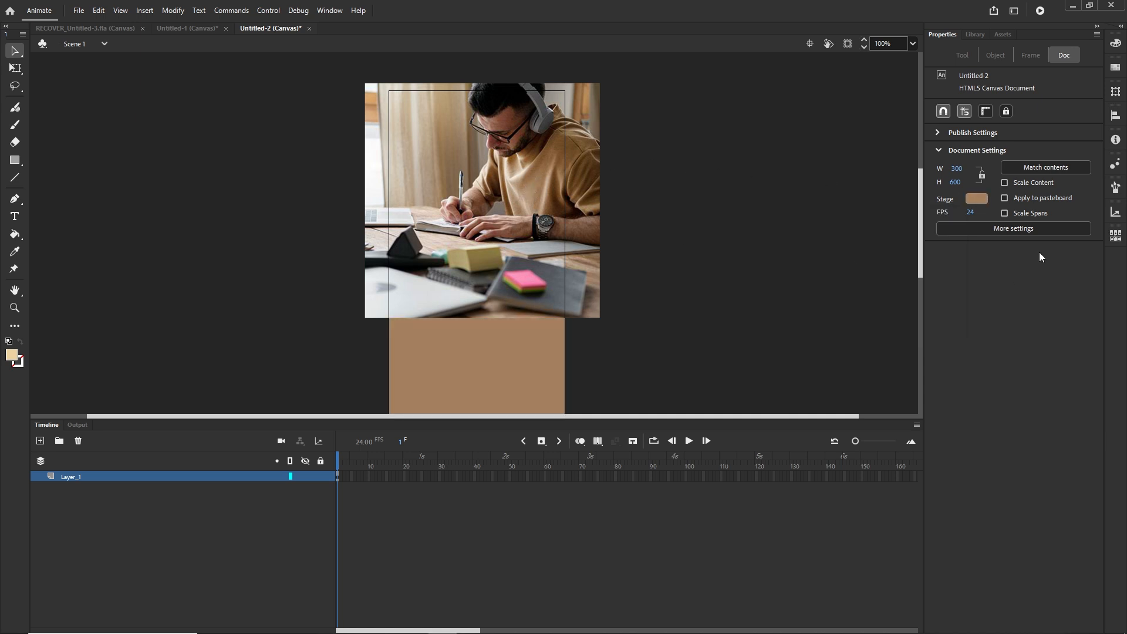
click(977, 199)
click(958, 211)
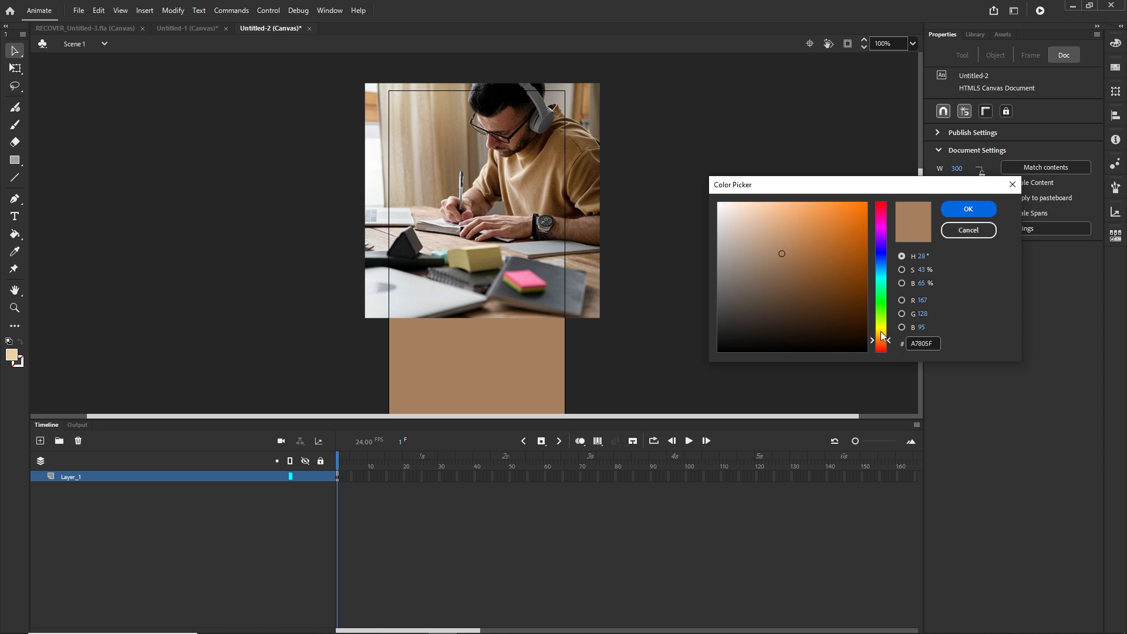
drag(881, 333, 882, 335)
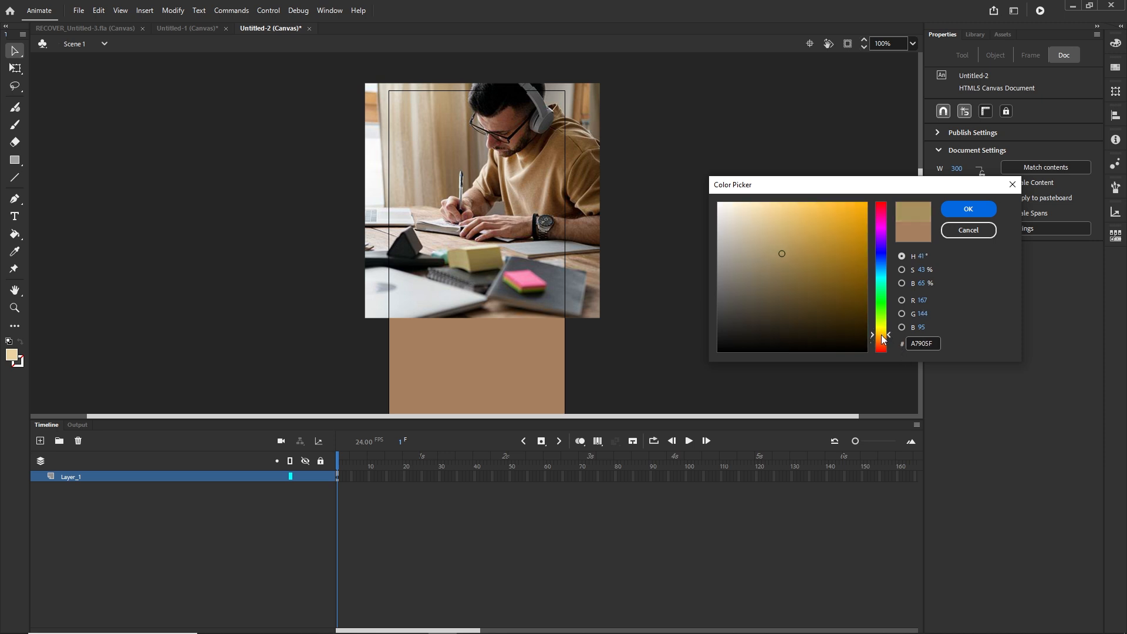
drag(783, 242, 773, 223)
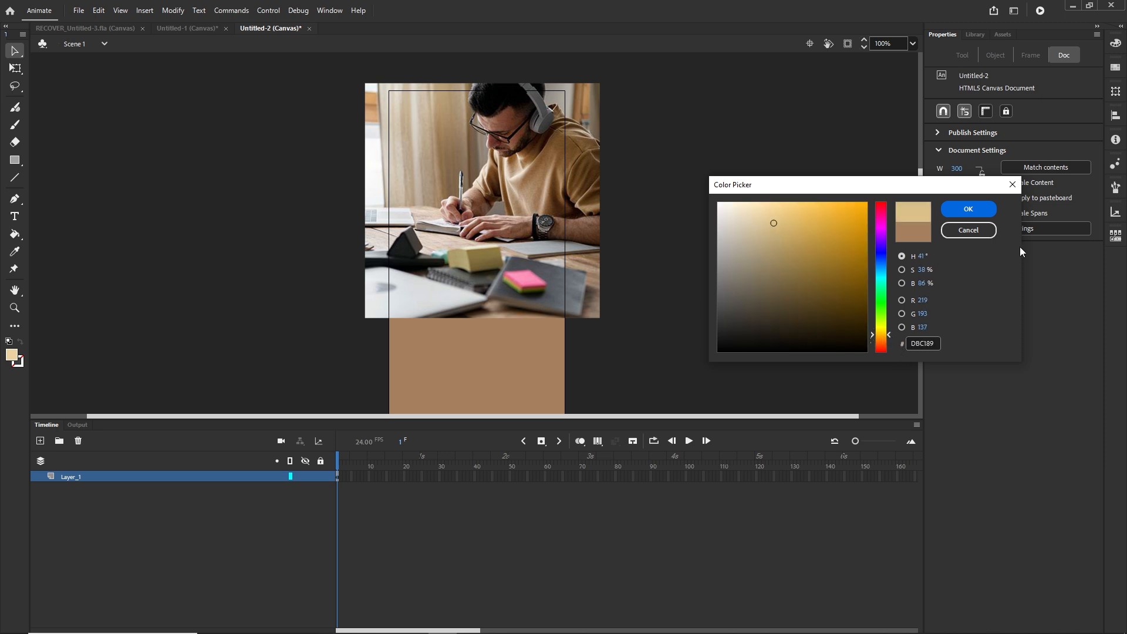
click(766, 217)
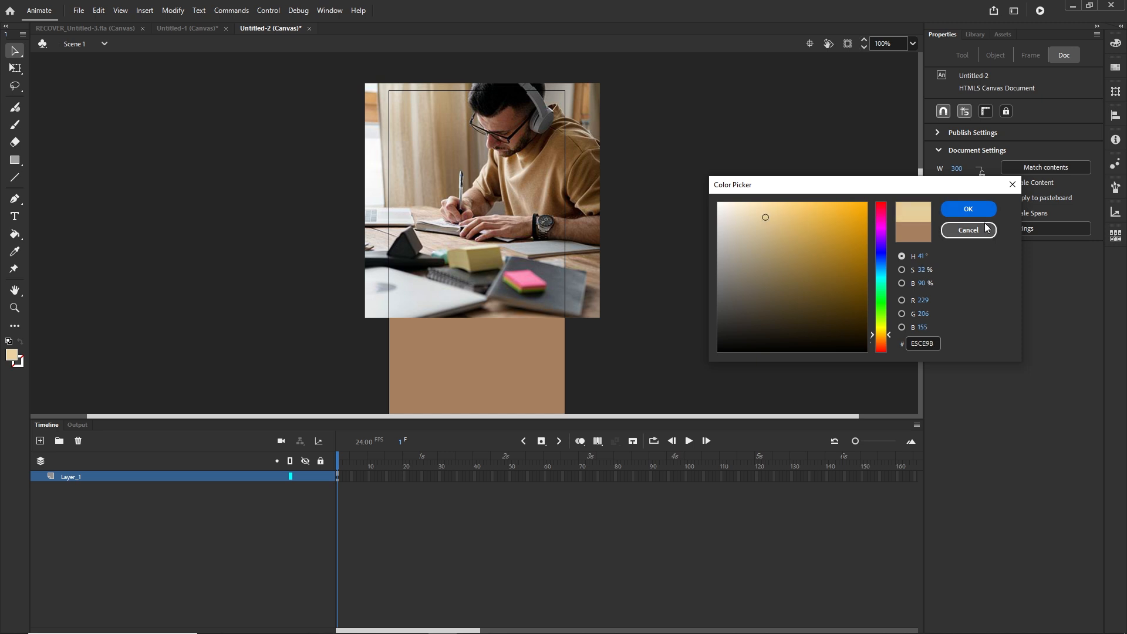
click(980, 212)
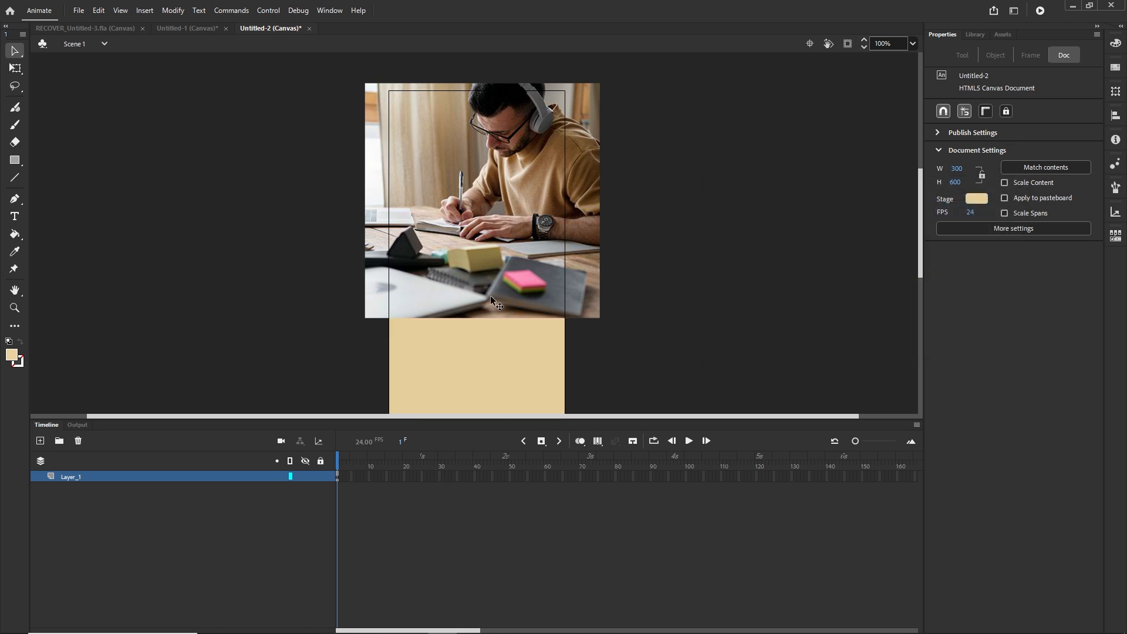
Step: Convert the photo on the stage to a Movie Clip symbol named img1 and deselect it
click(469, 199)
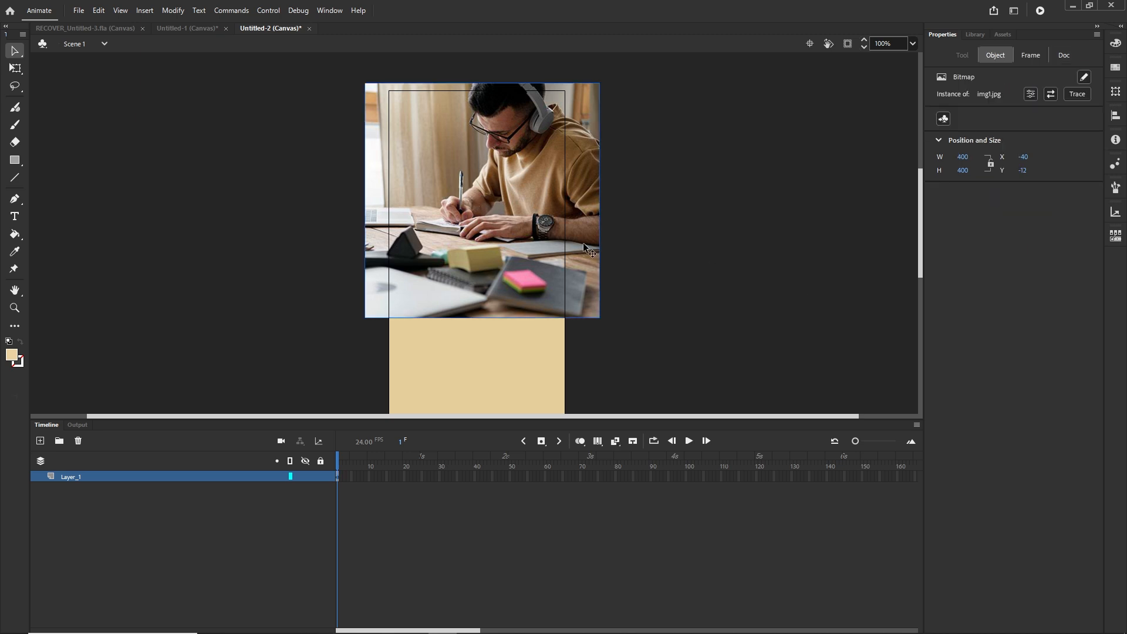
click(170, 10)
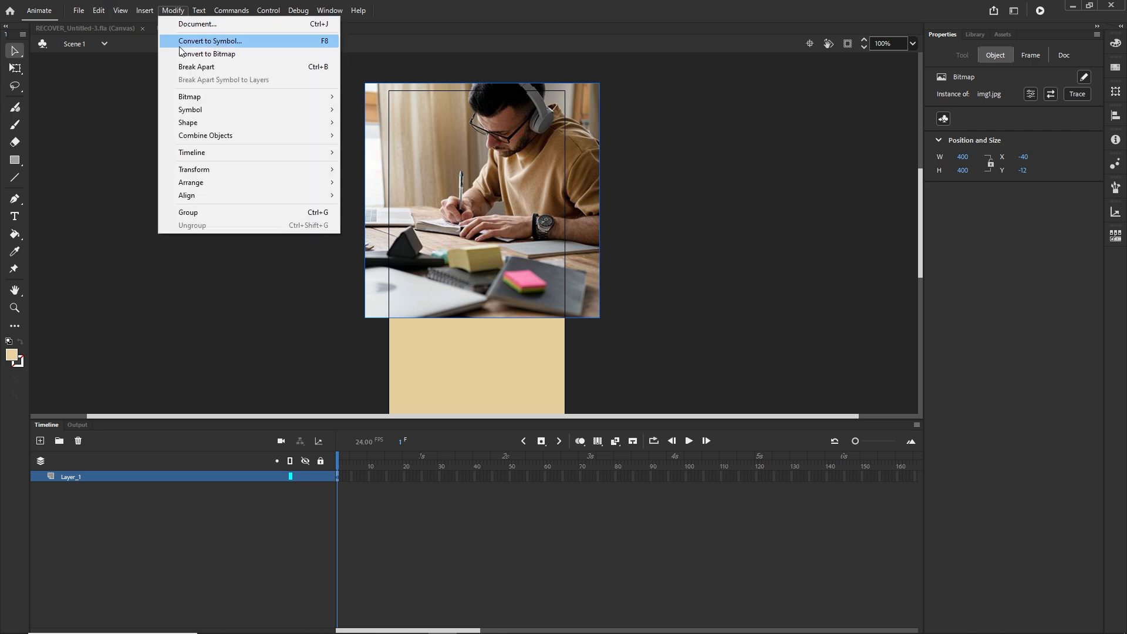
click(323, 45)
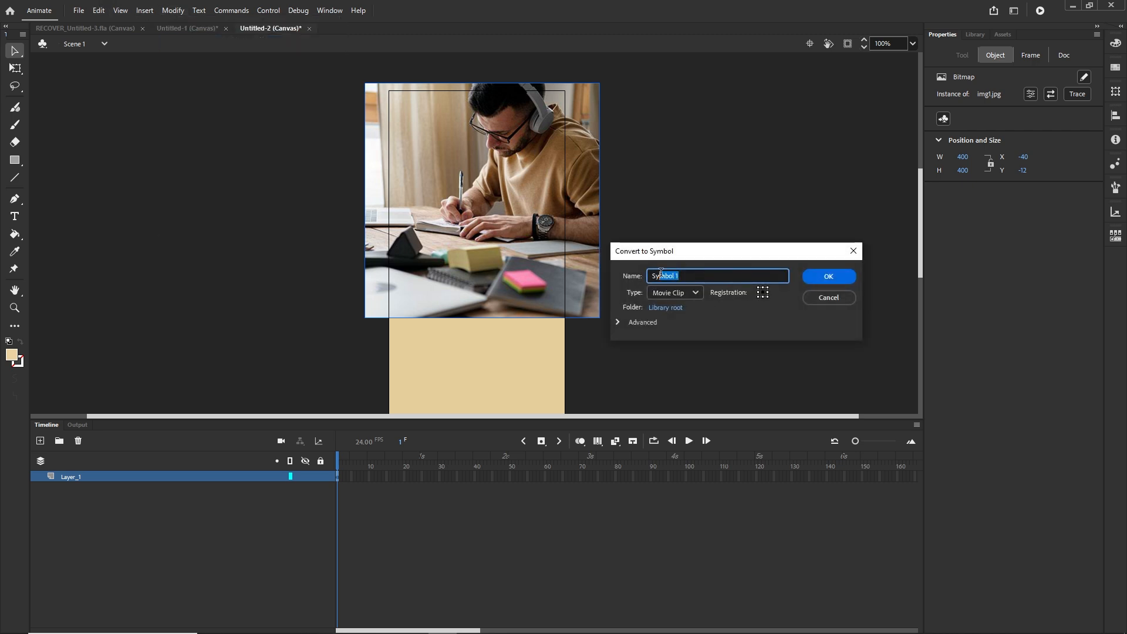
text(img1)
click(696, 293)
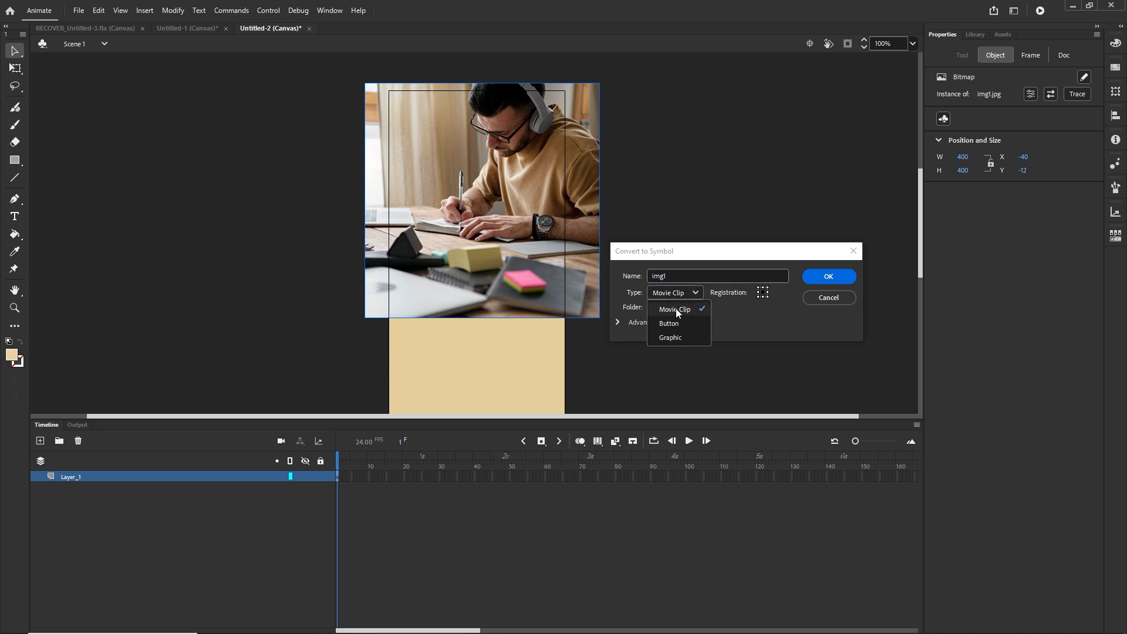
click(675, 309)
click(828, 277)
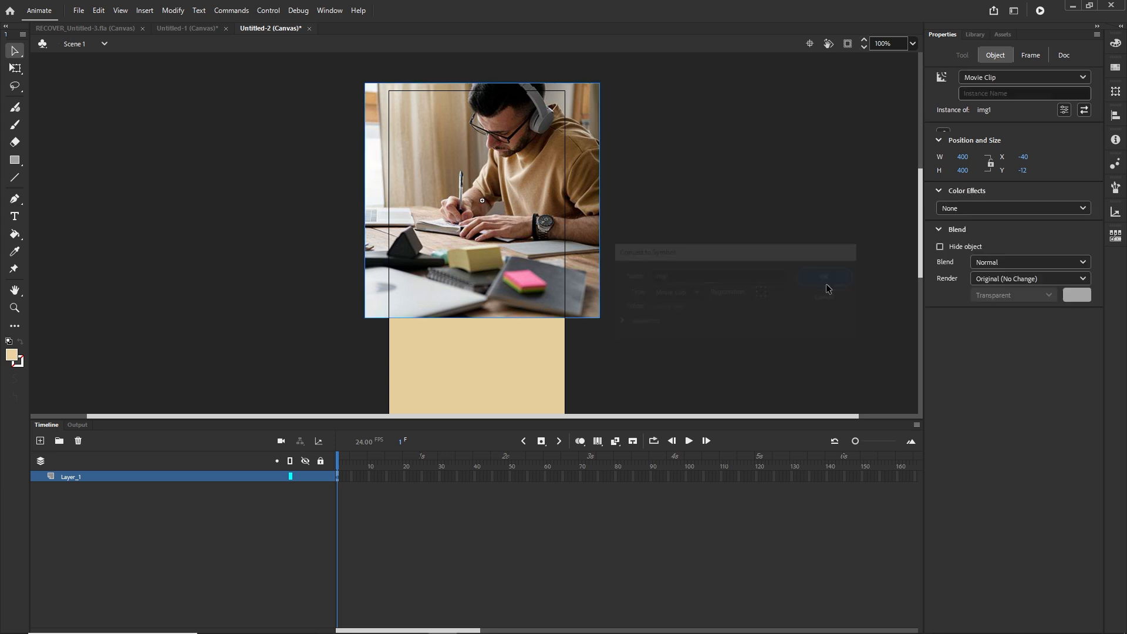
click(695, 323)
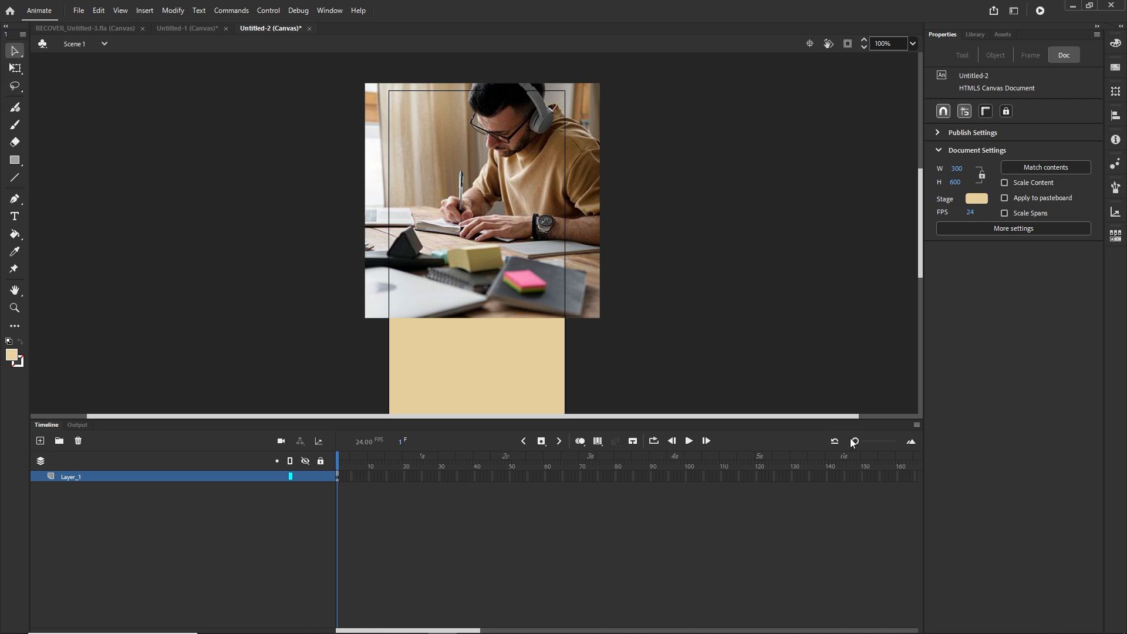
Step: Extend the photo layer's timeline span by inserting frames up to frame 100
click(910, 443)
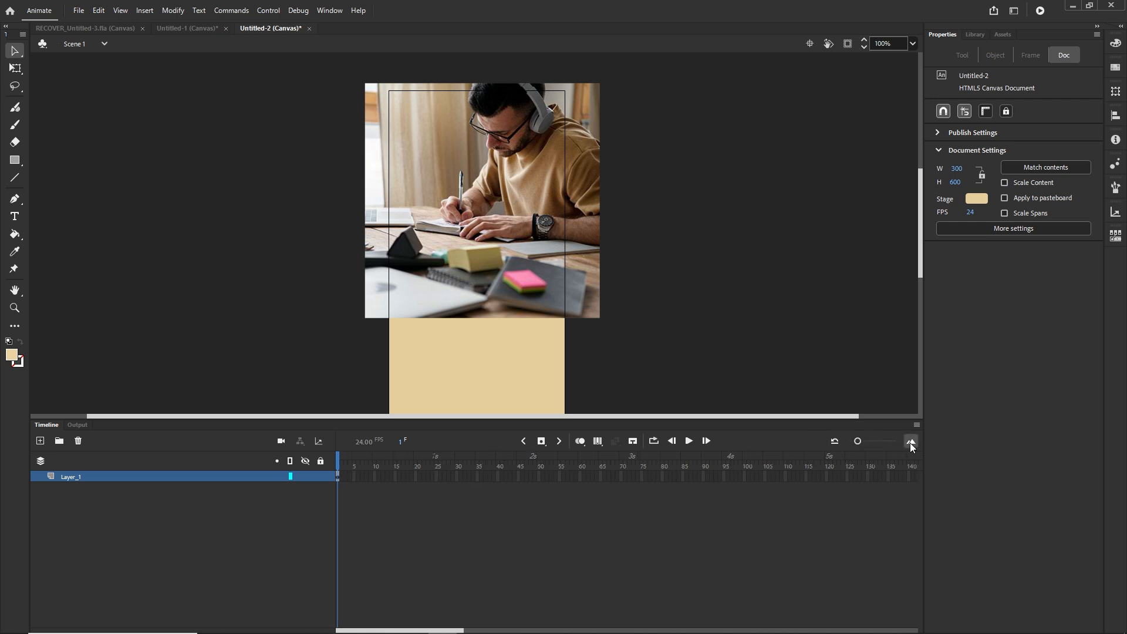
click(910, 442)
drag(450, 629, 474, 632)
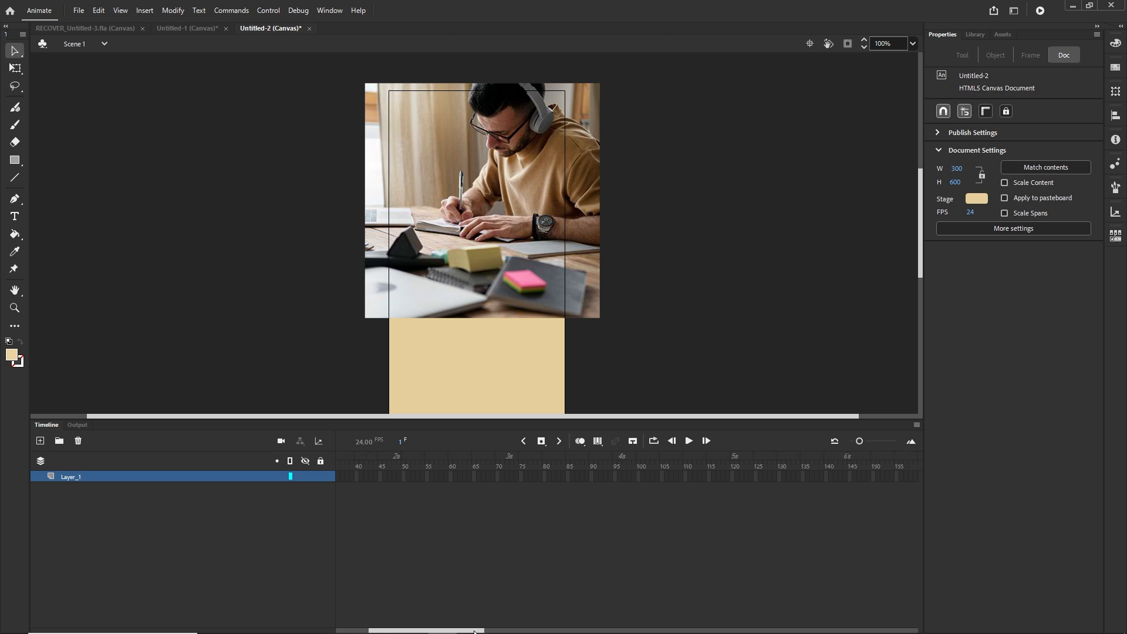
right_click(639, 474)
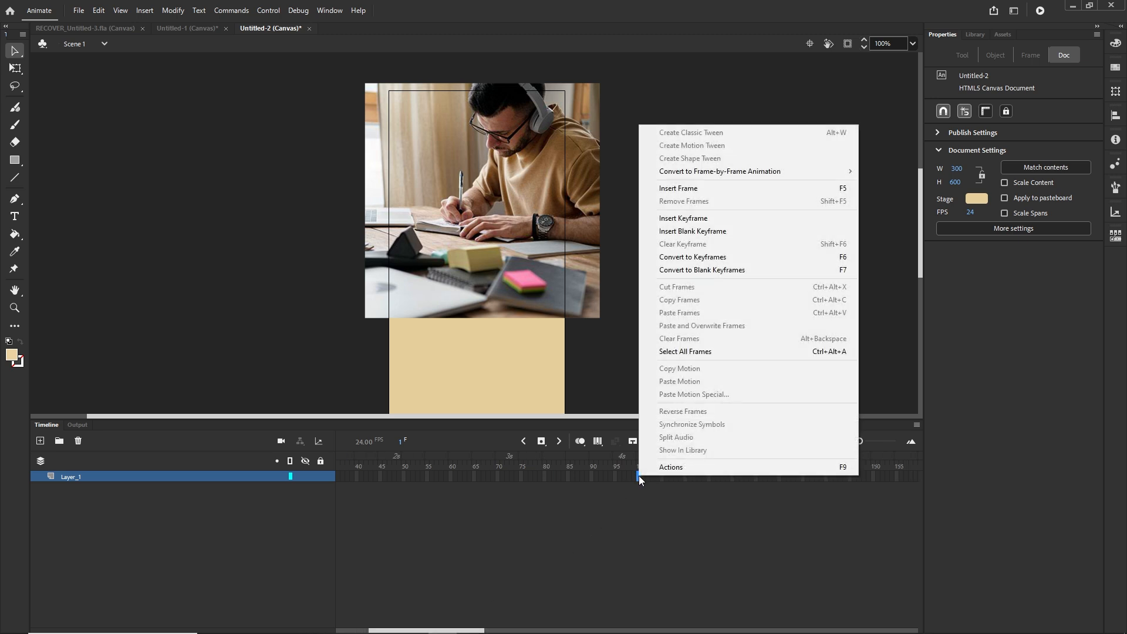
click(698, 192)
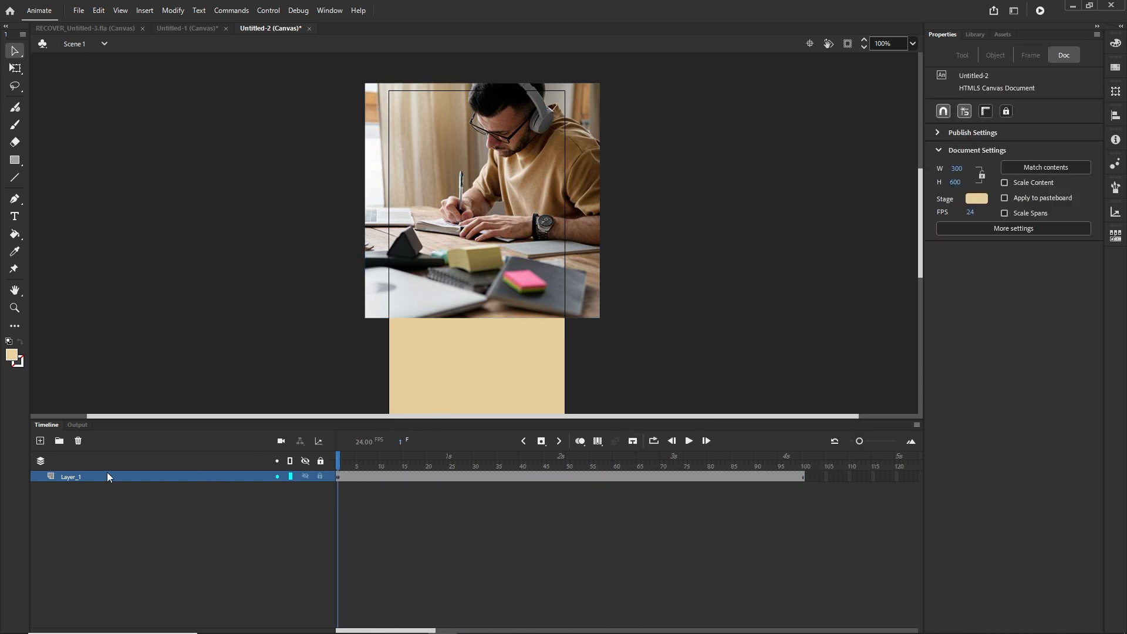
Step: Rename the photo layer Layer_1 as img1
click(73, 478)
double_click(73, 477)
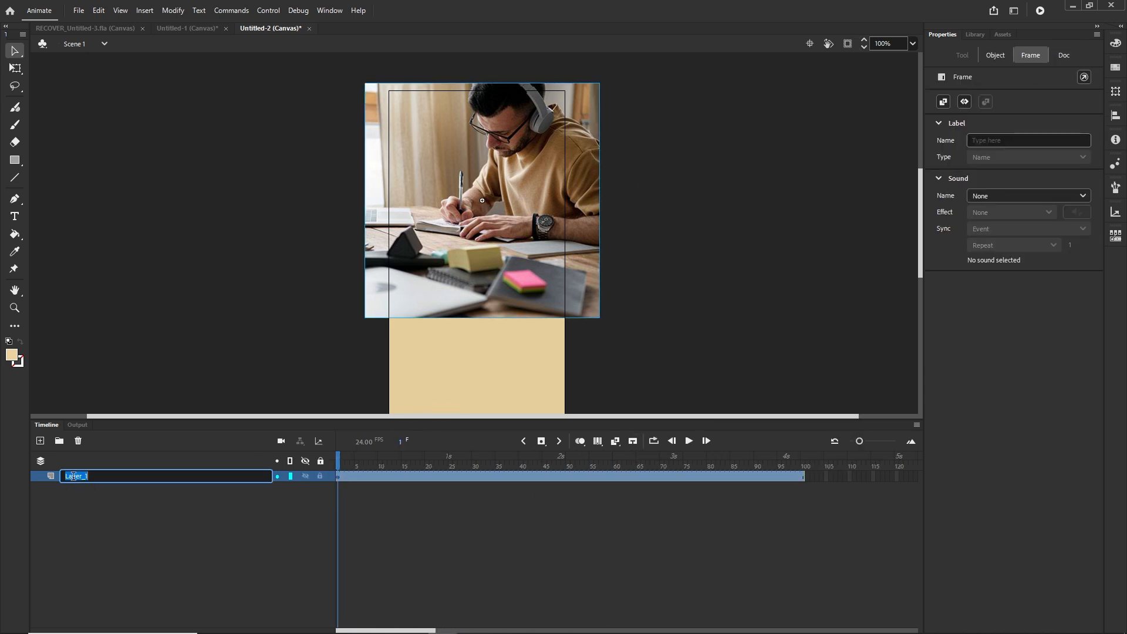
text(imgl)
click(91, 541)
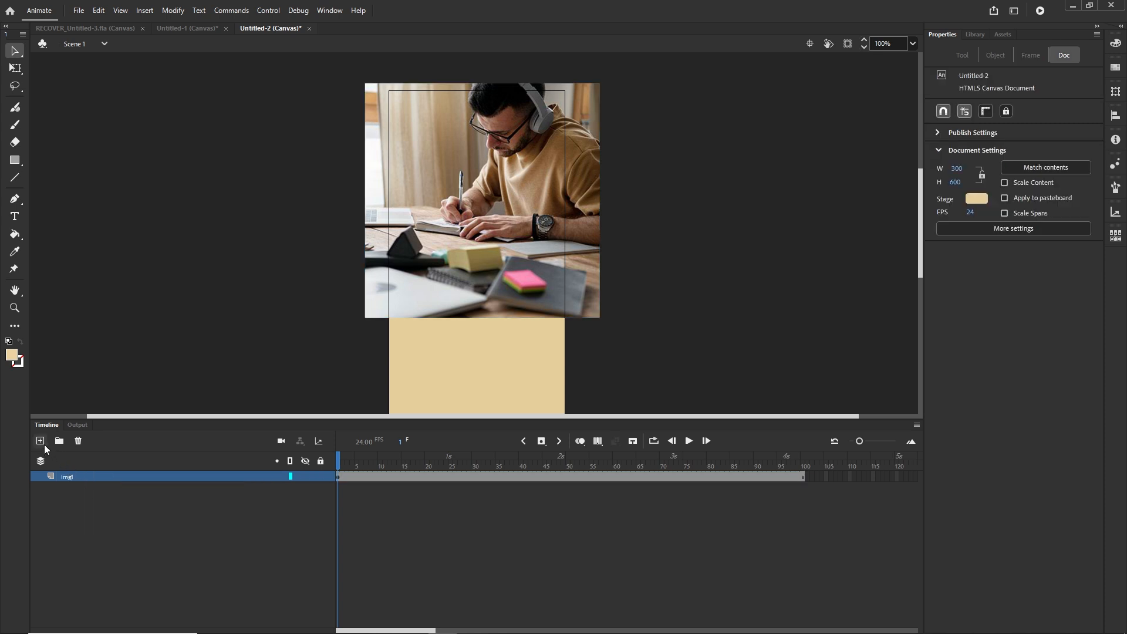
Step: Add a new layer above img1 and name it mask1
click(40, 441)
click(72, 478)
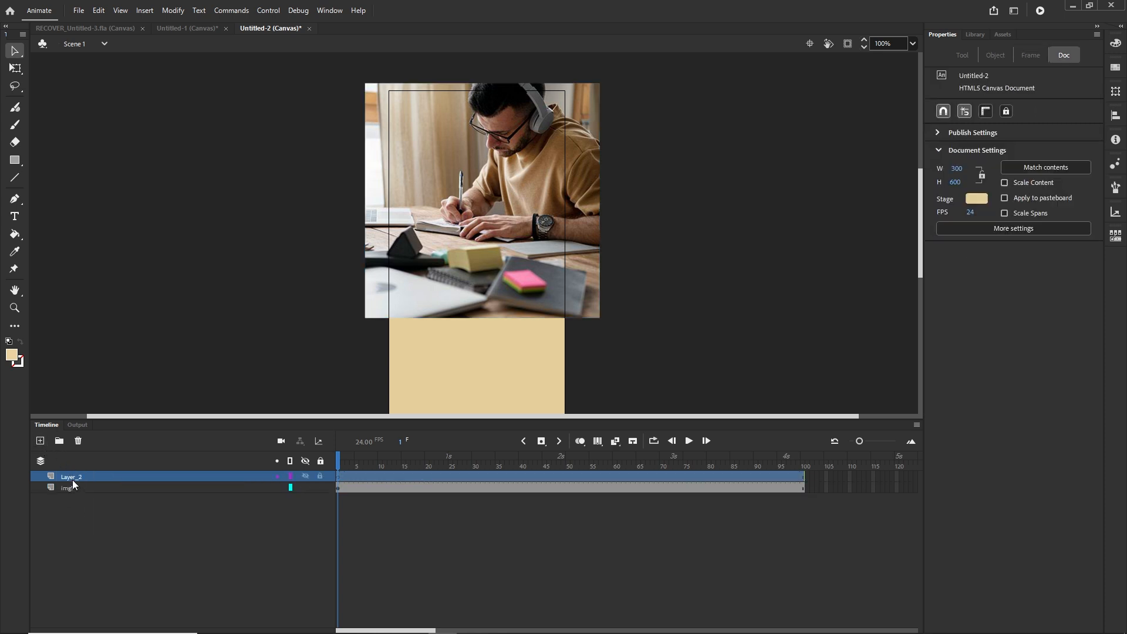
double_click(72, 478)
text(mask1)
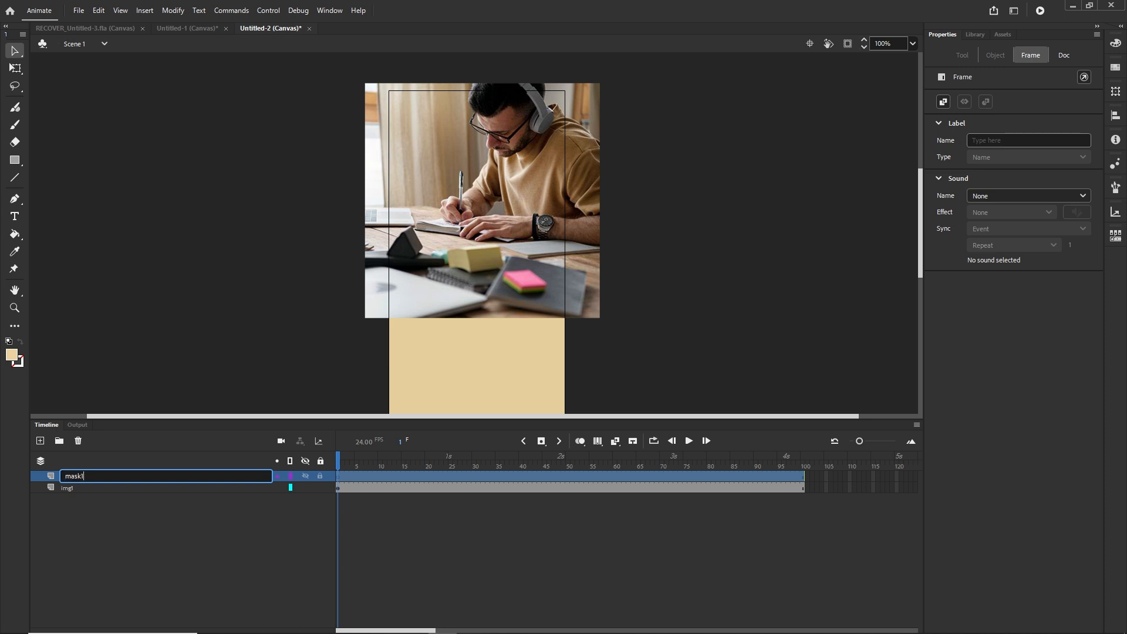
click(153, 565)
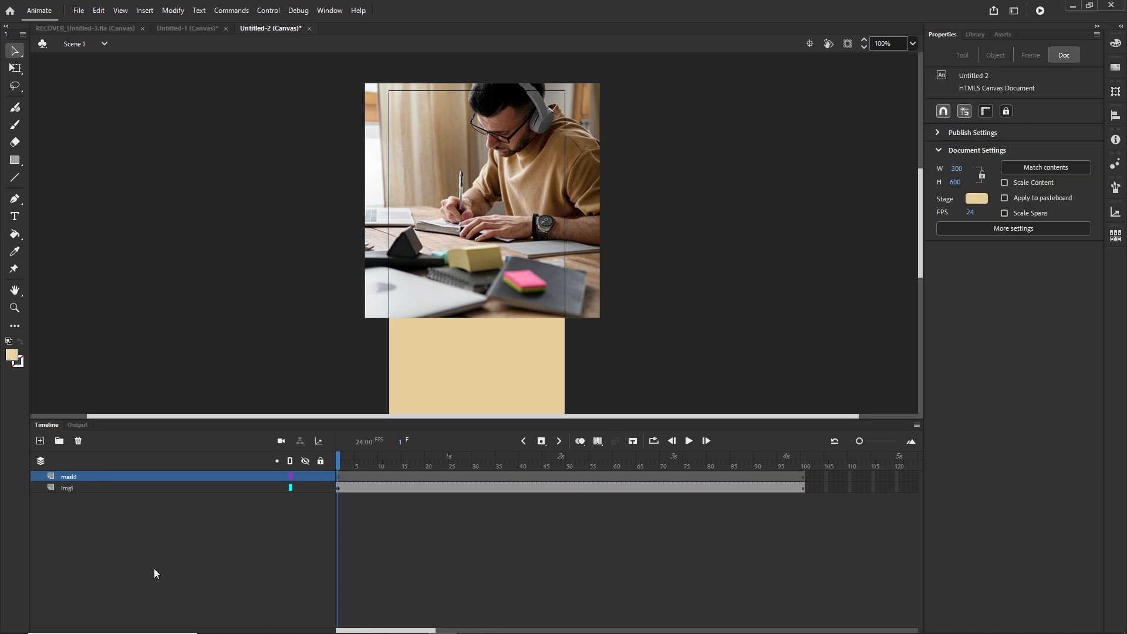
Step: Set up the PolyStar tool with the polygon style and 5 sides
click(17, 167)
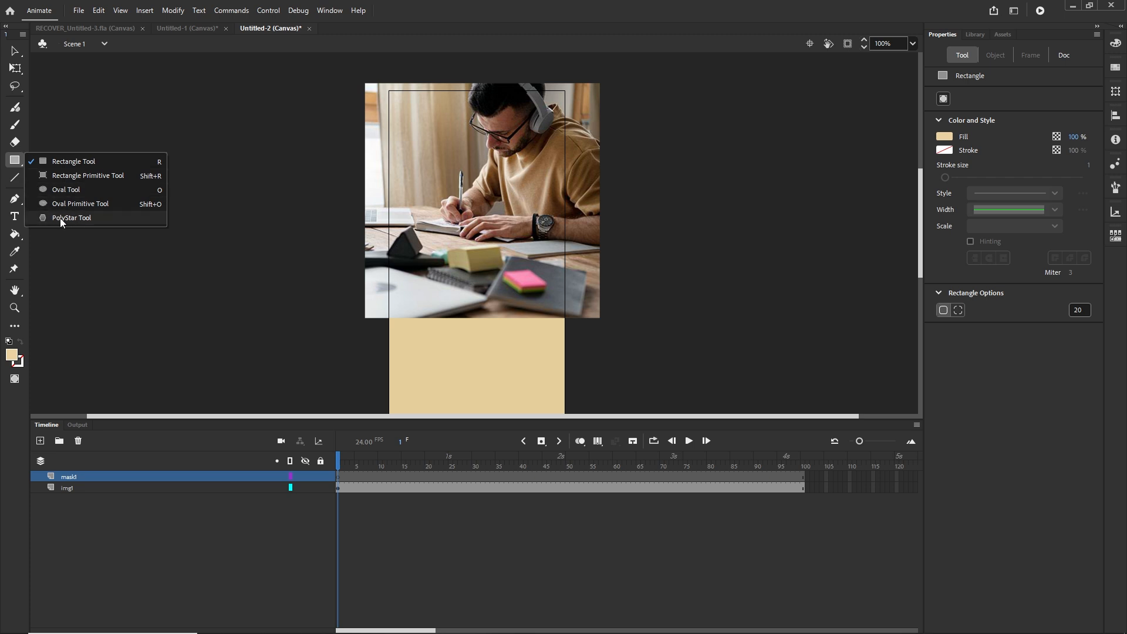
click(60, 217)
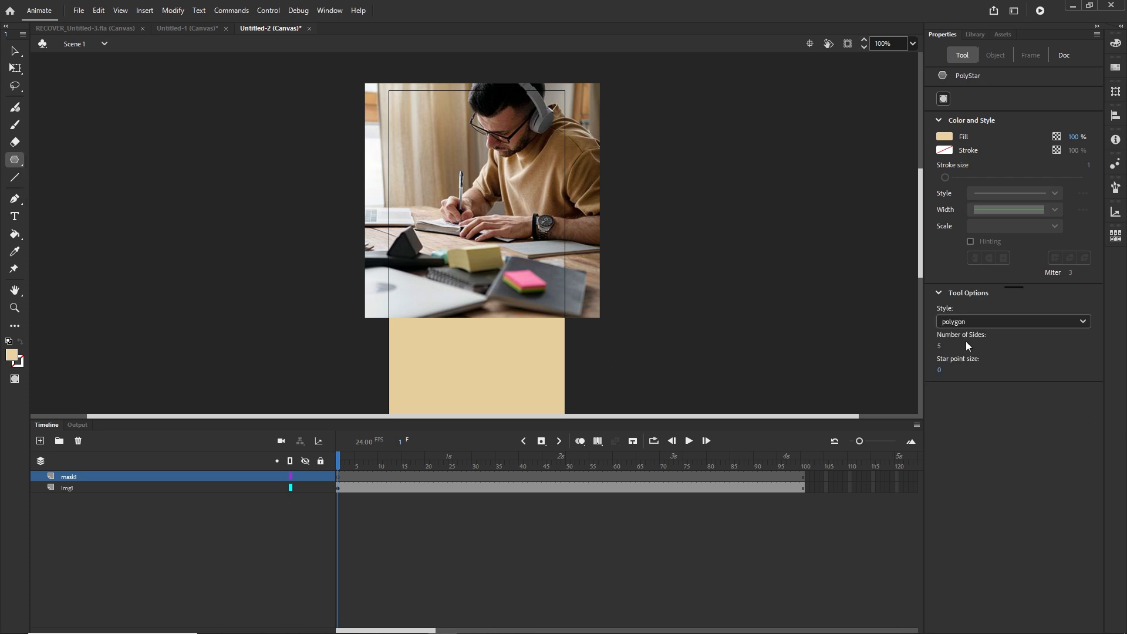
click(1084, 321)
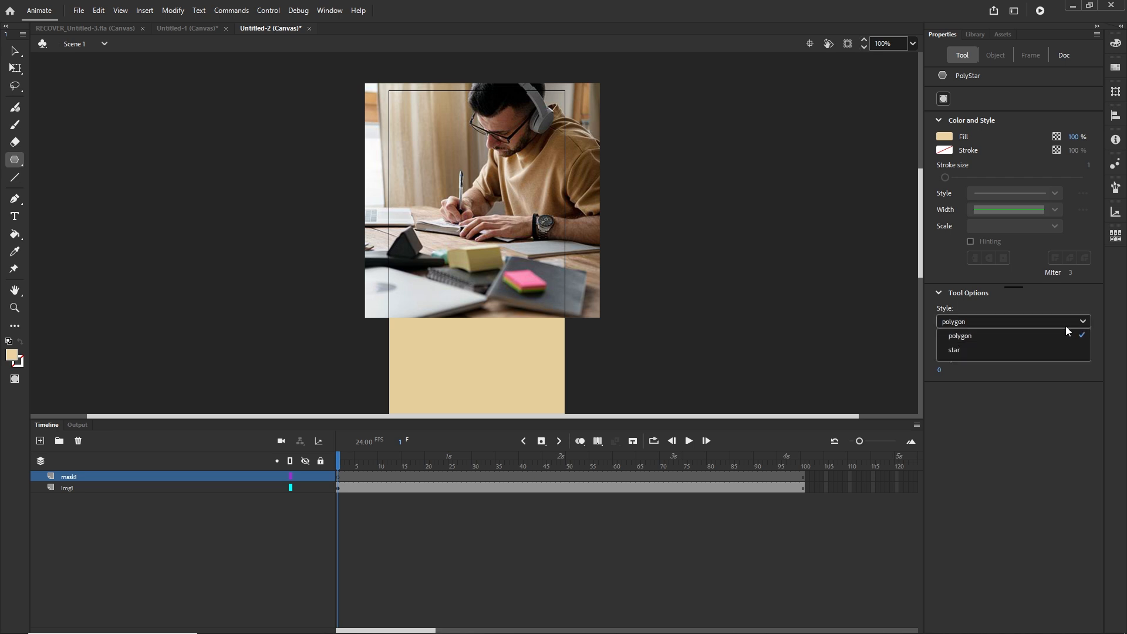
click(970, 336)
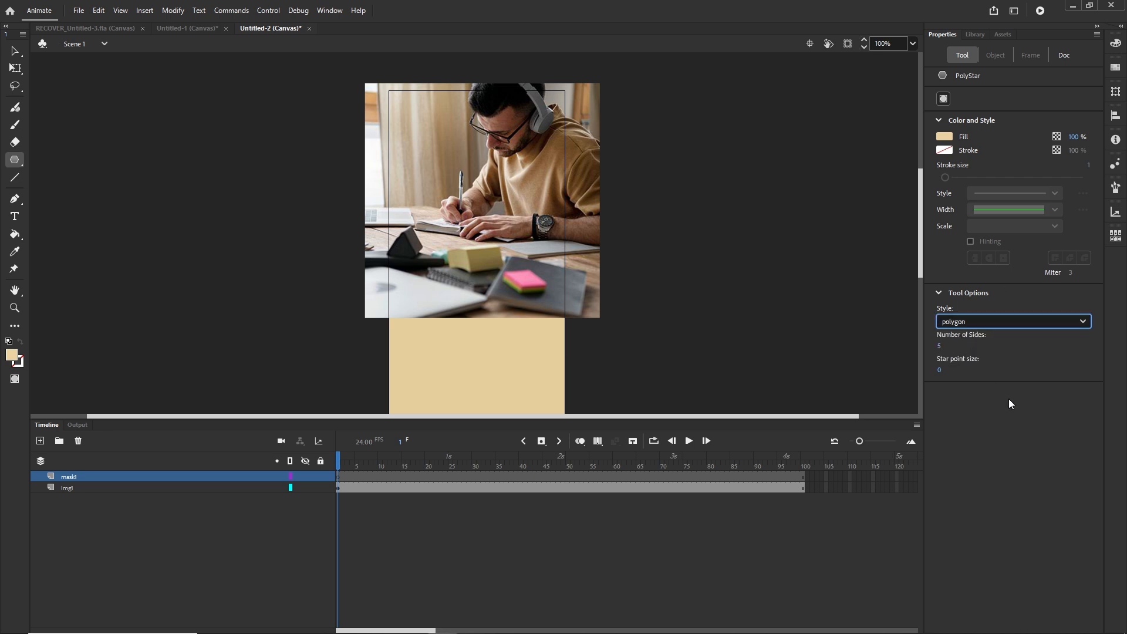
click(940, 347)
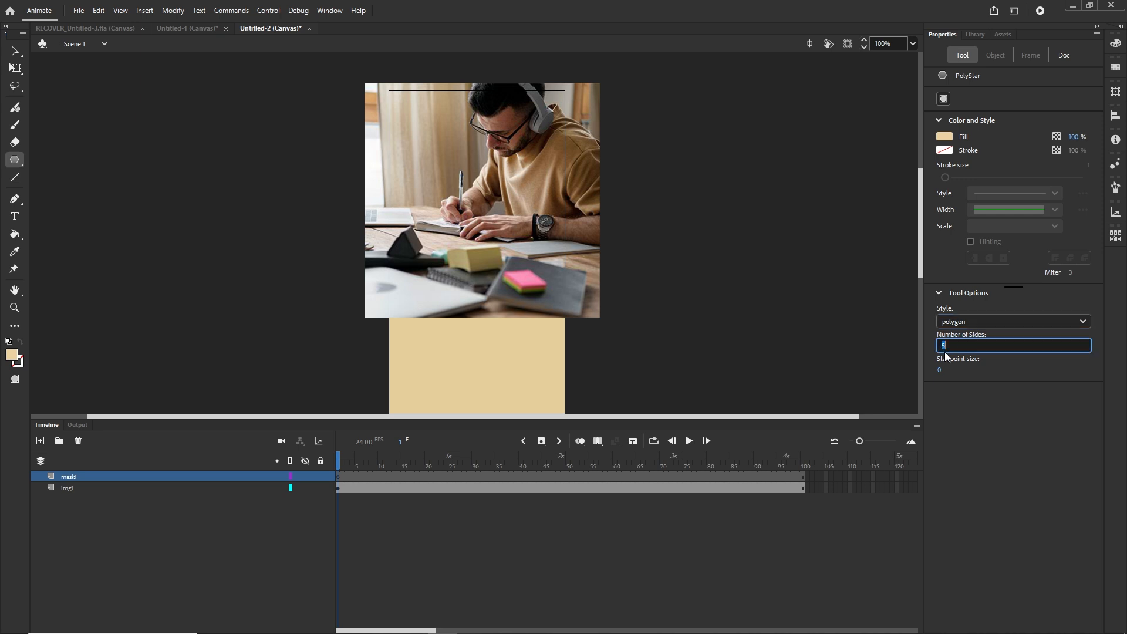
text(5)
key(Return)
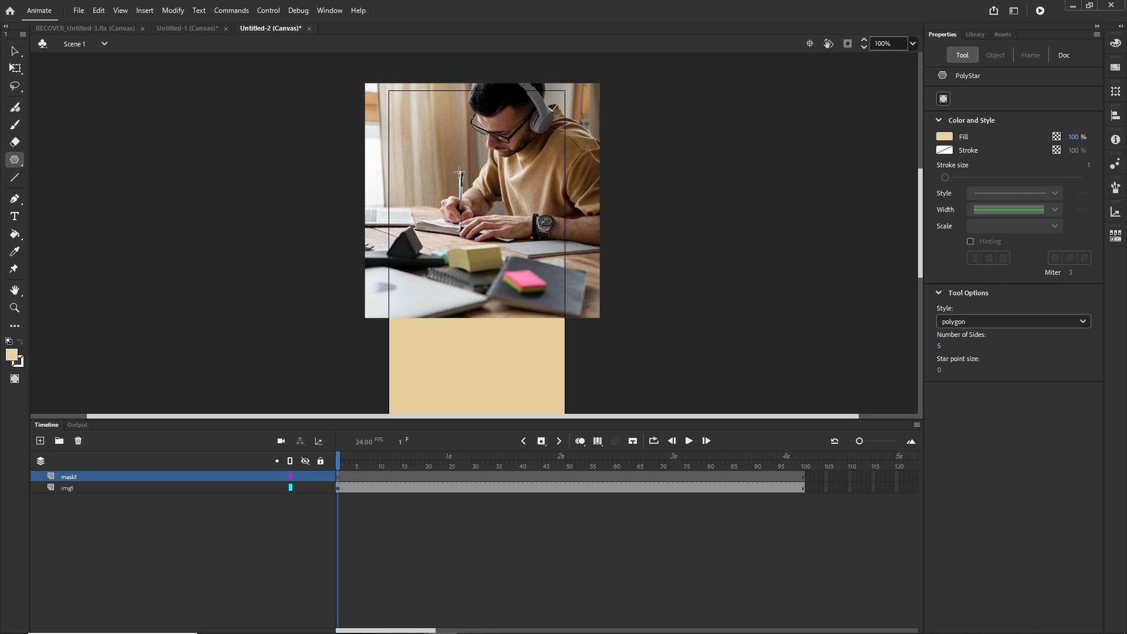
drag(458, 171, 487, 200)
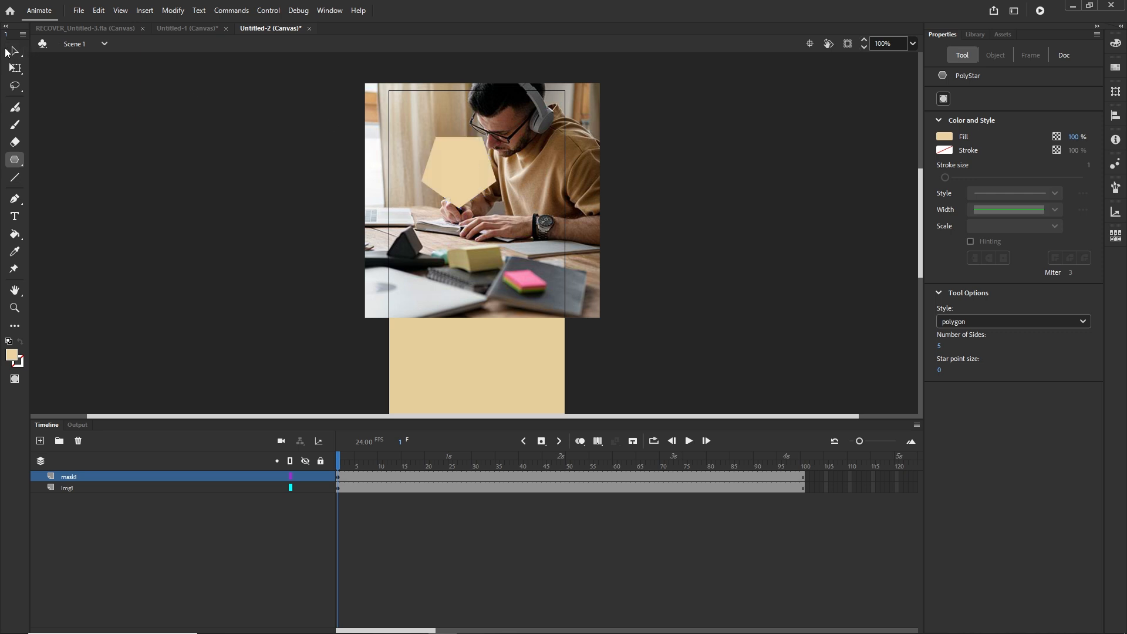
click(8, 51)
click(469, 176)
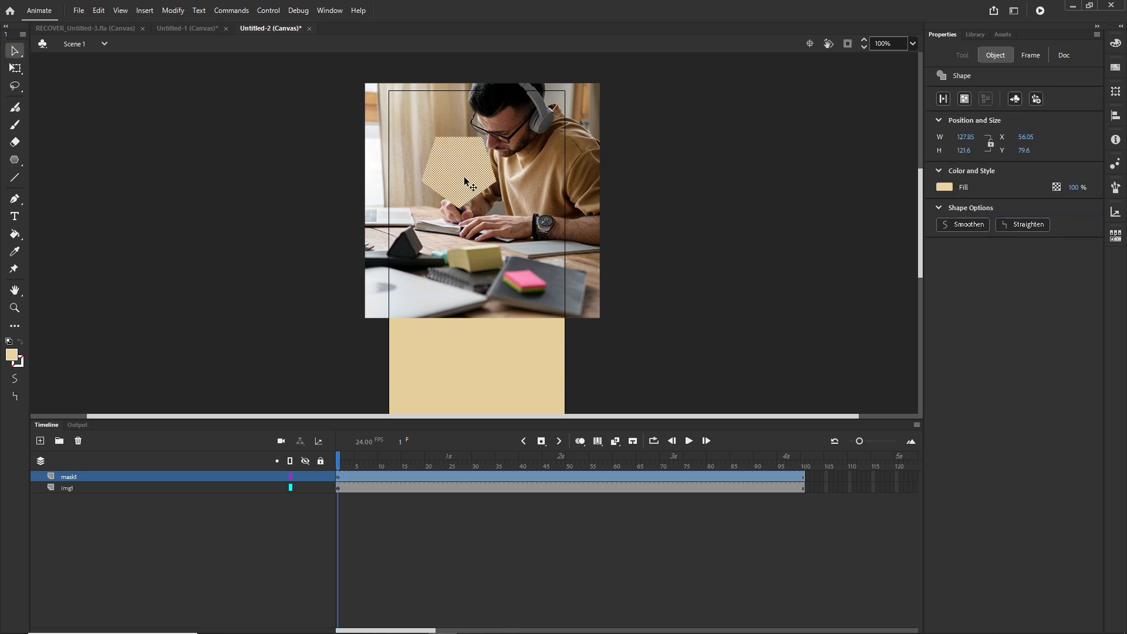
key(Delete)
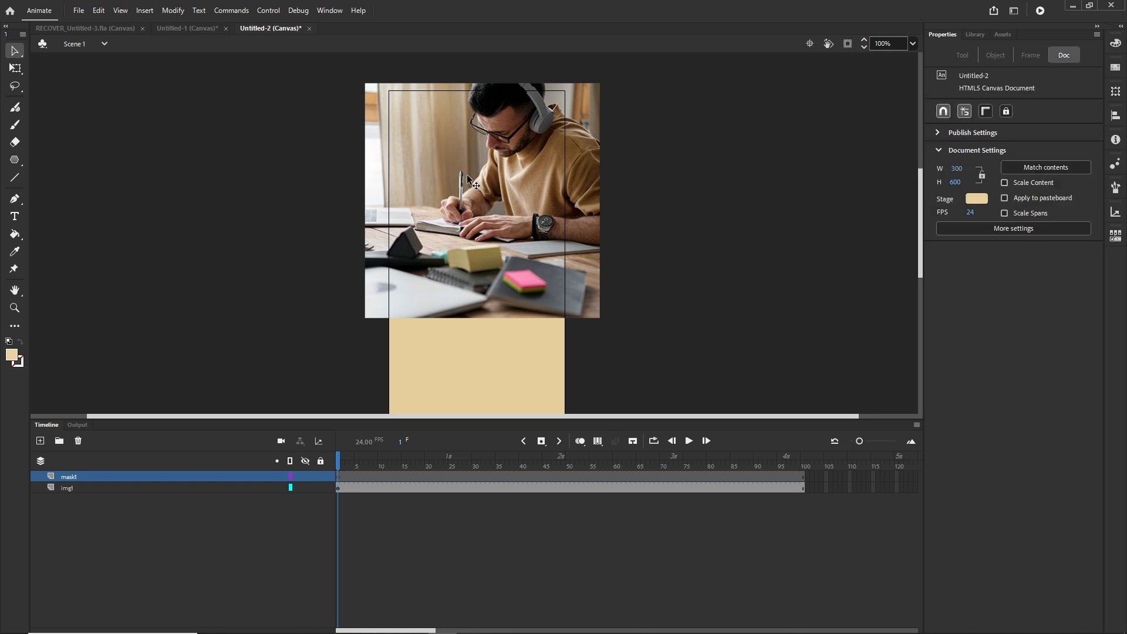
Step: Draw a pentagon about 111 x 105.5 px over the photo on the mask1 layer with the PolyStar tool
click(16, 162)
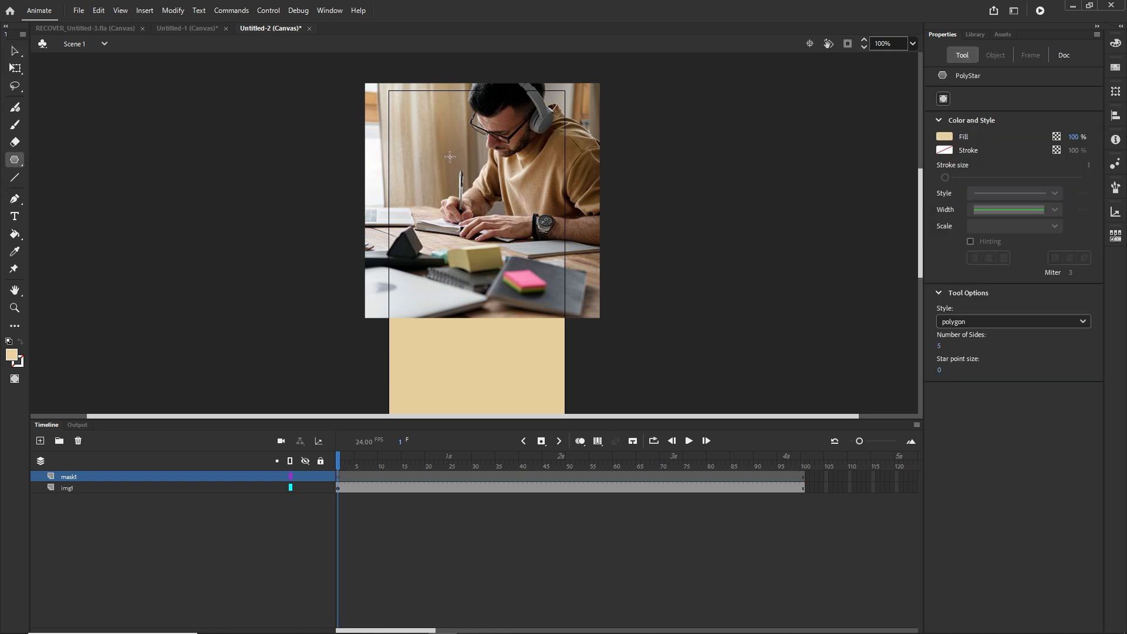
drag(450, 155, 462, 182)
key(v)
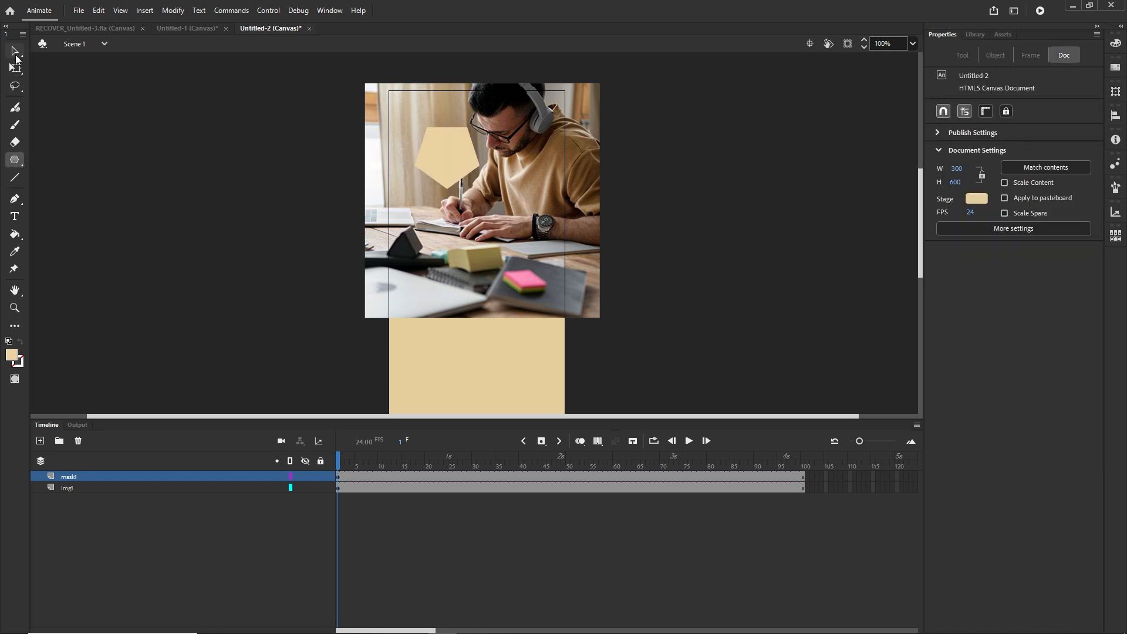
Step: Change the pentagon's fill to red and move it to about X 79.5, Y 106.8 on the photo
click(457, 173)
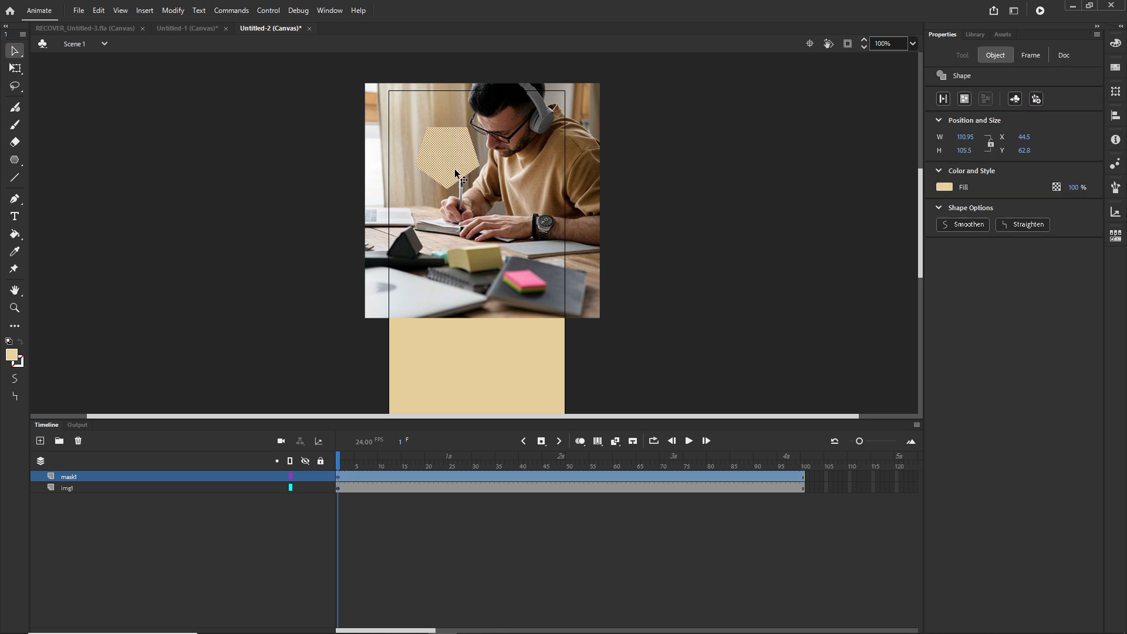
click(945, 188)
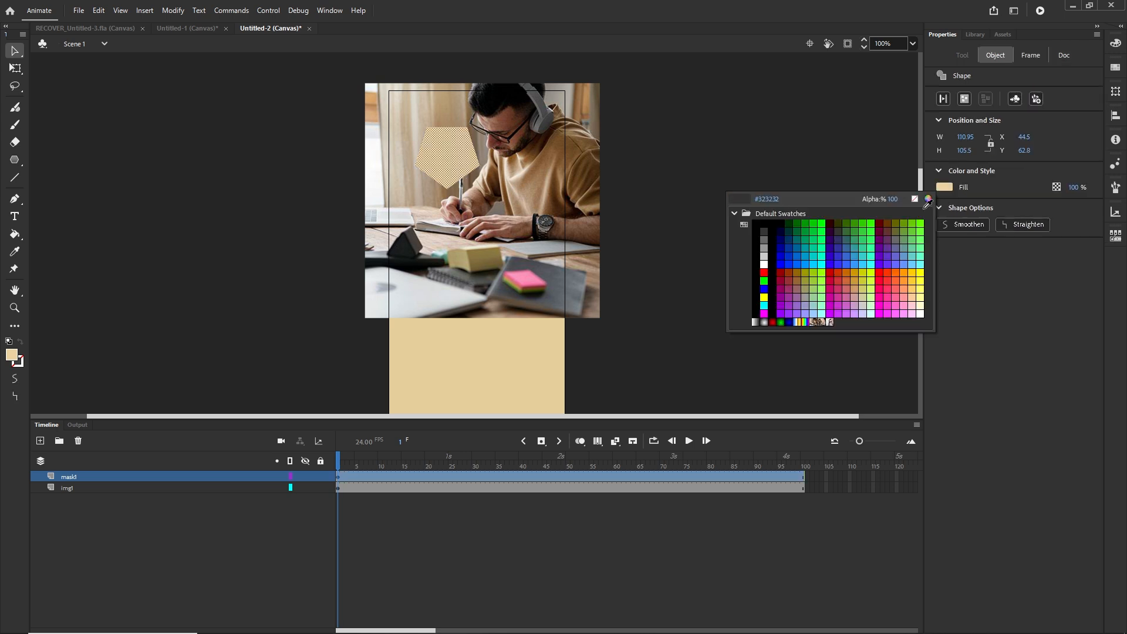
click(765, 273)
click(720, 221)
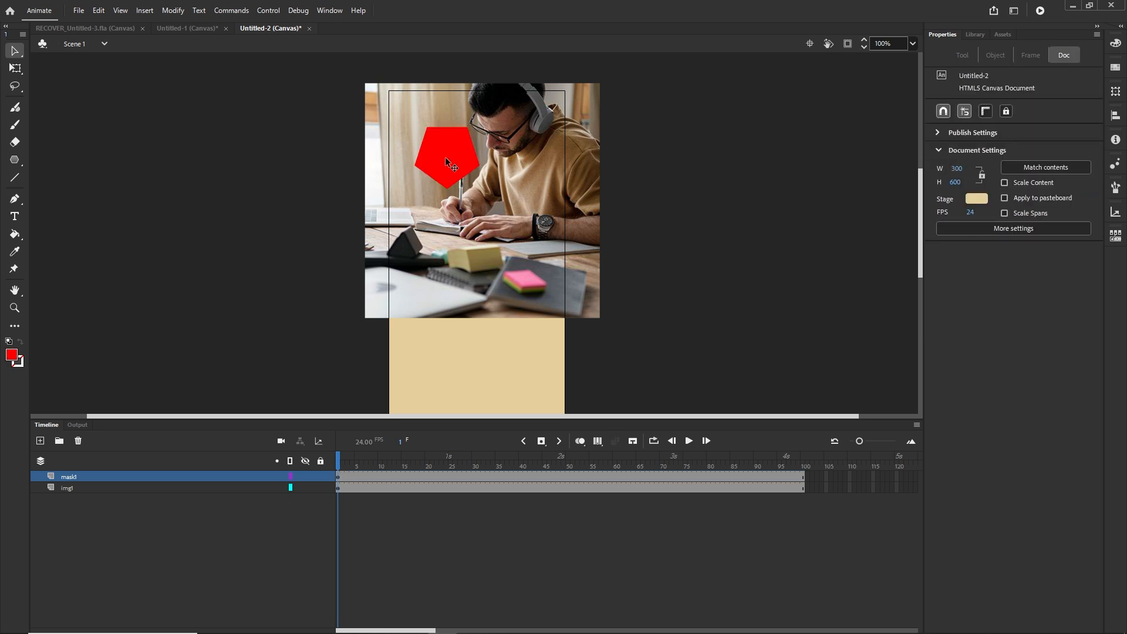
drag(462, 163, 482, 189)
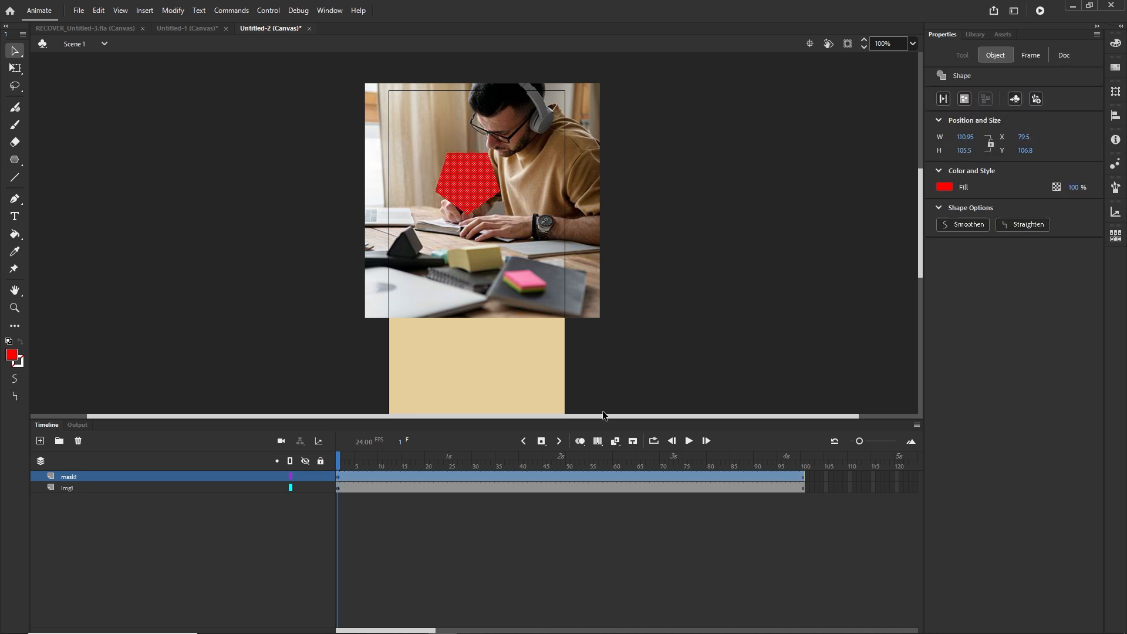
click(519, 531)
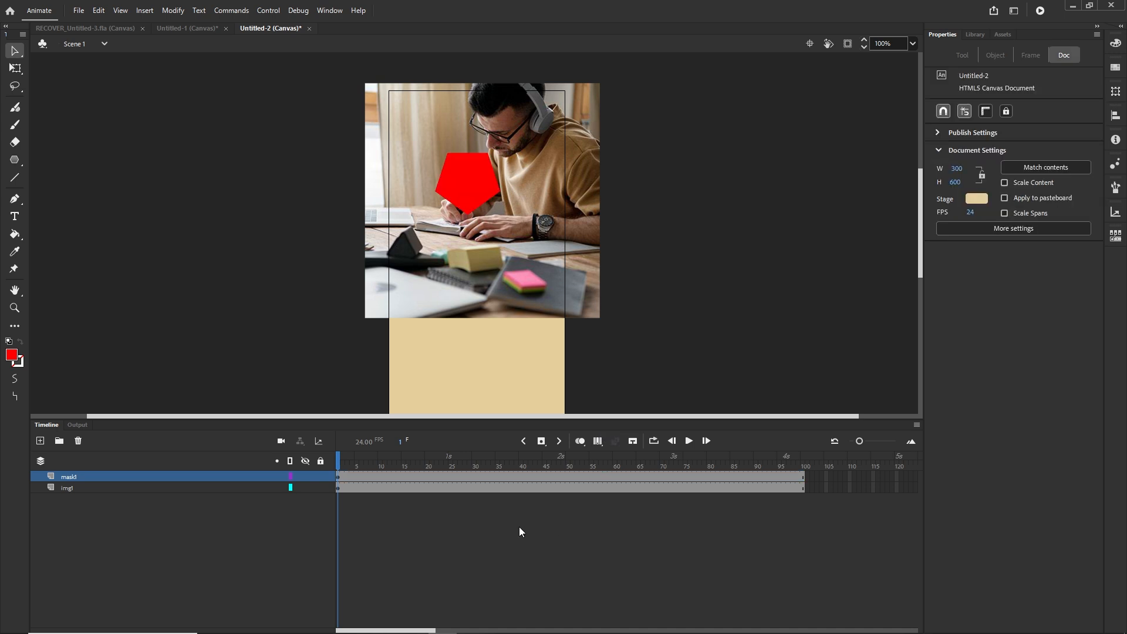
Step: Convert the red pentagon on the mask1 layer to a Movie Clip symbol named mask
click(523, 477)
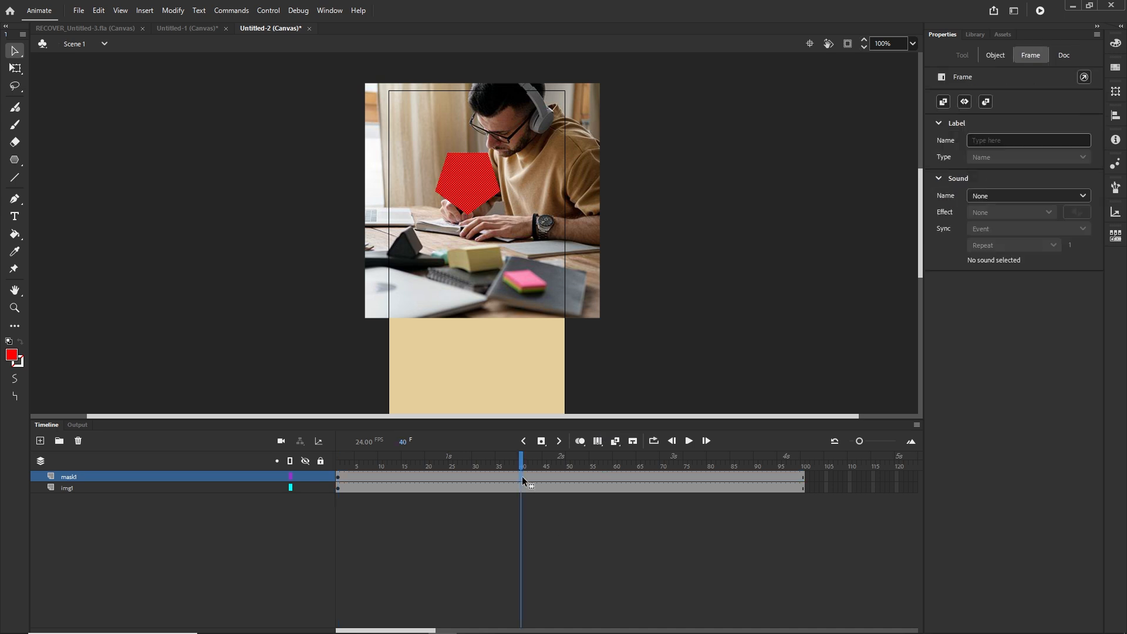
click(653, 292)
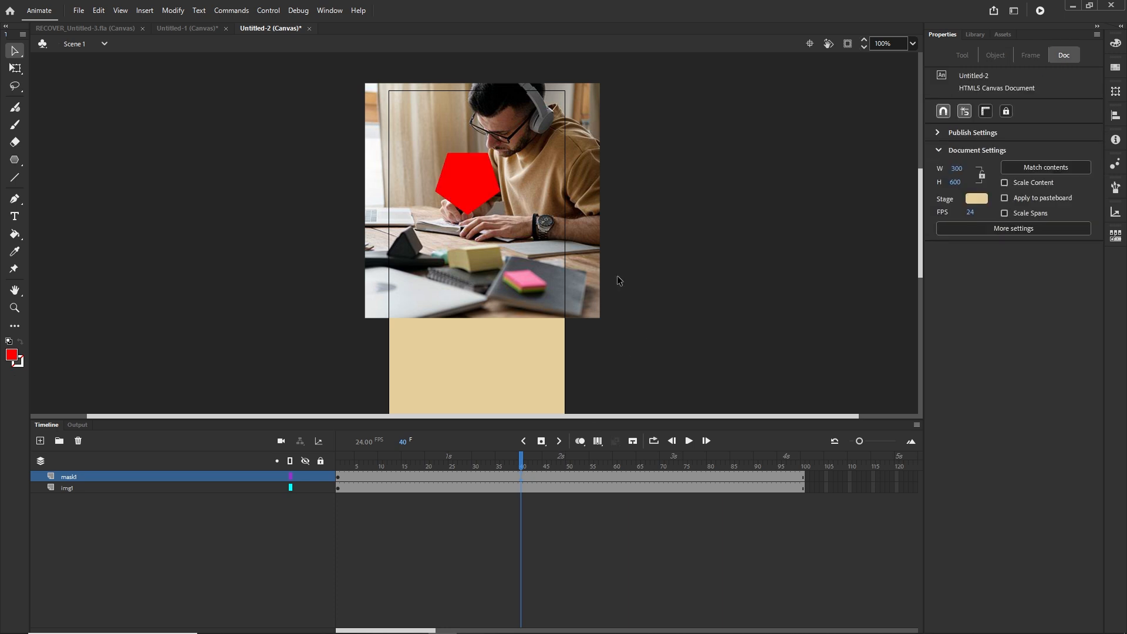
click(467, 184)
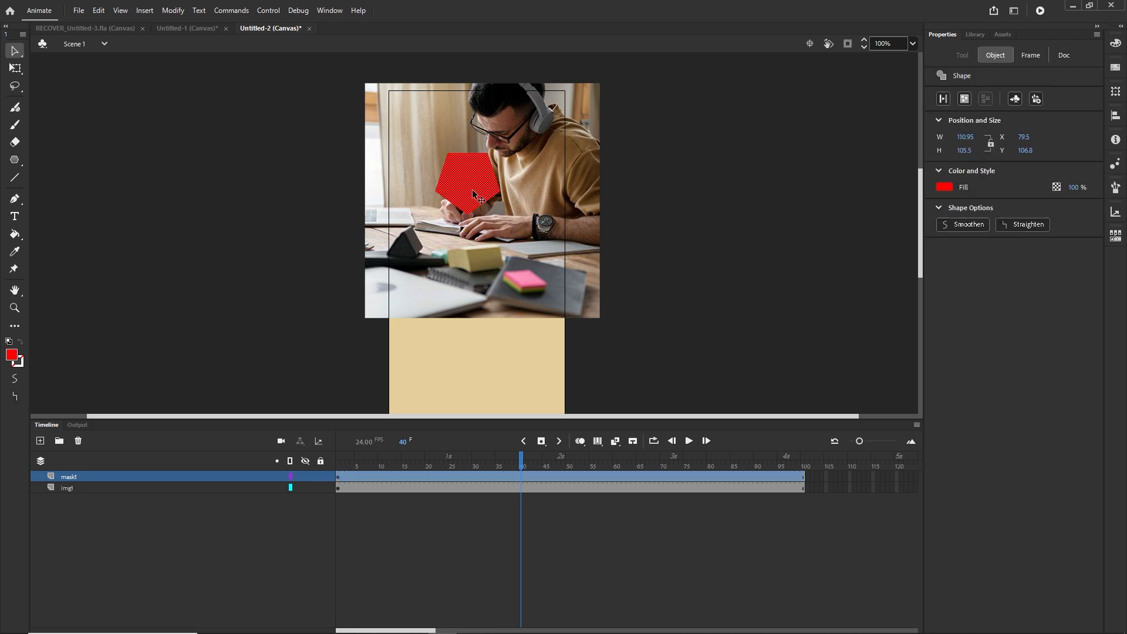
key(F8)
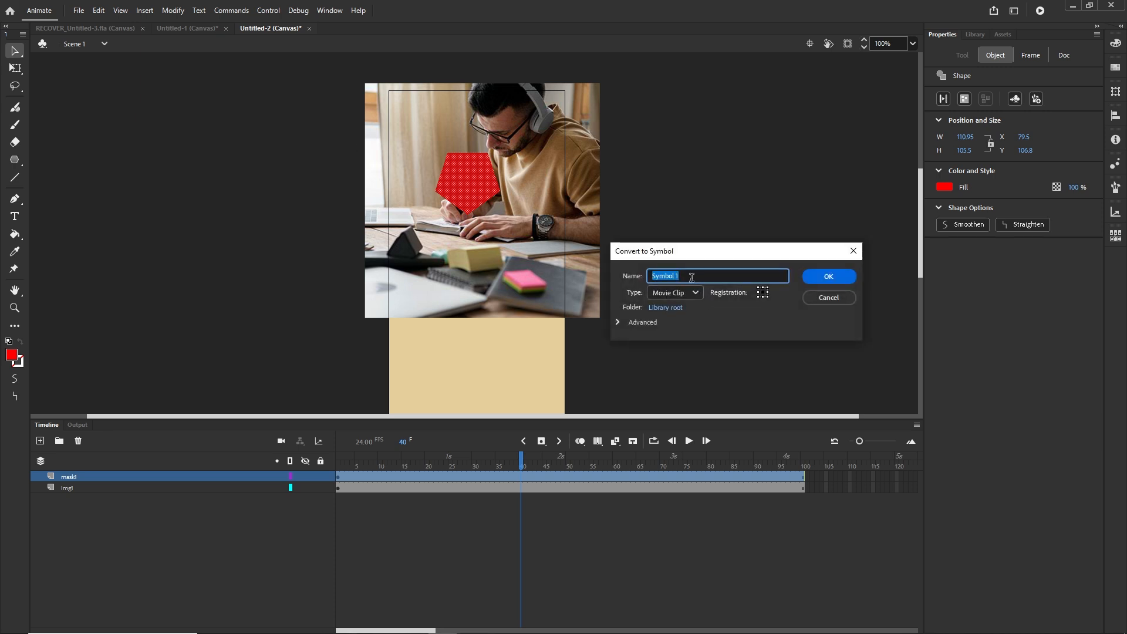
text(mask)
click(827, 277)
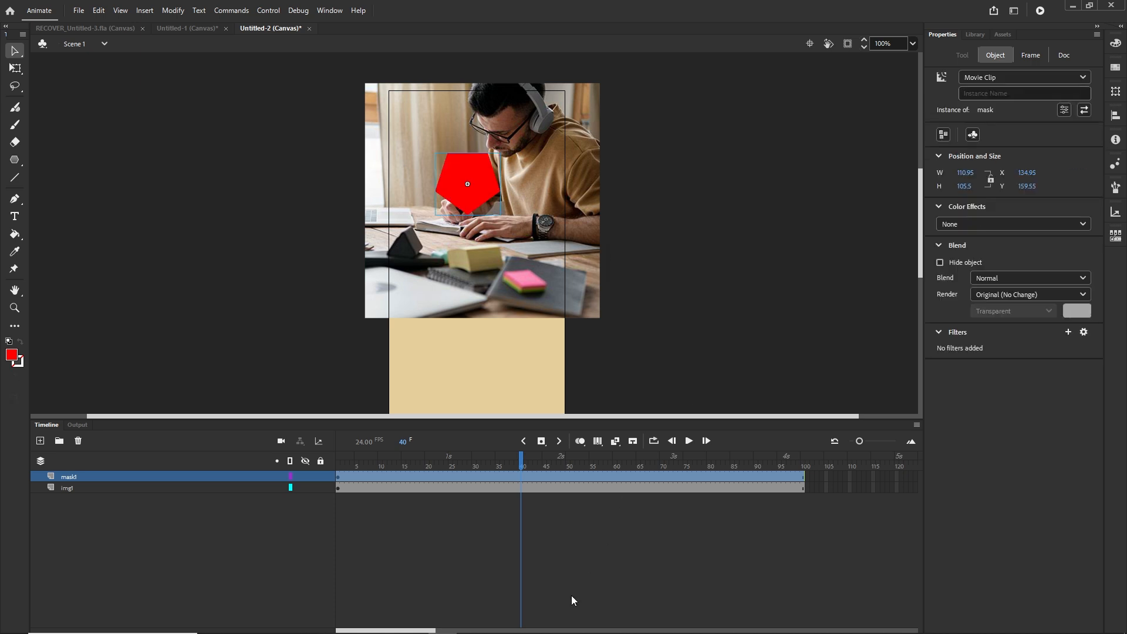
Step: Try adding a keyframe at frame 40 on mask1 and enlarging the pentagon there with Free Transform, and undo it
click(518, 476)
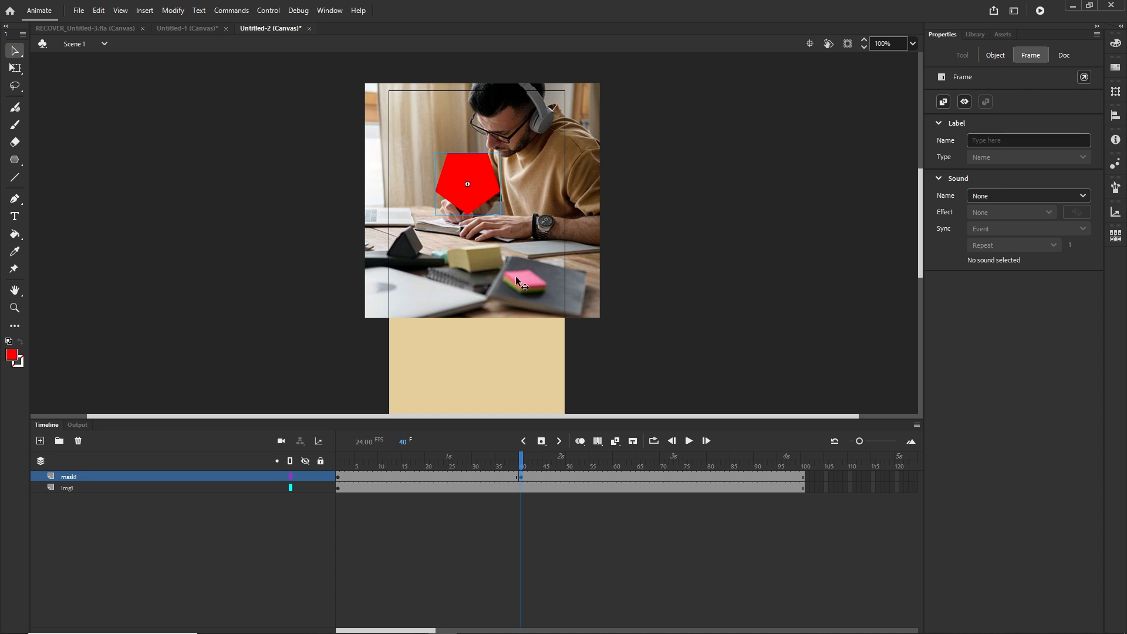
click(484, 192)
key(q)
drag(500, 215, 701, 364)
key(ctrl+z)
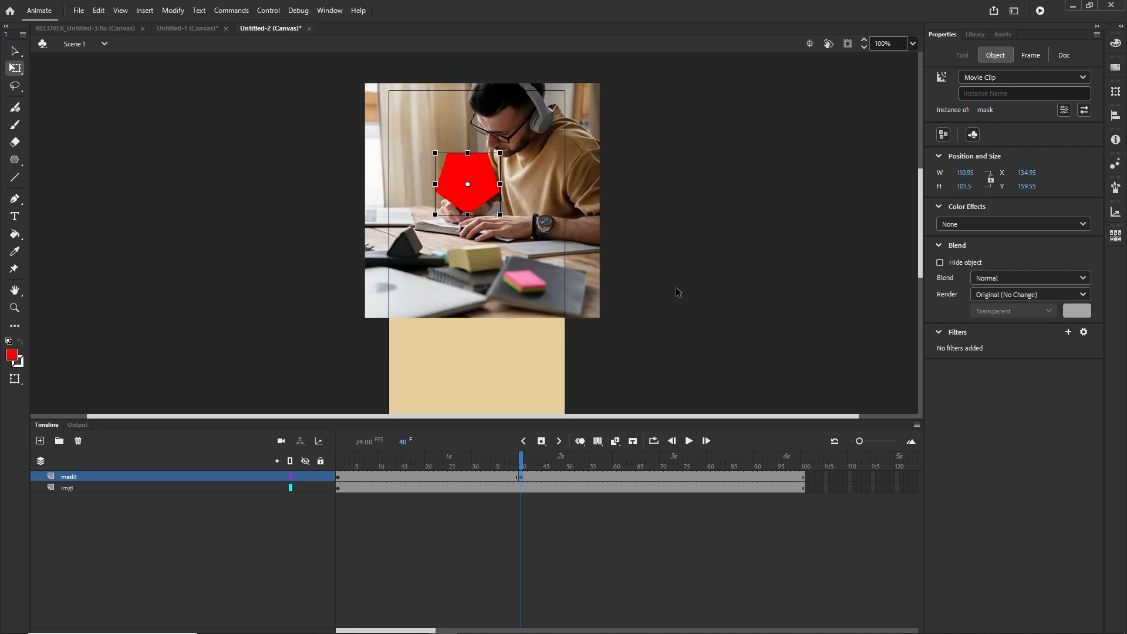
click(648, 311)
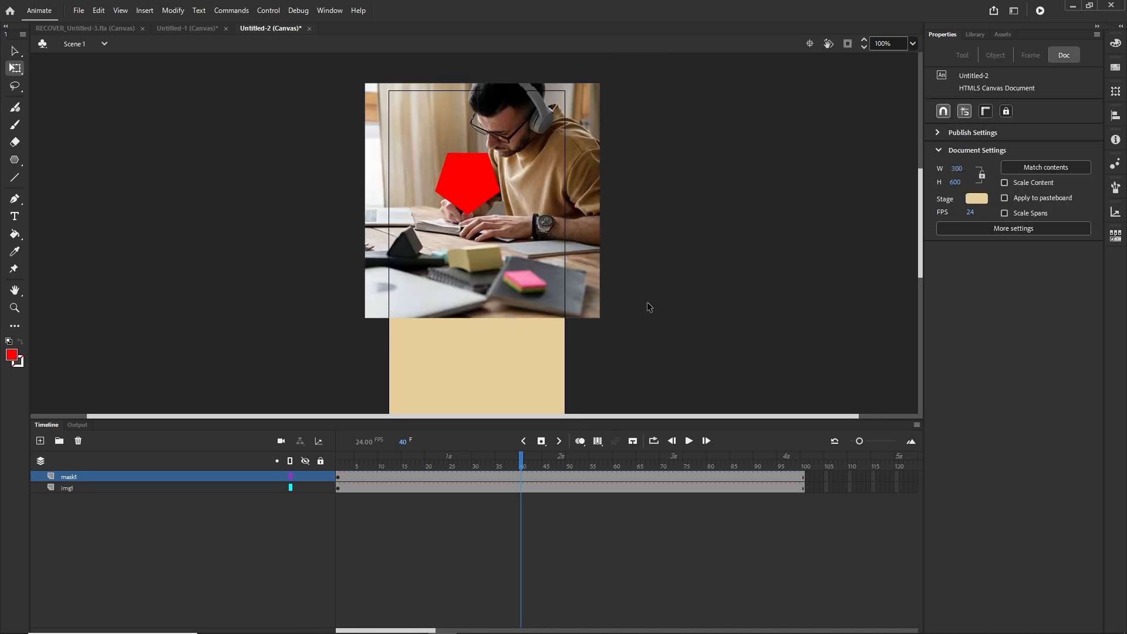
Step: Center the pentagon on frame 1 of the mask1 layer horizontally to the stage, at X 150
click(468, 178)
click(506, 516)
drag(525, 461, 394, 467)
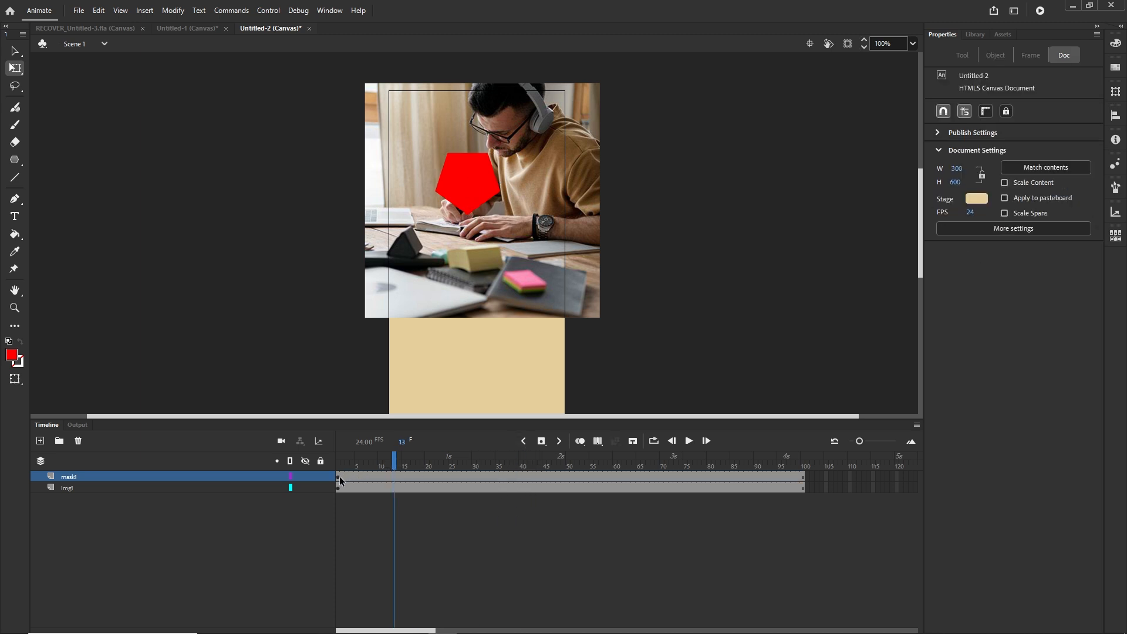
click(337, 477)
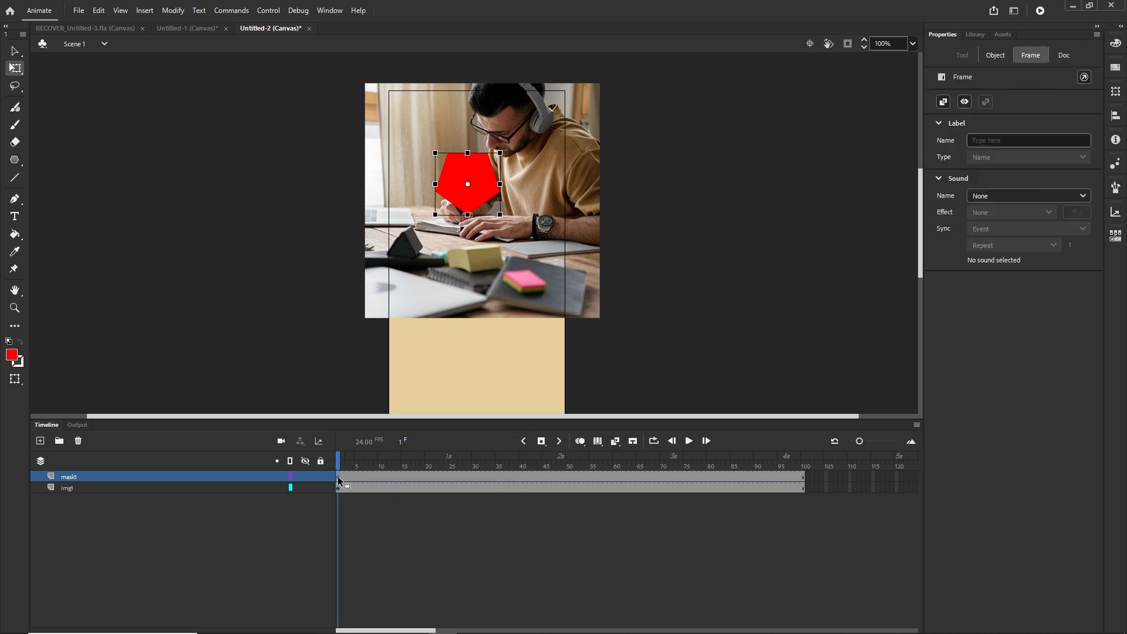
click(486, 188)
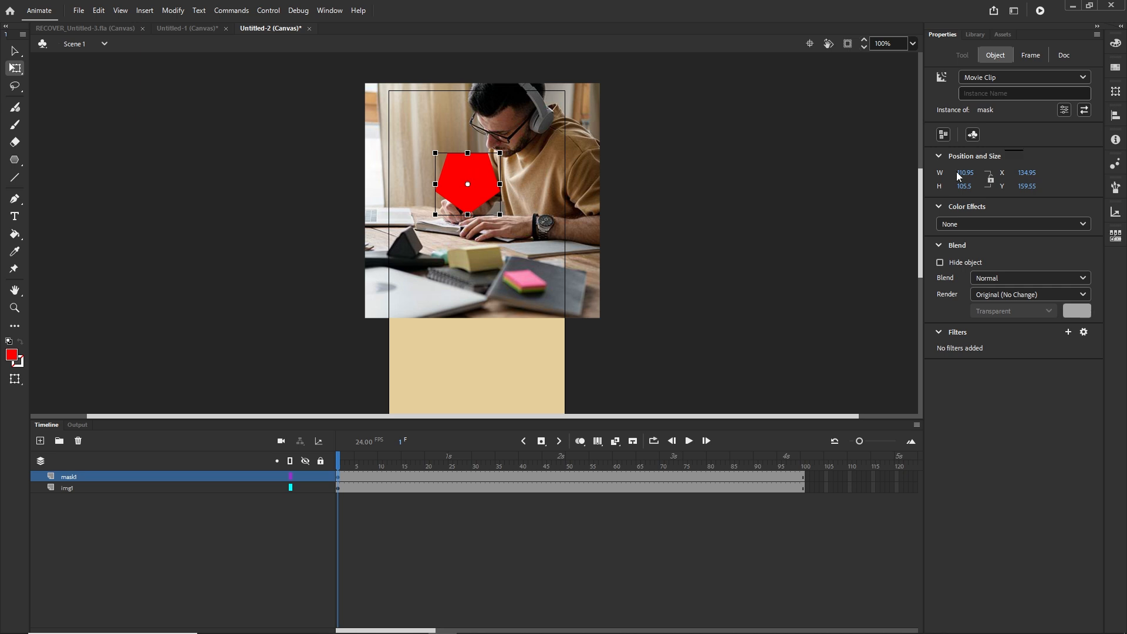
click(1116, 120)
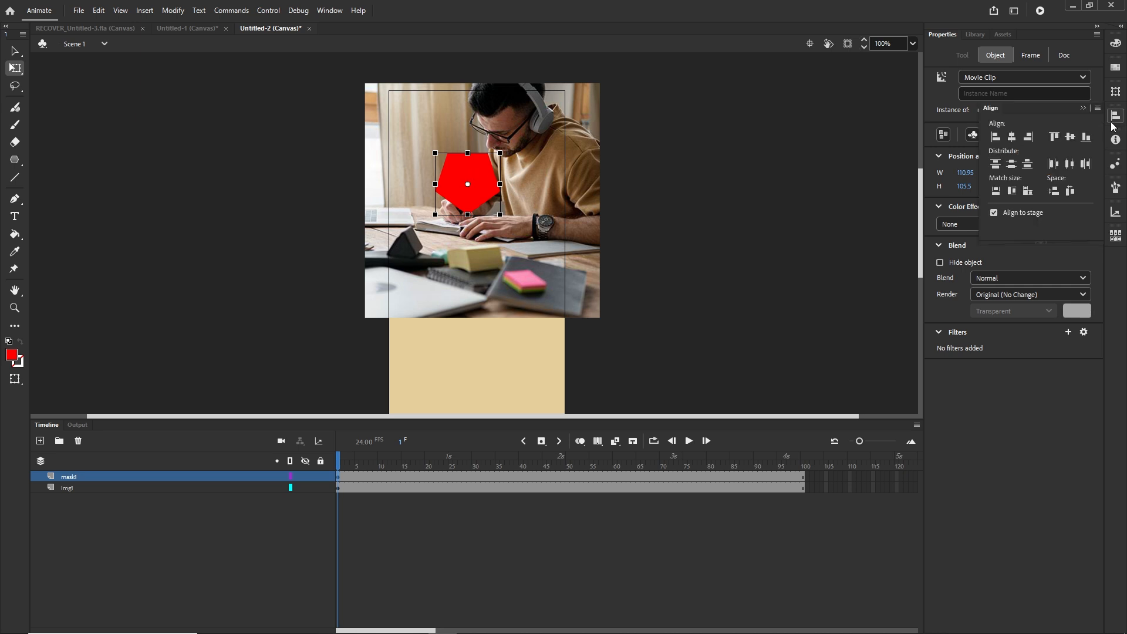
click(993, 213)
click(1012, 136)
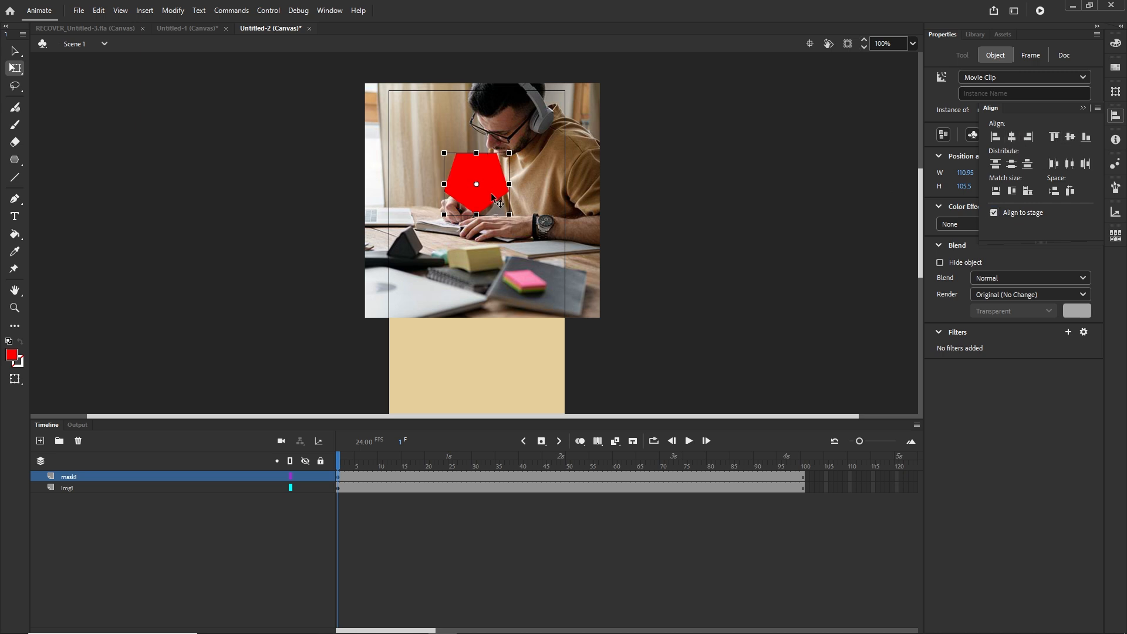
click(793, 188)
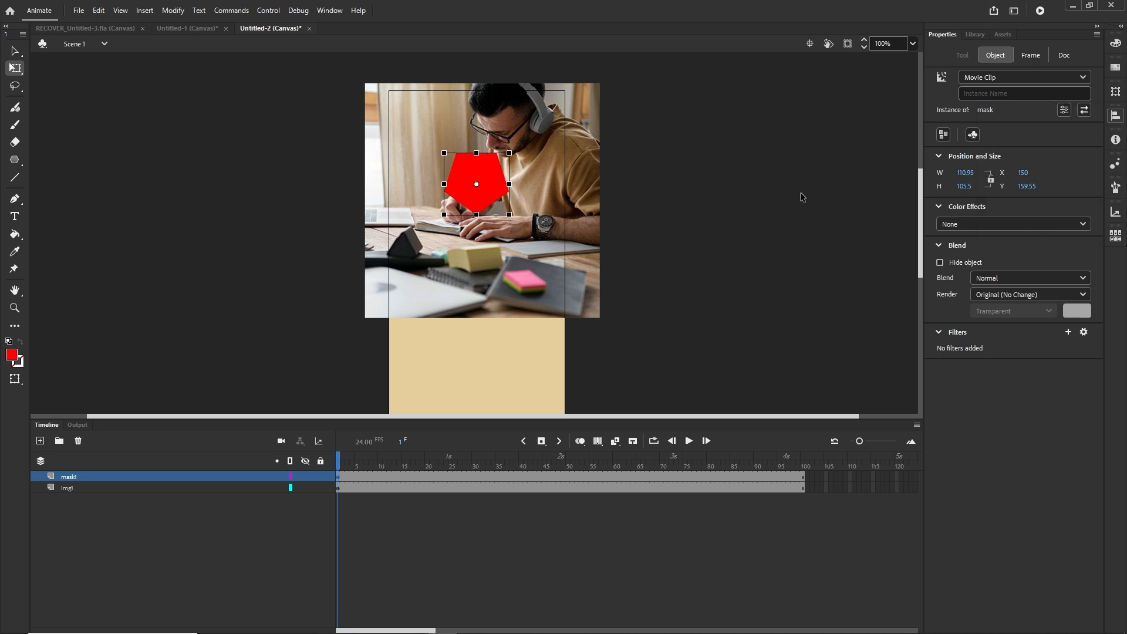
Step: Nudge the pentagon on frame 1 down to Y 177.55
click(477, 188)
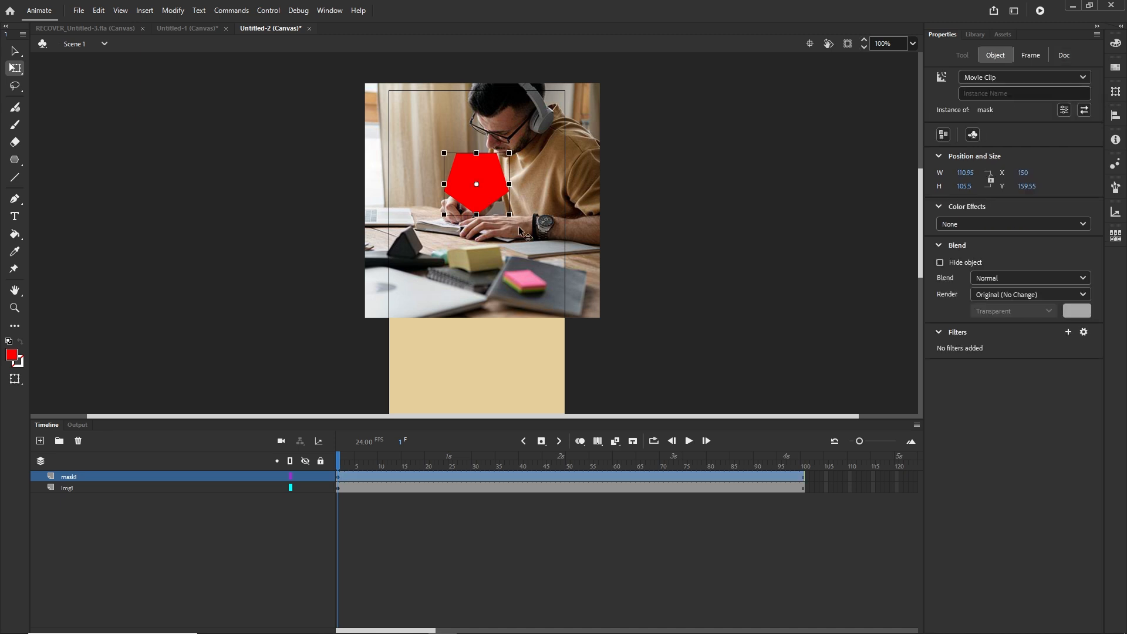
key(shift+Down)
key(Down)
key(Down)
key(Down)
key(Down)
key(Down)
key(Down)
key(Down)
key(Down)
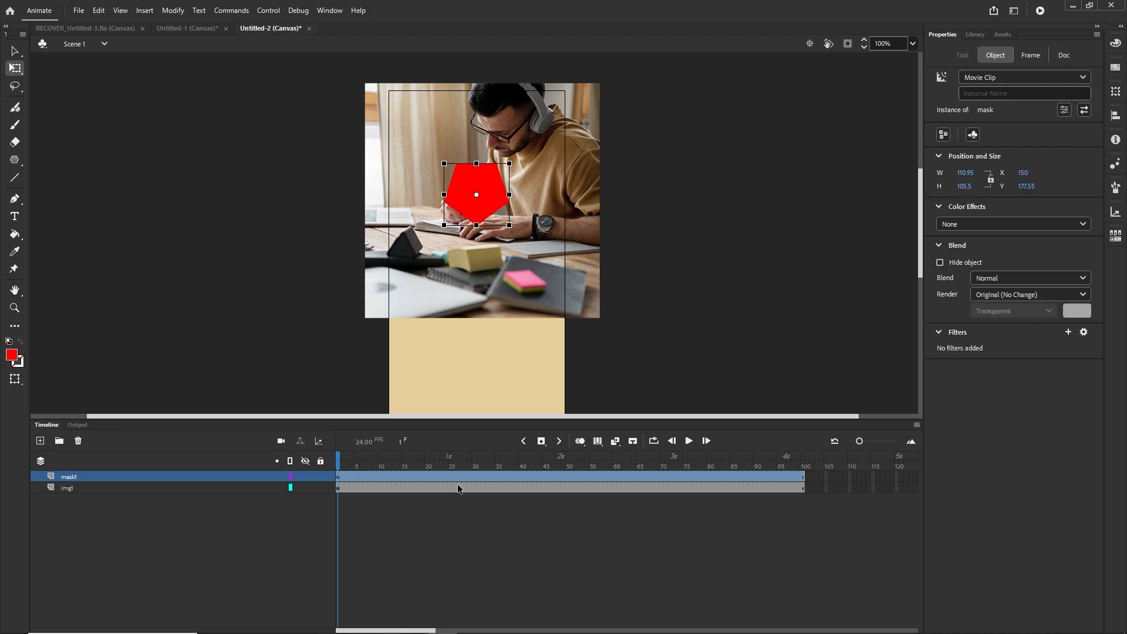
Step: Add a keyframe at frame 40 on mask1, then rotate and enlarge the pentagon there to about 815.65 x 809.25 px over the photo
click(522, 477)
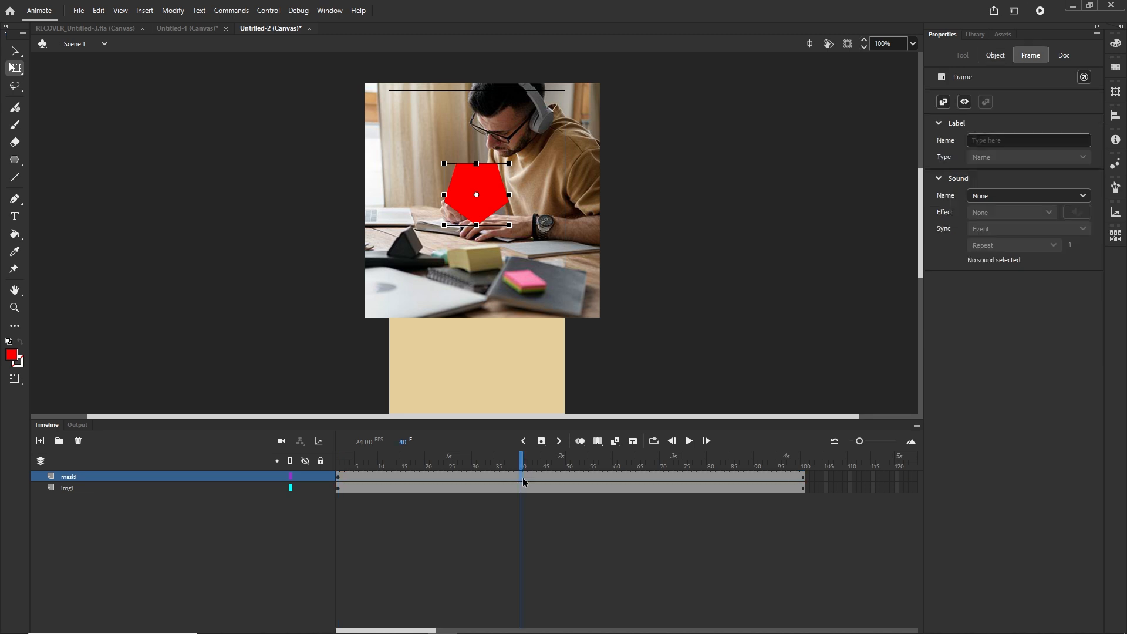
key(F6)
drag(509, 225, 515, 368)
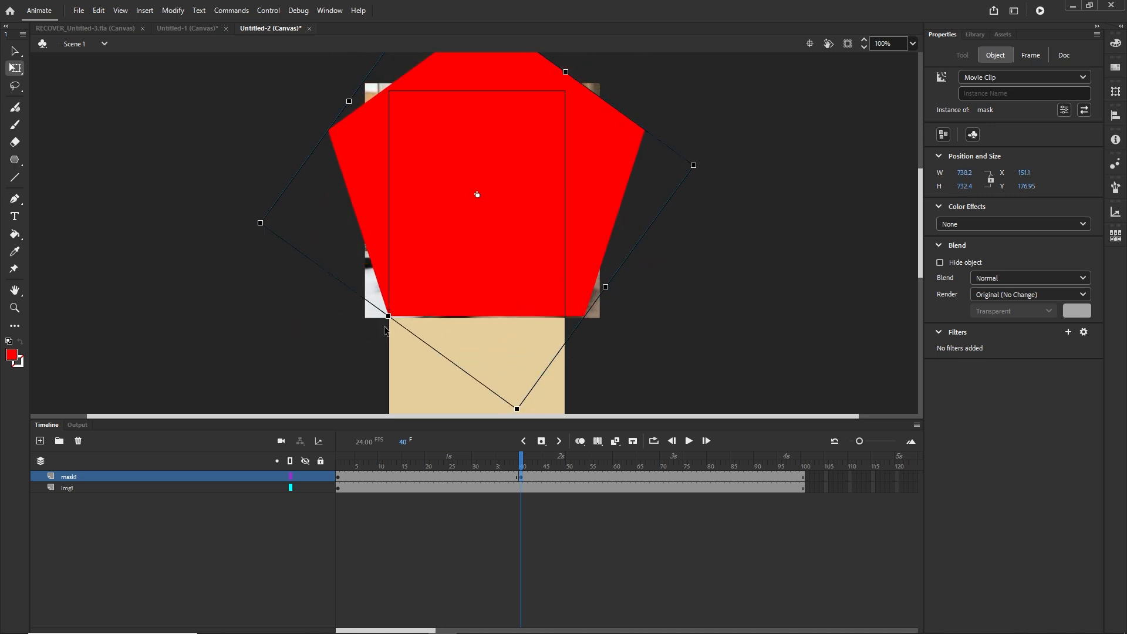
scroll(546, 332, down, 3)
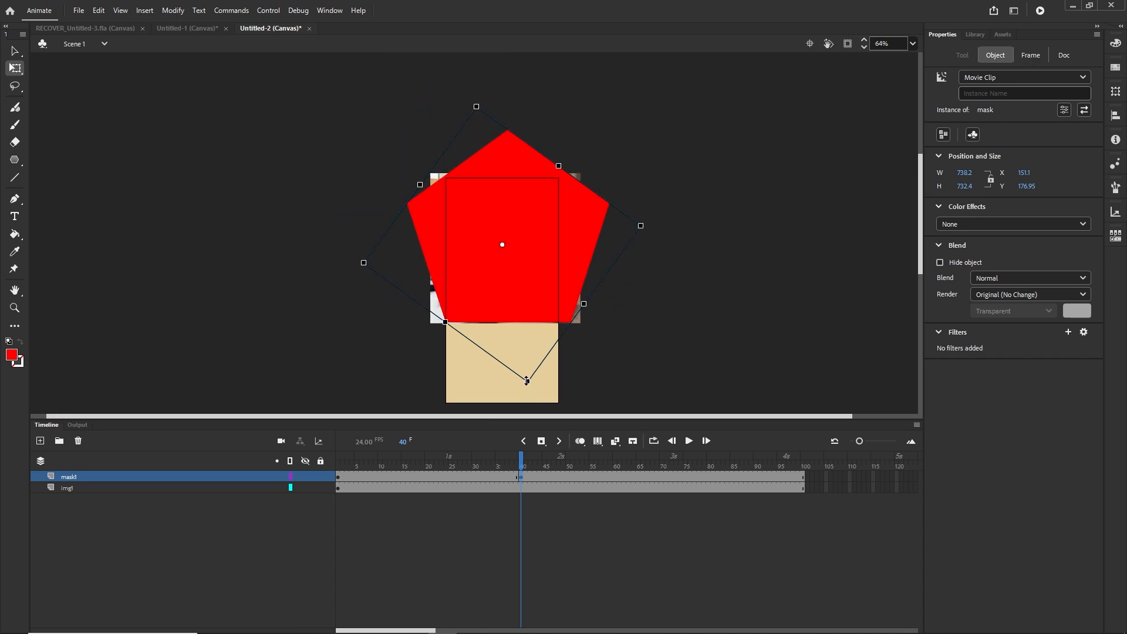
drag(528, 393, 528, 397)
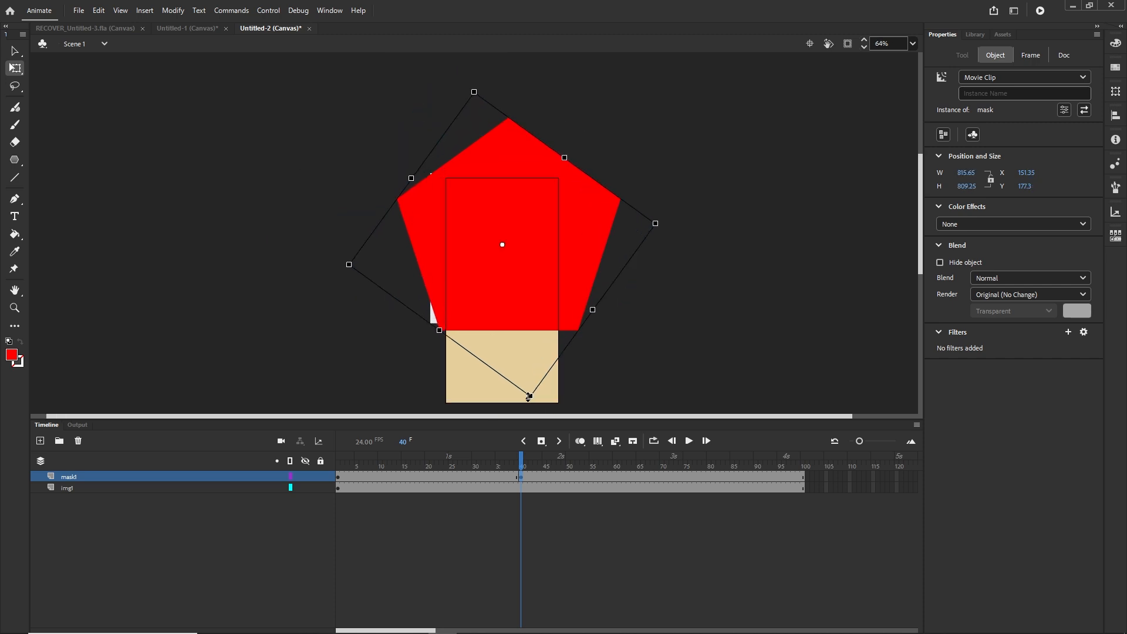
click(655, 325)
scroll(584, 336, up, 1)
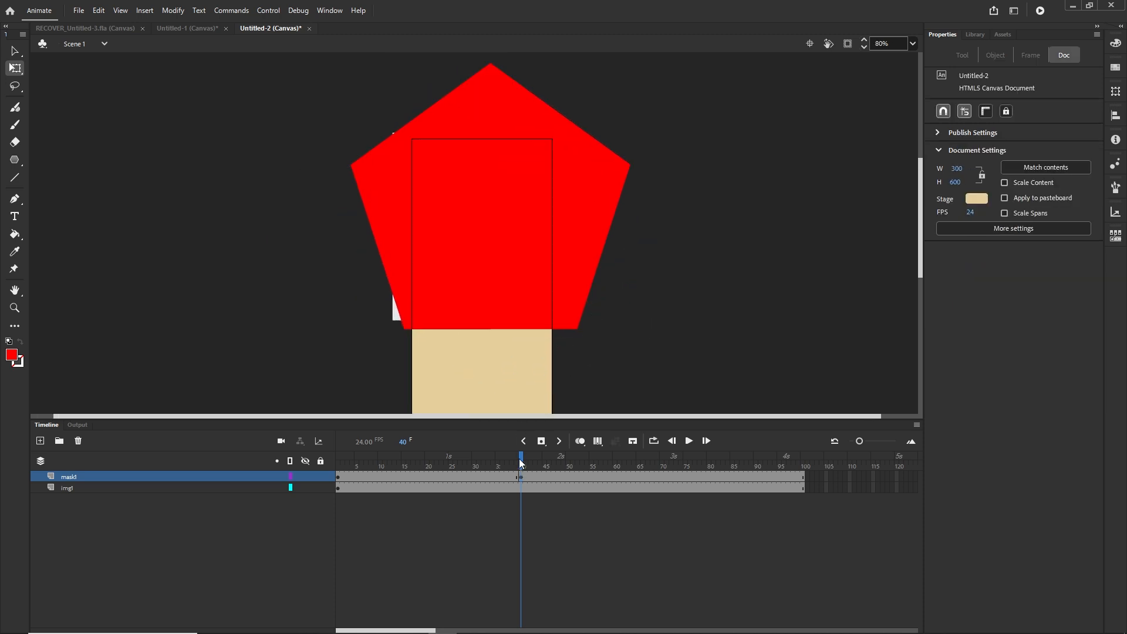
Step: Shrink the pentagon on frame 1 of mask1 about its center to about 40 x 38 px
drag(519, 466, 385, 466)
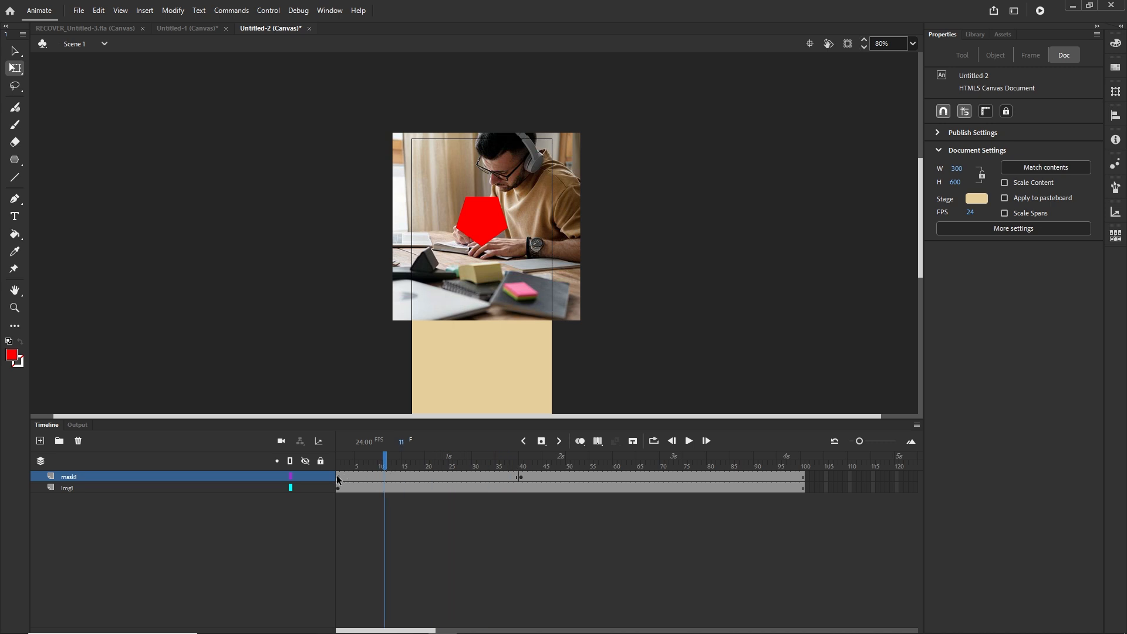
click(338, 476)
scroll(488, 235, up, 4)
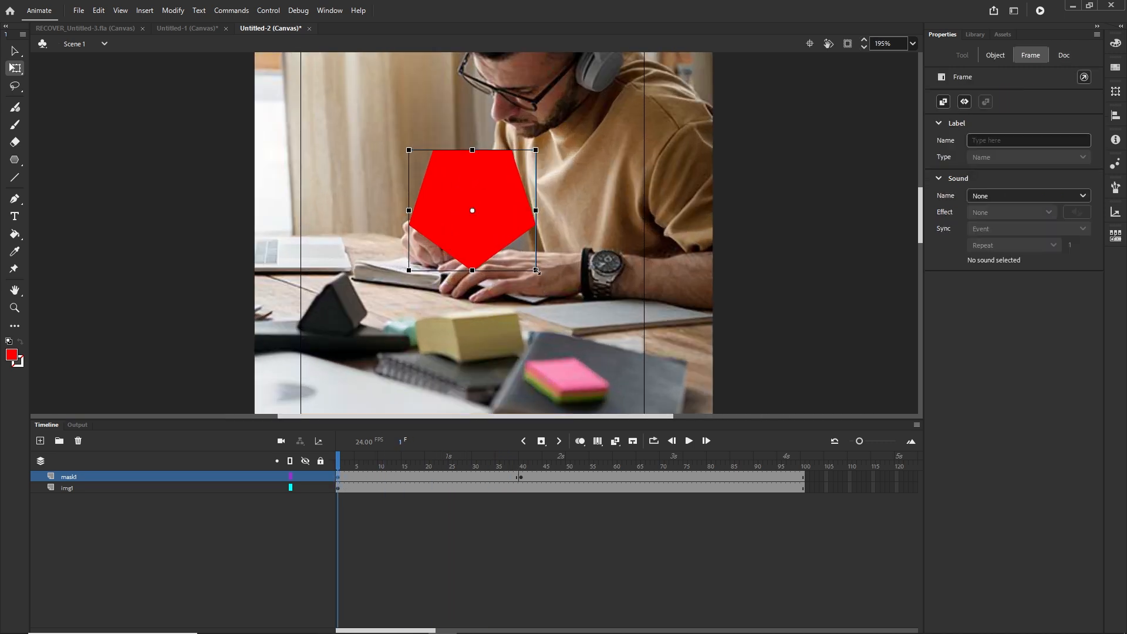
drag(536, 271, 500, 240)
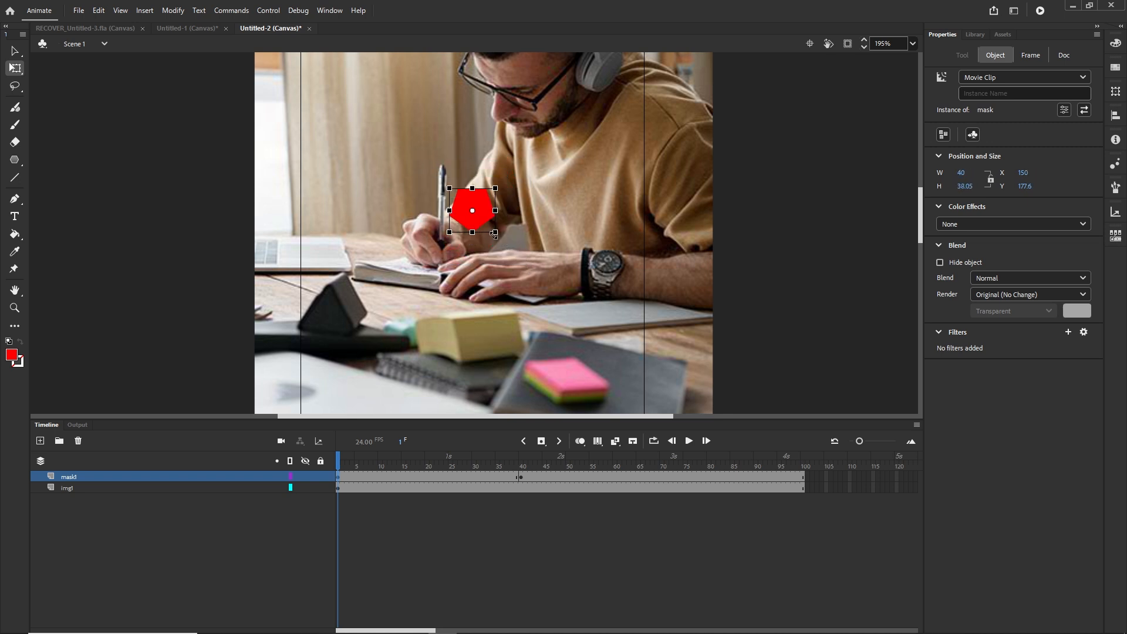
click(494, 233)
Step: Create a classic tween between frames 1 and 40 on the mask1 layer
mouse_move(422, 476)
mouse_down()
mouse_move(439, 477)
mouse_move(425, 473)
mouse_up()
right_click(425, 474)
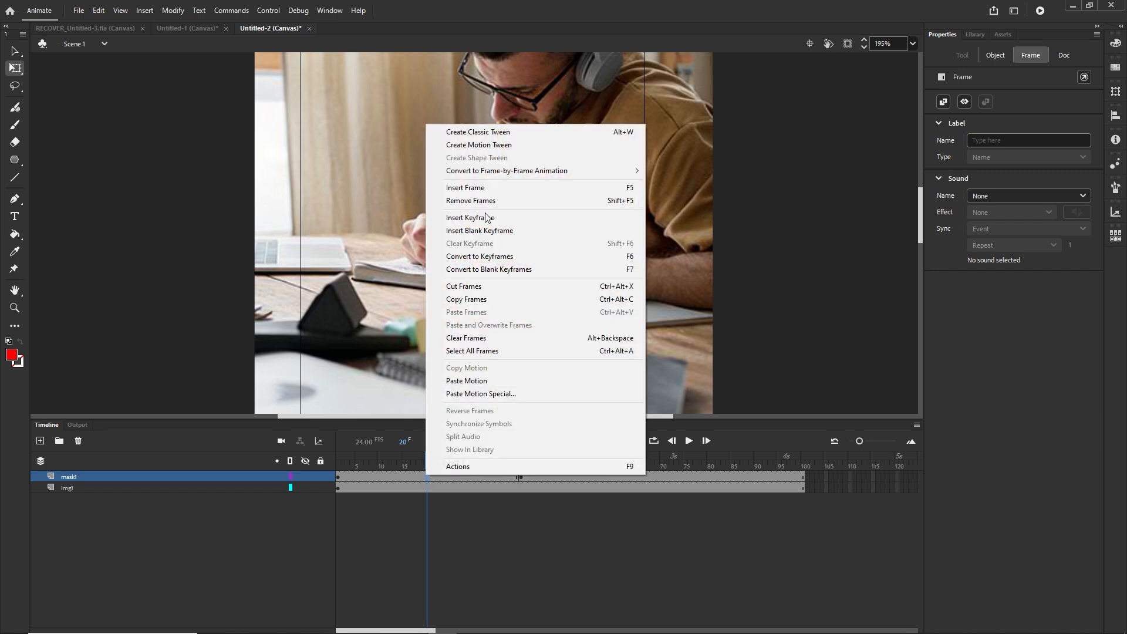
click(505, 132)
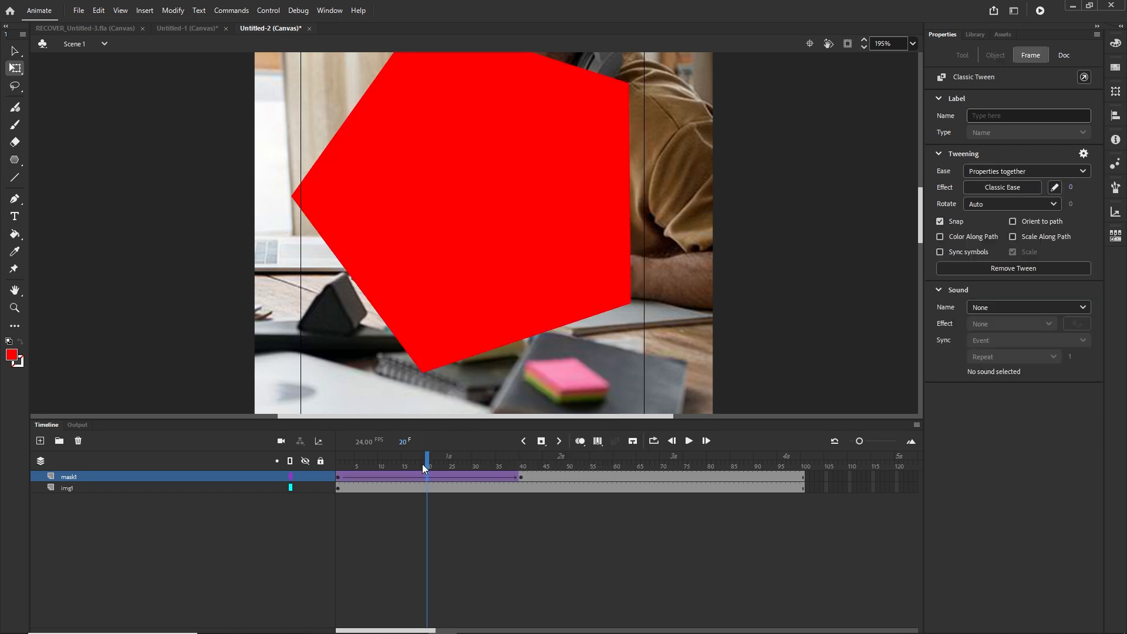
Step: Rotate the small pentagon on frame 1 counterclockwise about its center and scrub the tween through to frame 40
drag(422, 463, 380, 468)
click(338, 476)
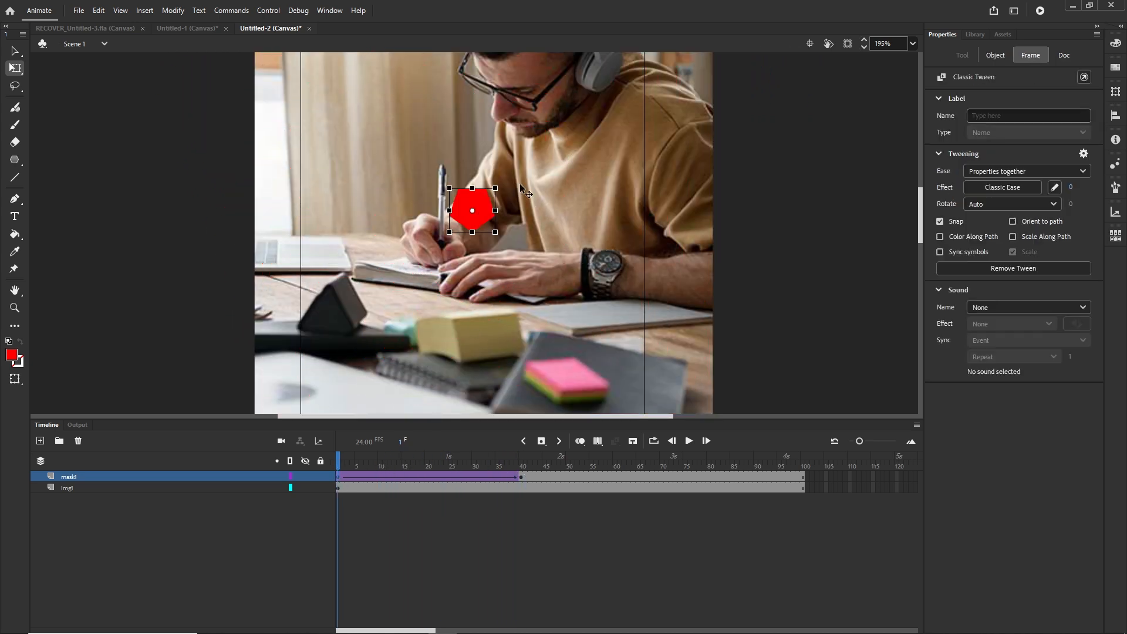
drag(507, 186, 473, 165)
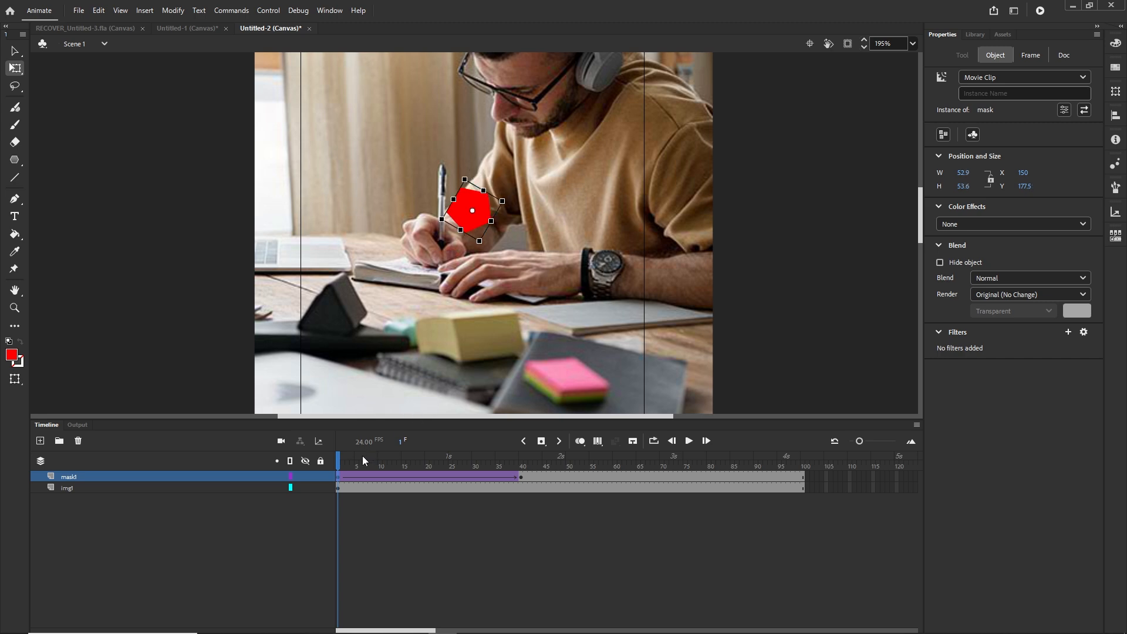
drag(338, 462, 522, 469)
scroll(545, 309, down, 3)
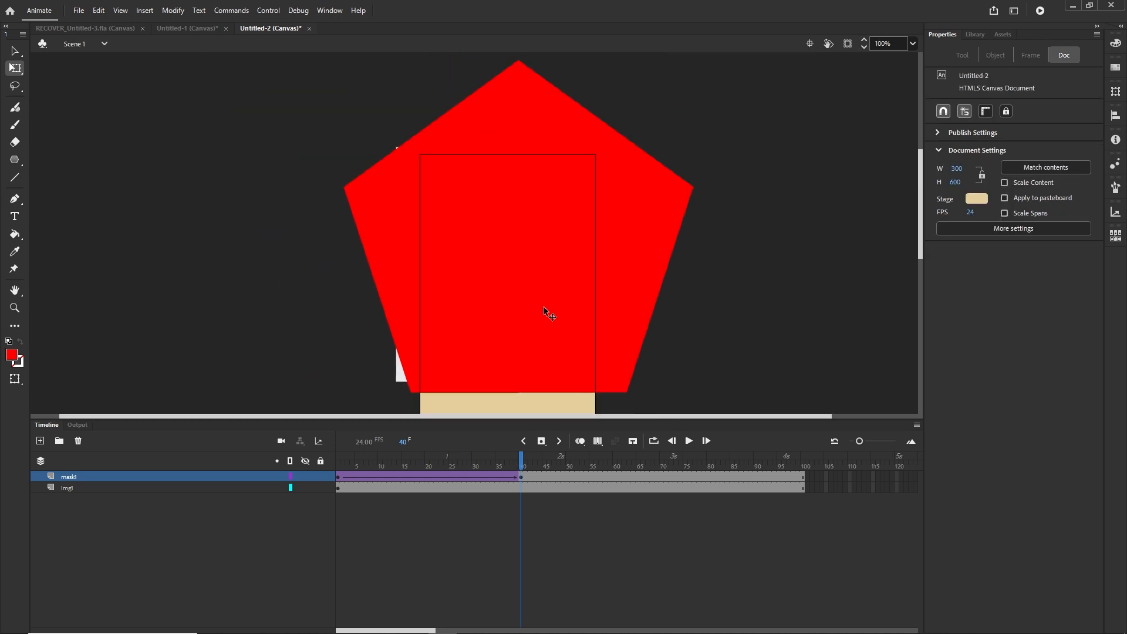
Step: Set the easing of the mask1 classic tween to Quad Ease In Out
drag(521, 462, 340, 461)
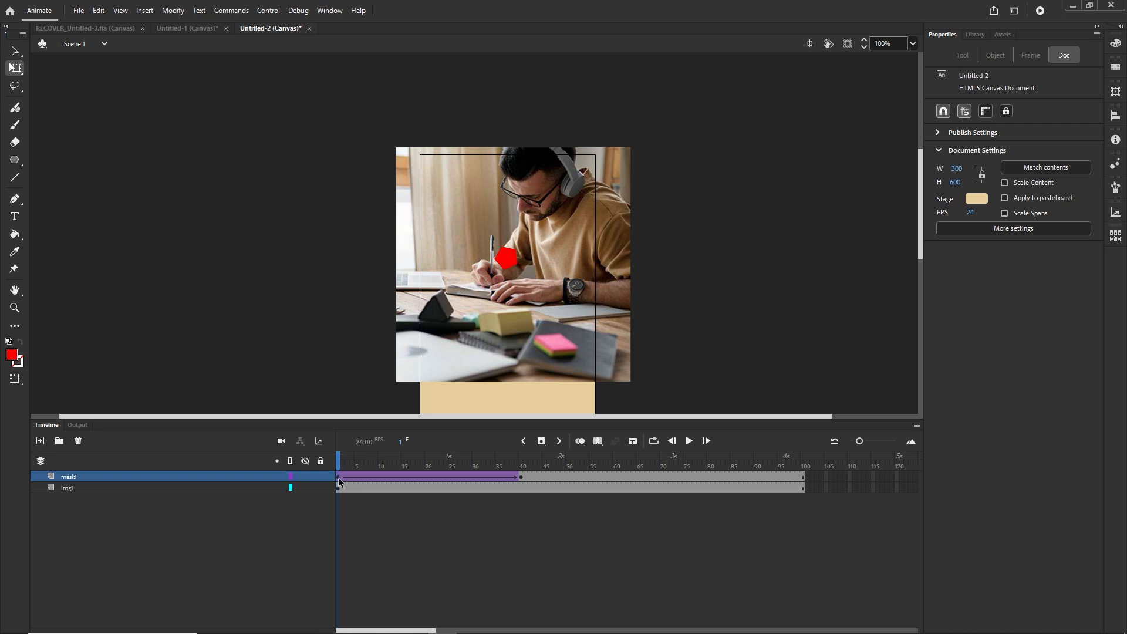
click(339, 477)
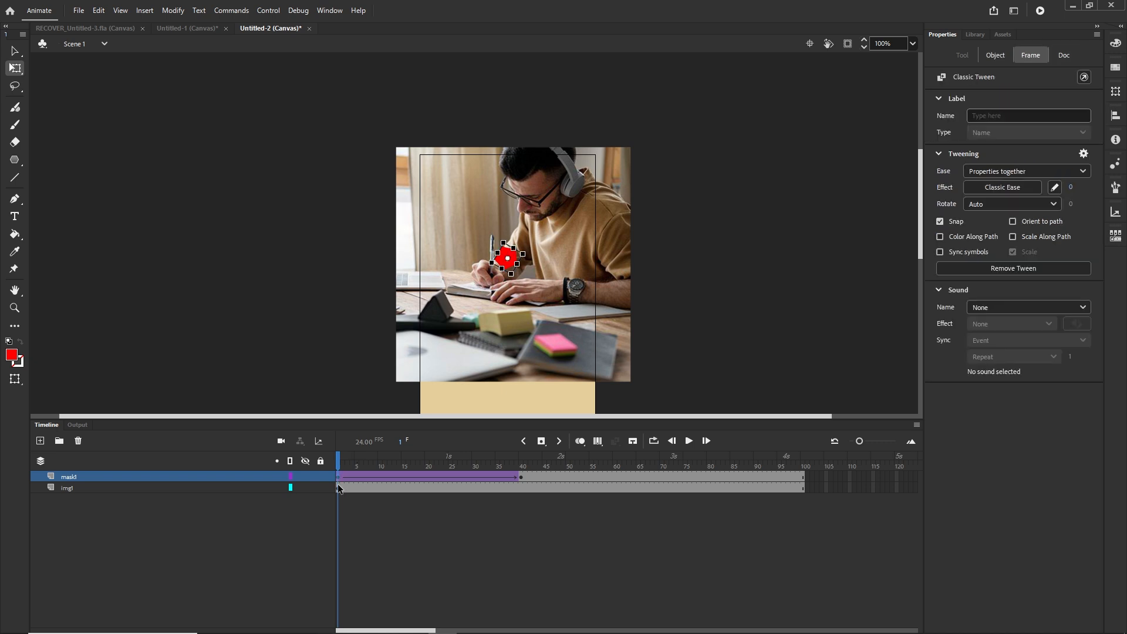
click(1006, 189)
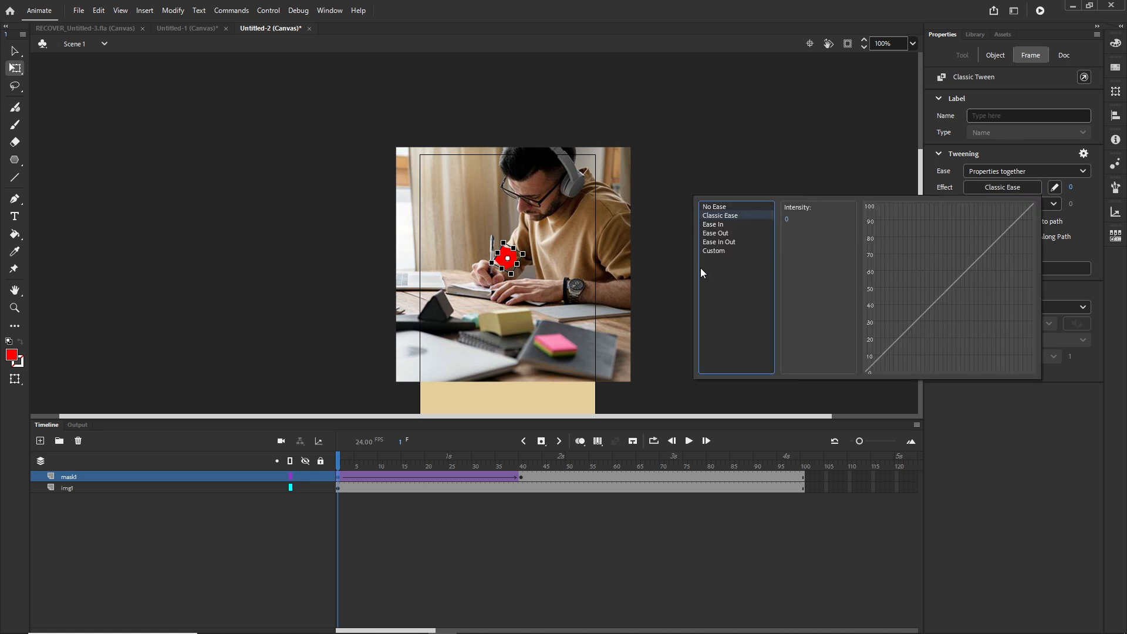
click(720, 242)
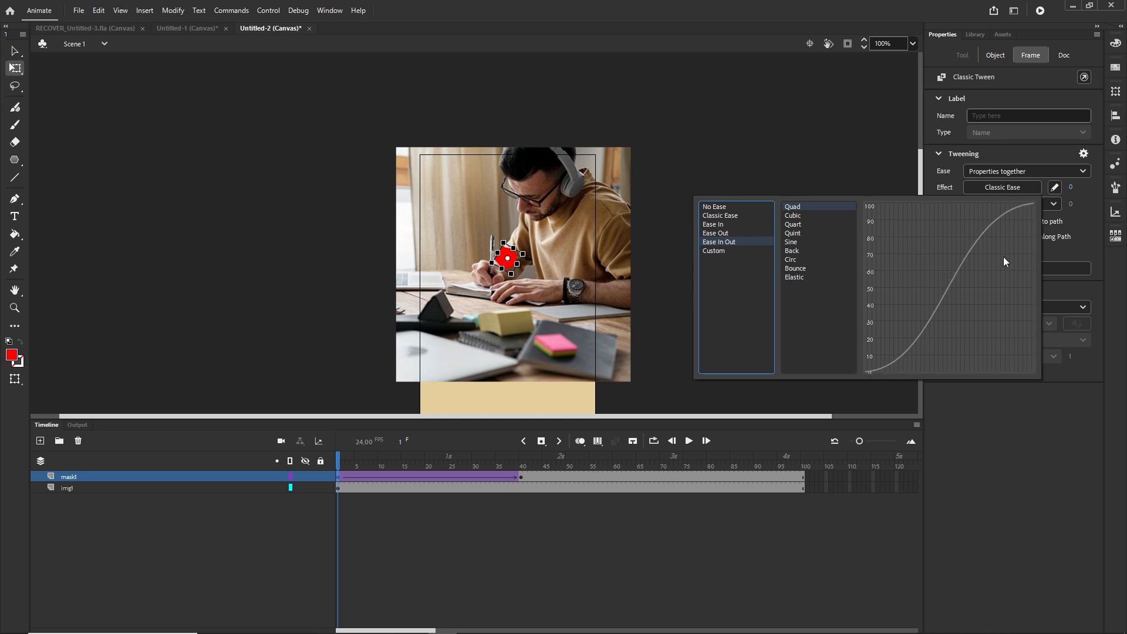
double_click(794, 207)
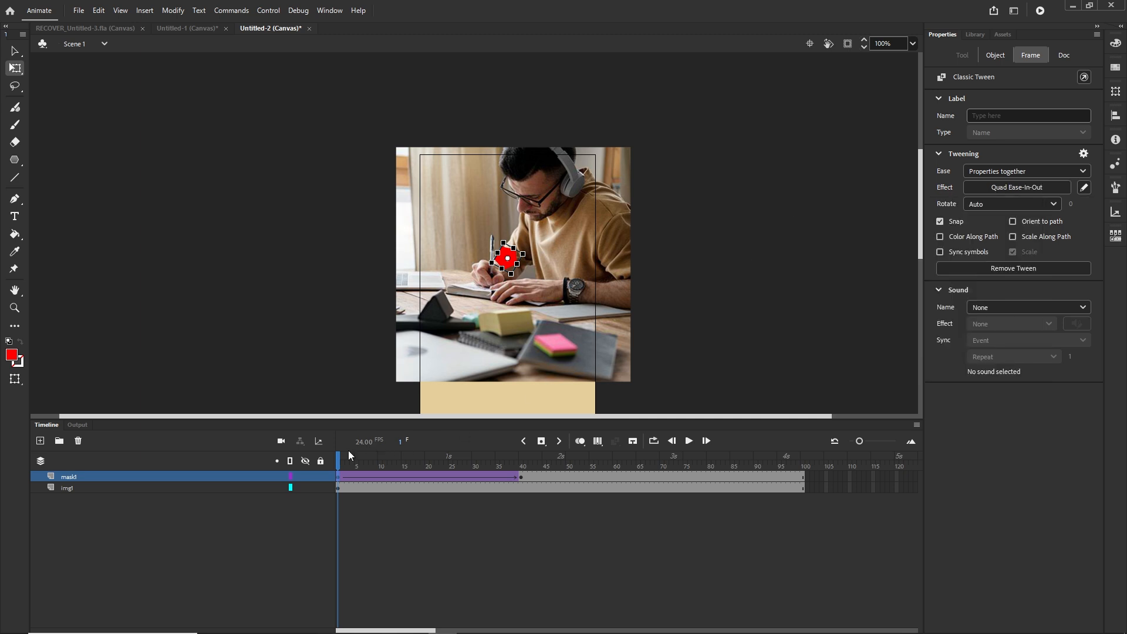
Step: Turn the mask1 layer into a mask for the img1 photo layer
click(72, 505)
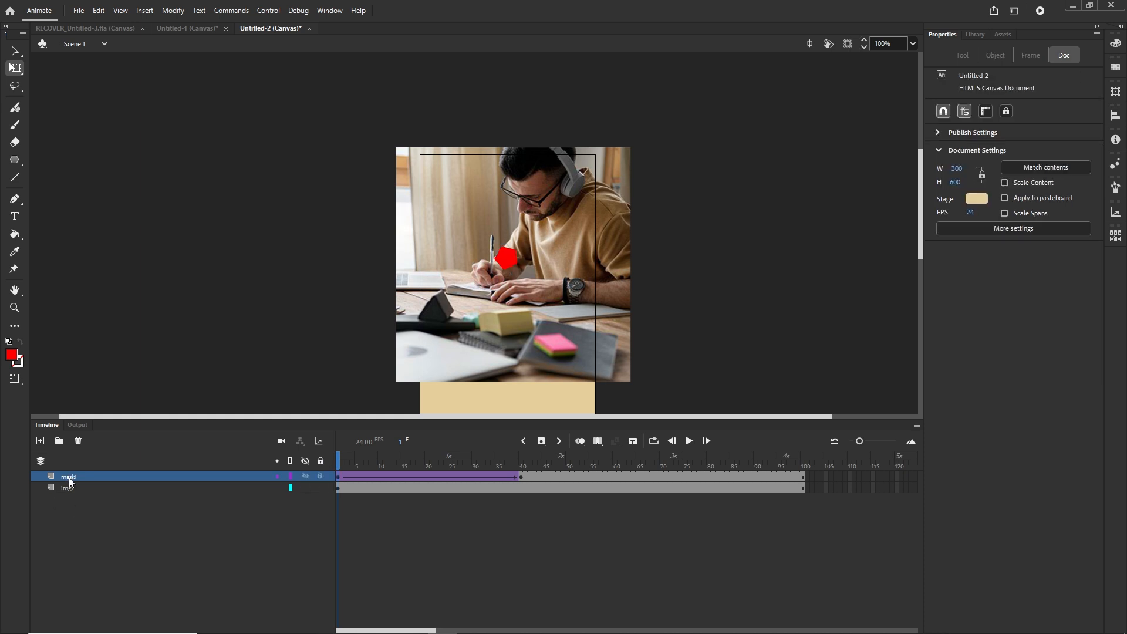
right_click(68, 478)
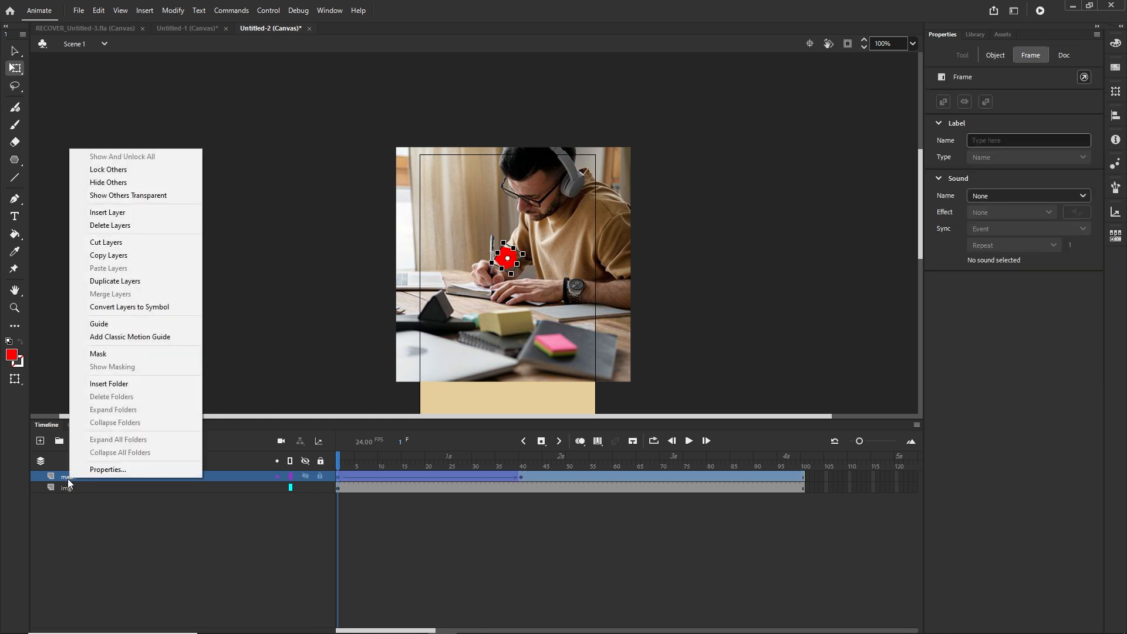
click(110, 353)
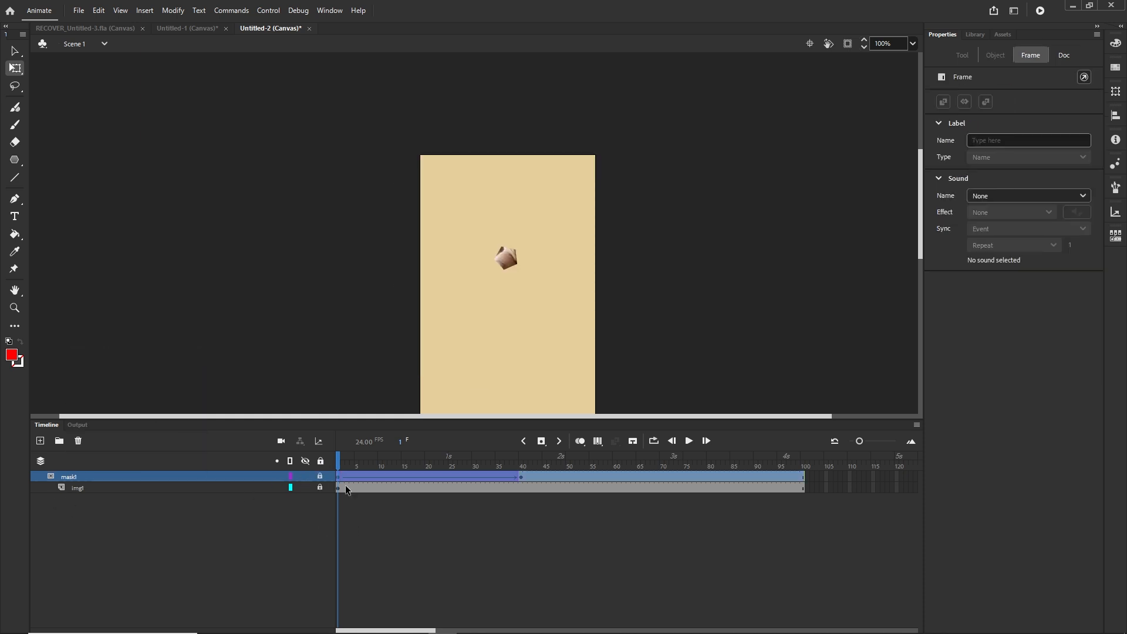
Step: Scrub the masked reveal, test the movie in the browser, and return to Animate
drag(342, 460, 332, 486)
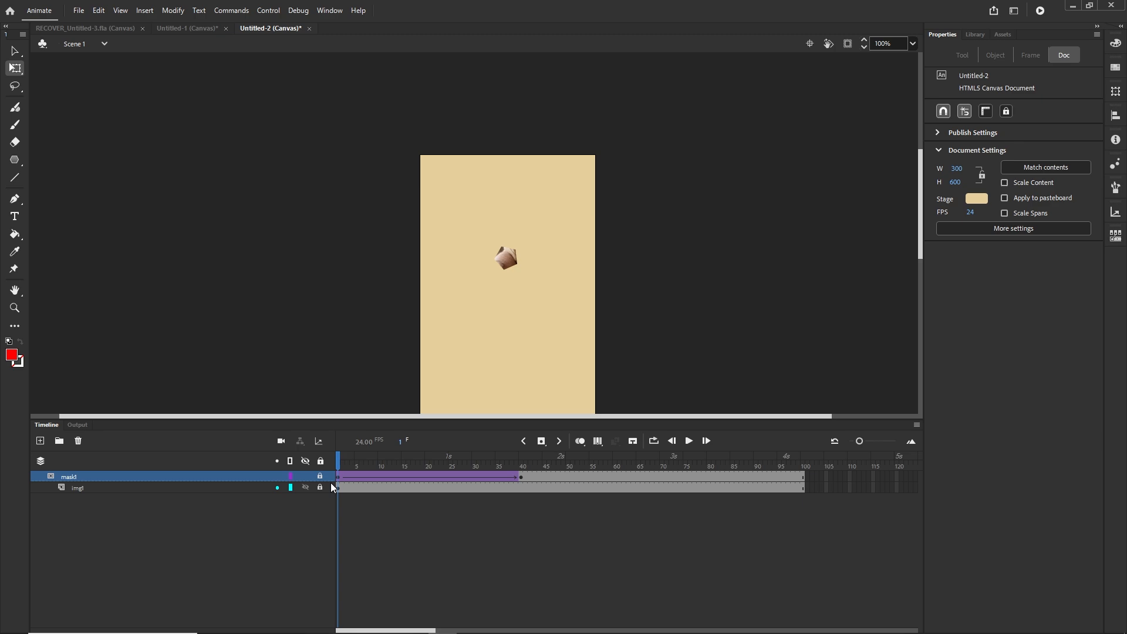
key(ctrl+Return)
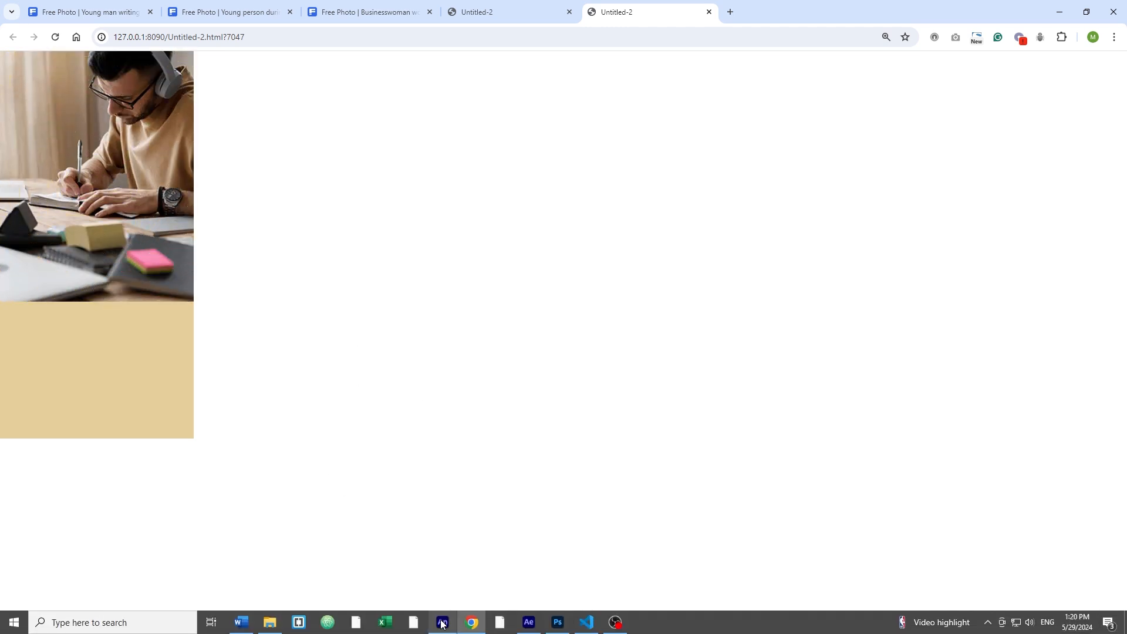
click(442, 624)
click(46, 424)
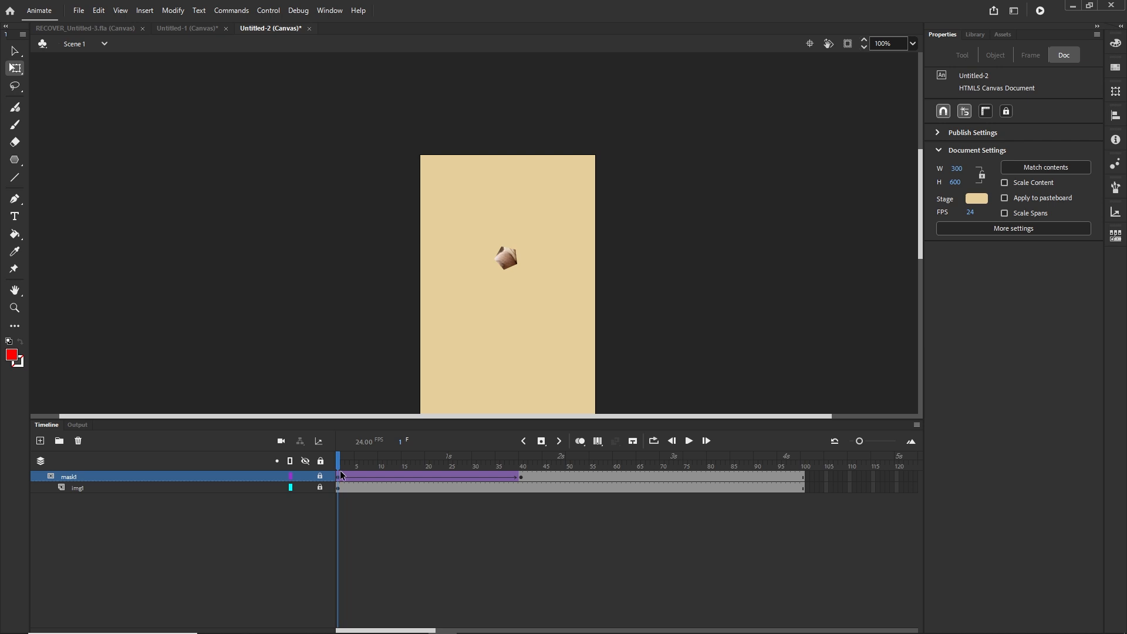
Step: Unlock the mask1 and img1 layers and shrink the pentagon on frame 1 to about 15.4 x 15.35 px
mouse_move(334, 463)
mouse_down()
mouse_move(496, 461)
mouse_move(331, 469)
mouse_up()
click(320, 476)
click(644, 263)
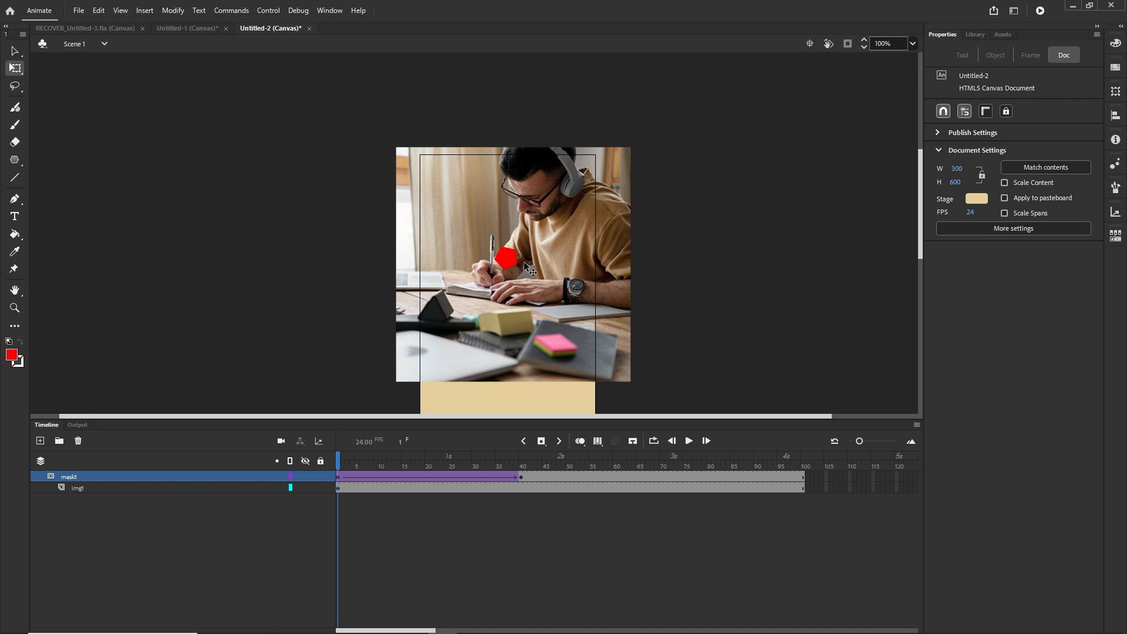
scroll(527, 279, up, 4)
click(534, 280)
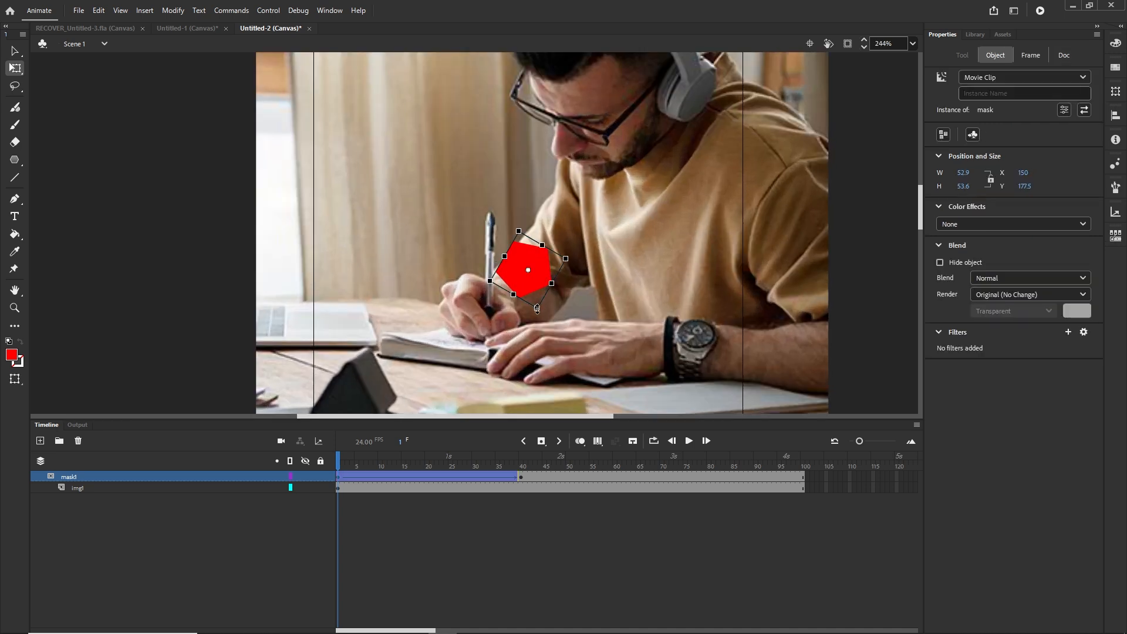
drag(537, 308, 537, 289)
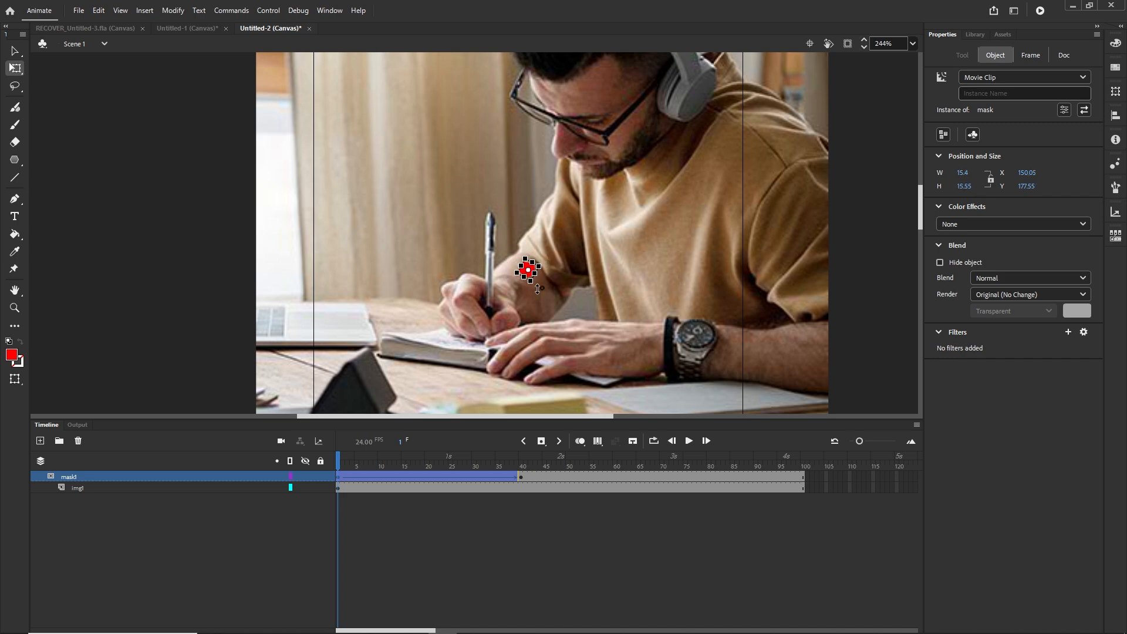
Step: Lock the mask1 and img1 layers again and scrub the timeline to check the masked reveal
click(847, 284)
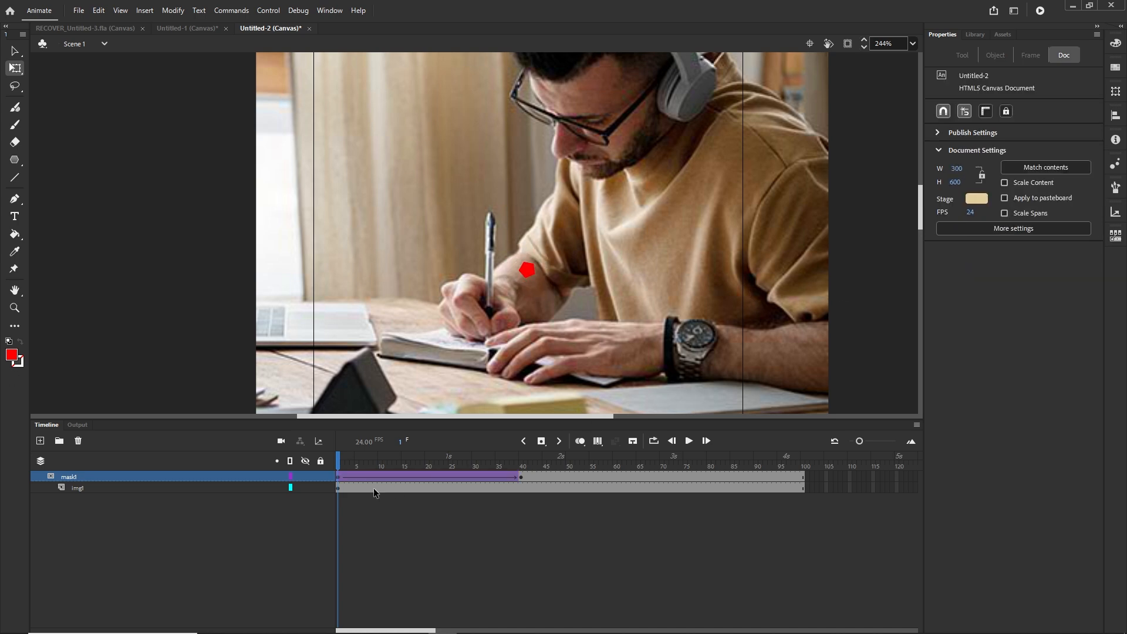
click(319, 476)
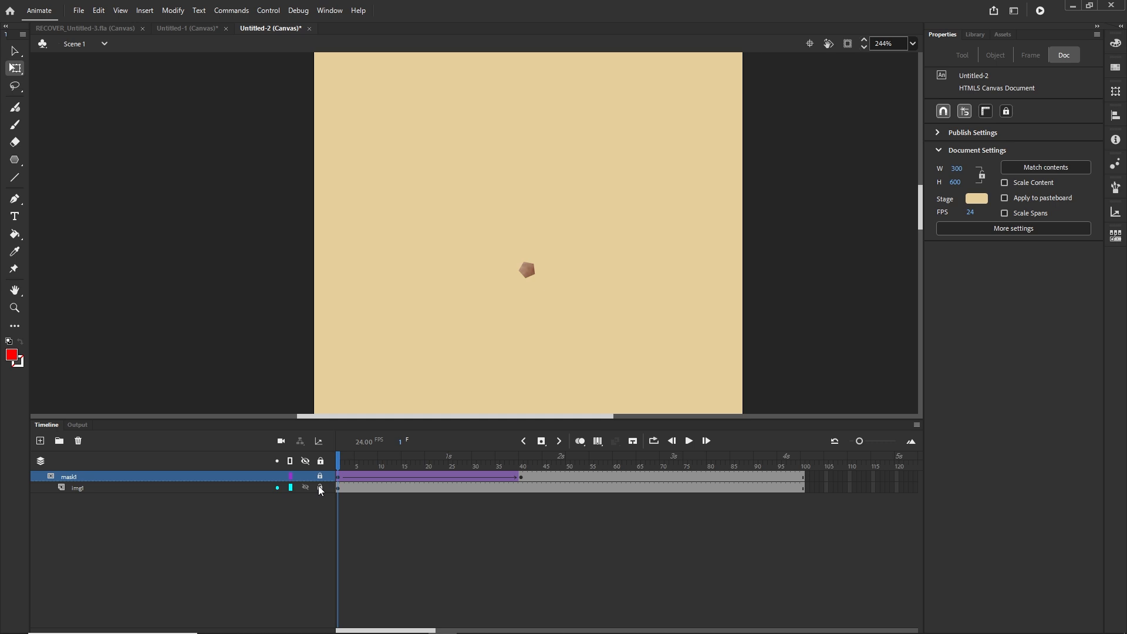
scroll(478, 253, down, 2)
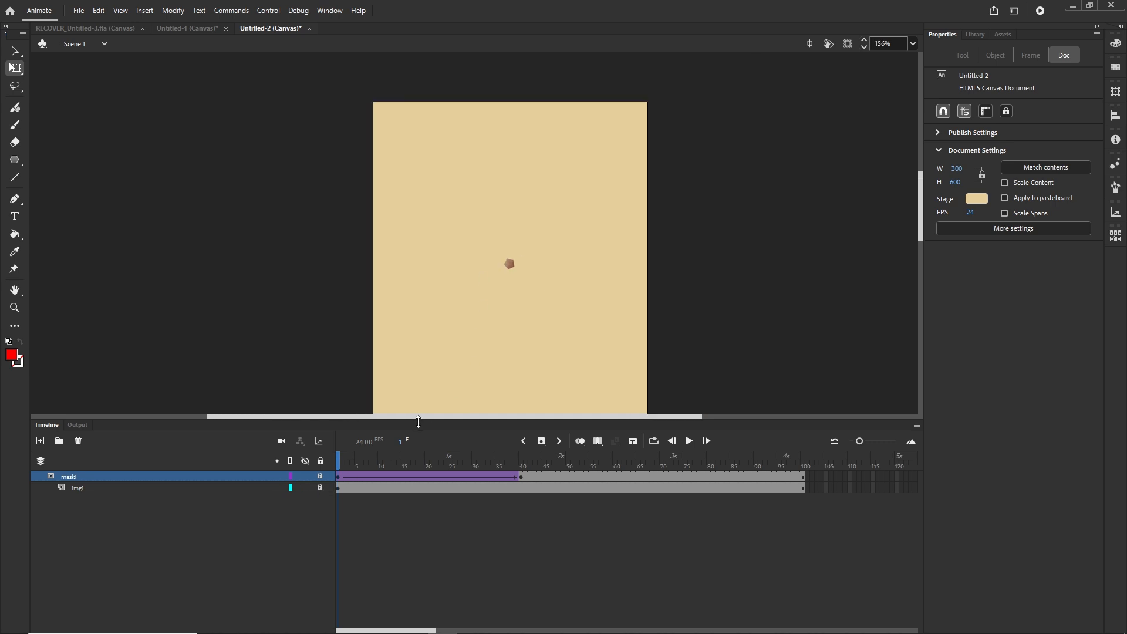
drag(339, 467, 378, 467)
drag(489, 464, 678, 458)
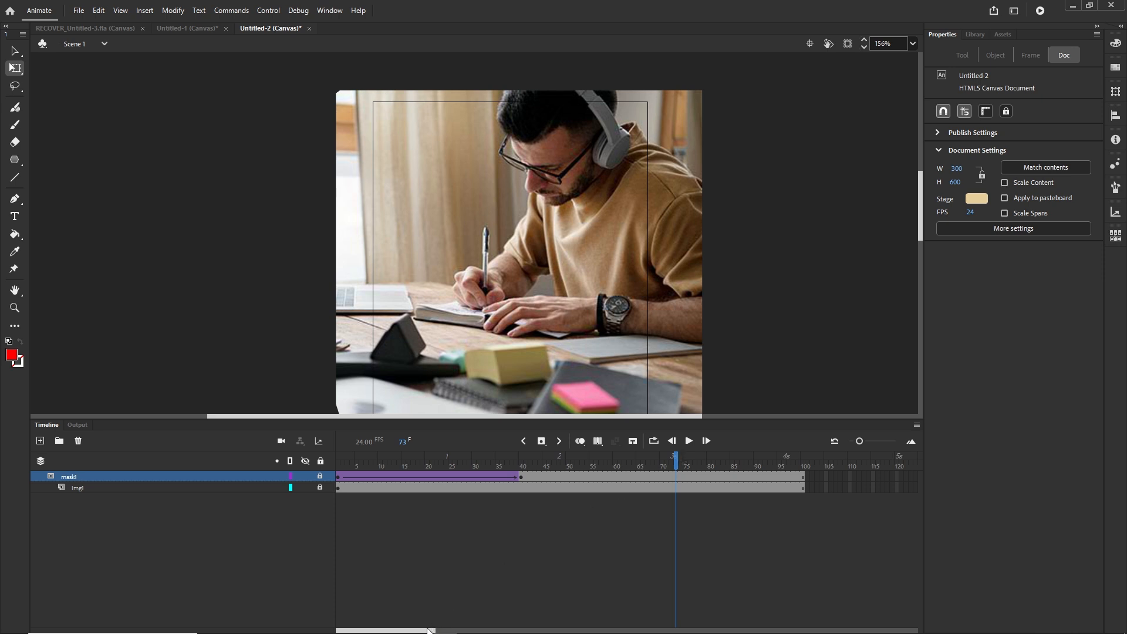
Step: Extend the mask1 and img1 layers to frame 160
drag(427, 631, 479, 631)
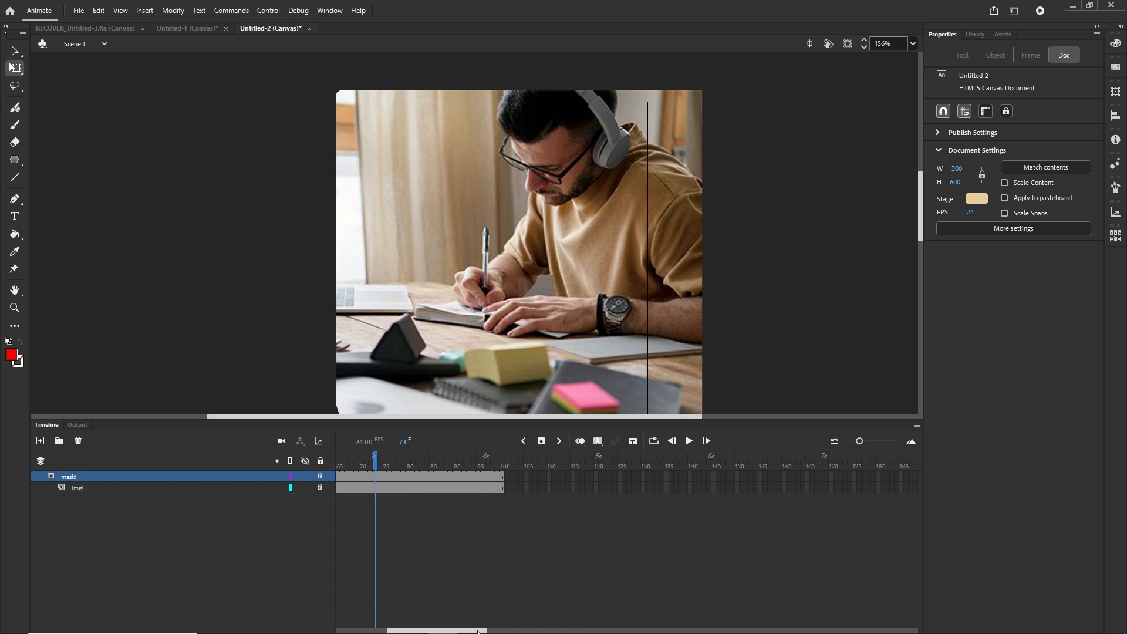
click(72, 488)
click(68, 477)
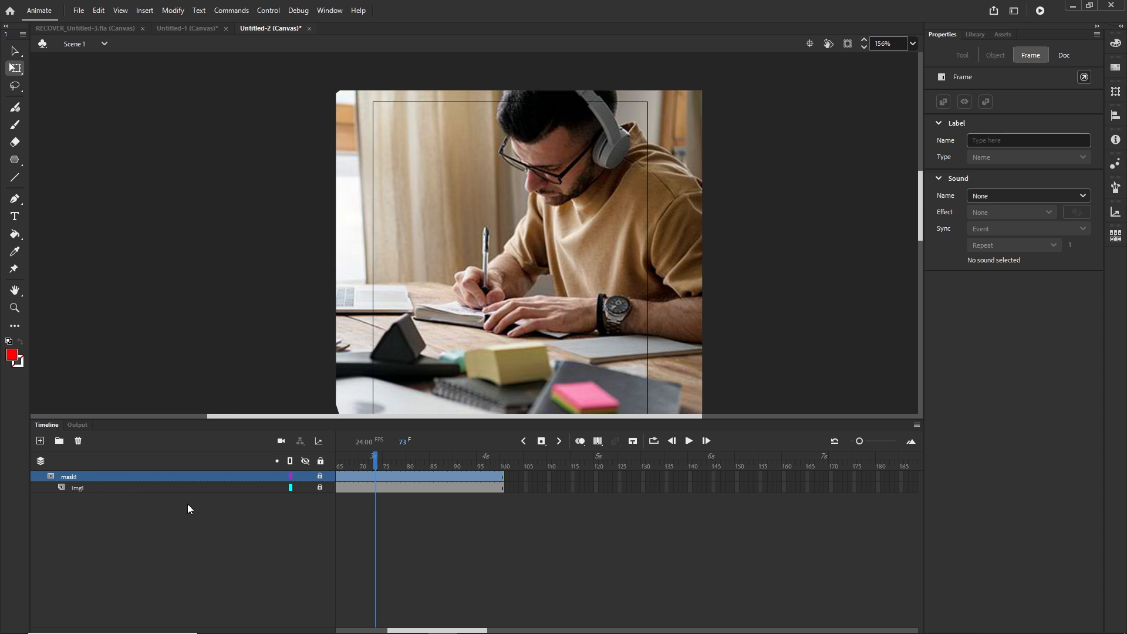
drag(459, 630, 486, 630)
click(623, 488)
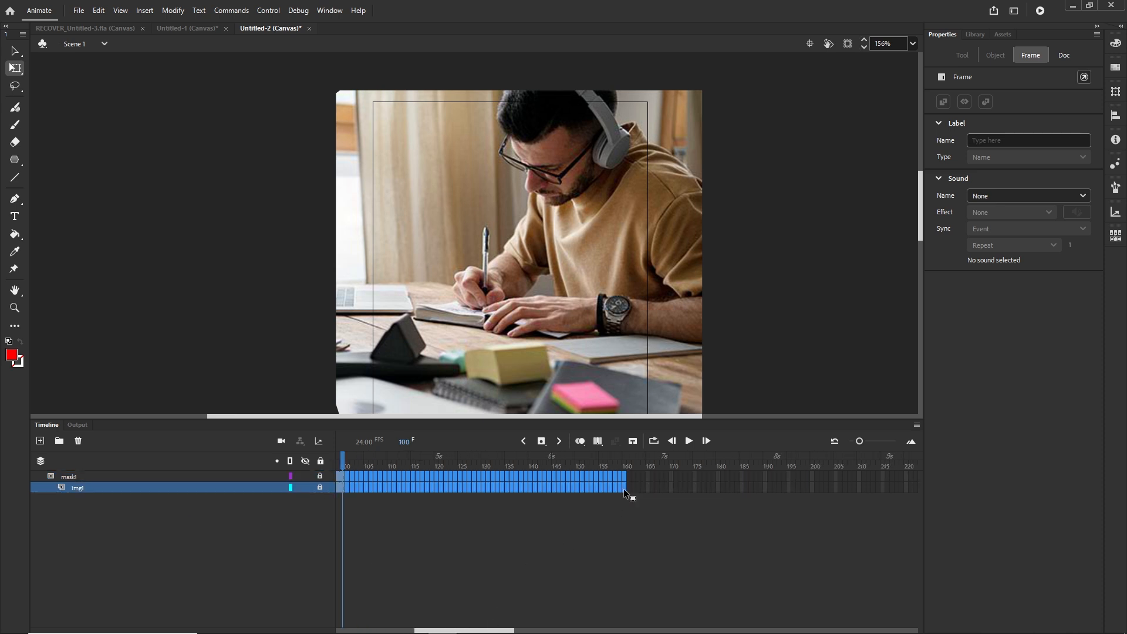
click(623, 496)
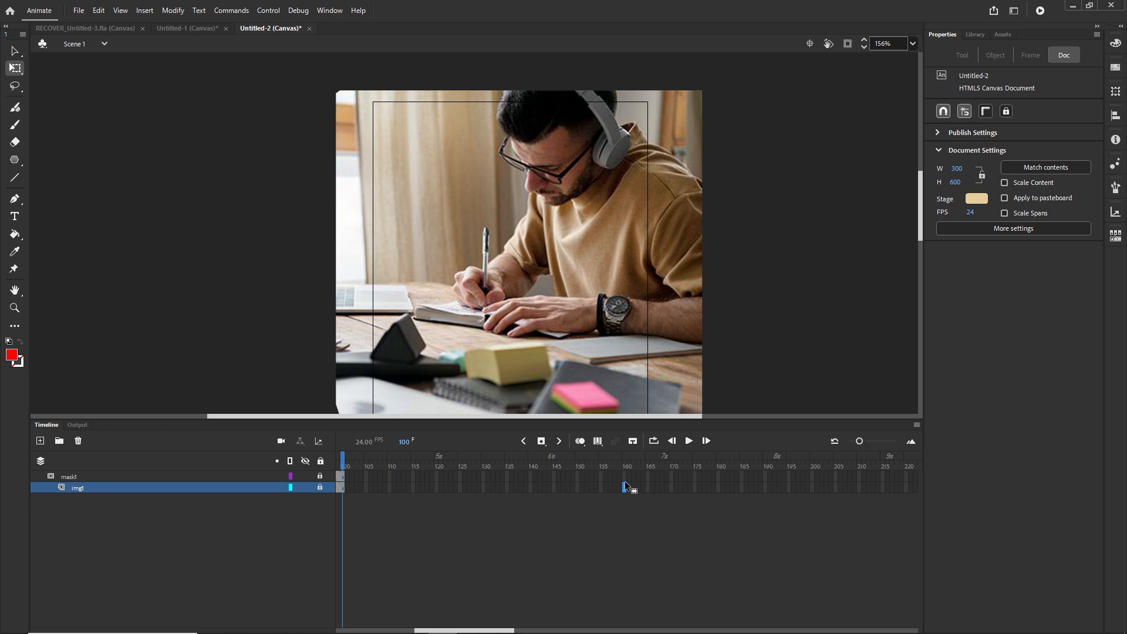
click(625, 477)
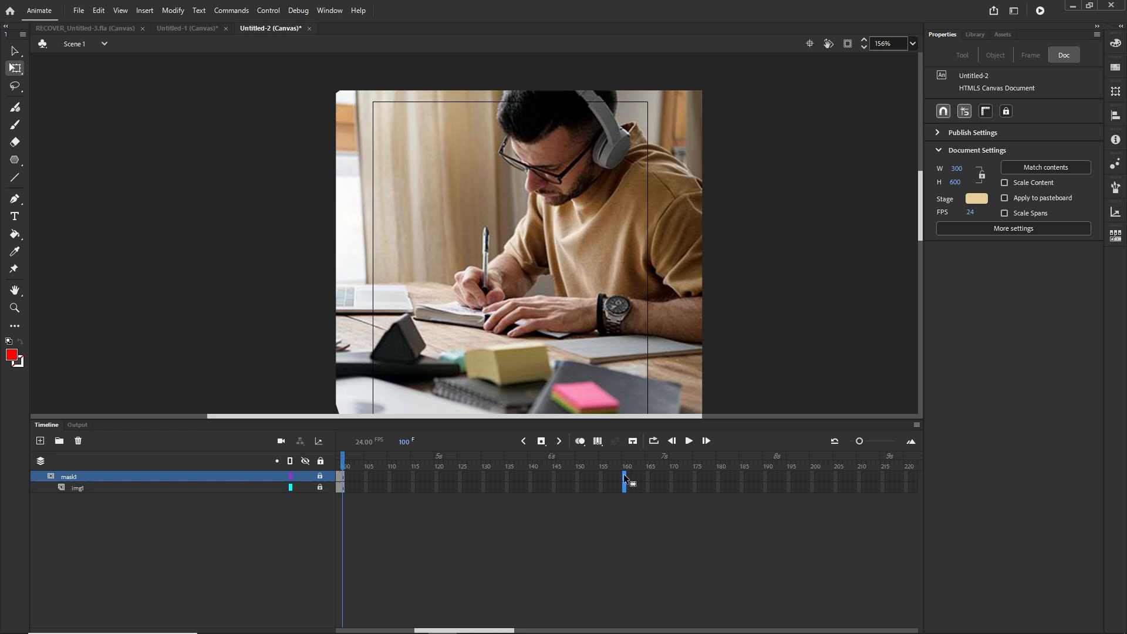
key(F5)
Step: Unlock the mask1 and img1 layers and insert a keyframe at frame 90 of mask1
drag(624, 464, 418, 471)
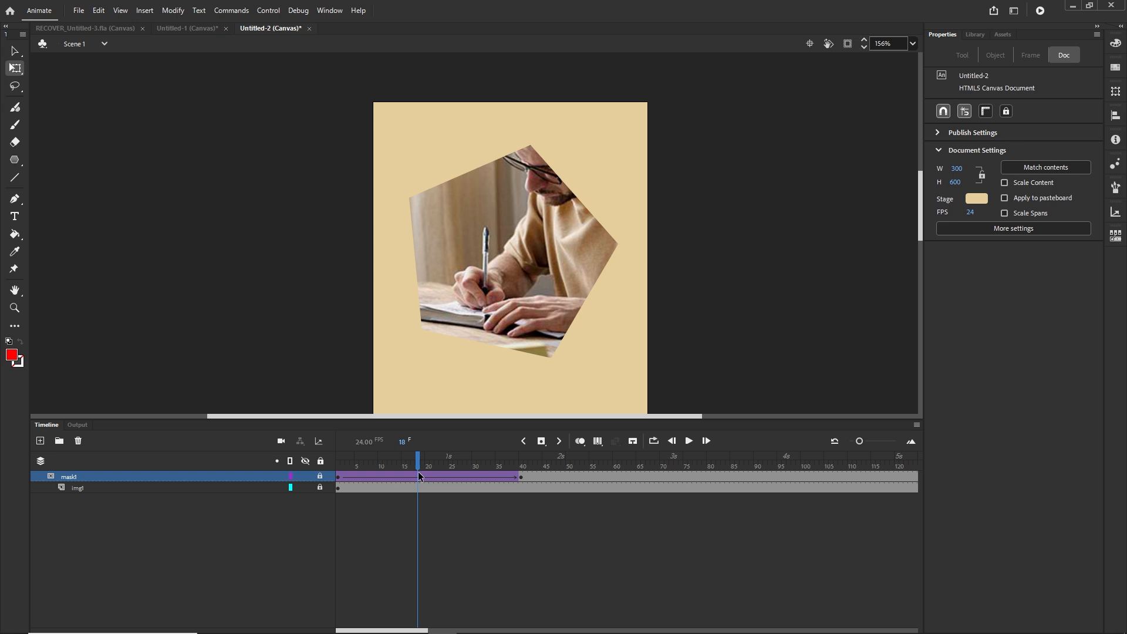
click(320, 476)
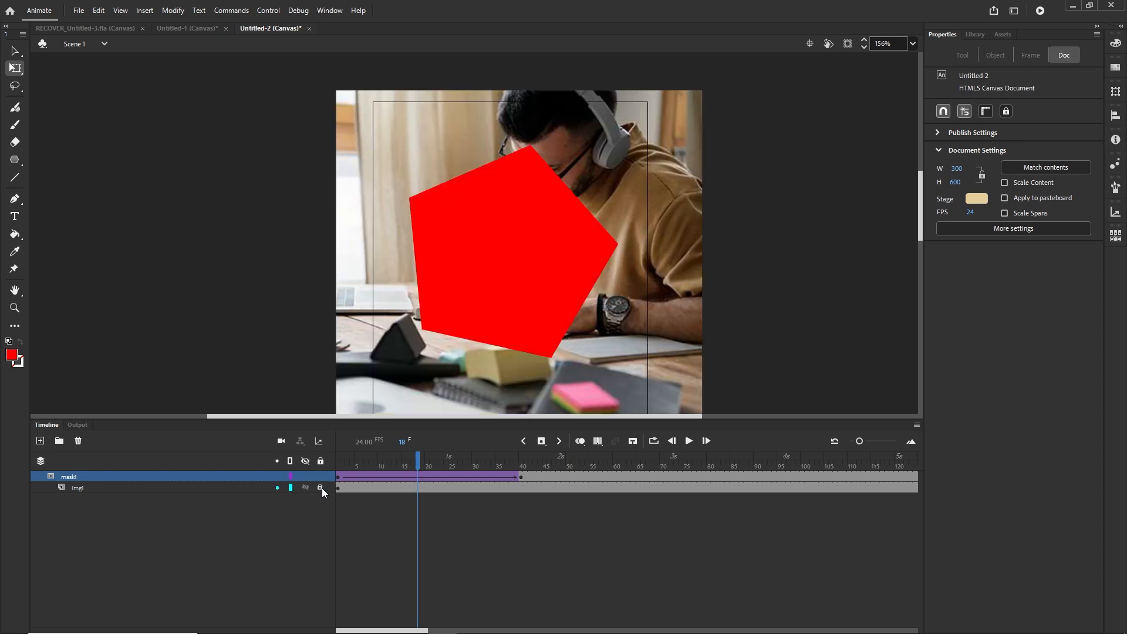
drag(418, 460, 751, 461)
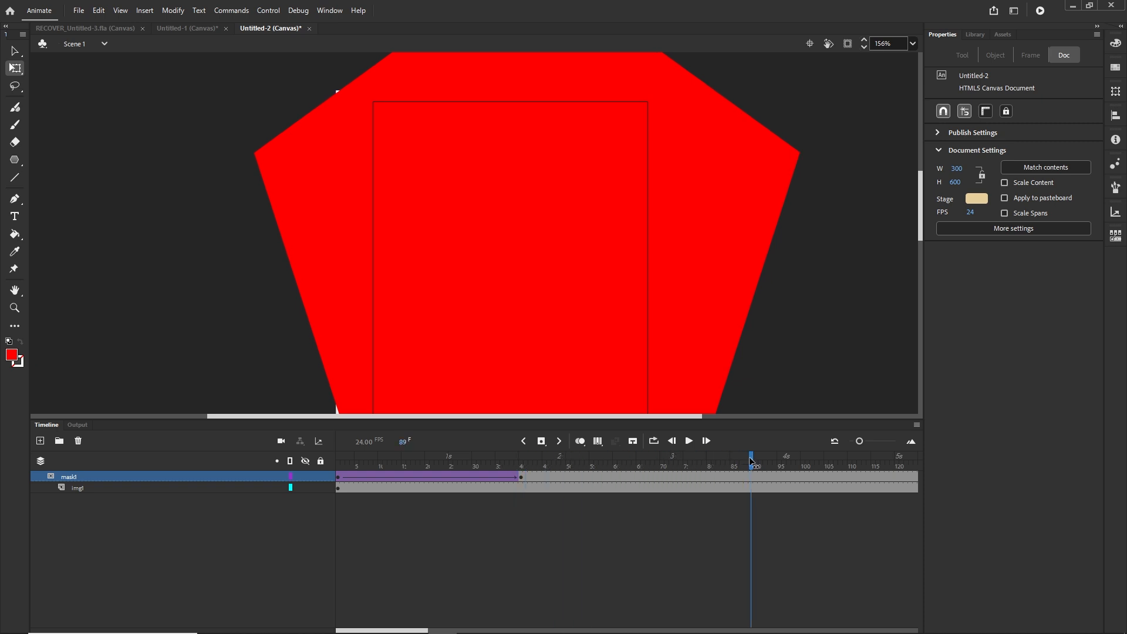
click(757, 477)
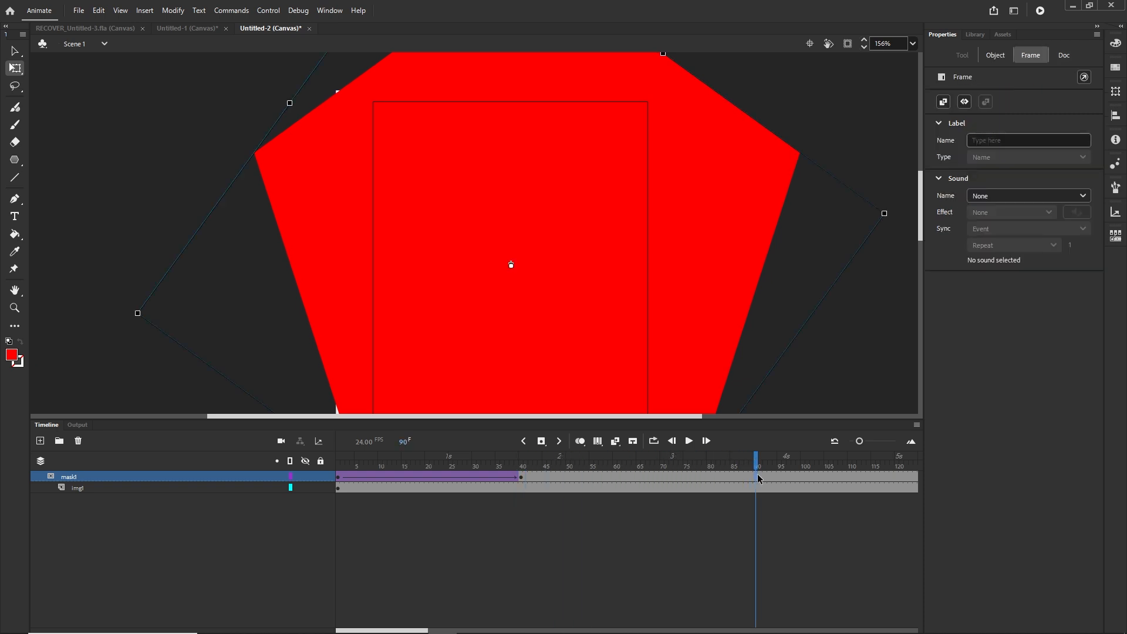
Step: Copy the small-pentagon keyframe from frame 1 of mask1 to frame 125
click(338, 479)
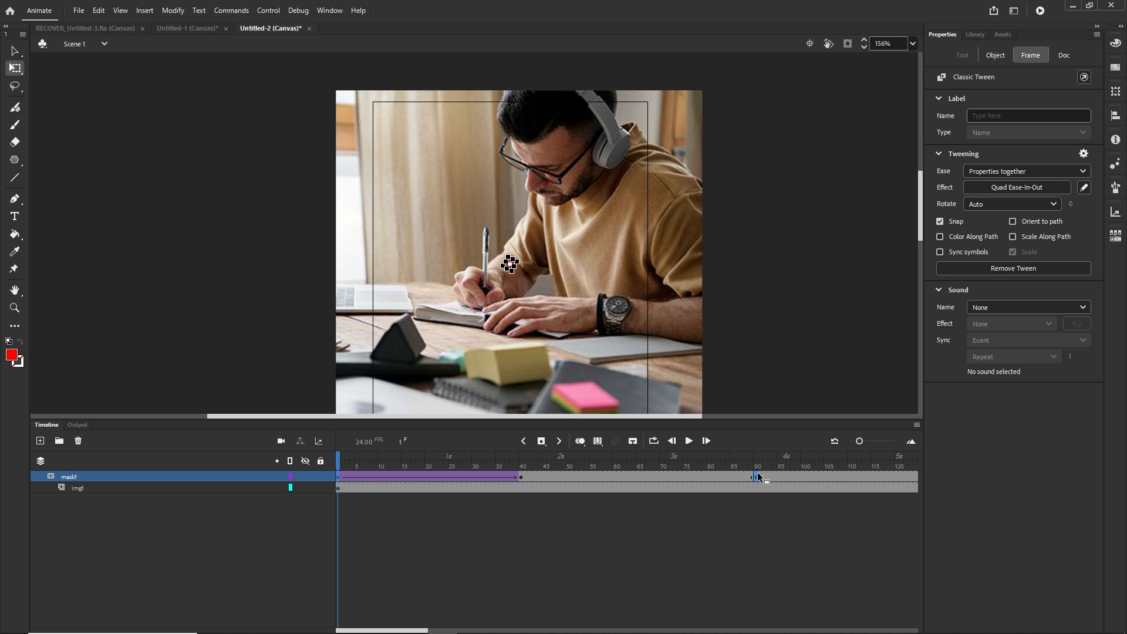
drag(757, 473, 745, 451)
click(713, 546)
click(679, 475)
click(728, 486)
click(686, 474)
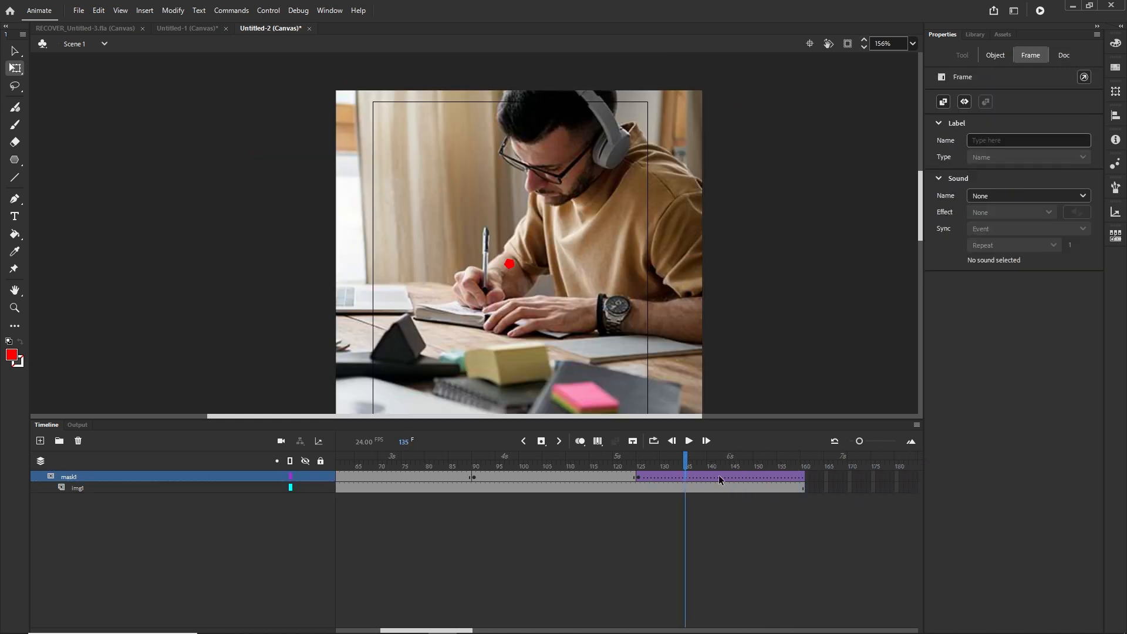
Step: Remove the classic tween that follows frame 125 on the mask1 layer
click(718, 475)
right_click(717, 474)
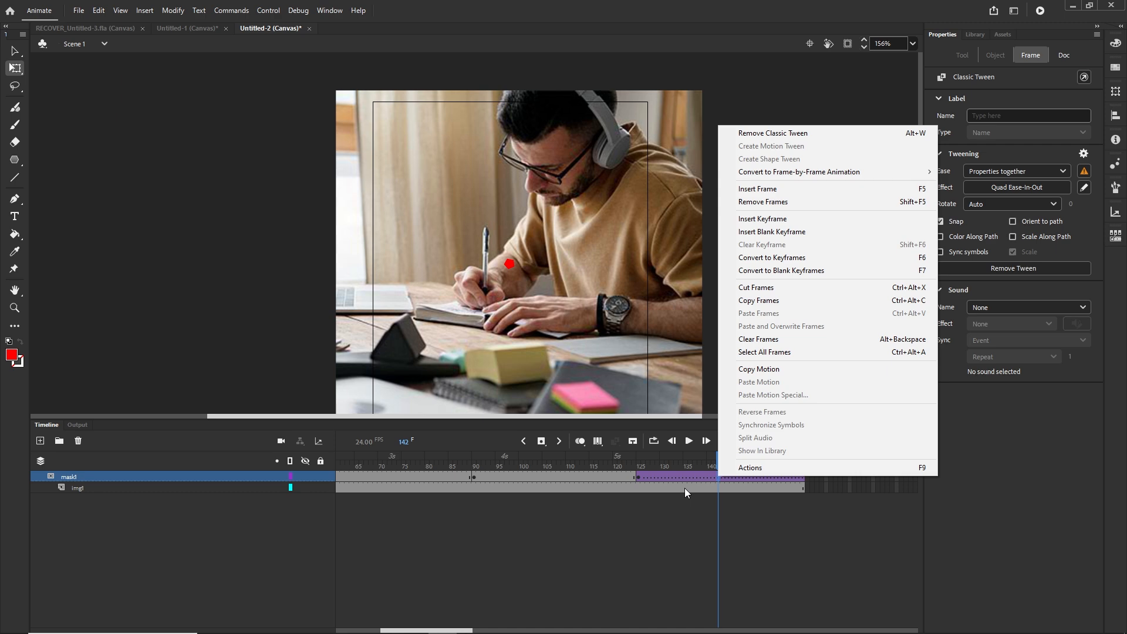
click(773, 133)
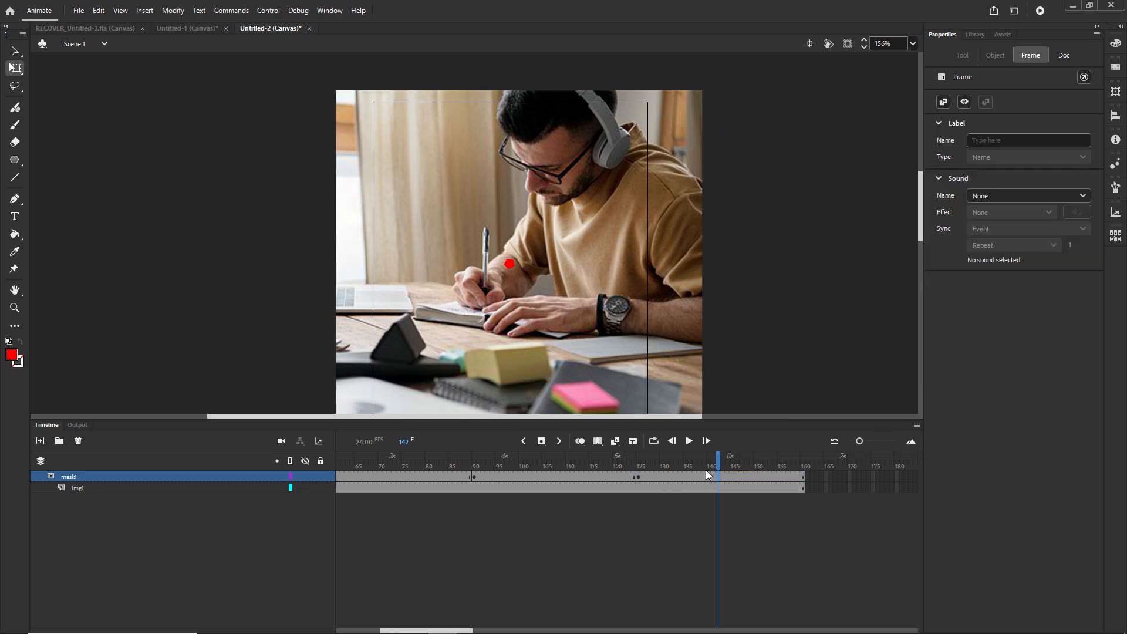
Step: Create a classic tween between frames 90 and 125 of mask1 and scrub through the shrinking pentagon
drag(706, 466, 494, 465)
click(552, 474)
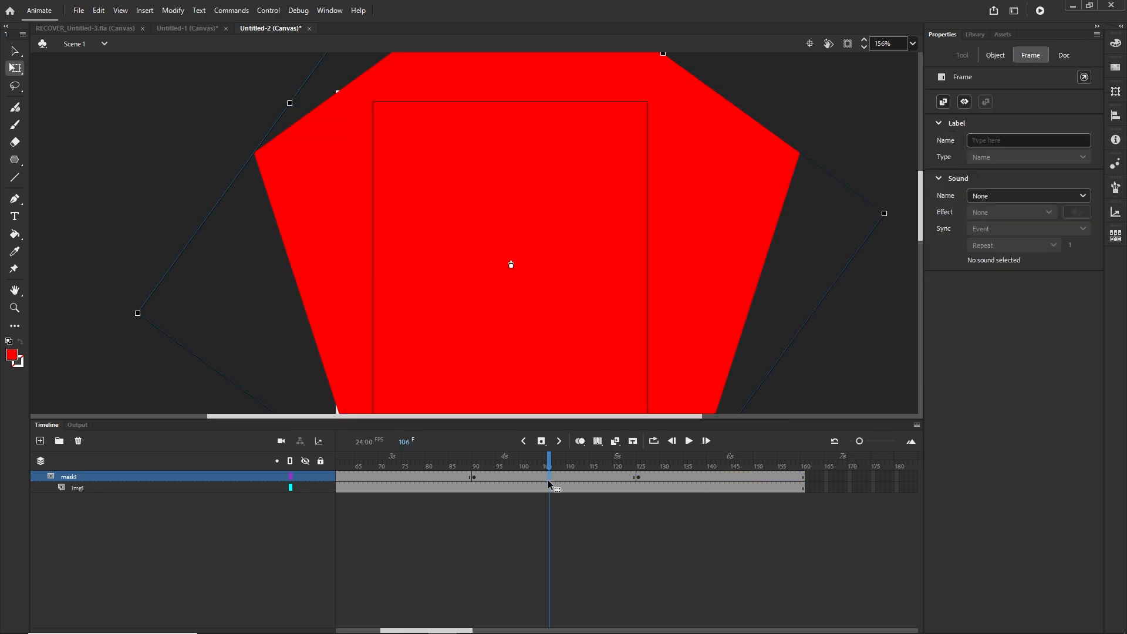
right_click(551, 480)
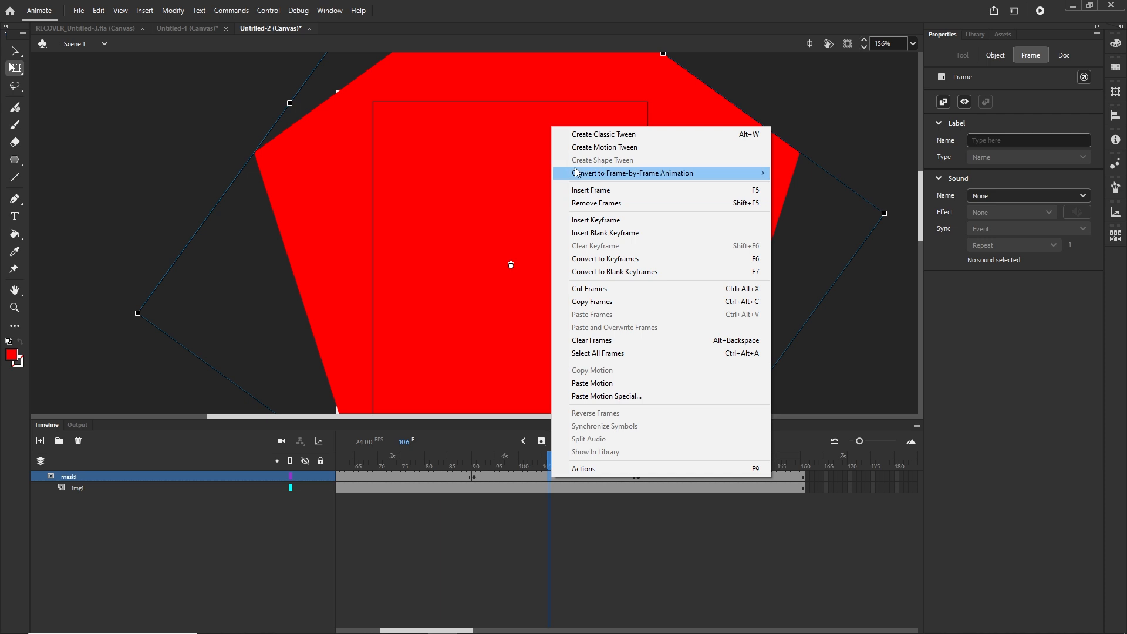
click(594, 136)
drag(554, 457, 923, 465)
click(716, 499)
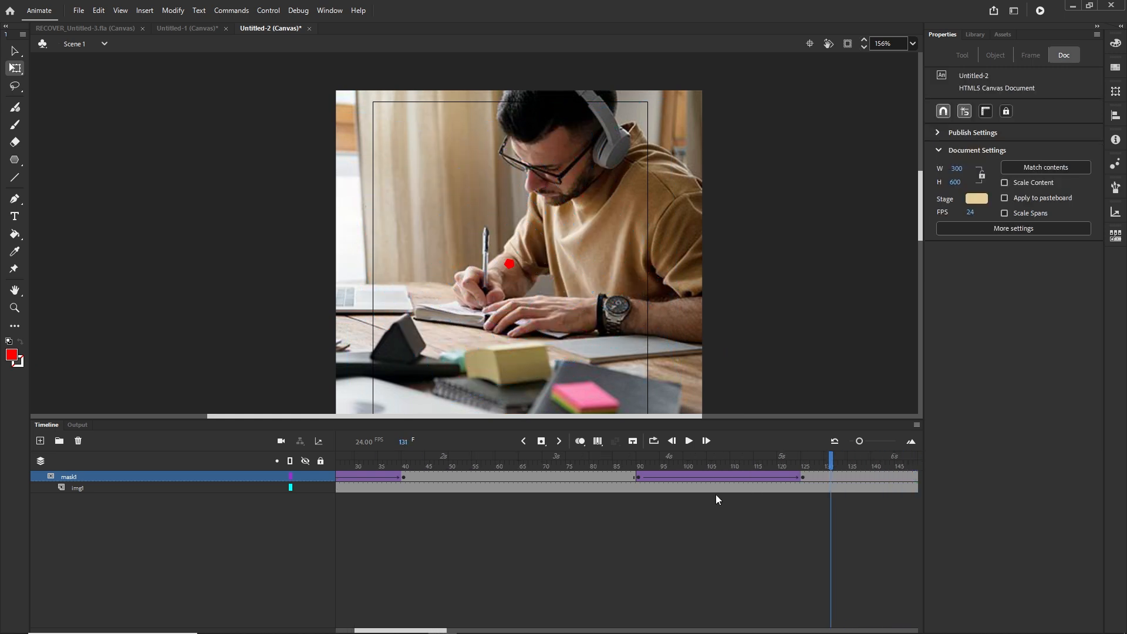
Step: Set the easing of the mask1 tween starting at frame 90 to Quad Ease In Out
click(638, 478)
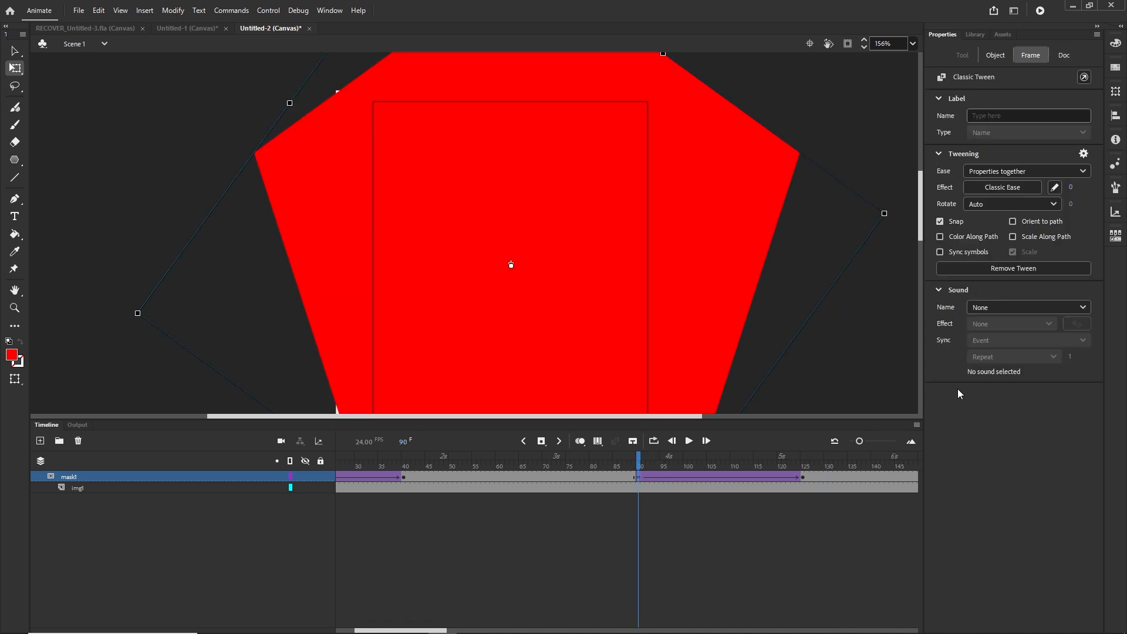
click(1004, 189)
click(720, 243)
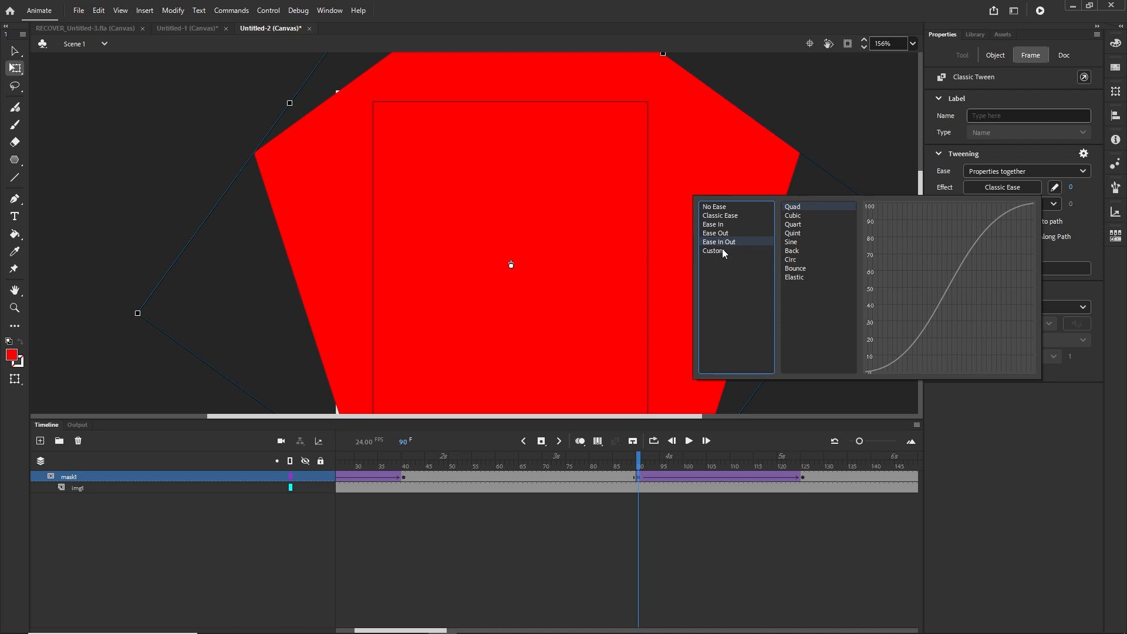
double_click(794, 207)
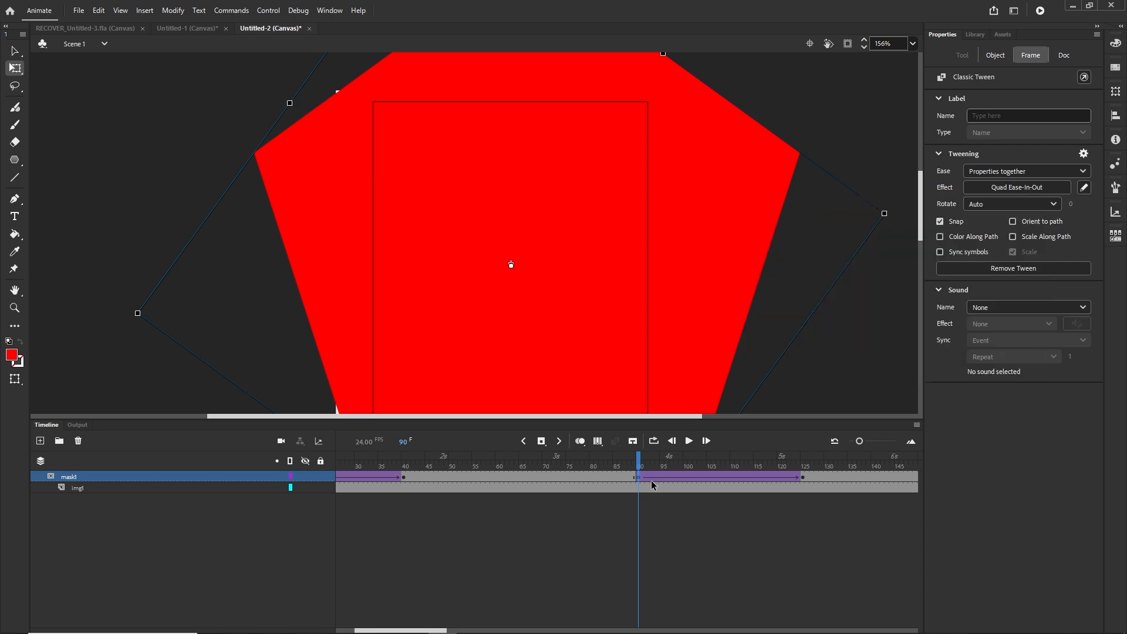
Step: Lock the mask1 and img1 layers, test the movie in the browser, and return to Animate
click(319, 476)
key(ctrl+Return)
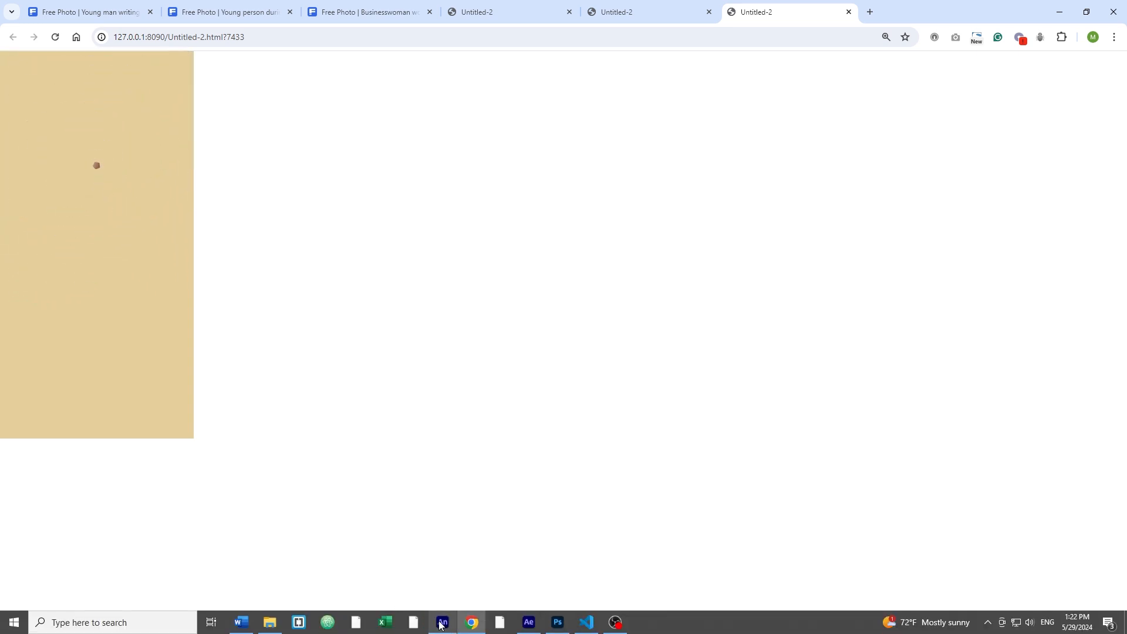
click(443, 629)
click(44, 426)
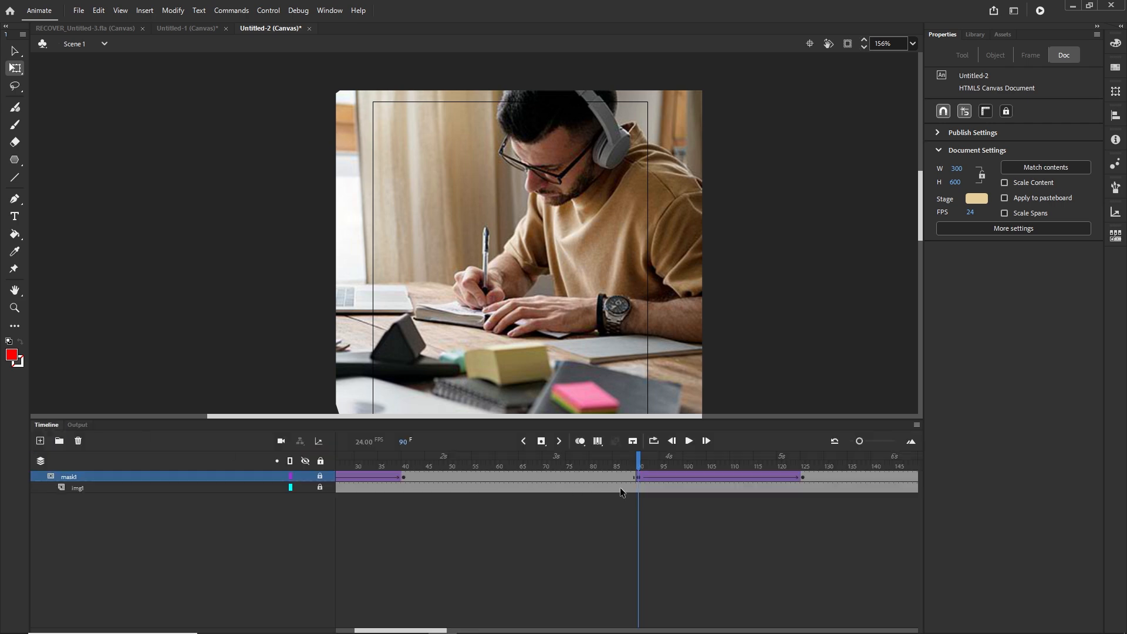
Step: Compare Ease In with Ease In Out for the mask1 tween at frame 90, and apply Quad Ease In
drag(638, 464, 620, 464)
click(639, 478)
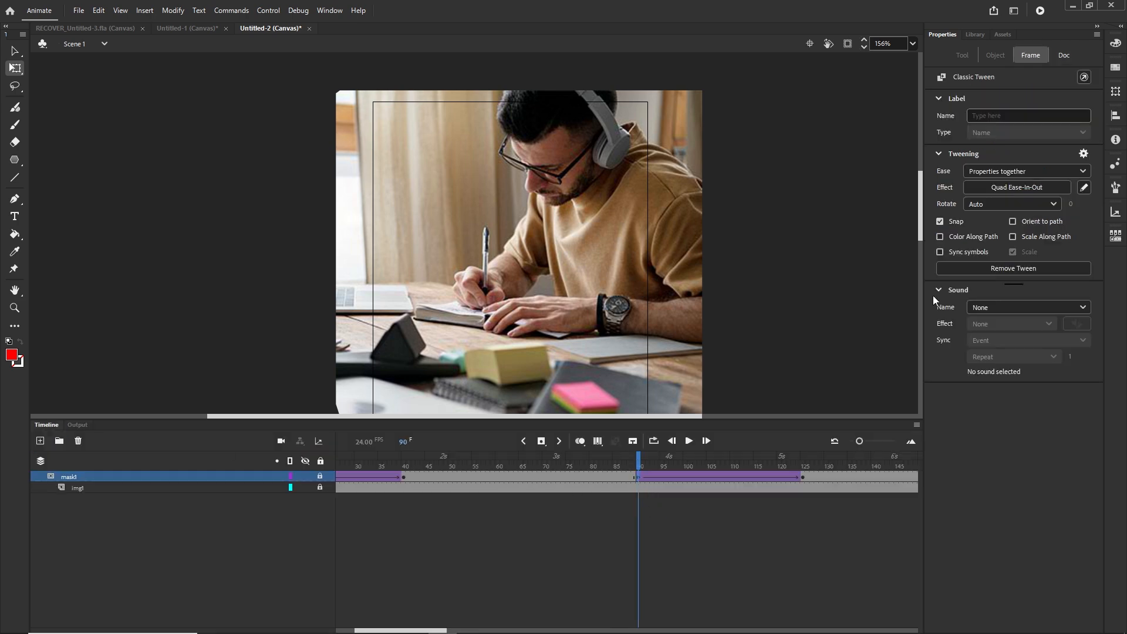
click(1010, 188)
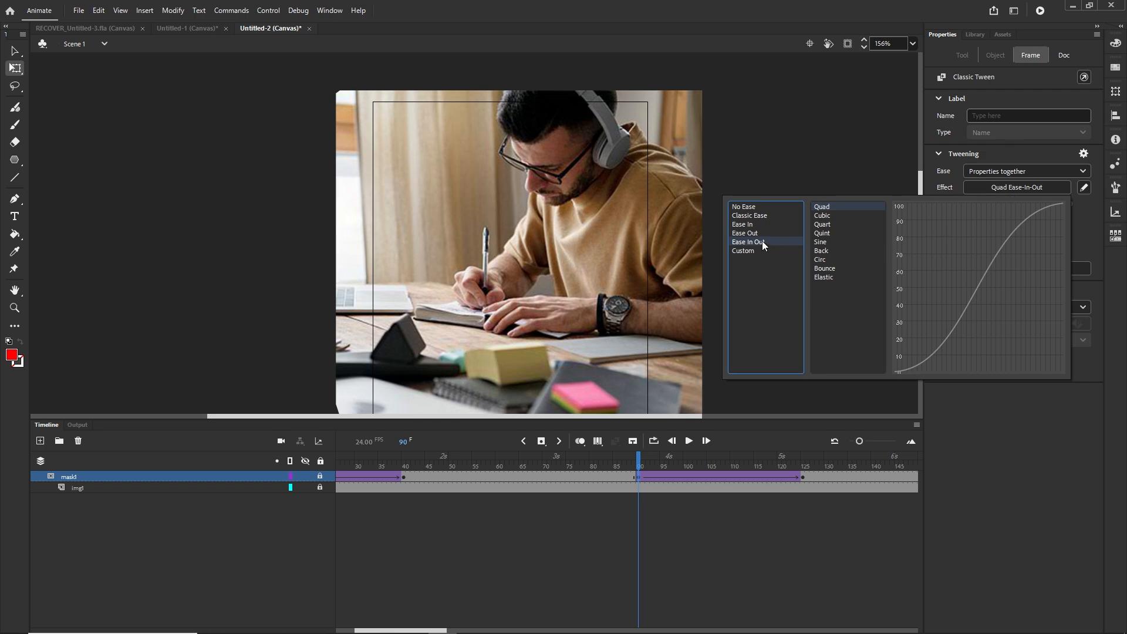
click(749, 225)
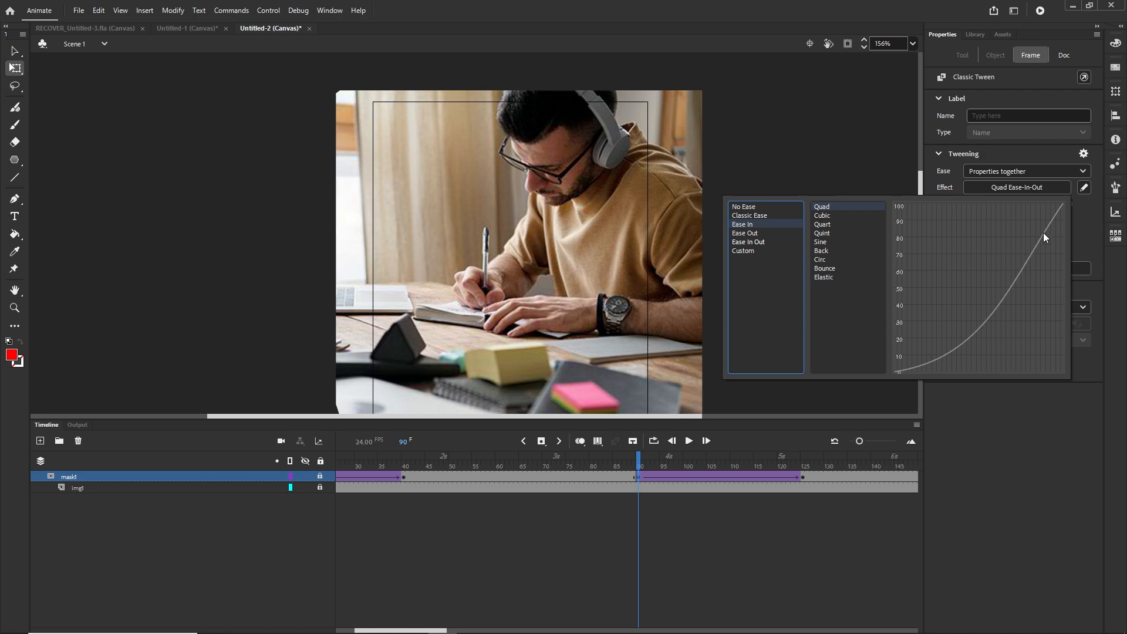
click(749, 242)
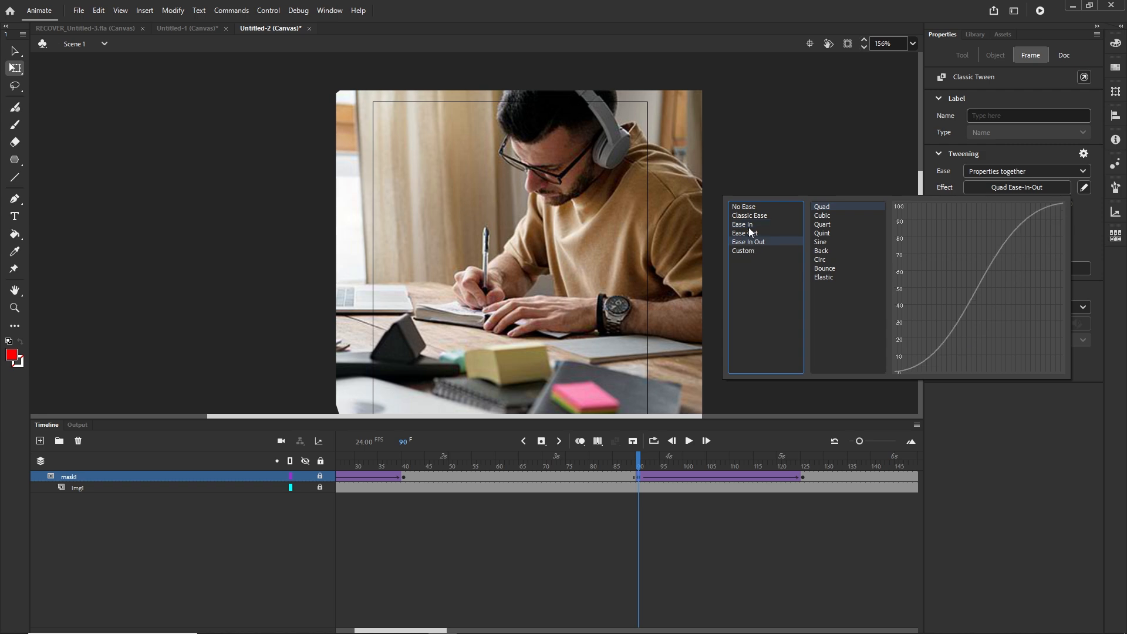
click(743, 224)
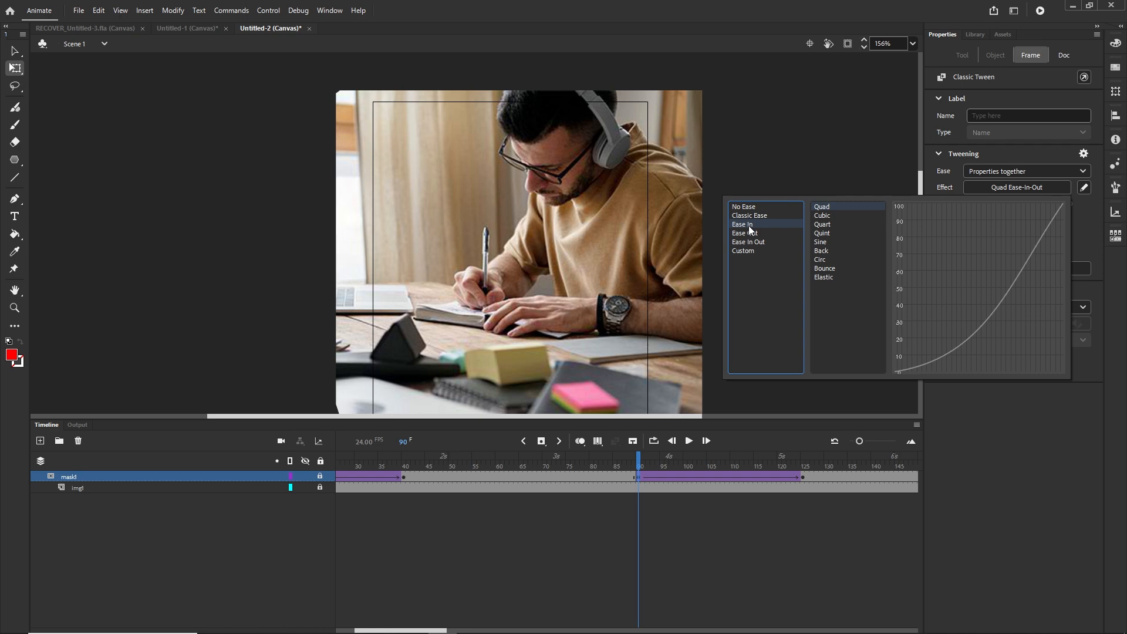
double_click(826, 202)
click(748, 327)
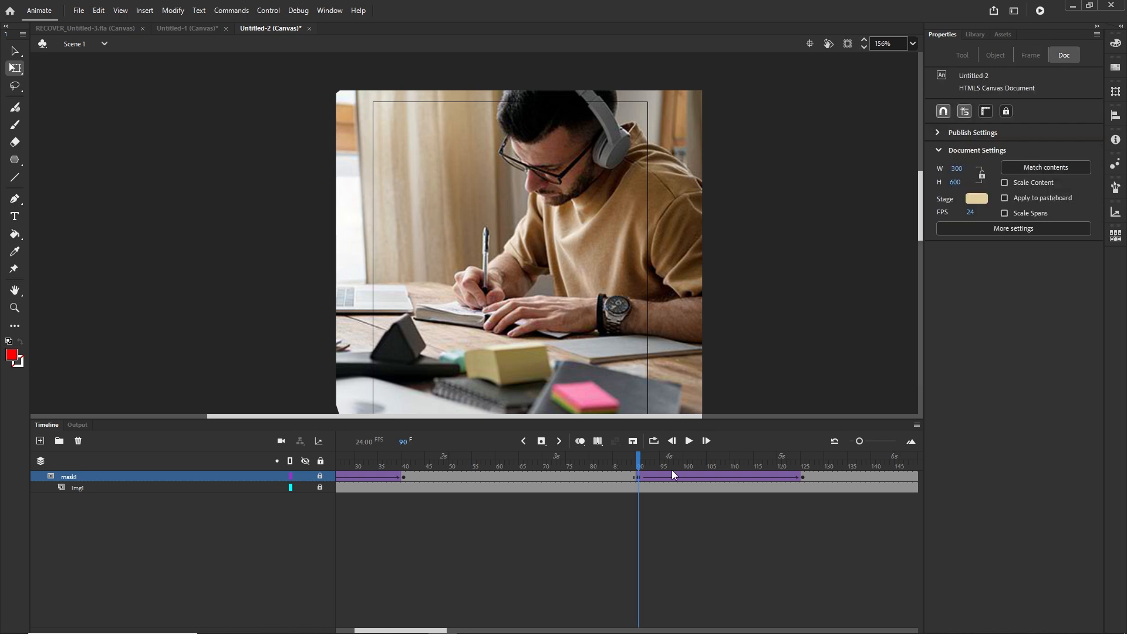
Step: Add a new layer named img2 above mask1 and open the document's library
key(shift+comma)
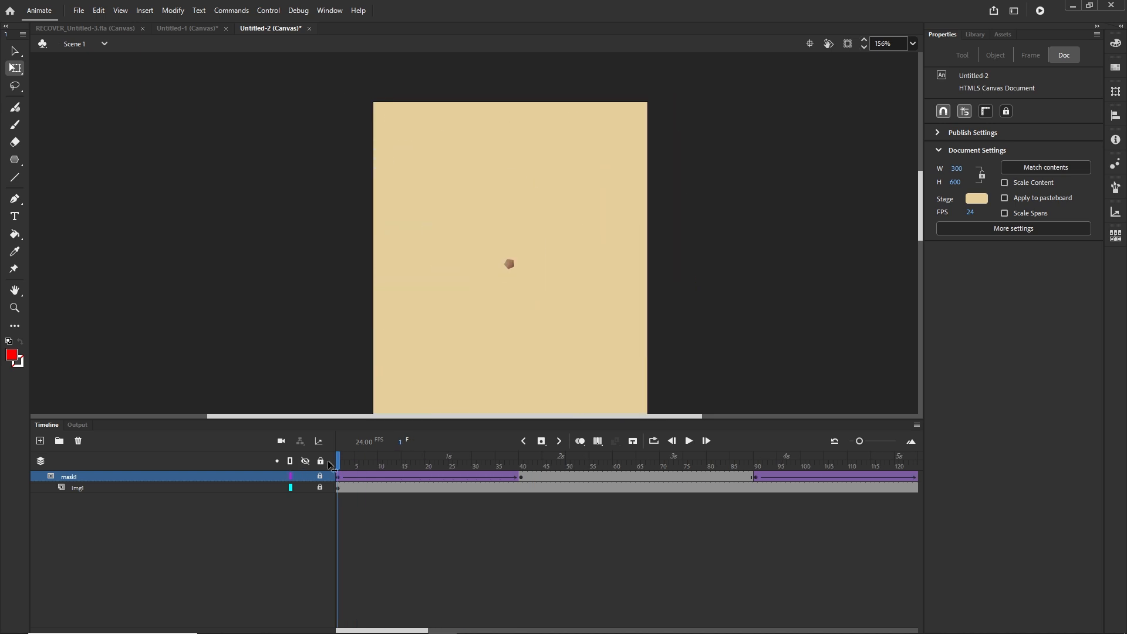
click(40, 441)
double_click(73, 476)
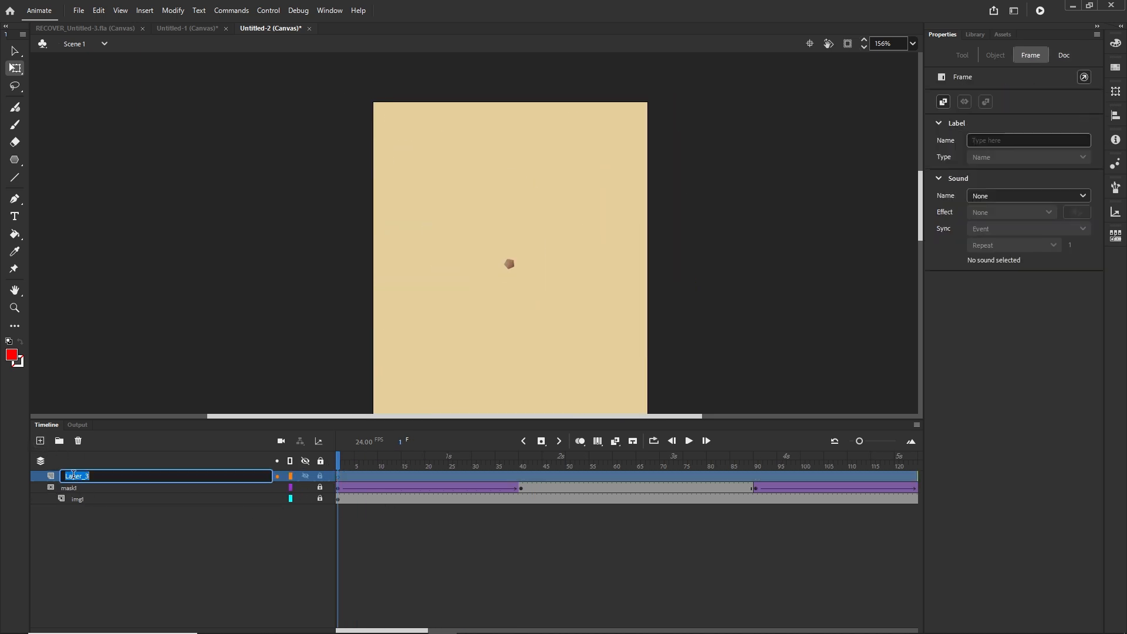
text(img2)
click(86, 553)
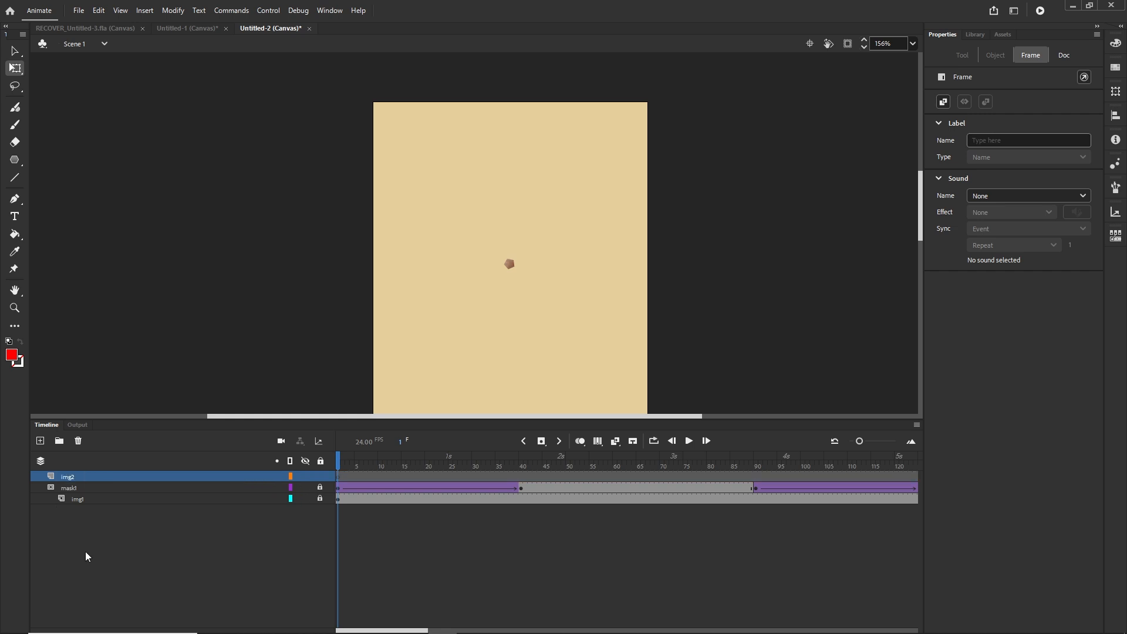
click(977, 40)
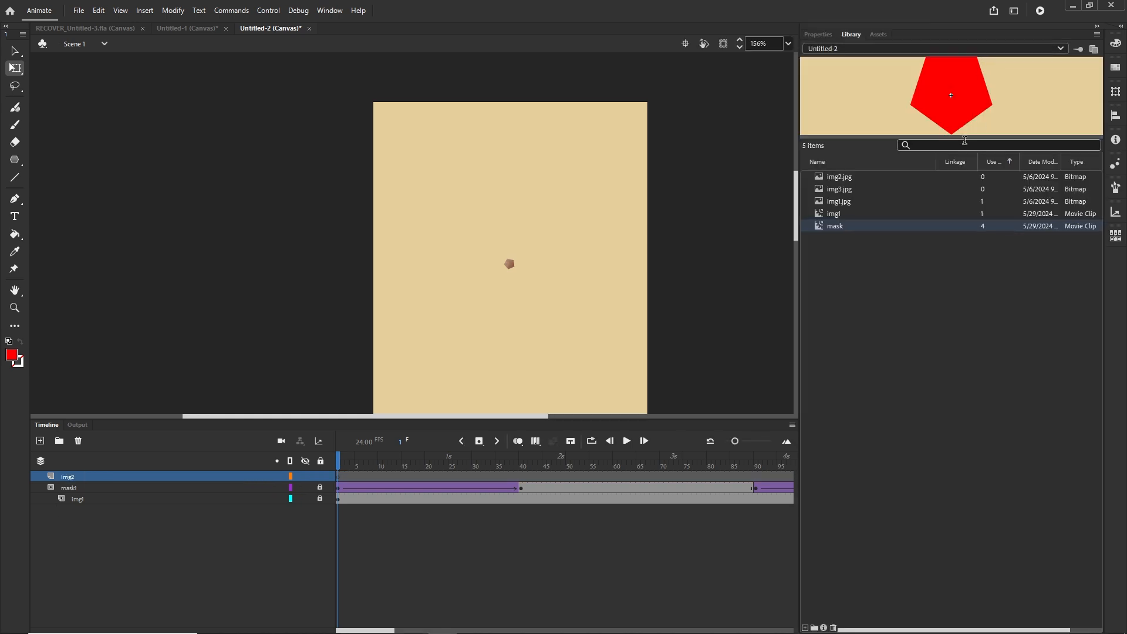
Step: Place img2.jpg from the library on the img2 layer, covering the upper part of the banner
click(833, 178)
drag(840, 178, 514, 221)
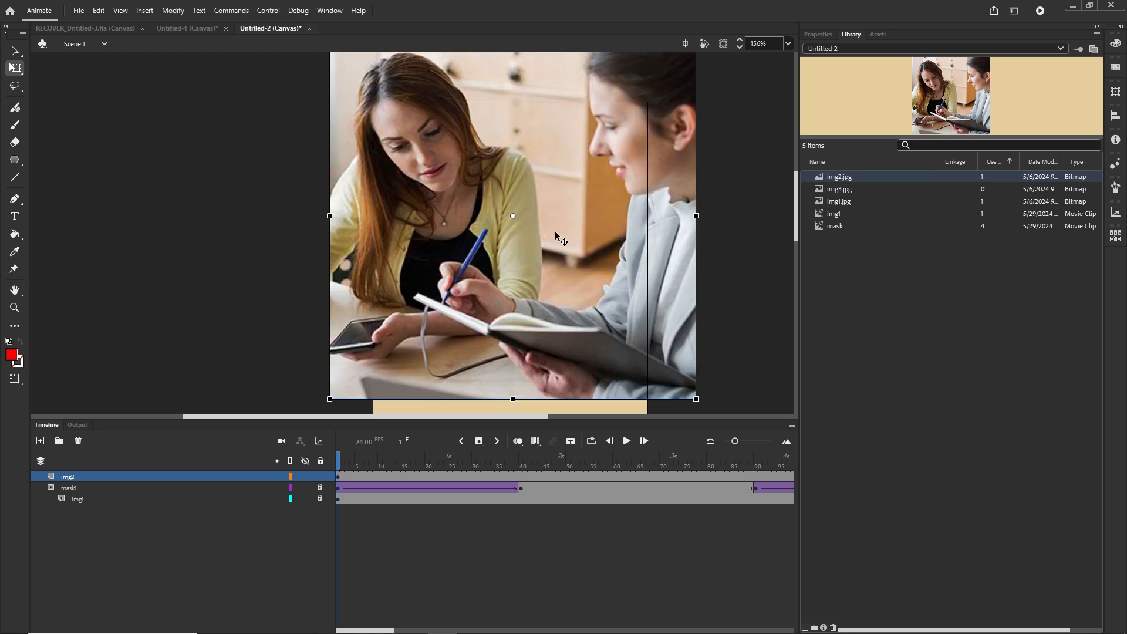
scroll(527, 226, up, 2)
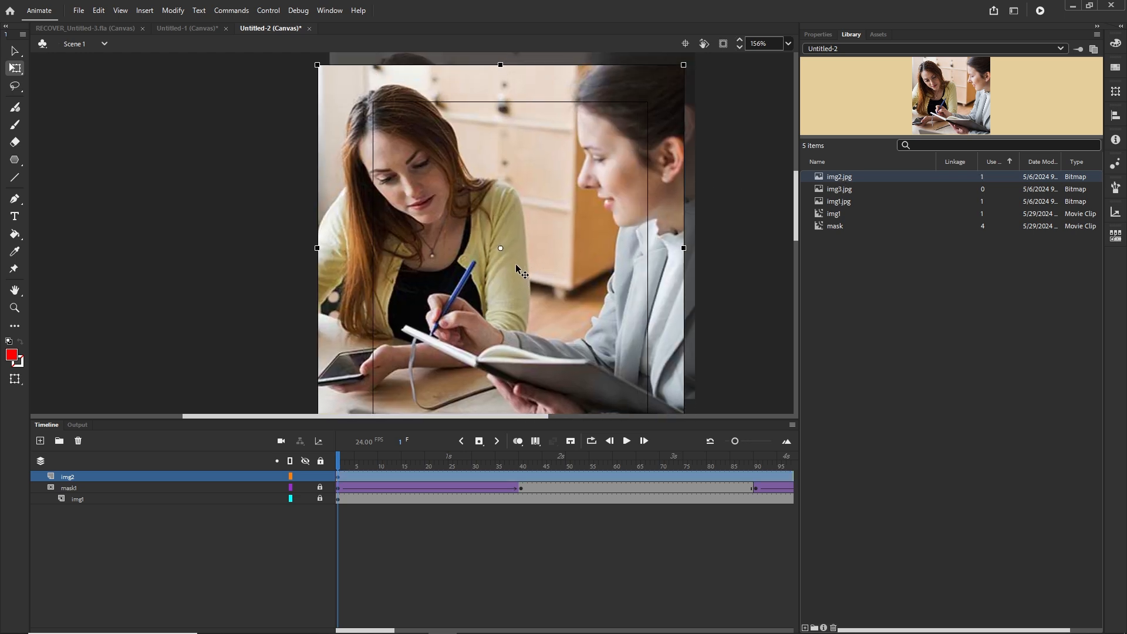
scroll(515, 263, down, 3)
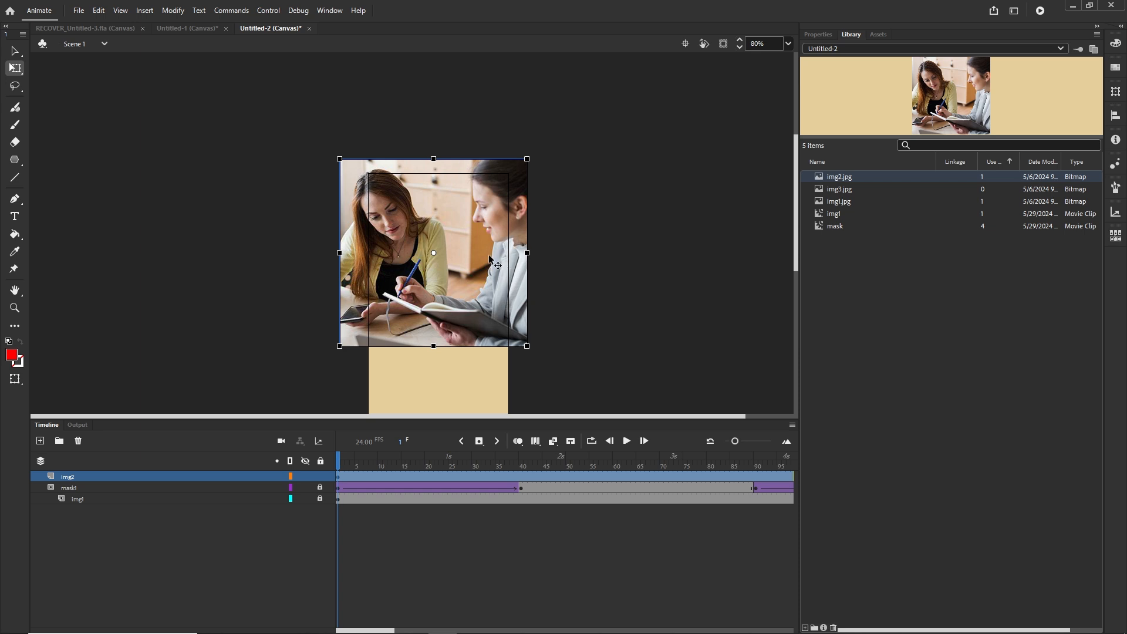
scroll(488, 254, down, 2)
scroll(469, 232, up, 1)
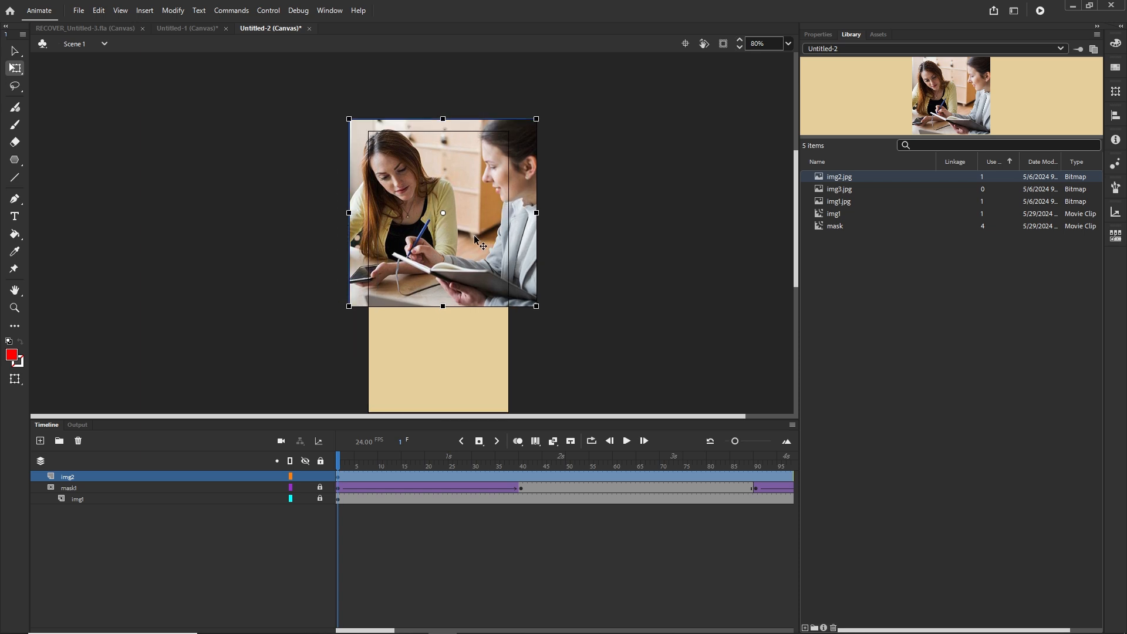
scroll(482, 213, up, 1)
scroll(487, 221, up, 1)
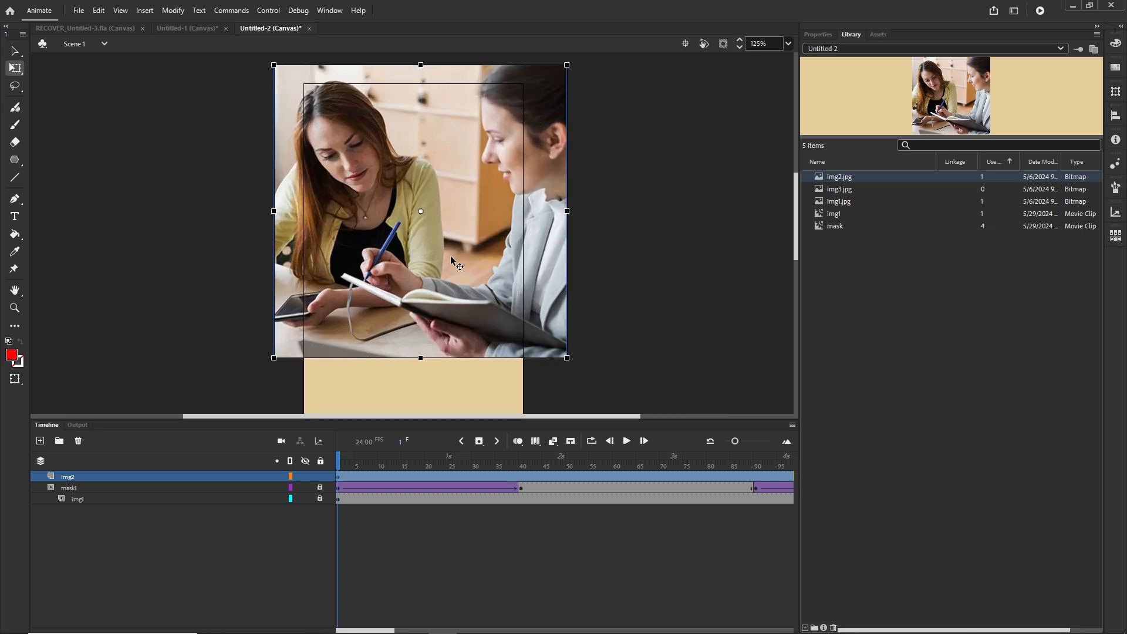
Step: Convert the placed photo to a movie clip symbol named img2
key(F8)
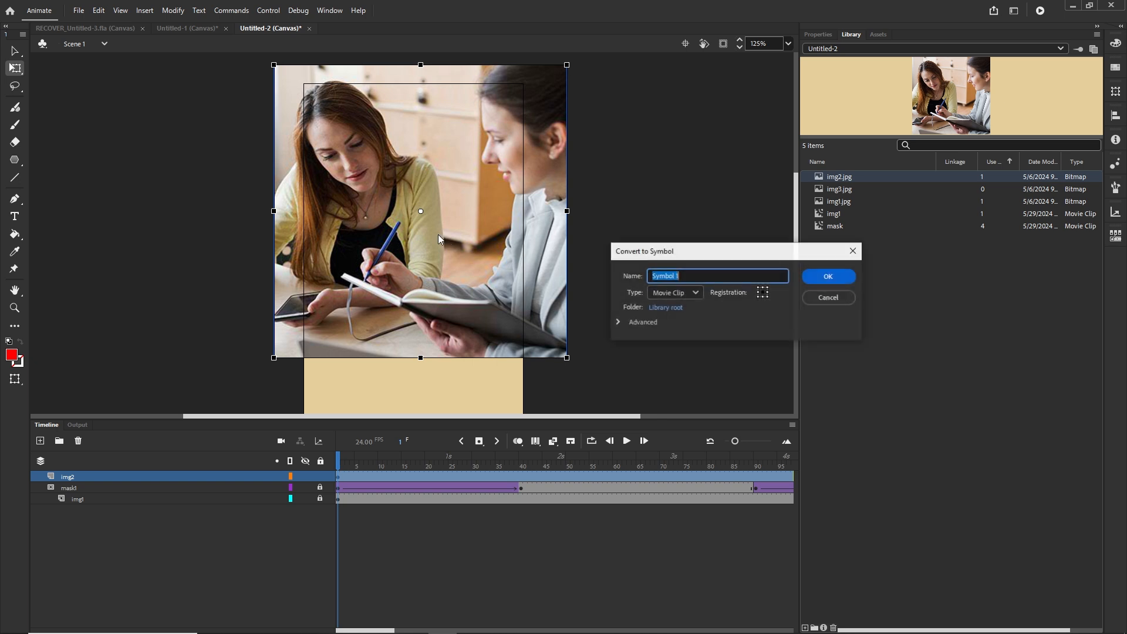
text(img2)
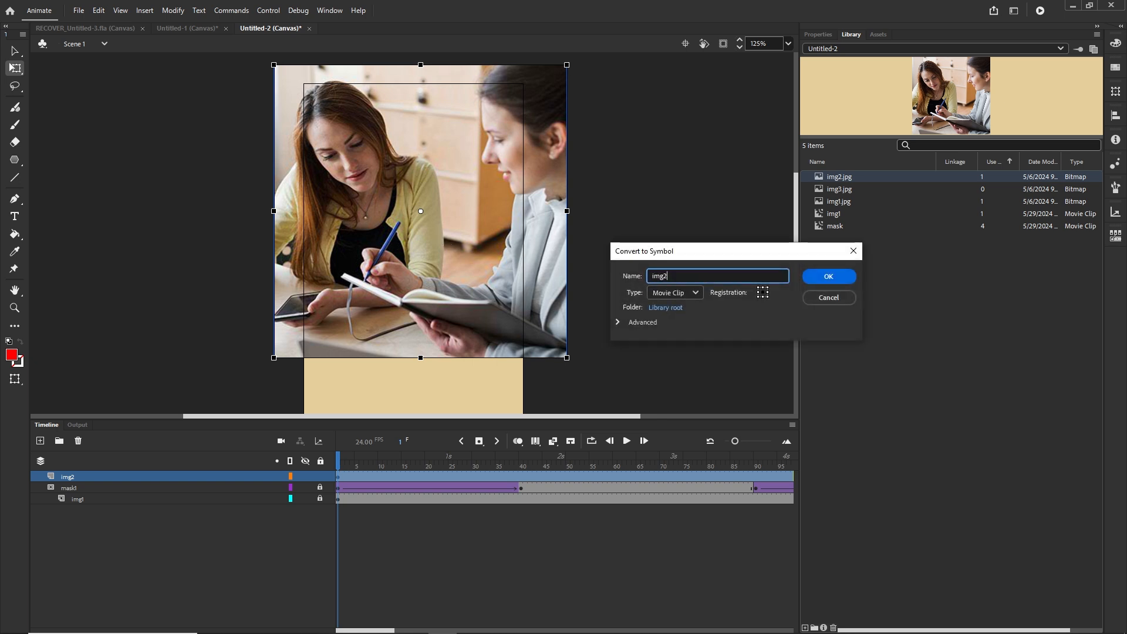
click(840, 280)
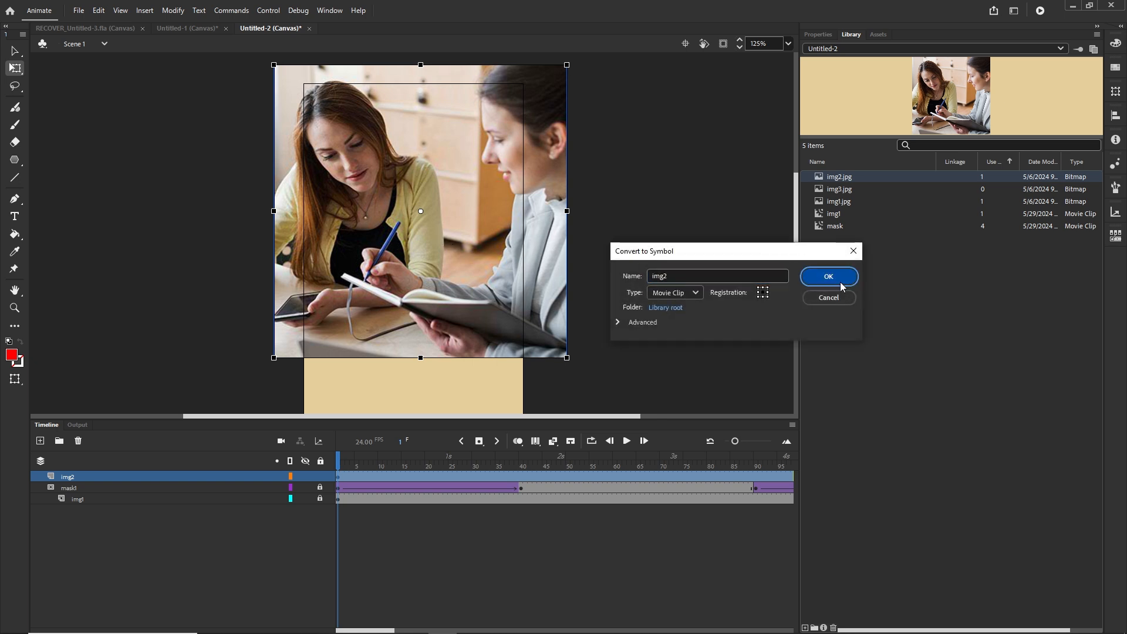
Step: Move the img2 layer's first keyframe from frame 1 to frame 125, where the mask1 closing tween ends
click(341, 477)
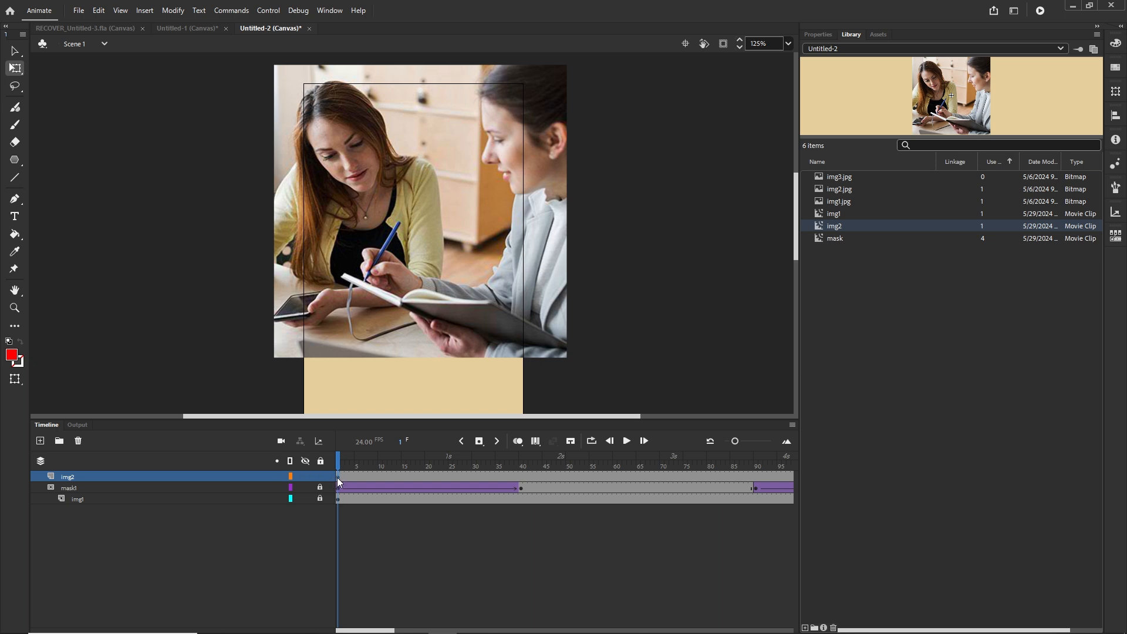
click(337, 478)
drag(338, 479, 615, 459)
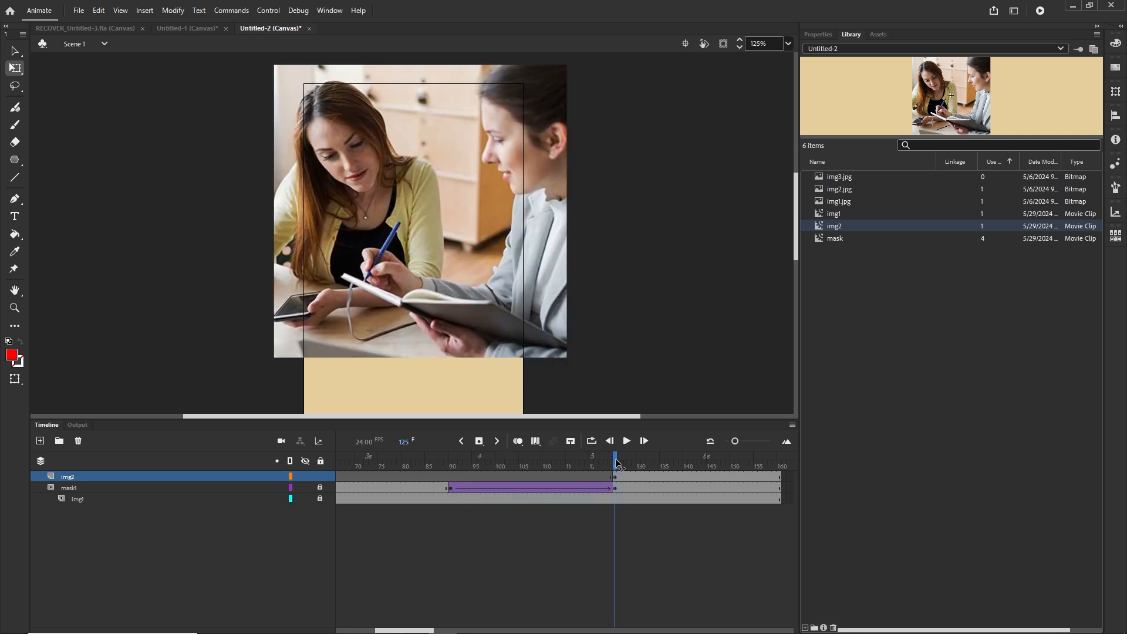
Step: Duplicate the mask1 layer and place mask1_copy directly above the img2 layer
click(68, 492)
right_click(67, 490)
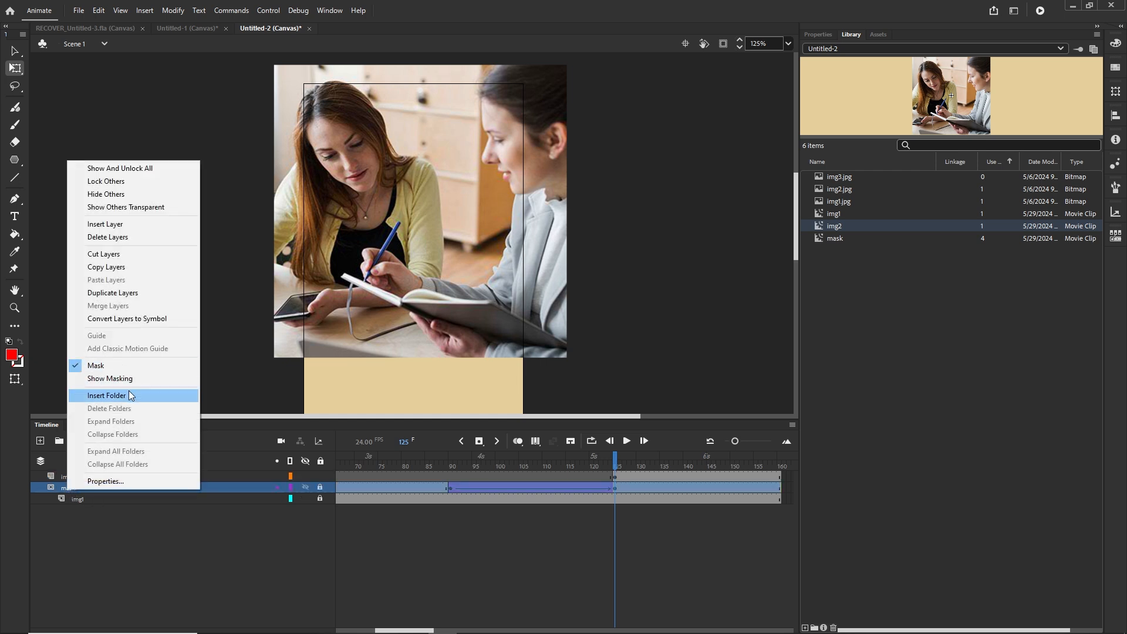
click(113, 292)
click(90, 526)
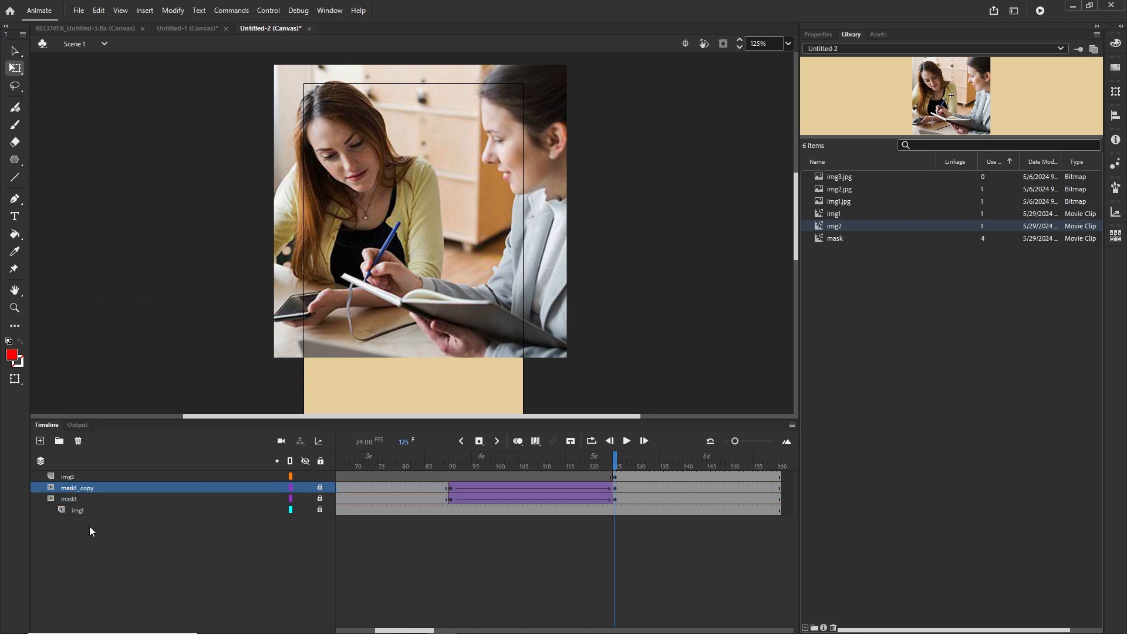
drag(67, 491, 72, 476)
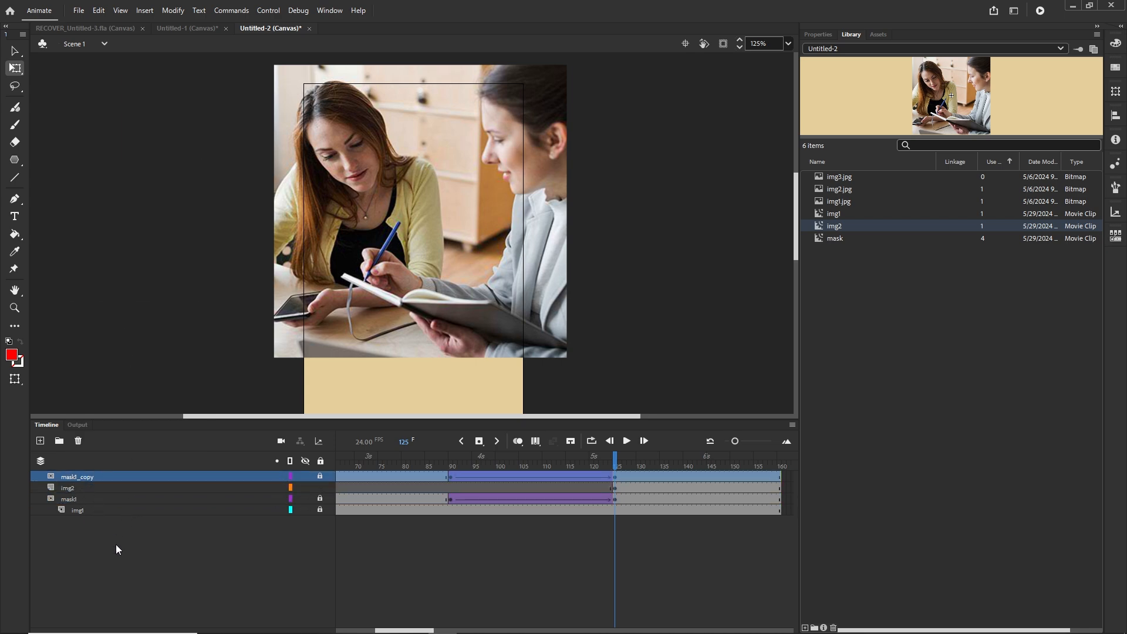
Step: Move the mask1_copy animation from frame 1 so that it starts at frame 126
click(72, 490)
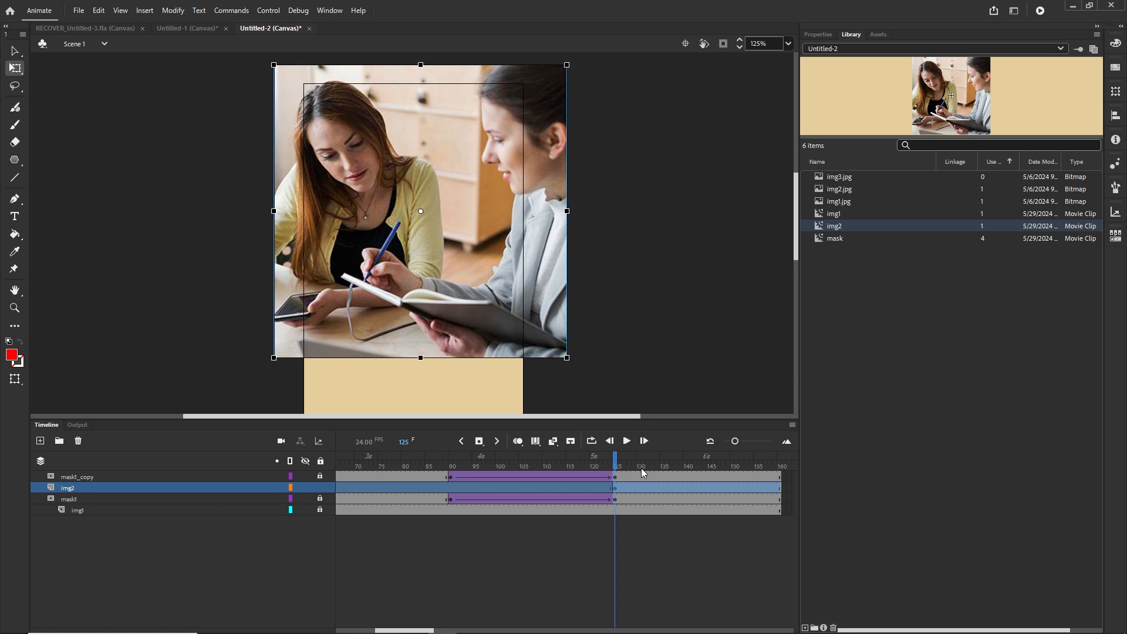
drag(616, 463, 371, 457)
click(337, 474)
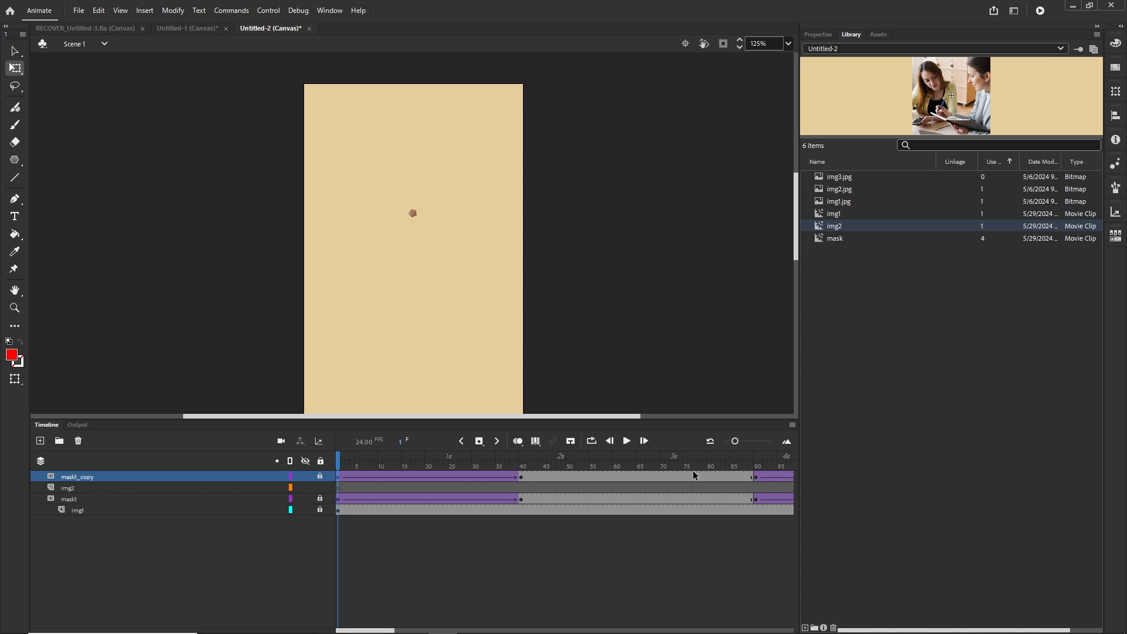
drag(735, 442, 727, 442)
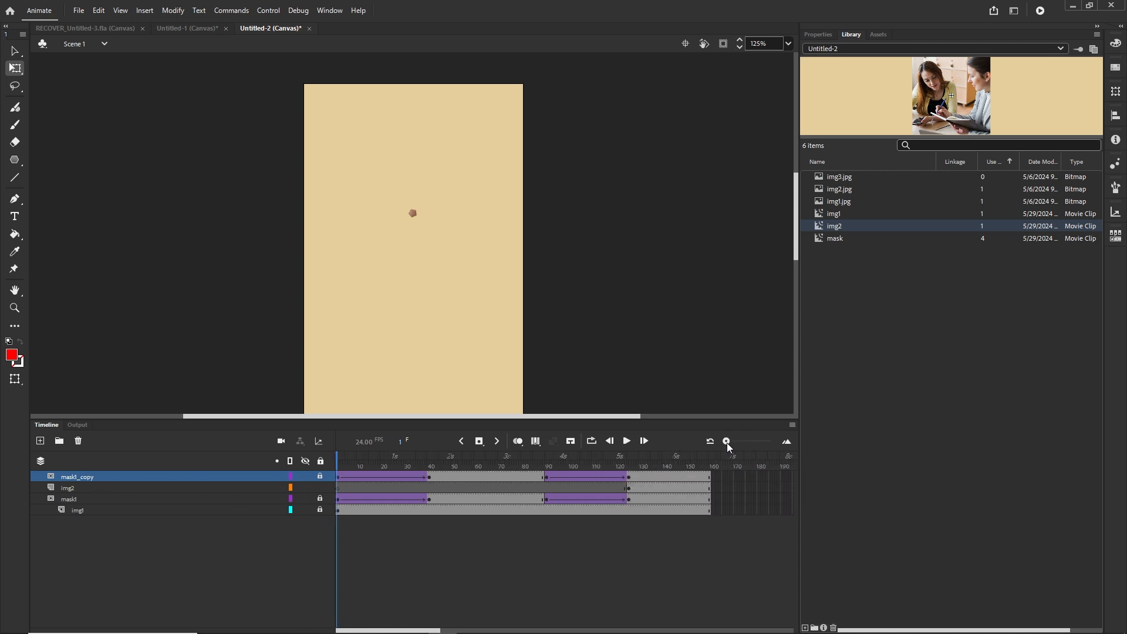
click(628, 478)
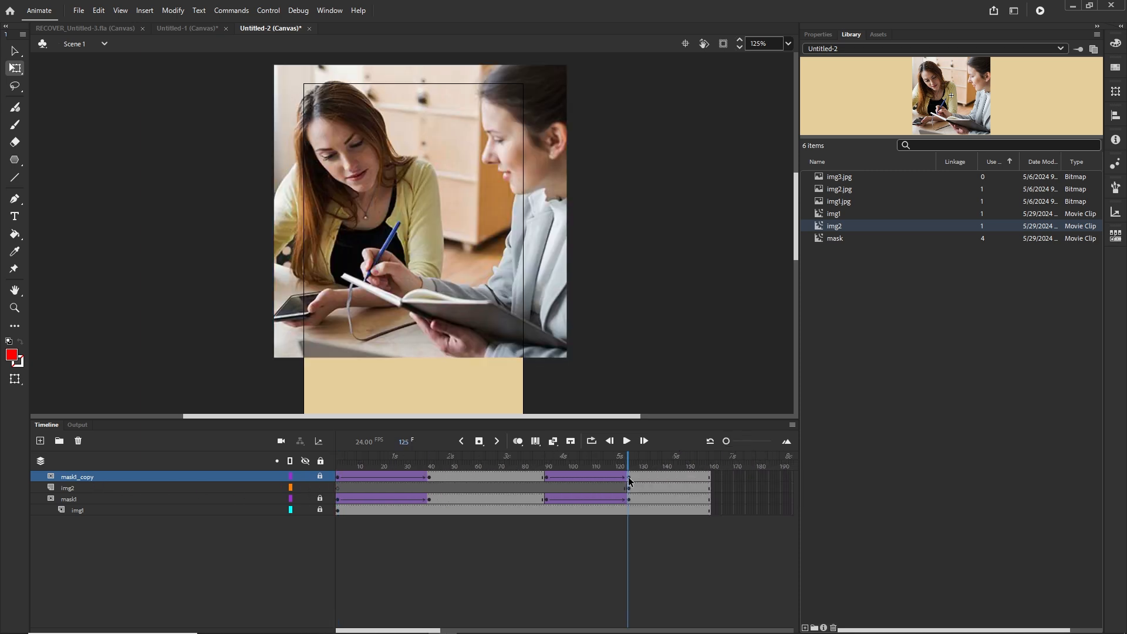
click(338, 477)
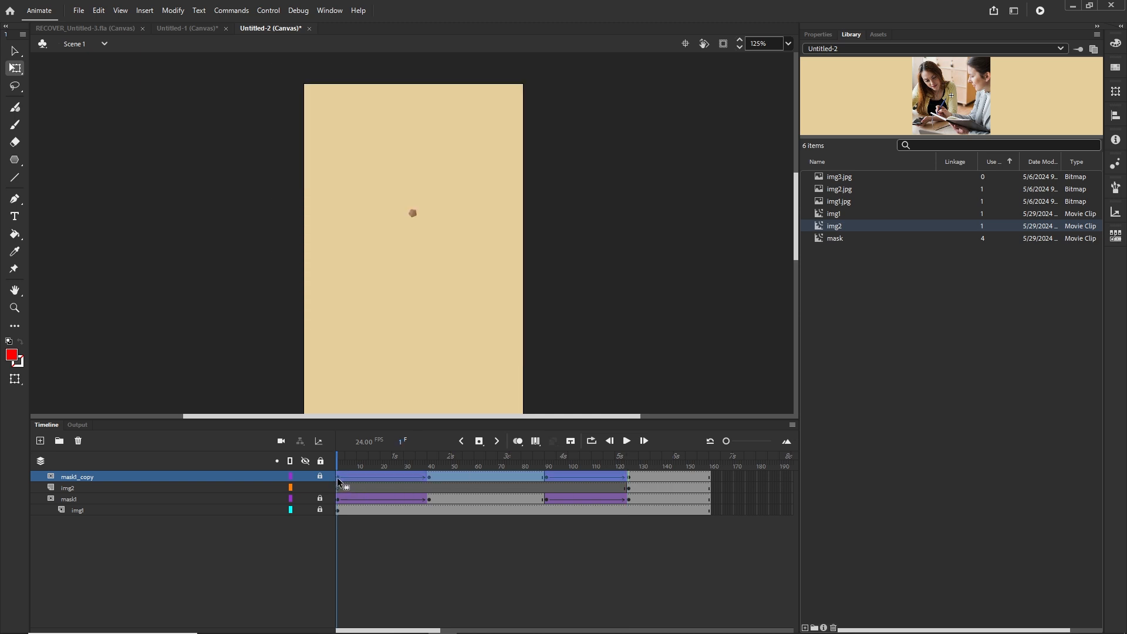
drag(338, 478, 630, 473)
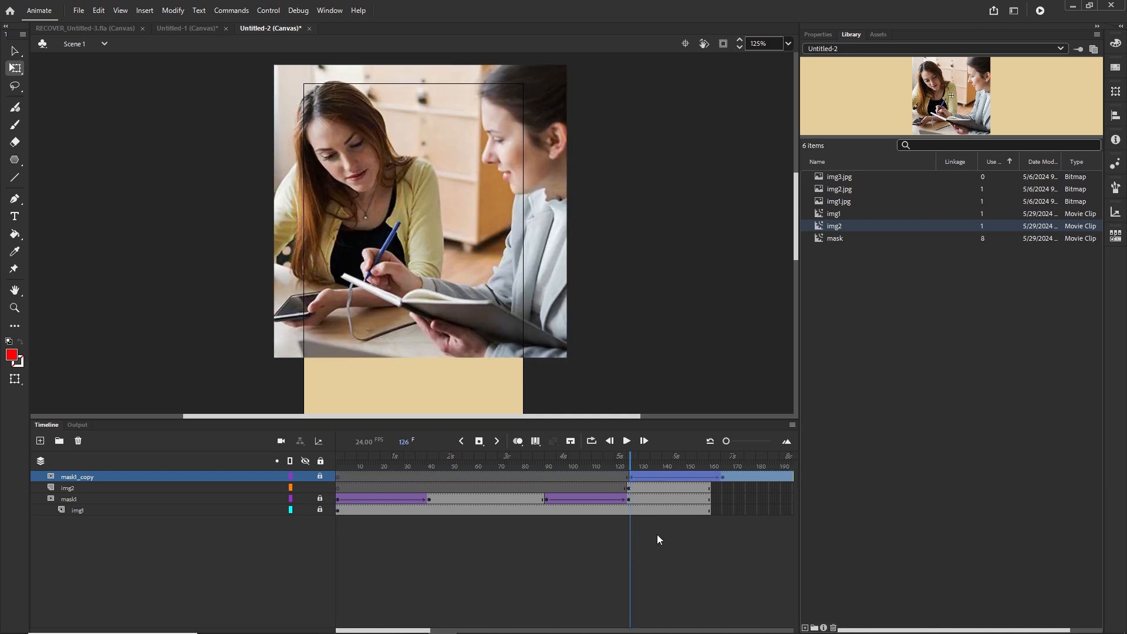
click(657, 535)
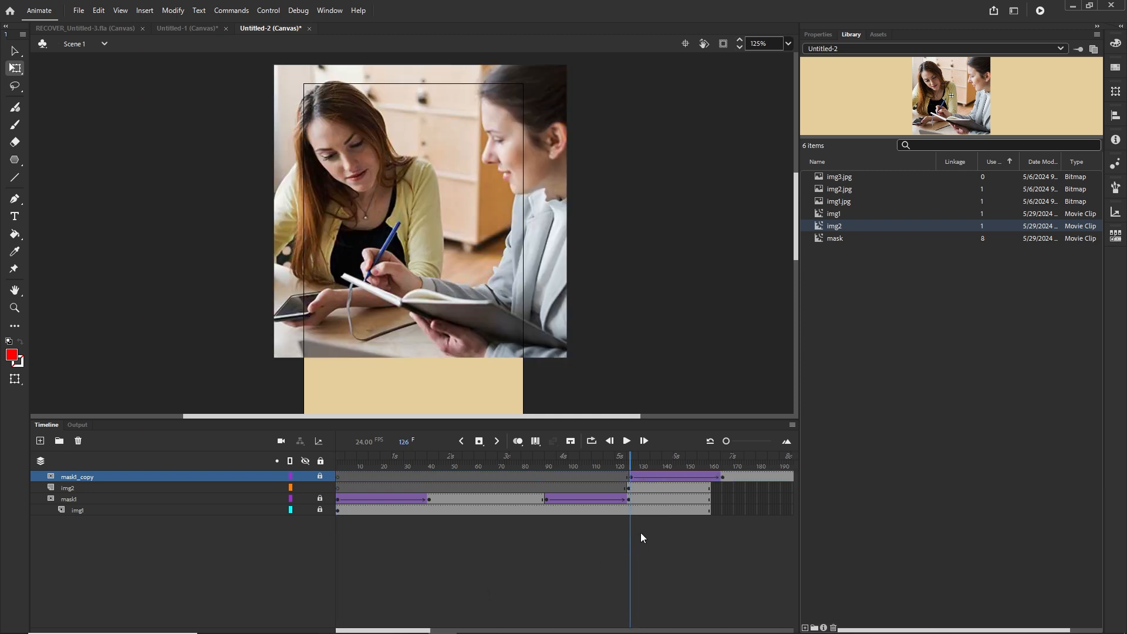
Step: Shift the first mask1_copy keyframe to frame 125, aligning it with the img2 keyframe
click(628, 463)
click(632, 479)
click(787, 443)
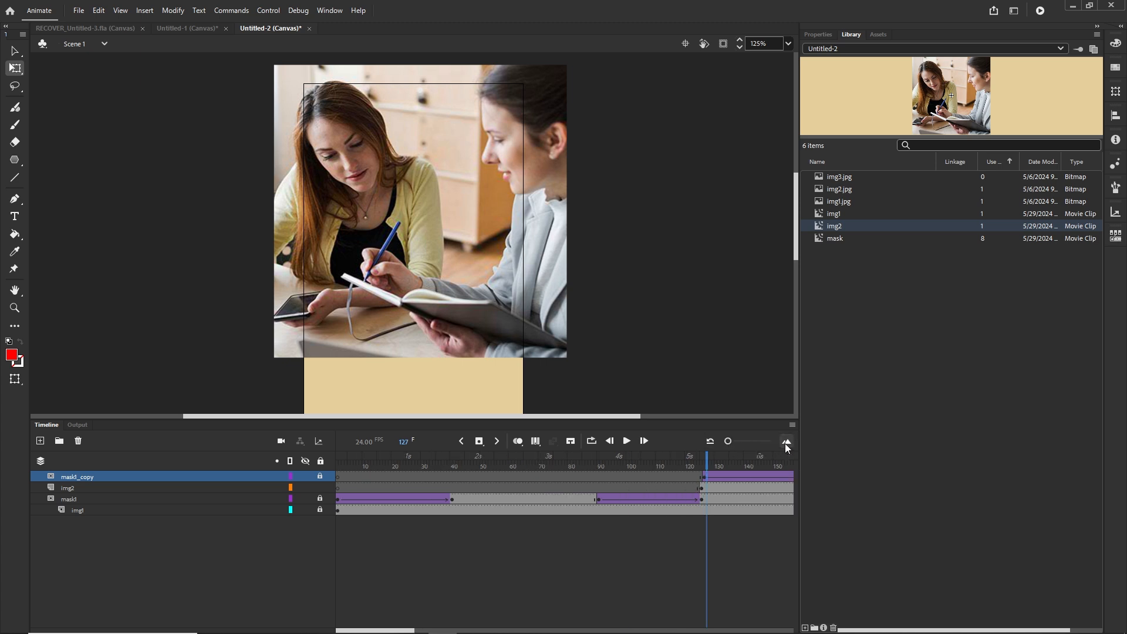
click(786, 444)
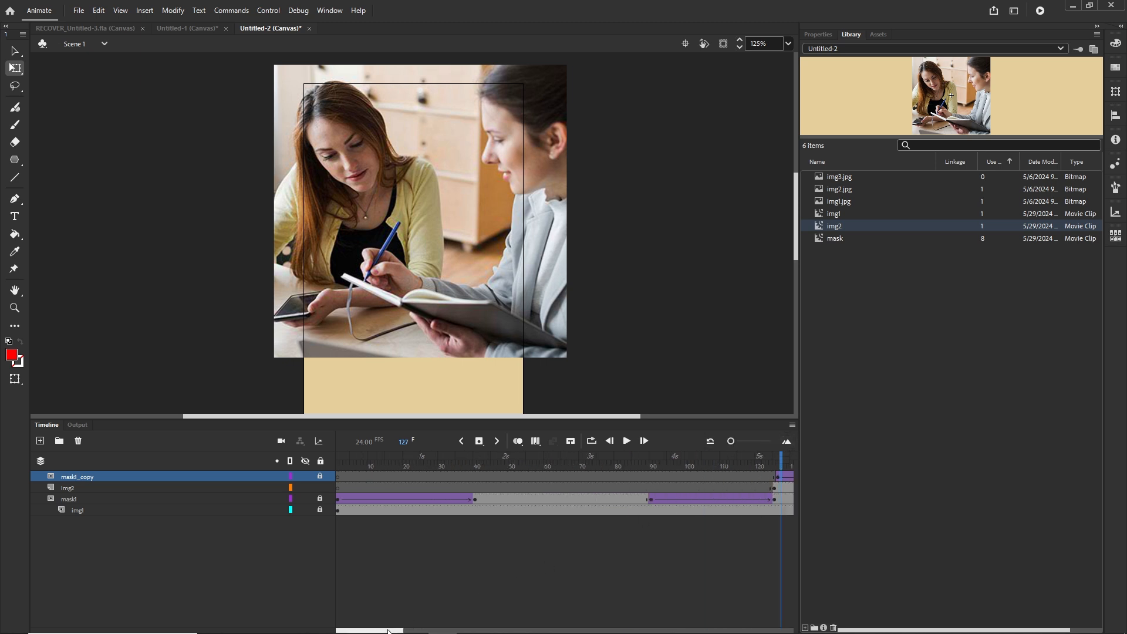
drag(390, 630, 427, 630)
click(519, 478)
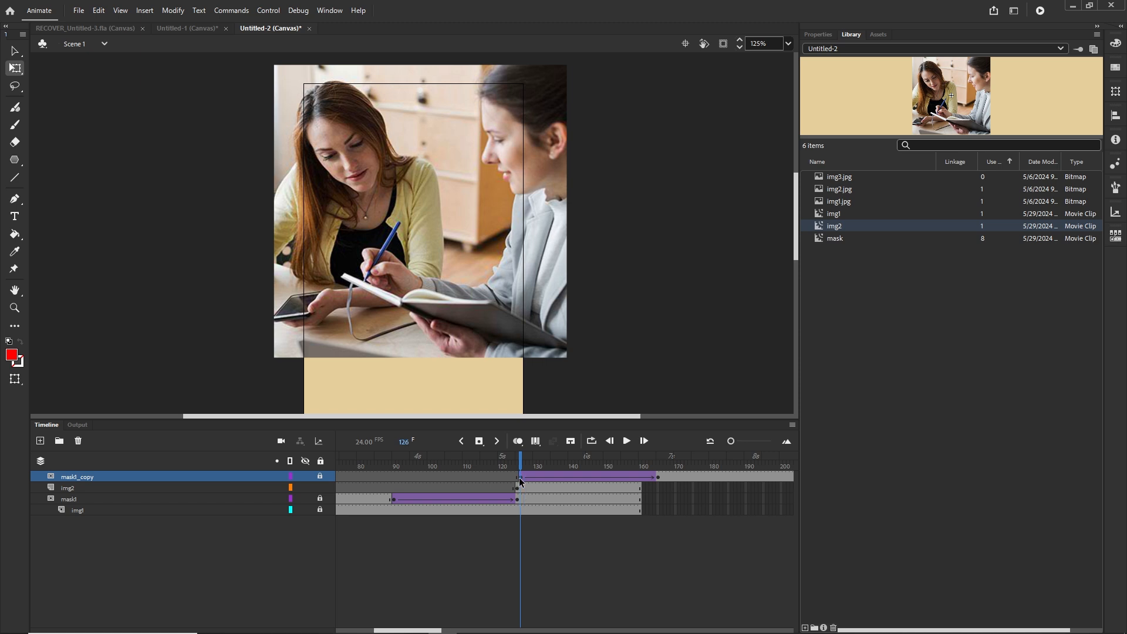
click(517, 489)
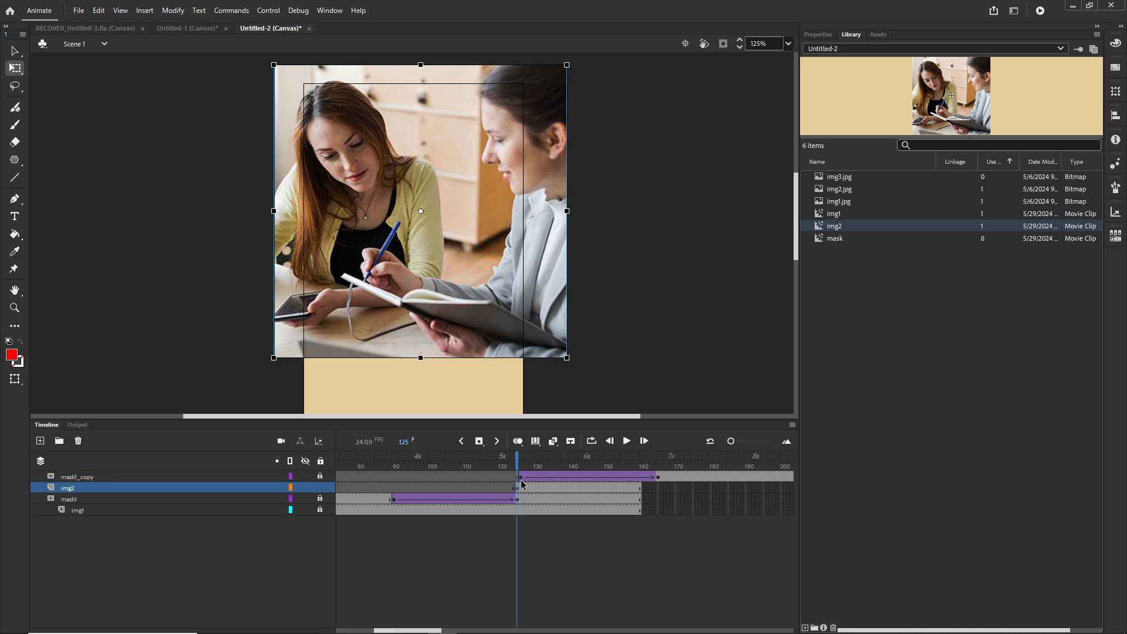
click(520, 476)
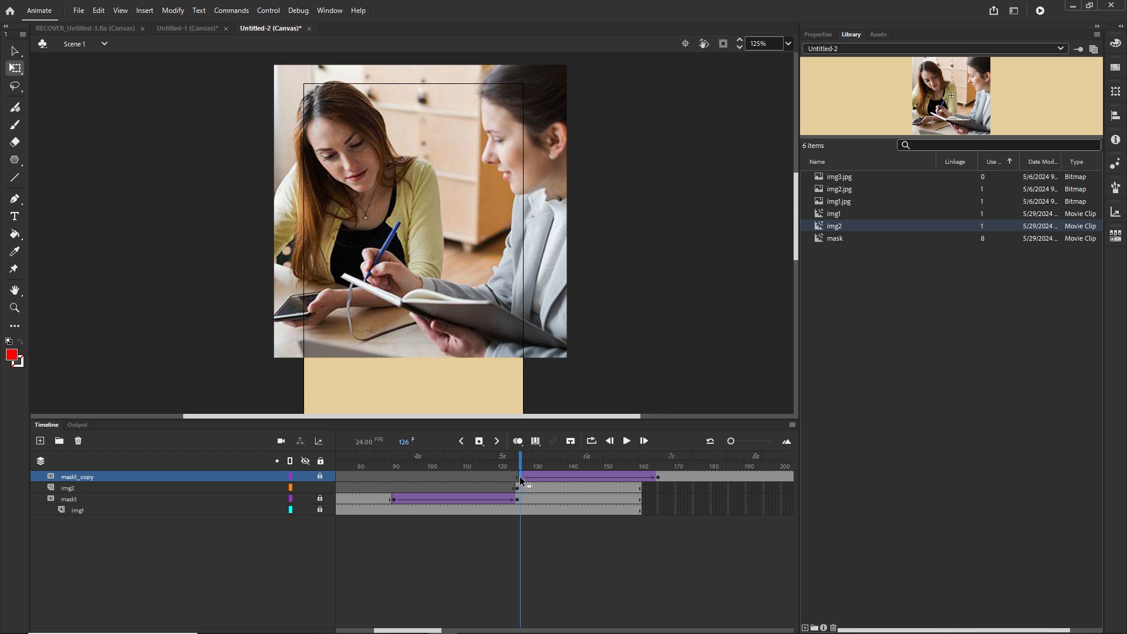
drag(519, 476, 516, 477)
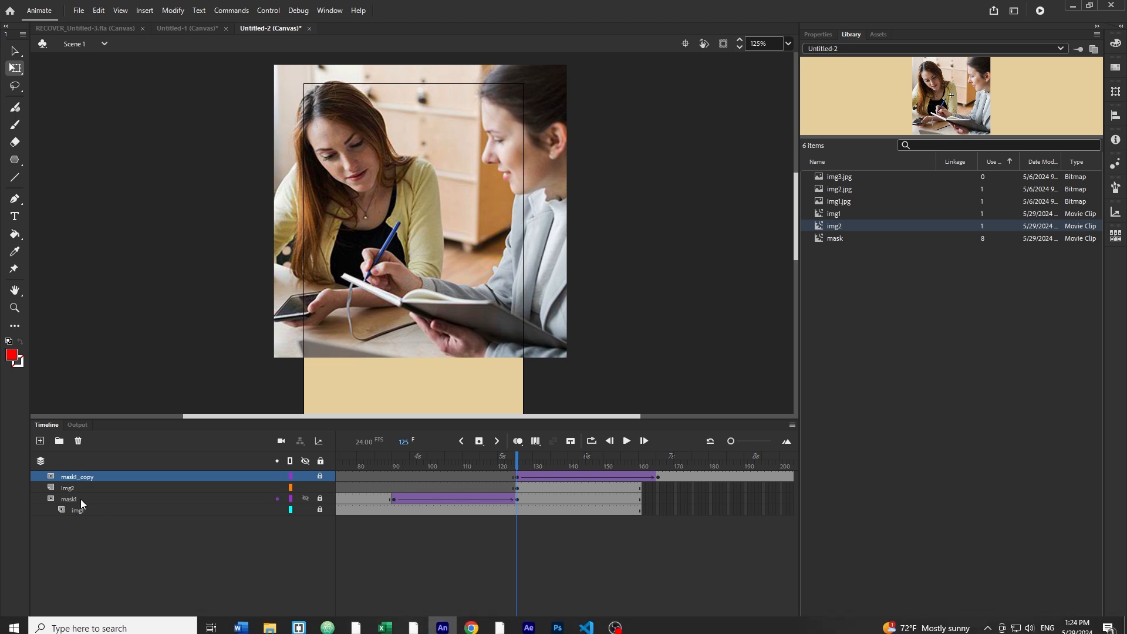
Step: Open the layer options of mask1_copy
right_click(68, 479)
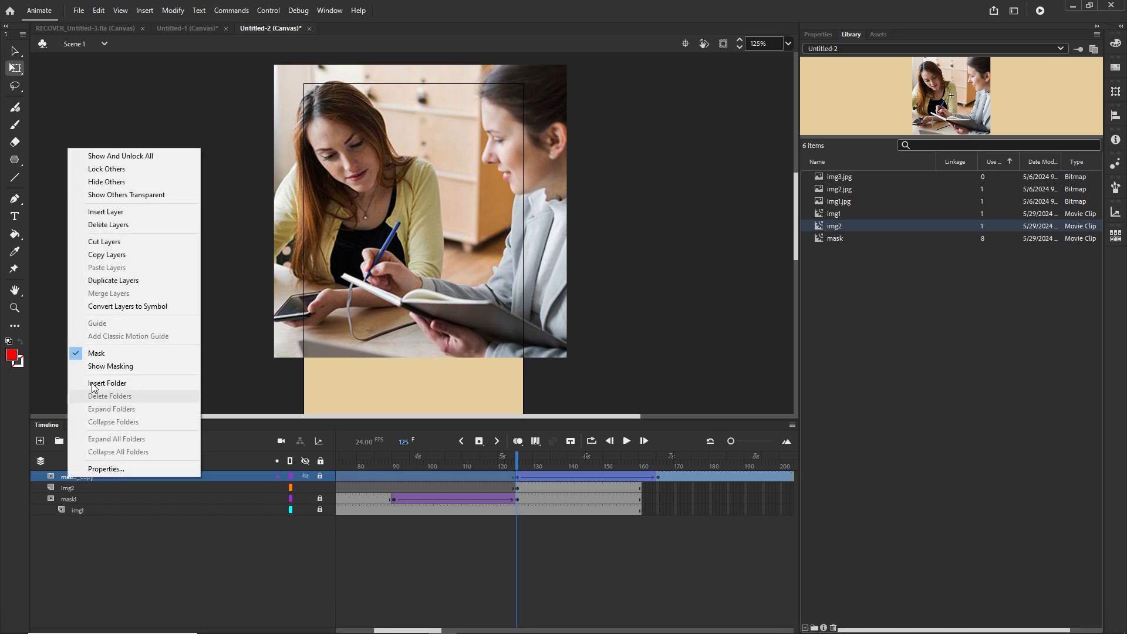
Step: Turn the Mask setting of the mask1_copy layer off and on again so that it masks img2
click(105, 354)
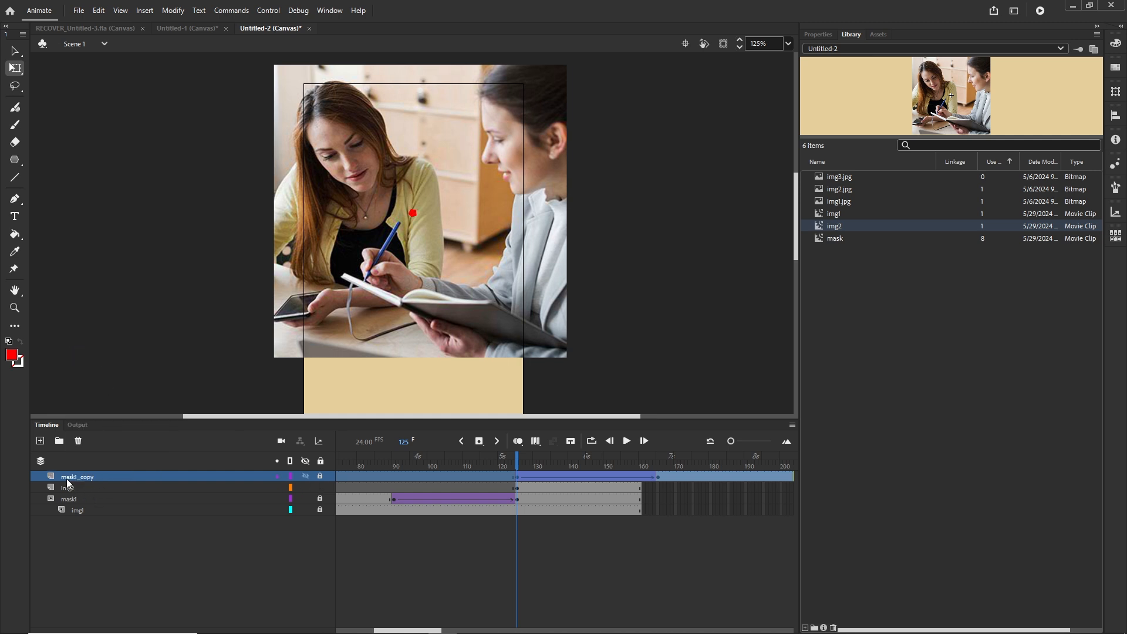
right_click(66, 479)
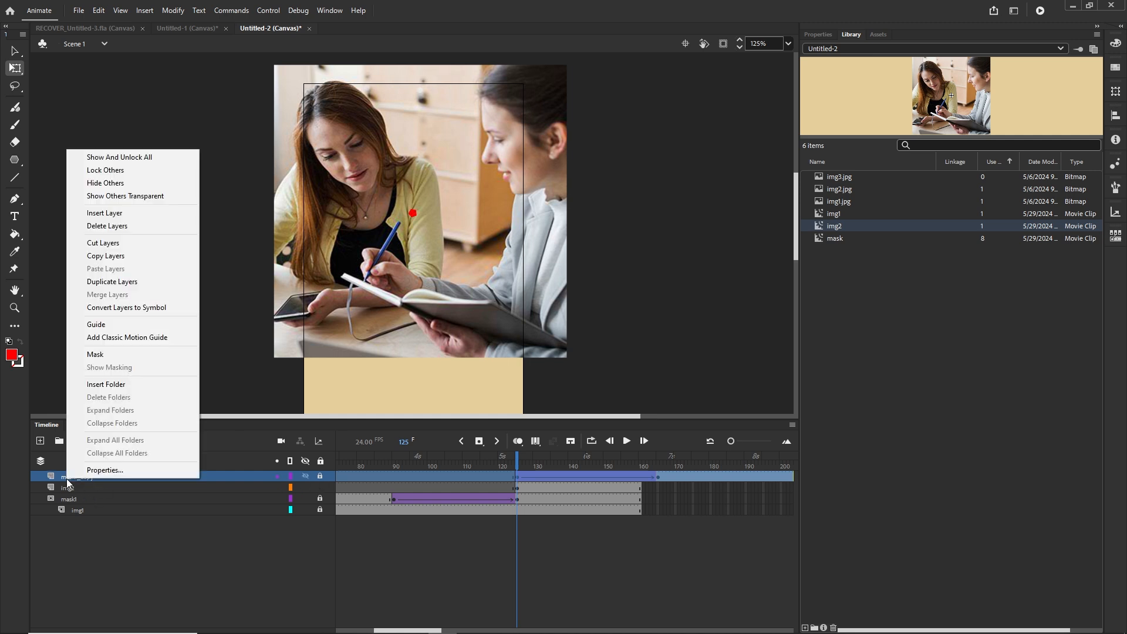
click(104, 354)
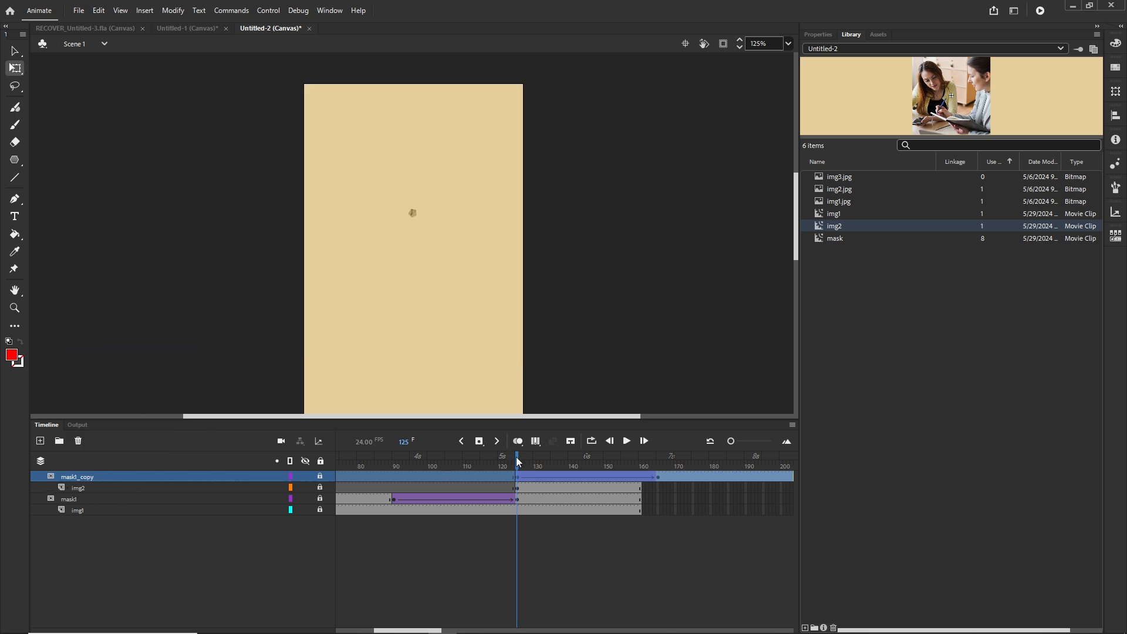
Step: Scrub back through the timeline, test the movie in the browser, and return to Animate
drag(518, 461, 342, 485)
key(ctrl+Return)
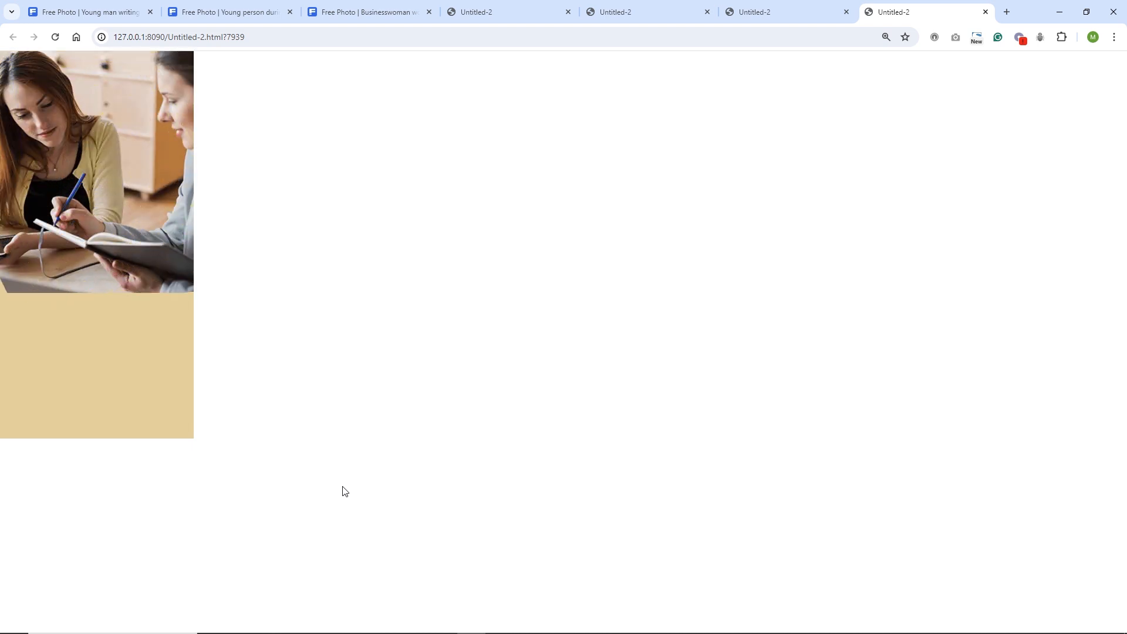
mouse_move(399, 632)
click(443, 631)
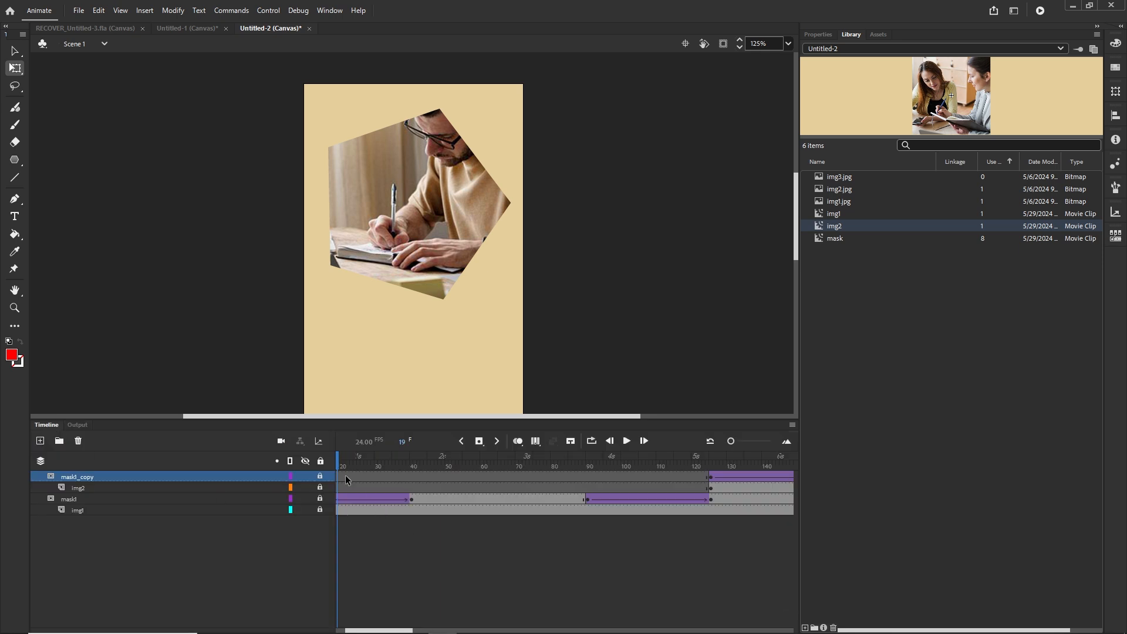
Step: Shift the starting keyframes of the mask1_copy tween and the img2 layer to frame 122
drag(397, 630, 434, 632)
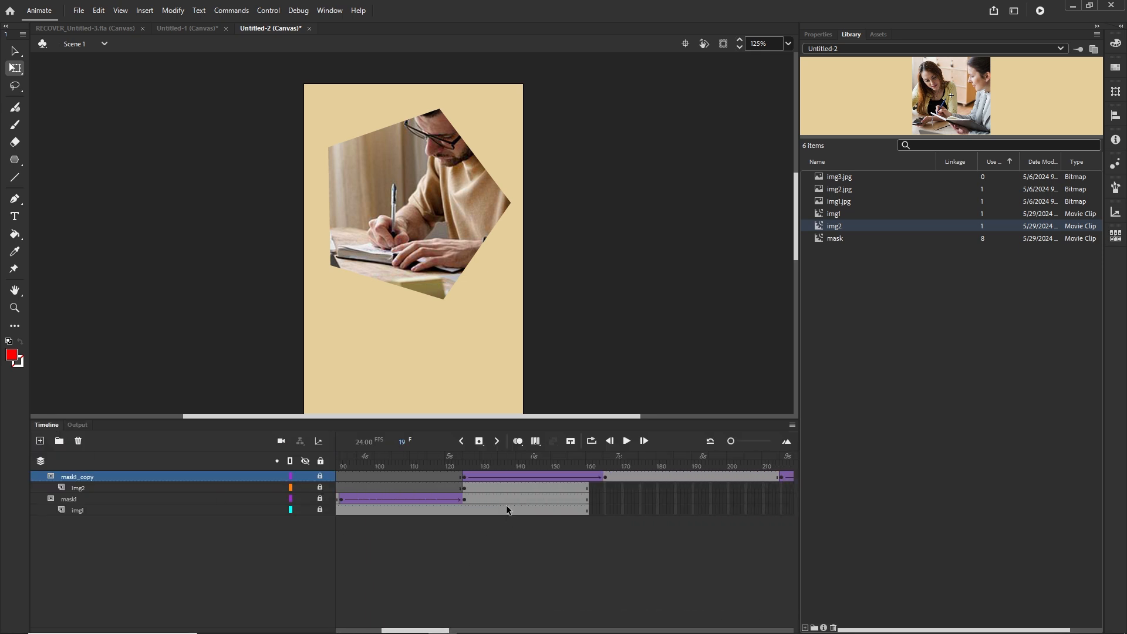
click(467, 476)
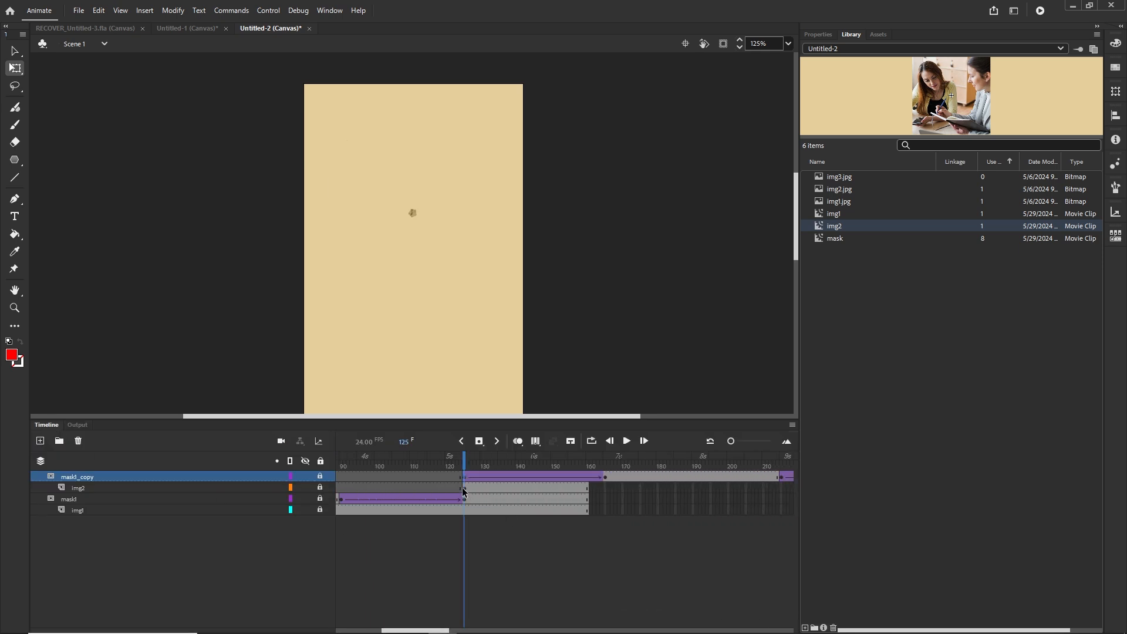
click(463, 488)
click(464, 474)
click(465, 488)
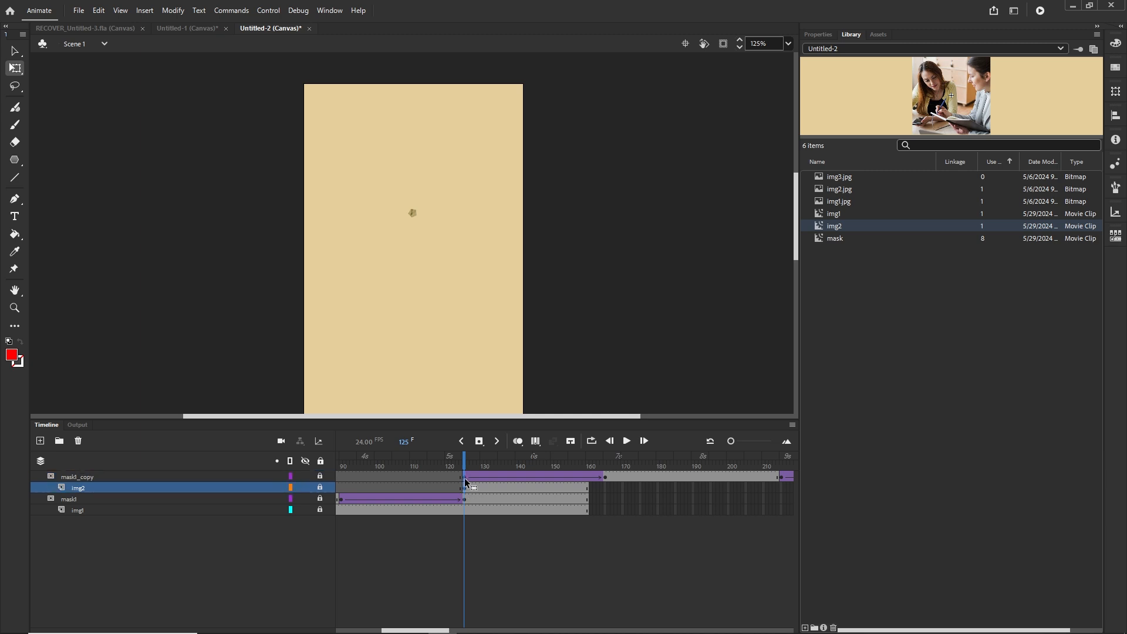
drag(456, 477, 452, 477)
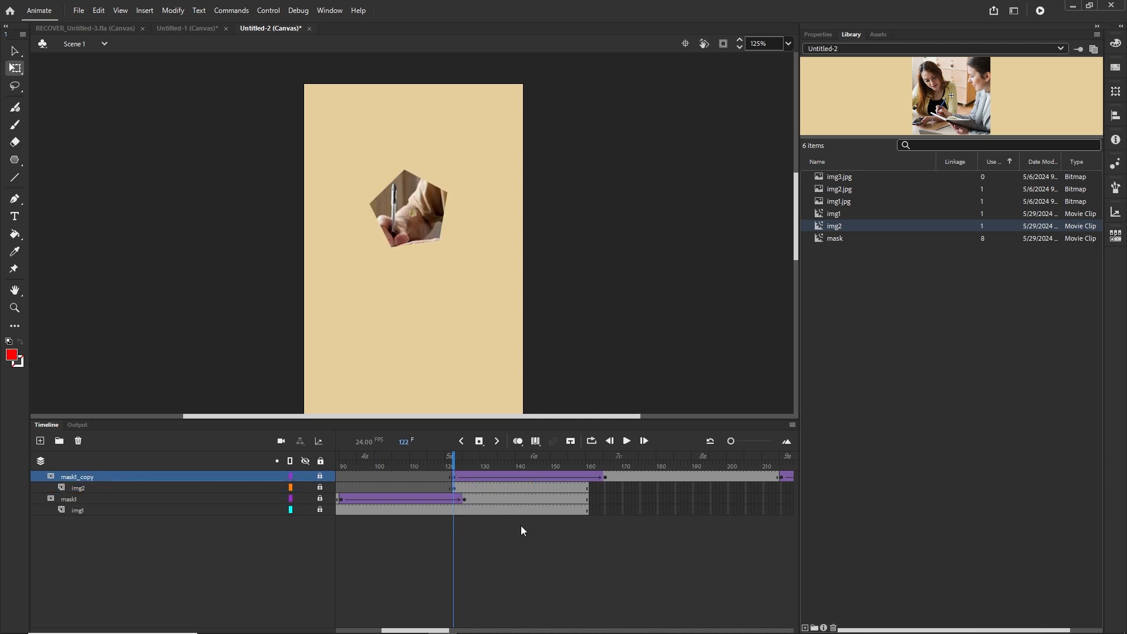
Step: Move the end keyframe of the mask1_copy reveal tween to frame 162 and test the movie in the browser
click(606, 477)
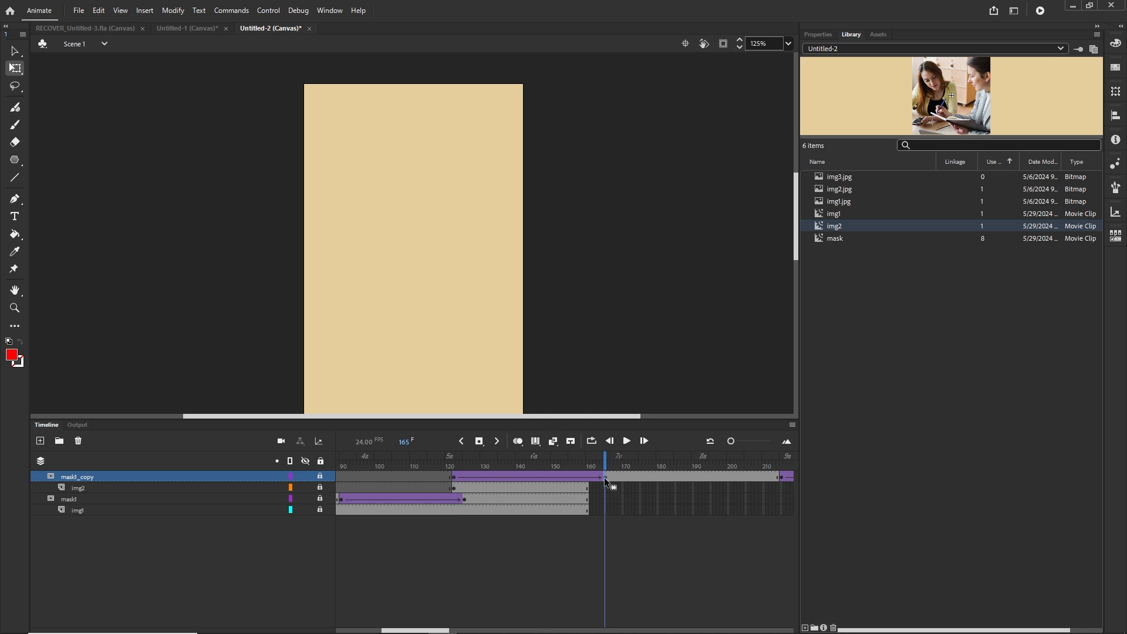
drag(604, 477, 599, 483)
key(ctrl+Return)
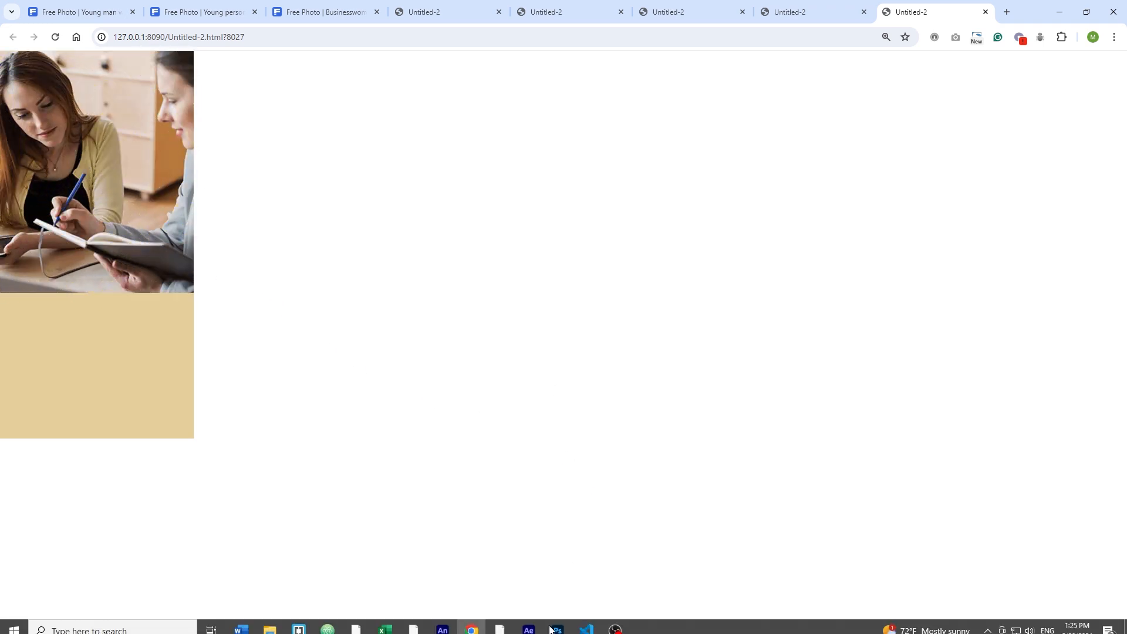
click(442, 622)
click(47, 425)
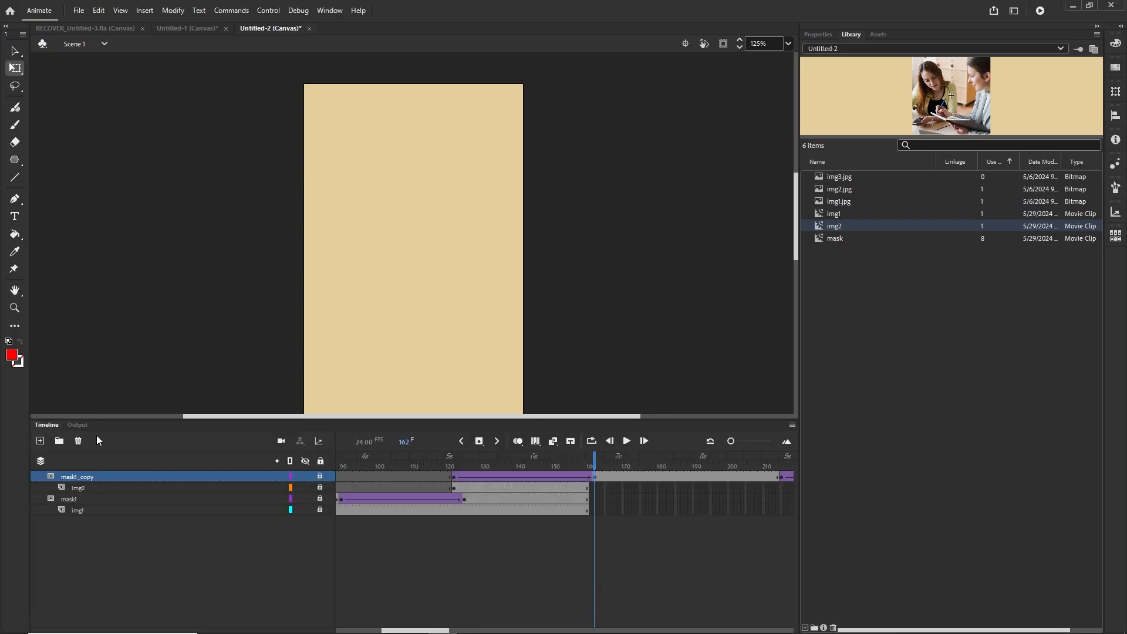
Step: Return the starting keyframes of mask1_copy and img2 to frame 125 and scrub the timeline
click(454, 475)
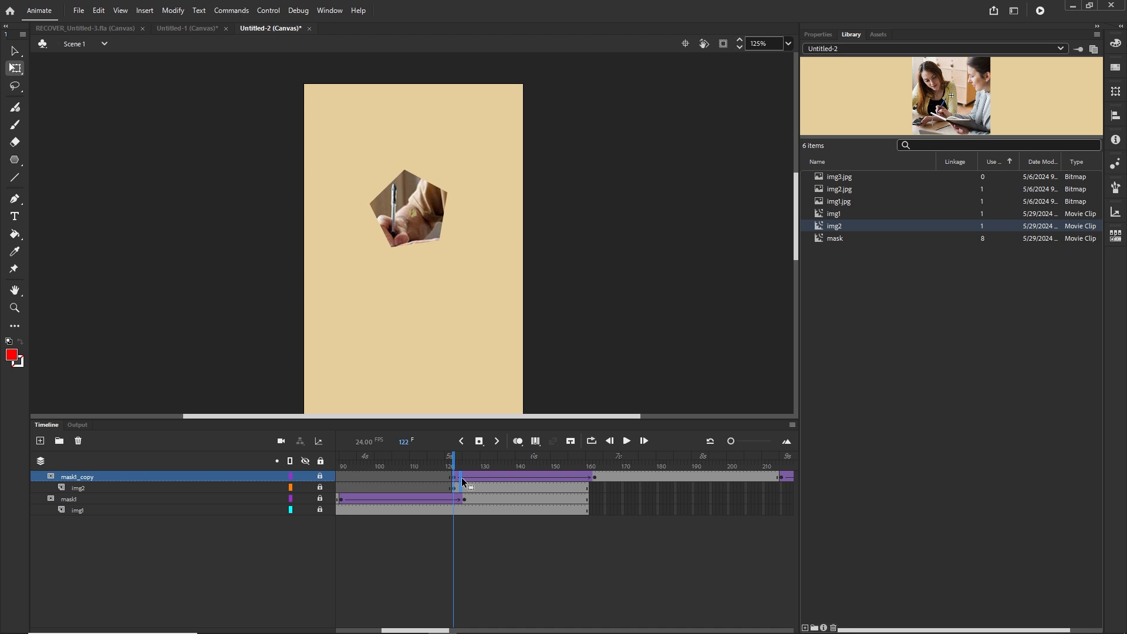
click(463, 477)
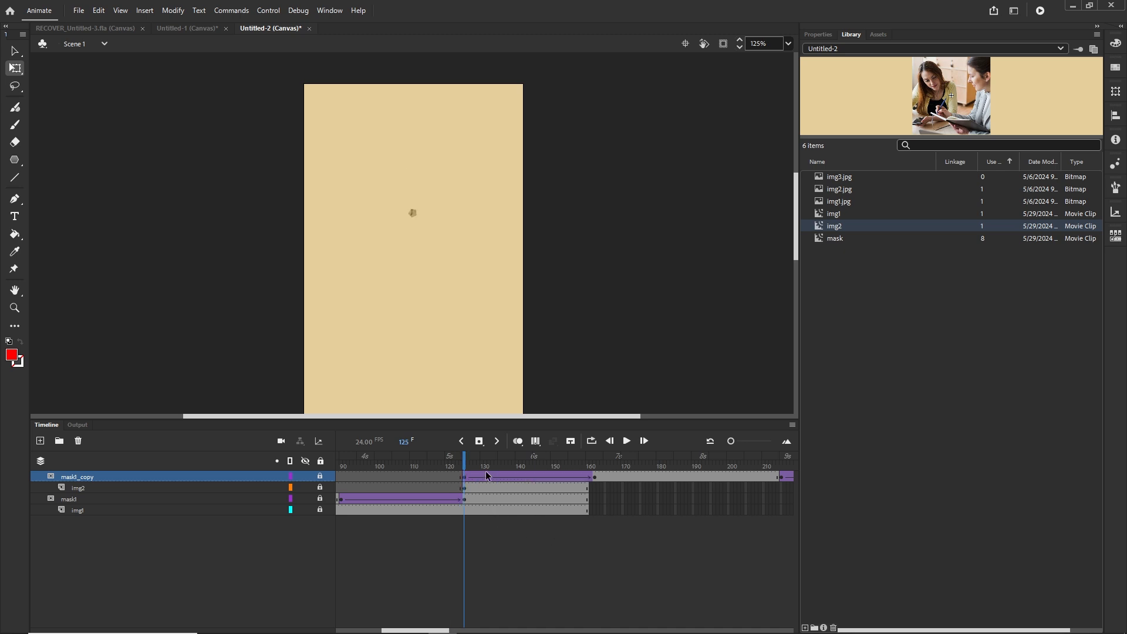
drag(463, 457, 369, 457)
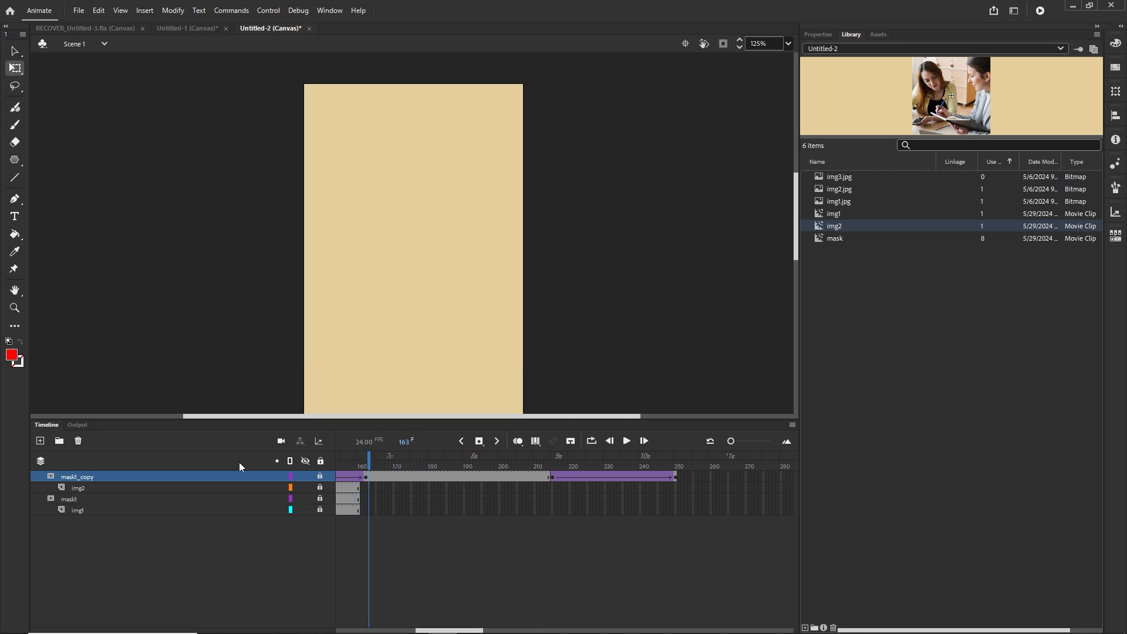
Step: Extend the frames of the img2 layer to frame 250 and play the timeline back
click(79, 489)
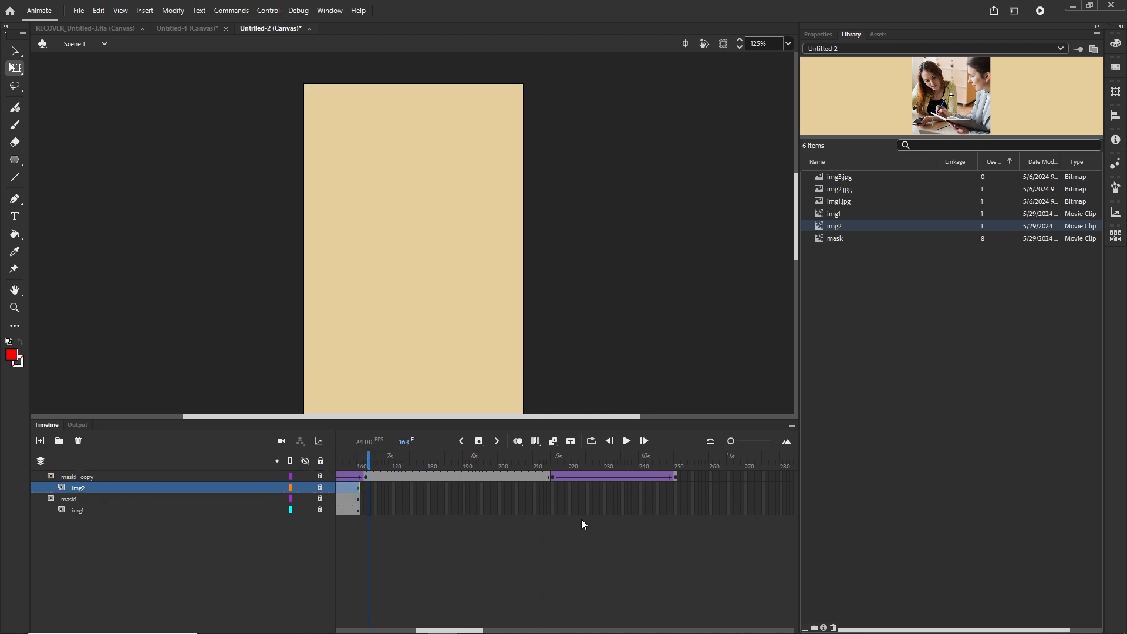
click(675, 487)
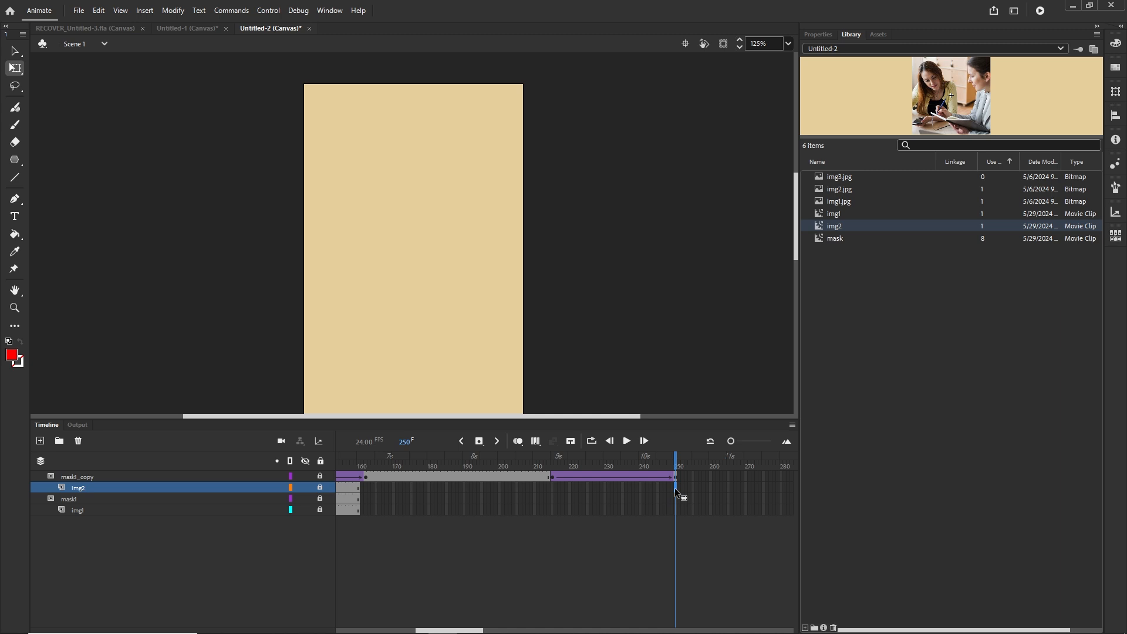
key(F5)
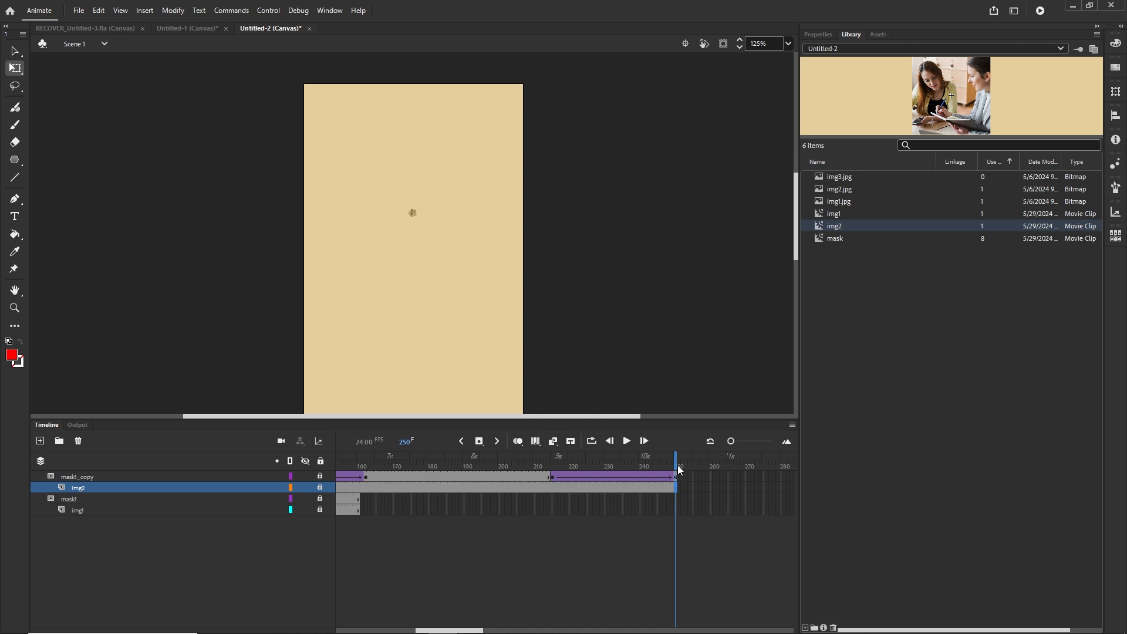
key(Return)
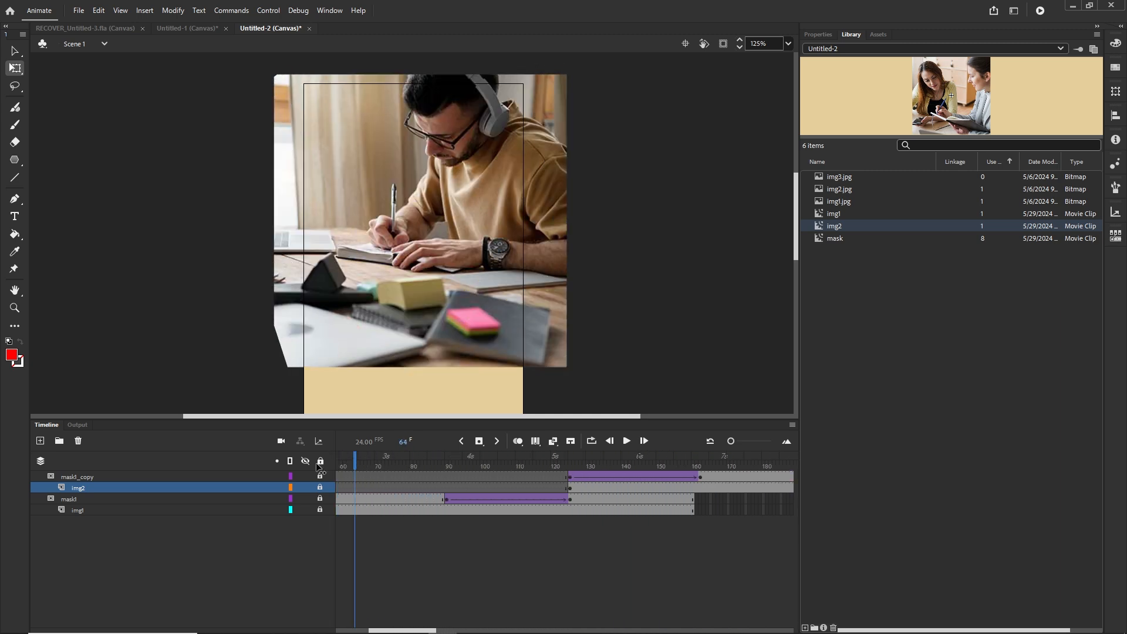
drag(317, 463, 317, 464)
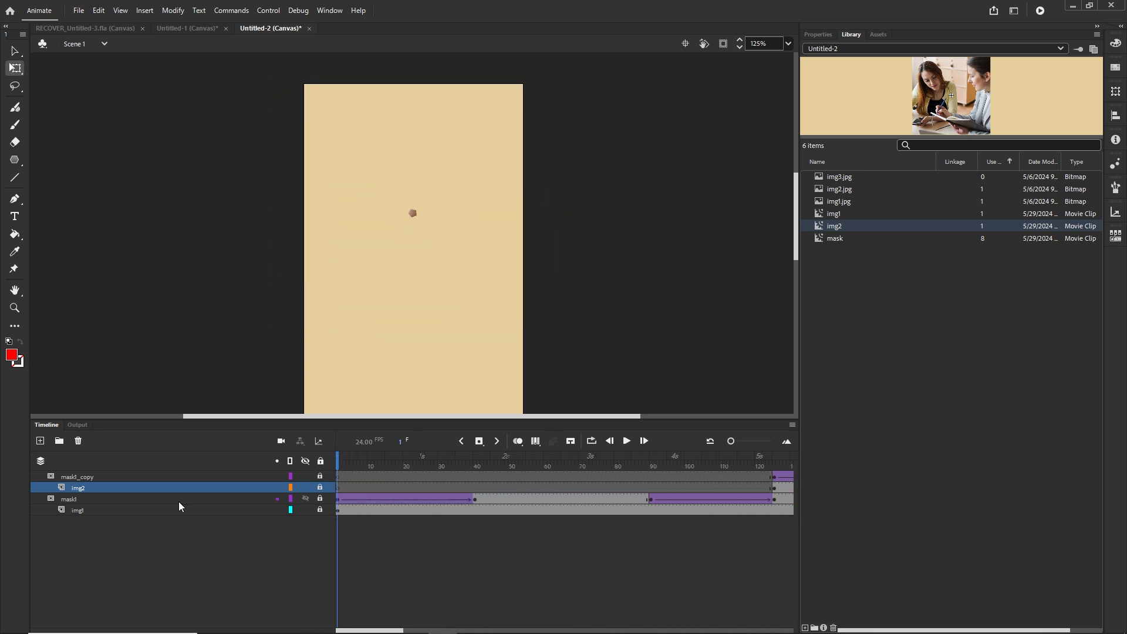
Step: Add a new layer above mask1_copy and name it img3
click(76, 477)
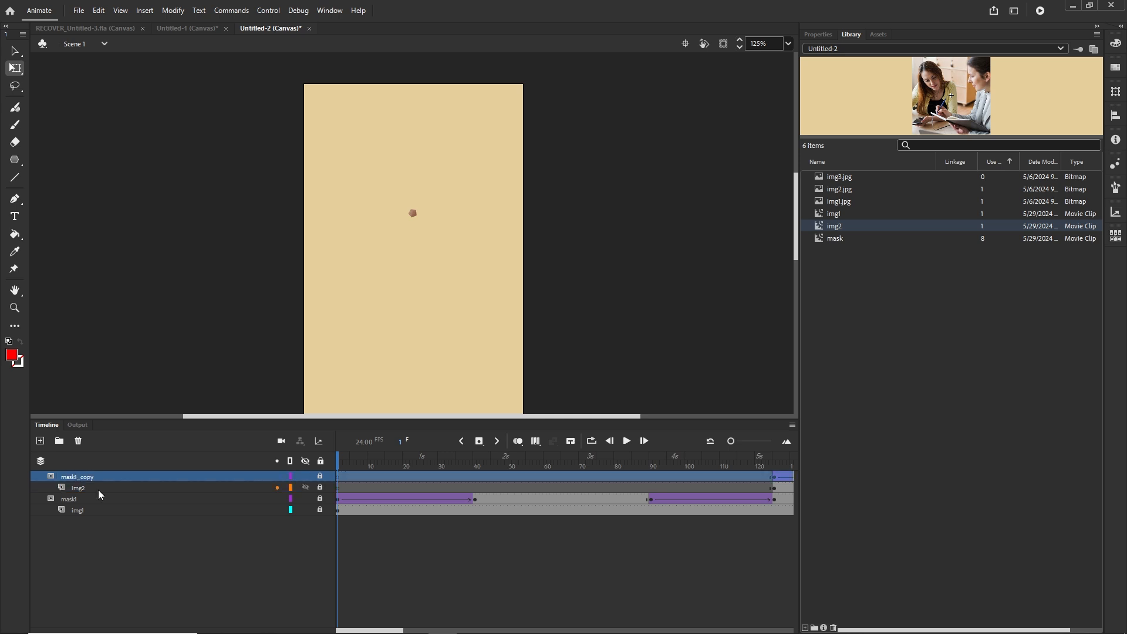
click(39, 441)
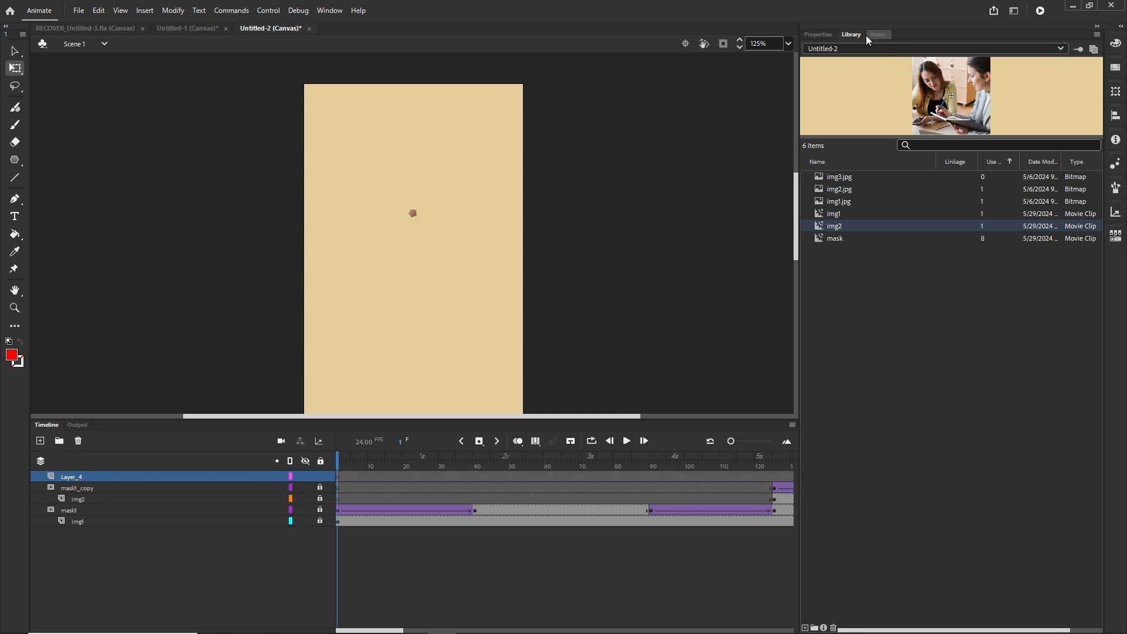
double_click(70, 474)
text(img)
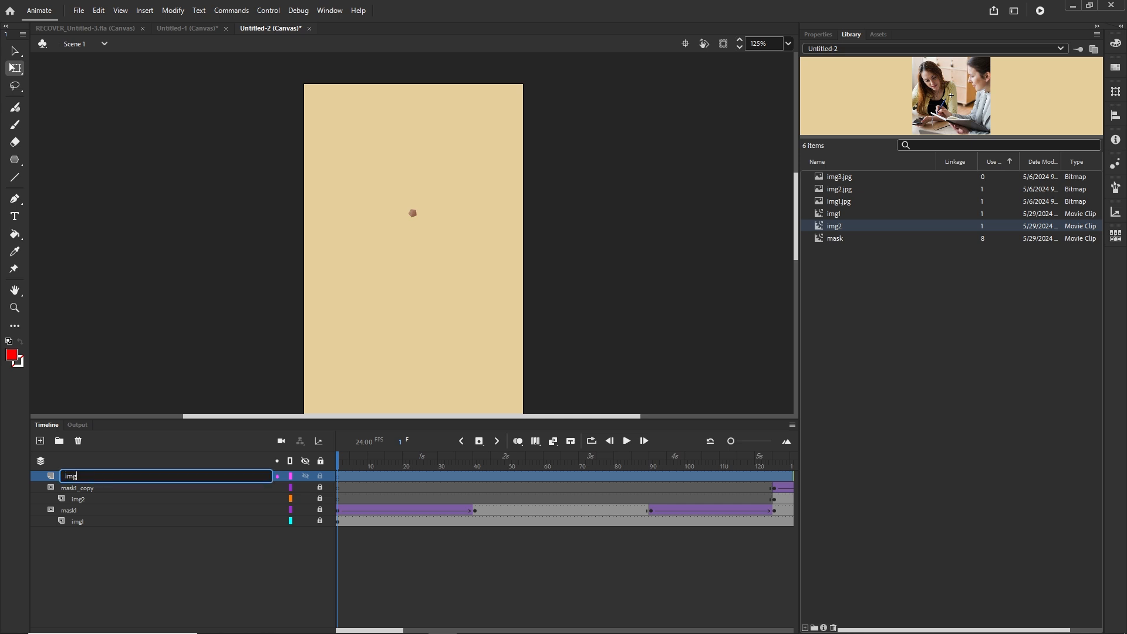
text(3)
key(Return)
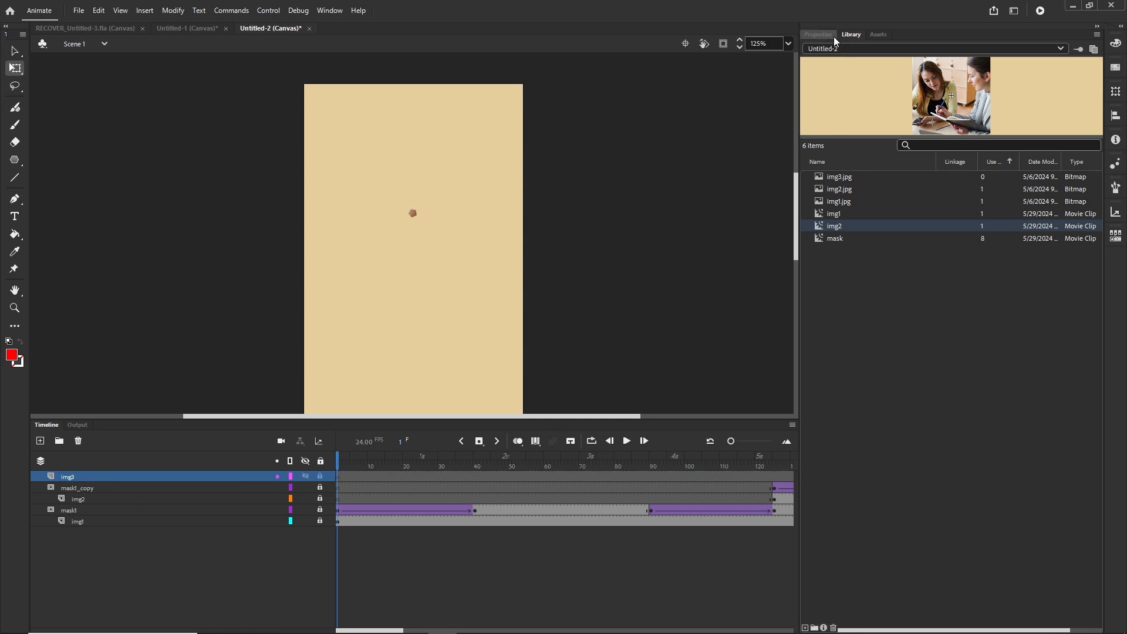
Step: Place img3.jpg from the library on the stage and convert it to a movie clip symbol named img3
click(840, 177)
drag(844, 178, 423, 222)
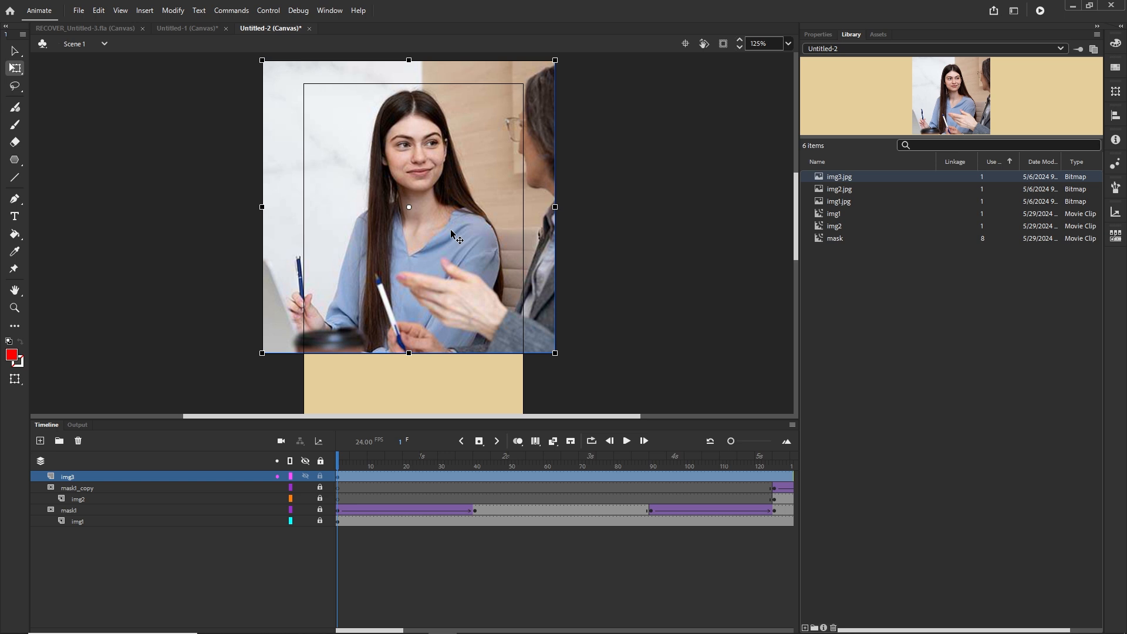
key(F8)
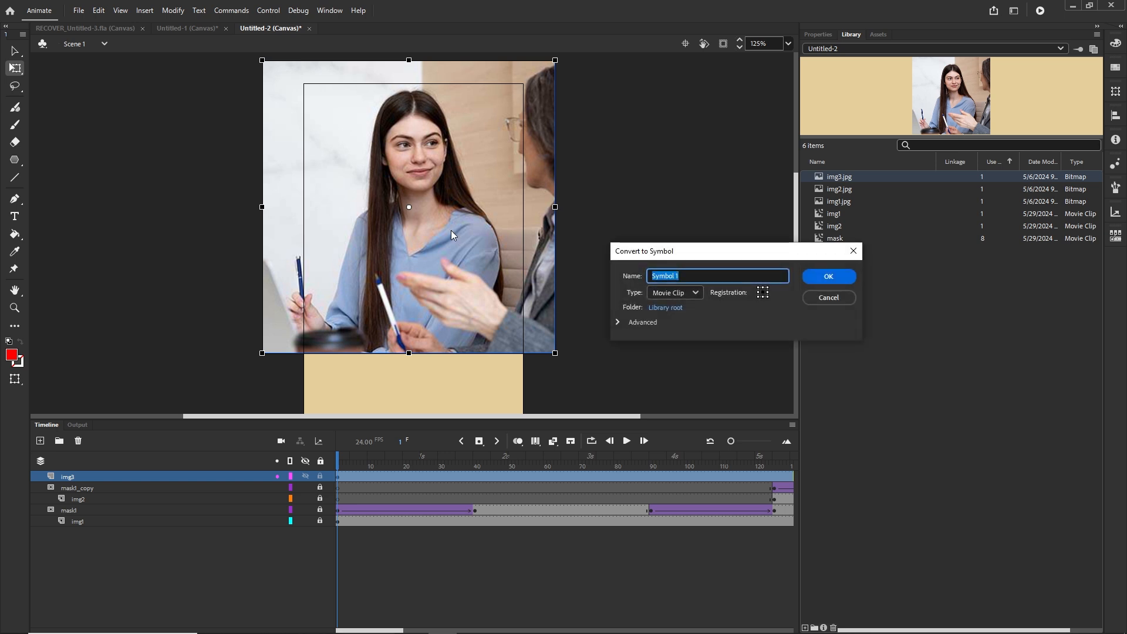
text(img3)
click(846, 276)
click(432, 561)
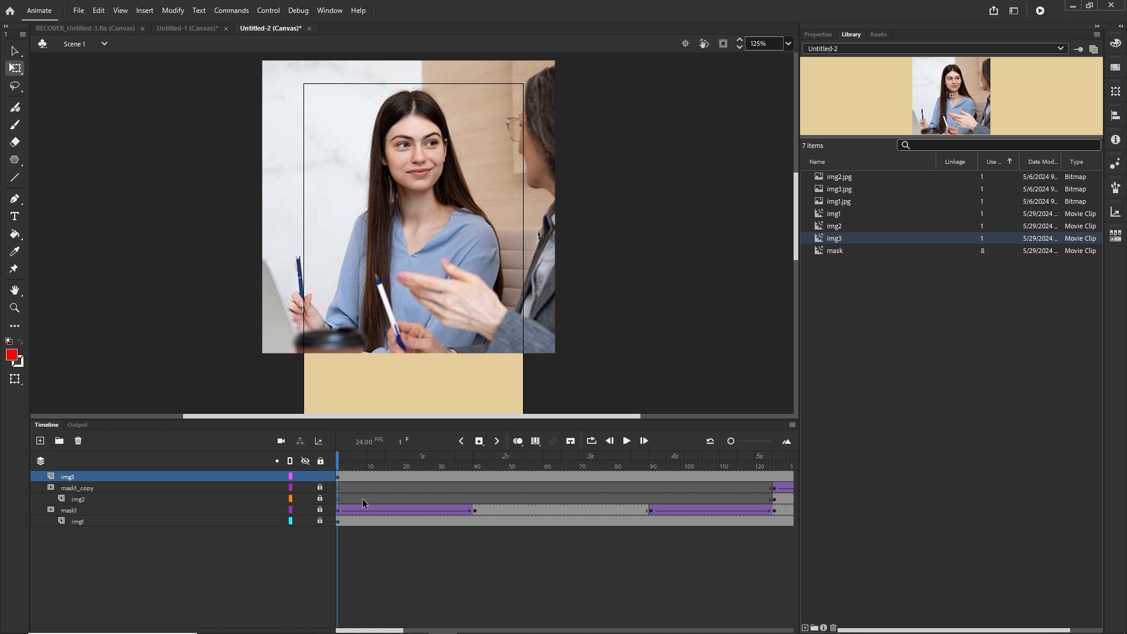
Step: Move the img3 layer's first keyframe to frame 250 and extend its frames to frame 360
click(338, 477)
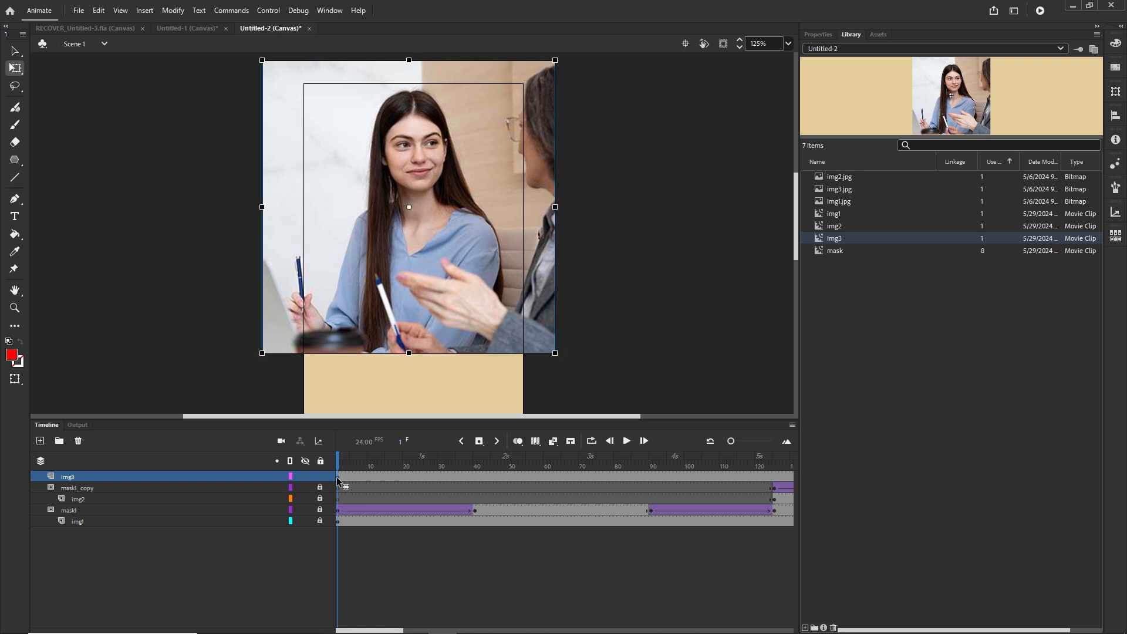
drag(338, 482, 651, 476)
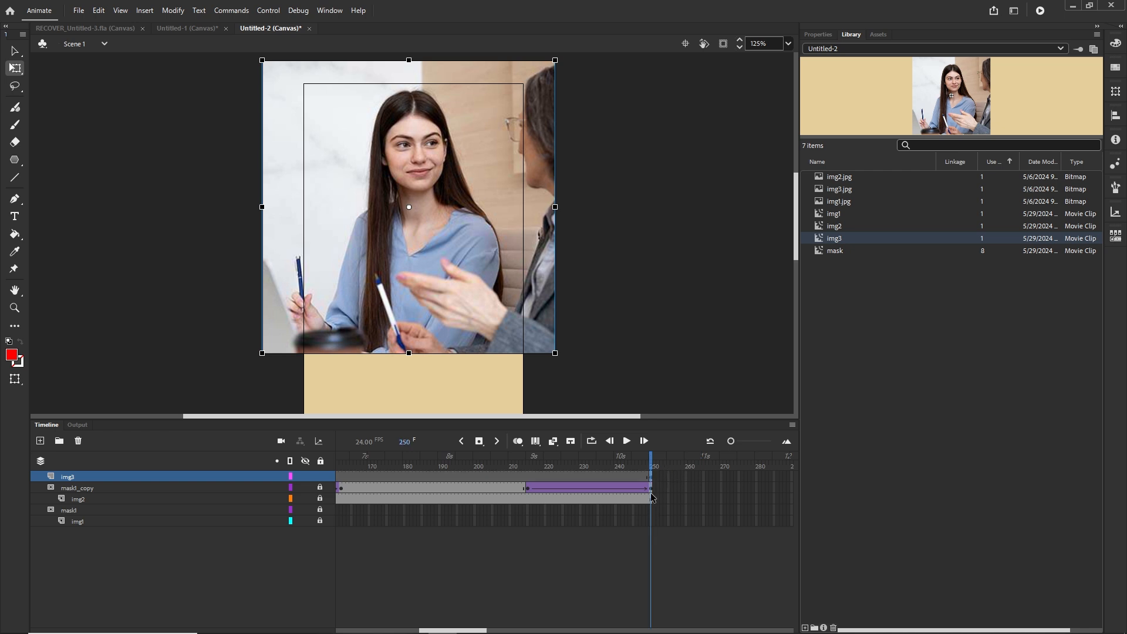
drag(461, 630, 523, 631)
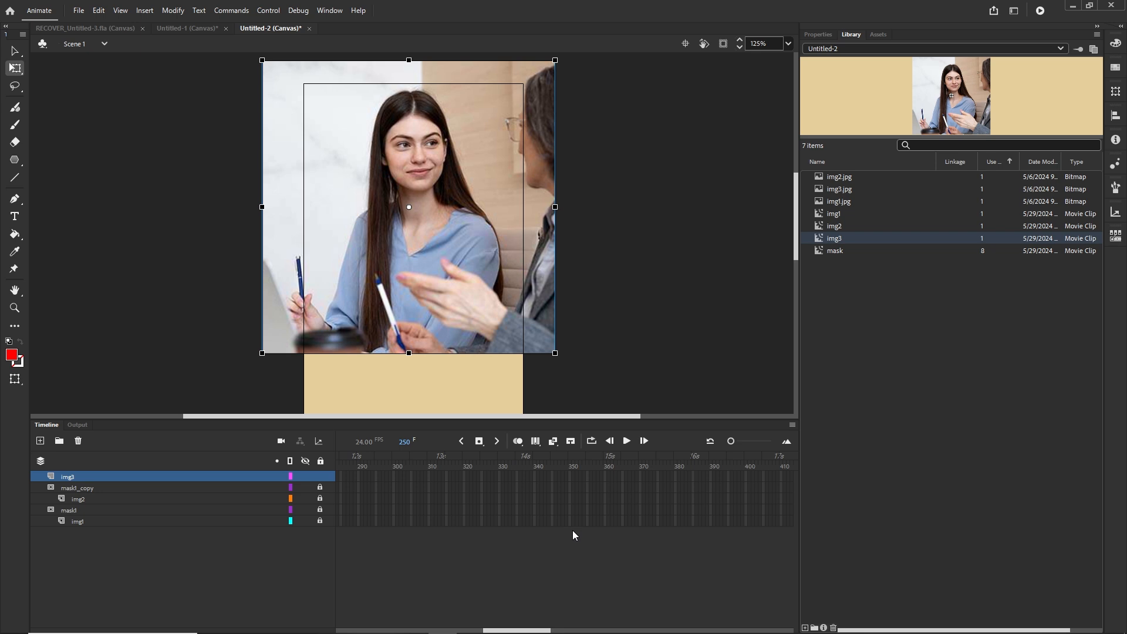
click(608, 476)
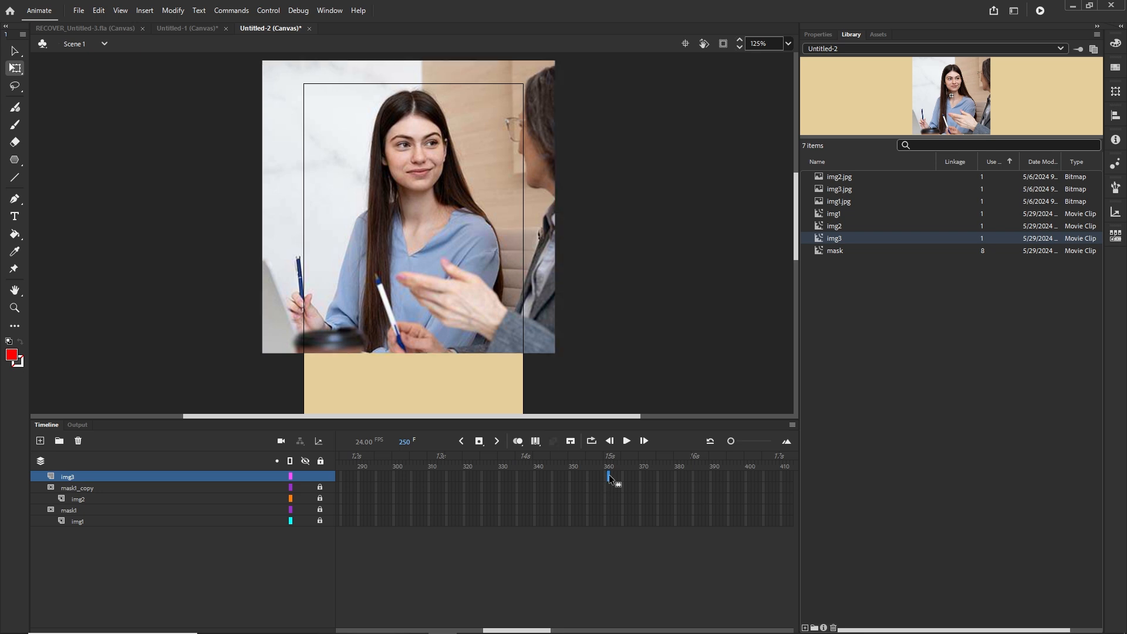
key(F5)
drag(609, 461, 397, 465)
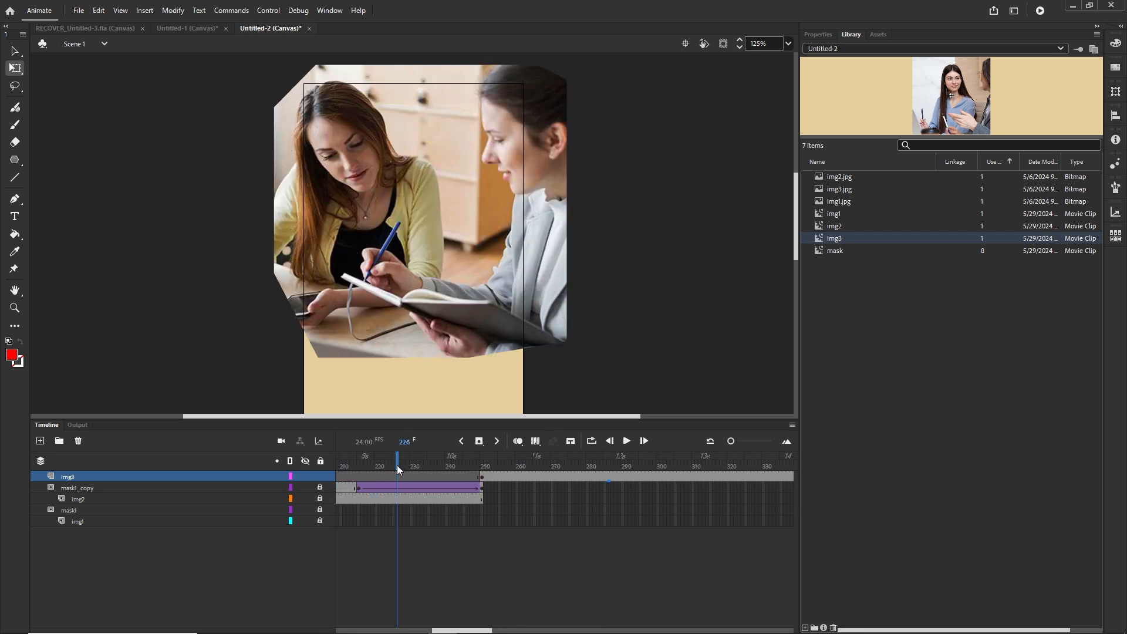
Step: Duplicate the mask1_copy layer and move the duplicate above the img3 layer
click(76, 491)
right_click(77, 489)
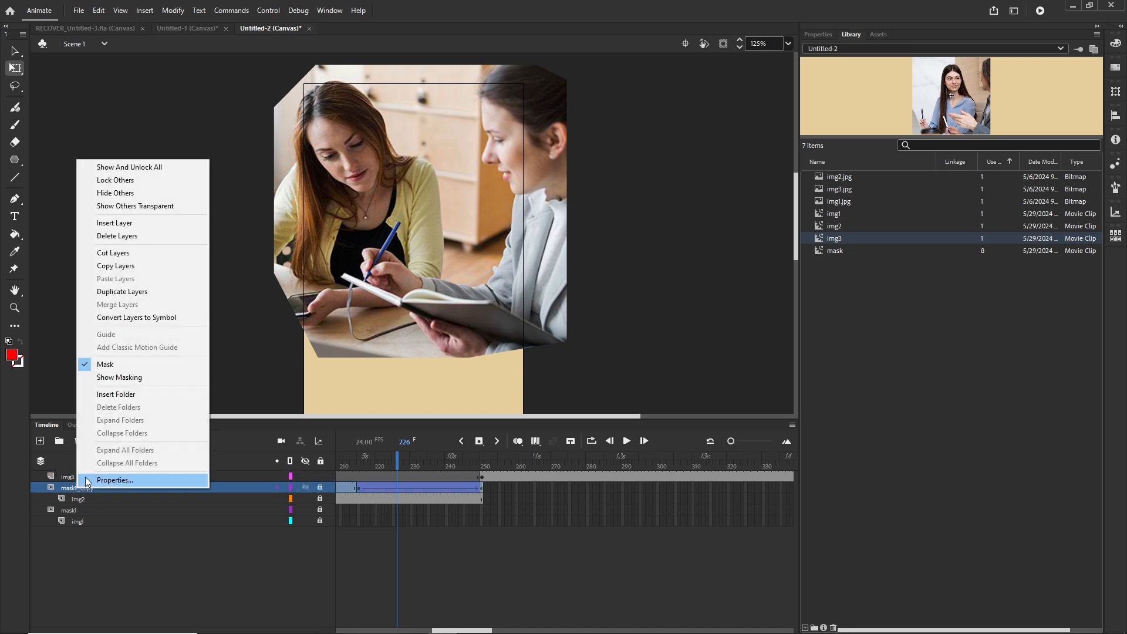
click(126, 292)
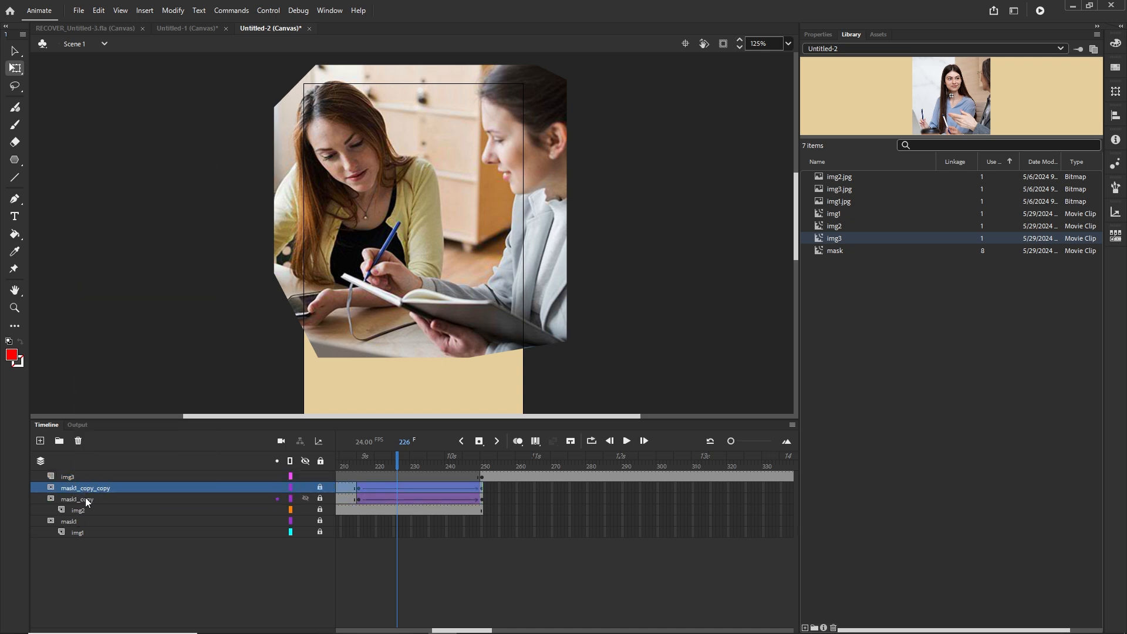
drag(86, 489, 85, 472)
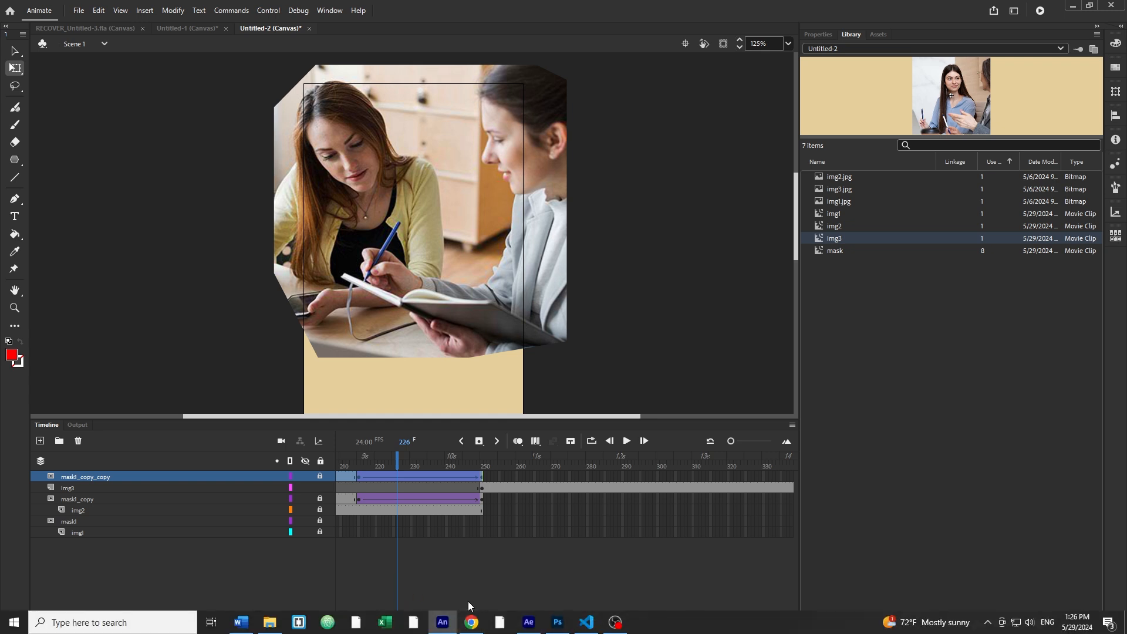
Step: Shift all the mask animation frames of the mask1_copy_copy layer so that they start at frame 250, aligned with img3
drag(464, 631, 422, 631)
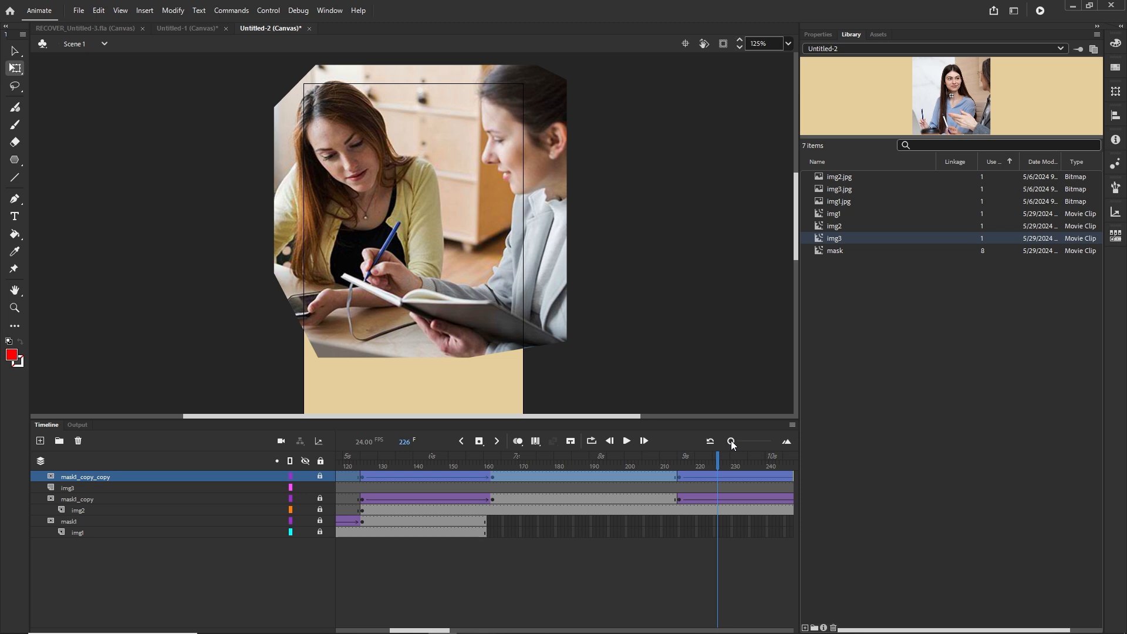
drag(731, 441, 726, 449)
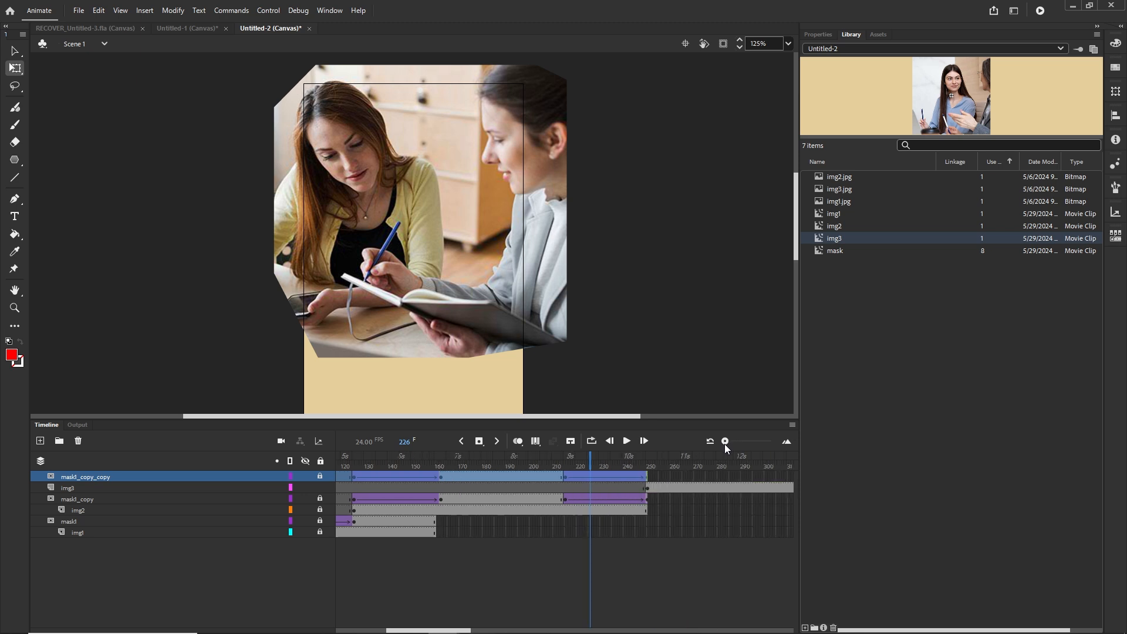
click(684, 575)
click(648, 478)
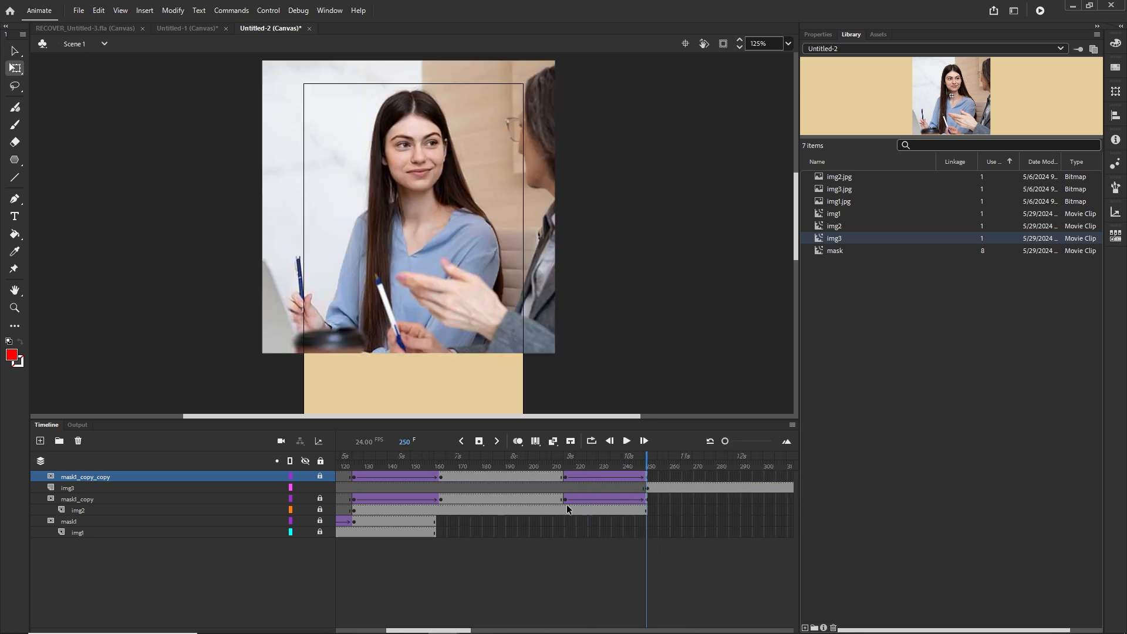
click(355, 480)
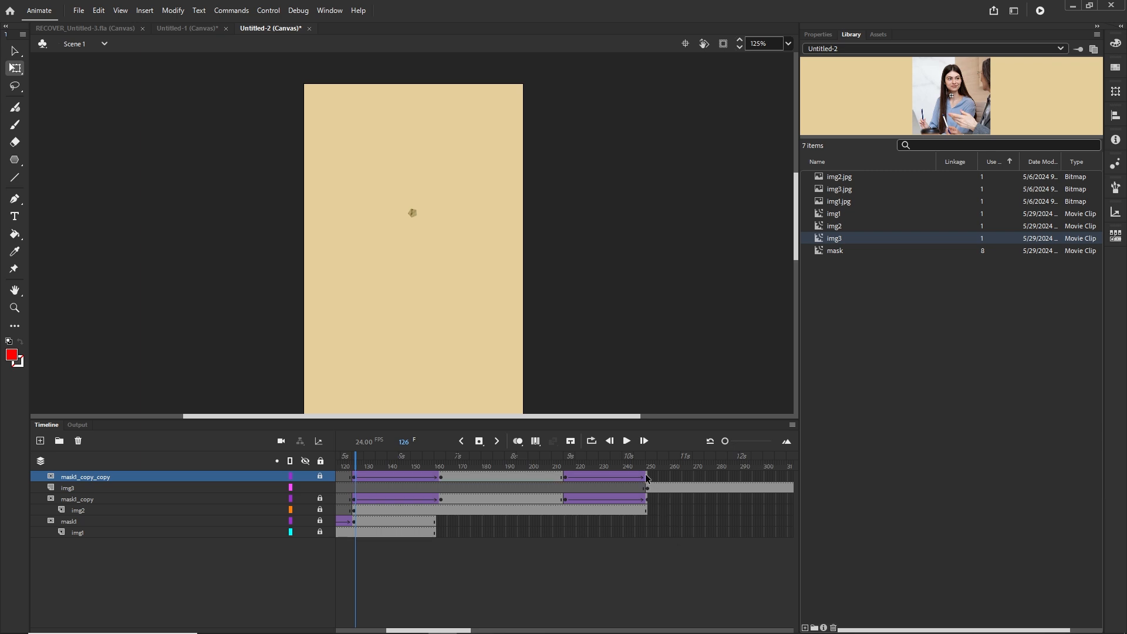
click(648, 478)
click(355, 480)
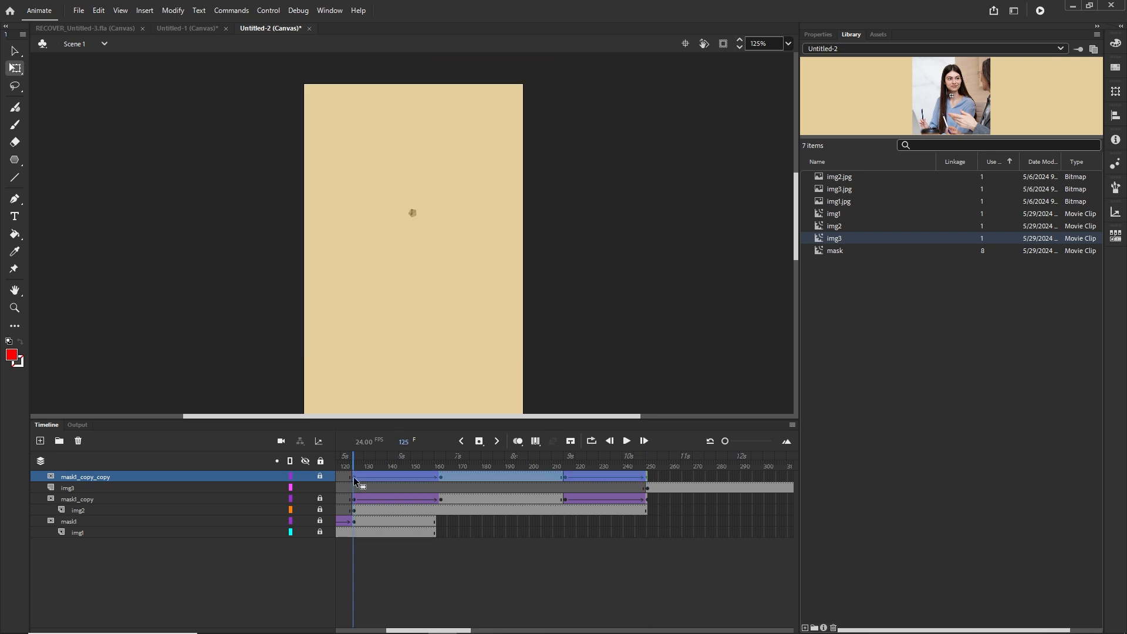
drag(354, 480, 436, 463)
click(435, 463)
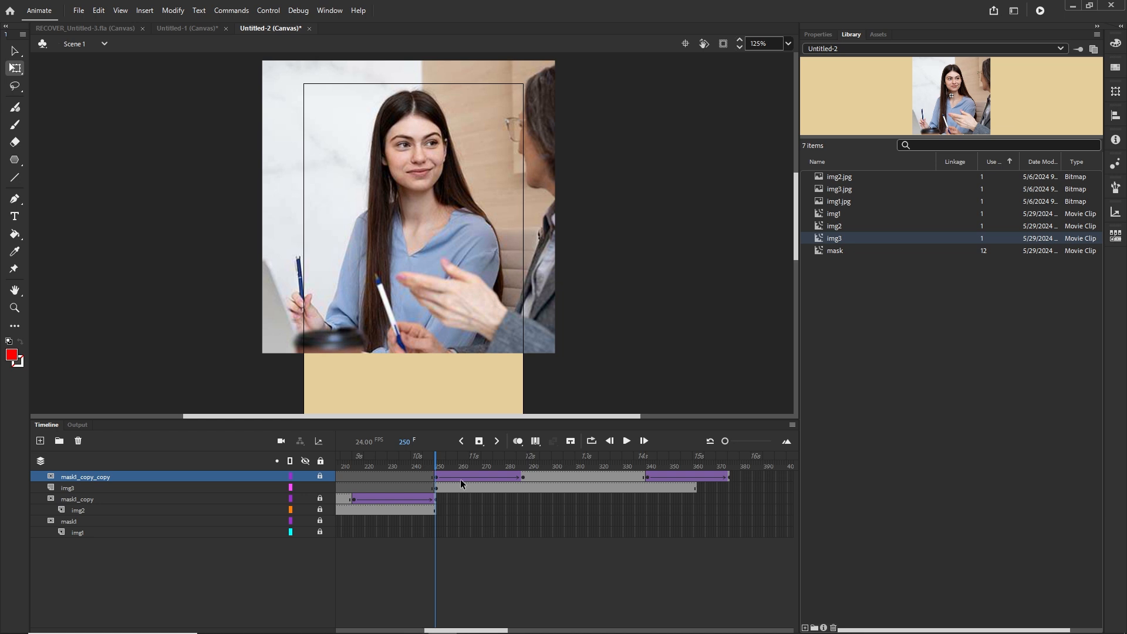
Step: Turn the Mask setting of mask1_copy_copy off and on again so it masks the img3 layer, and scrub to check it
right_click(66, 478)
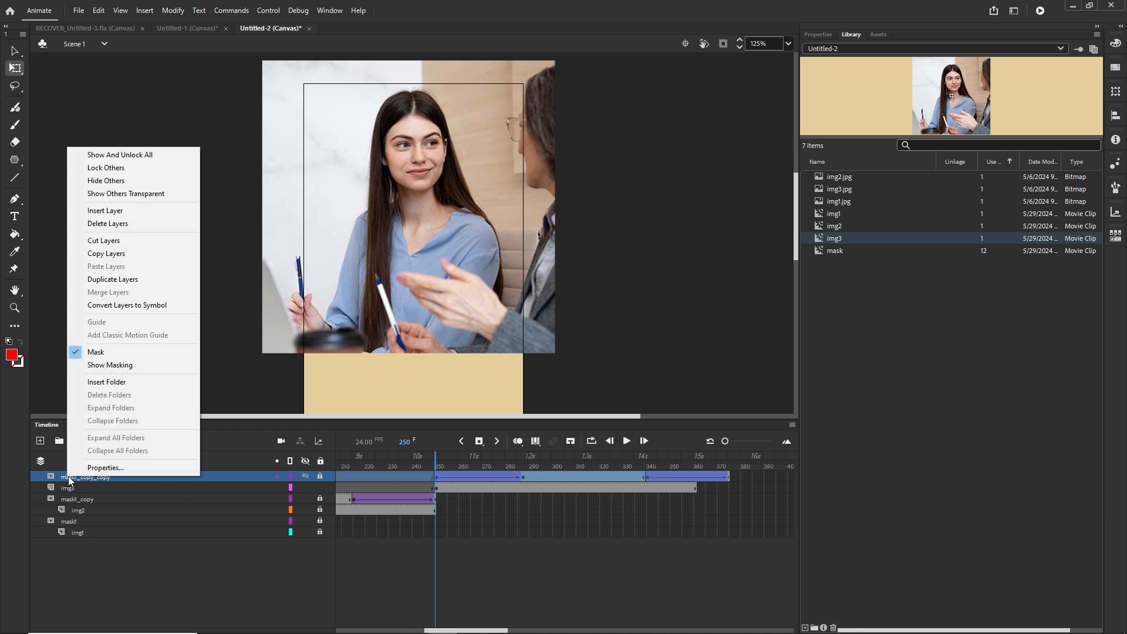
click(94, 347)
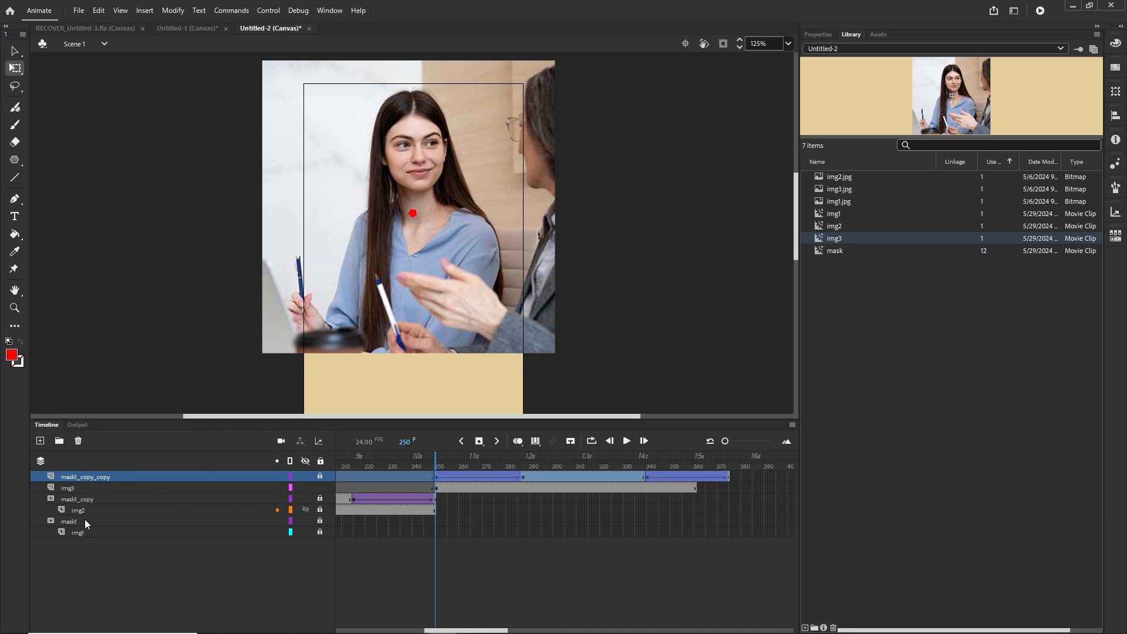
right_click(75, 477)
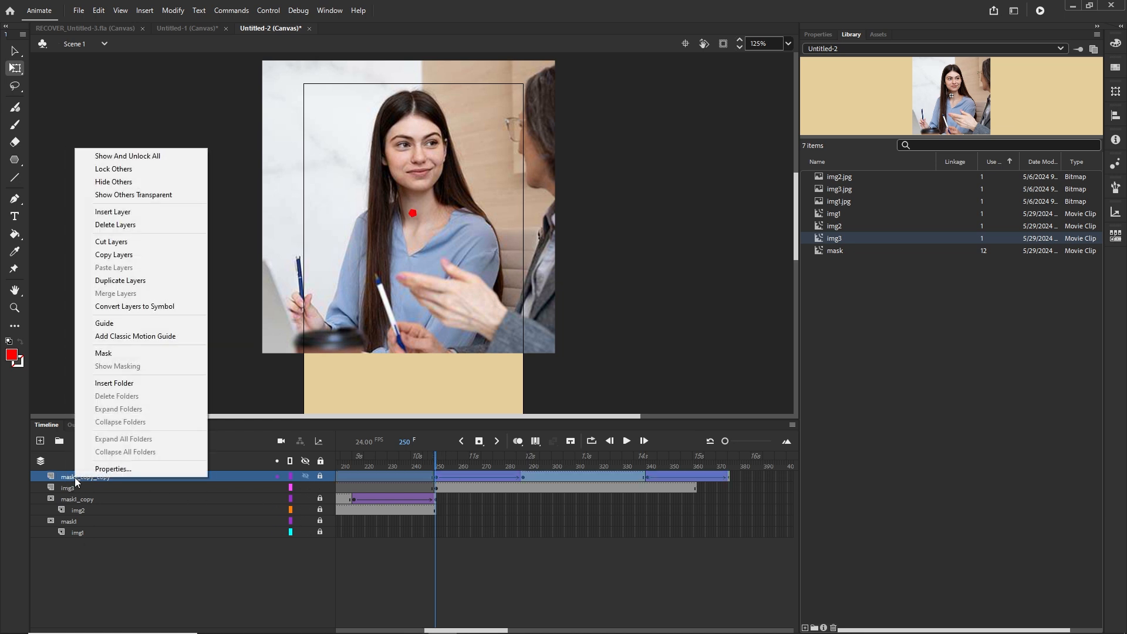
click(111, 354)
drag(435, 461, 630, 466)
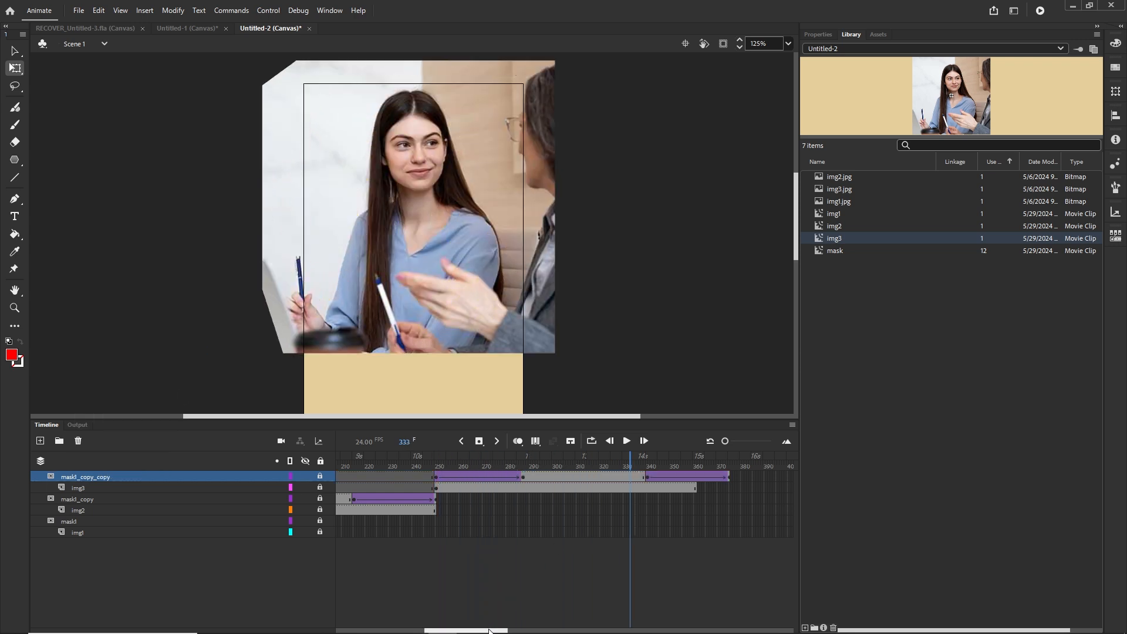
Step: Extend the frames of the img3 and mask1_copy_copy layers to frame 399
drag(489, 630, 537, 631)
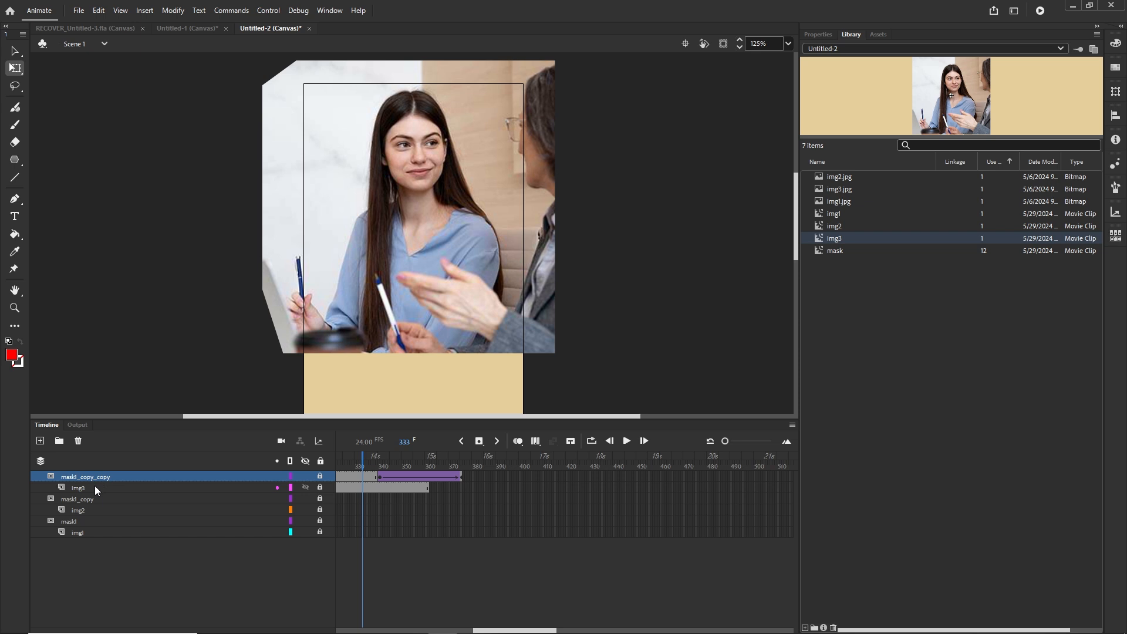
click(71, 492)
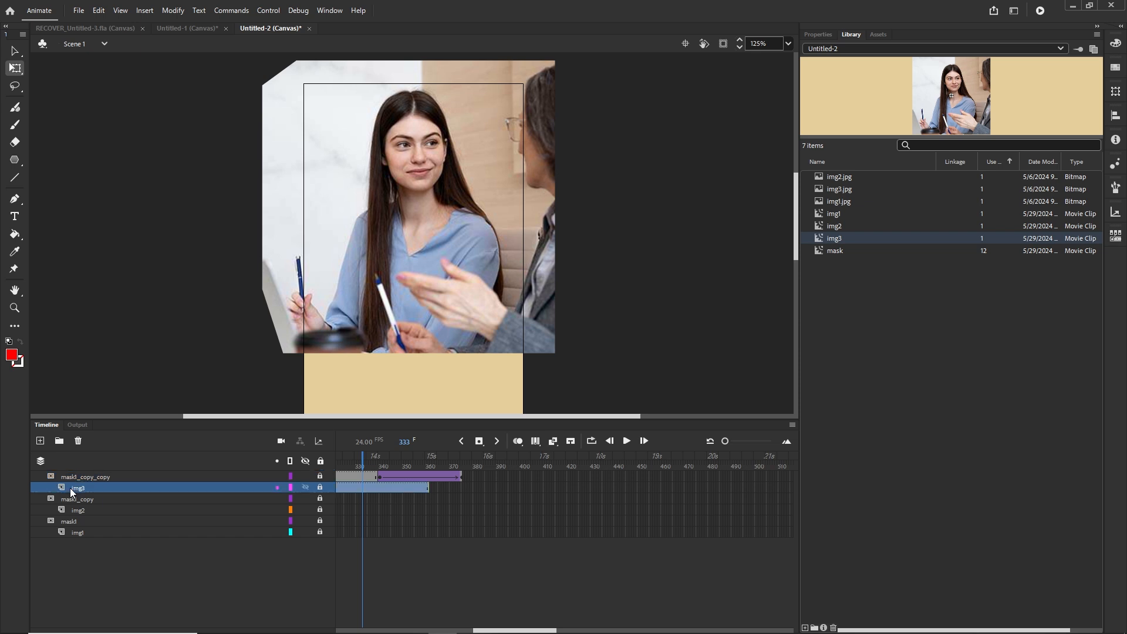
click(518, 490)
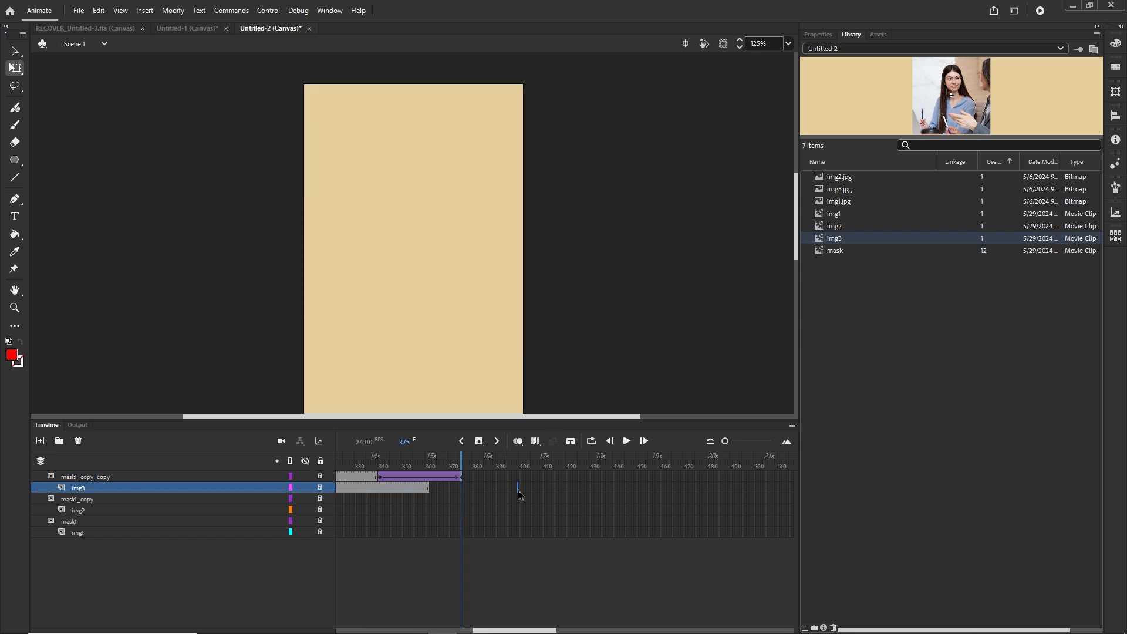
key(F5)
click(518, 478)
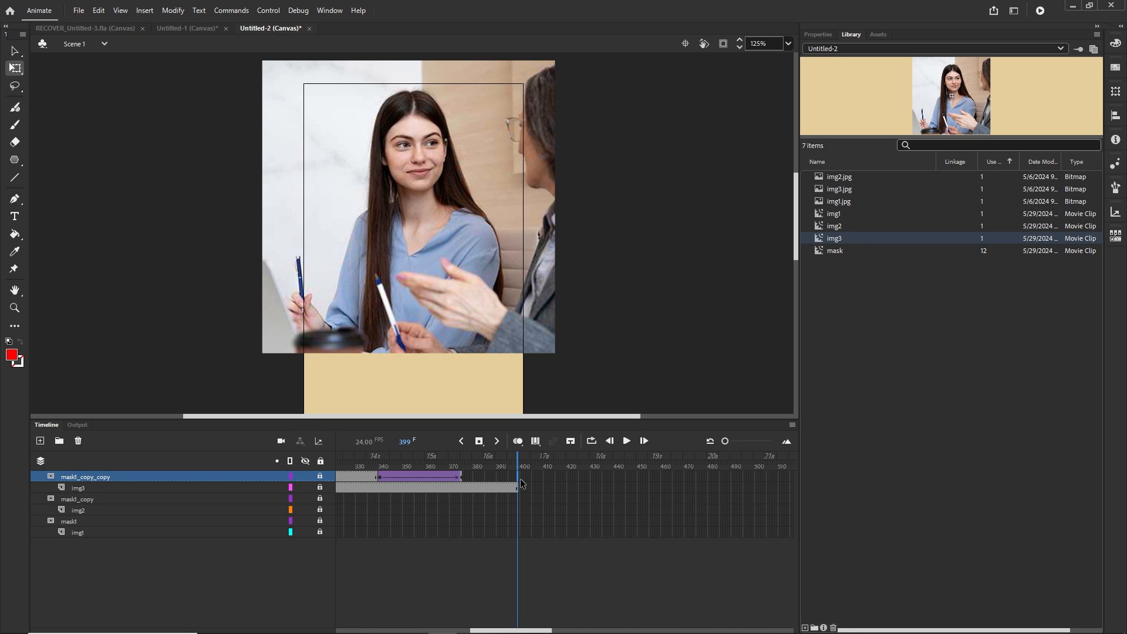
key(F5)
Step: Test the movie in the browser to review the three masked images, and return to the Animate timeline
drag(518, 457, 365, 463)
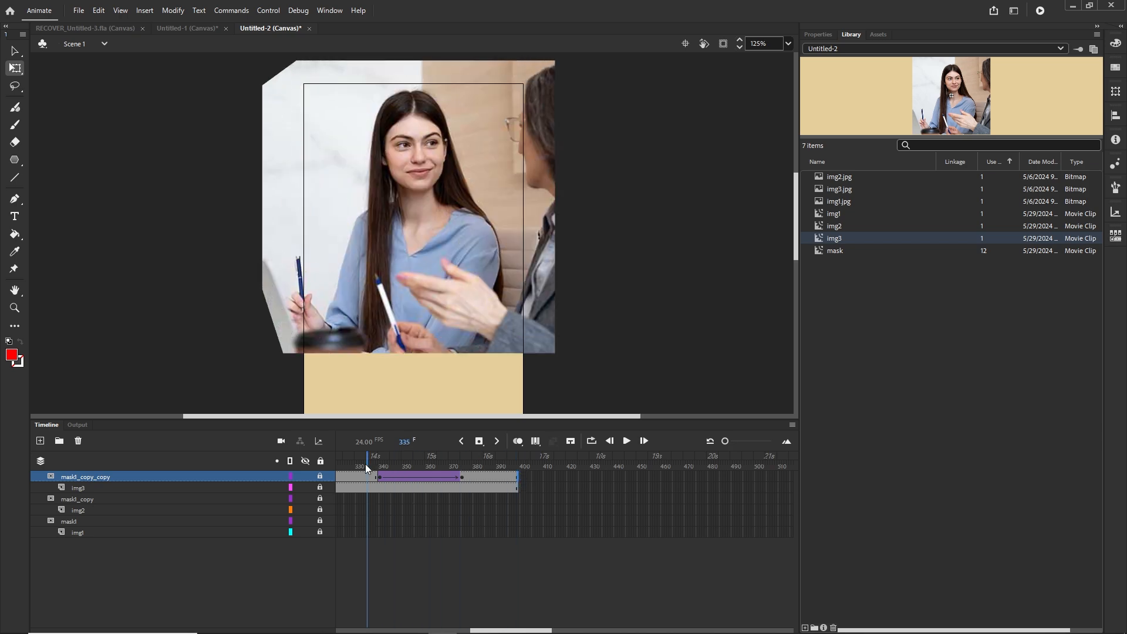
key(ctrl+Return)
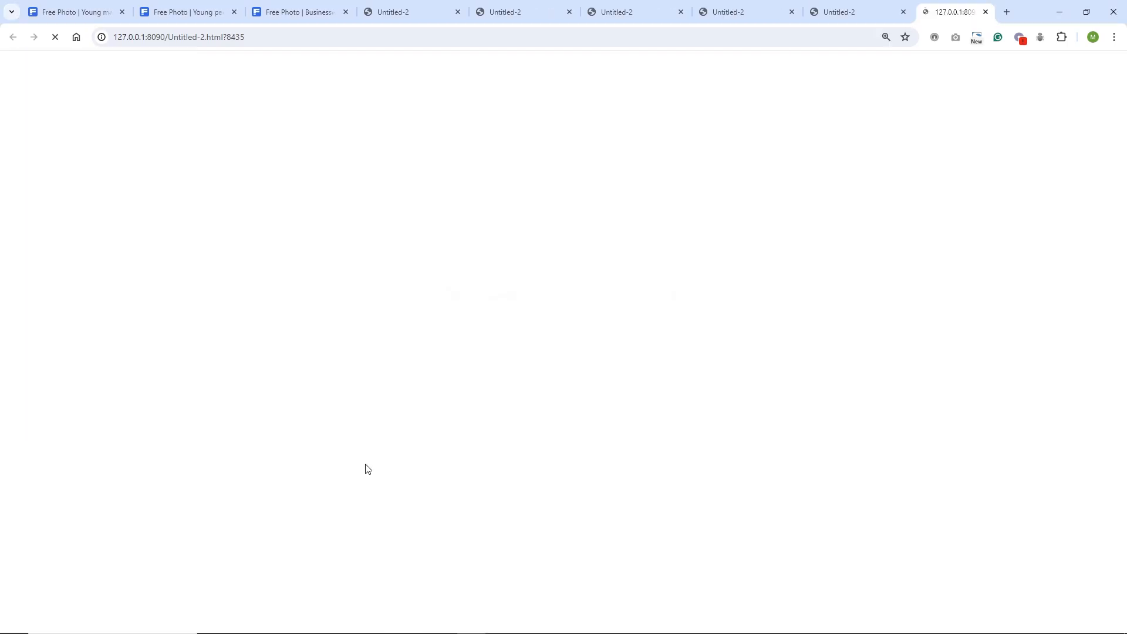
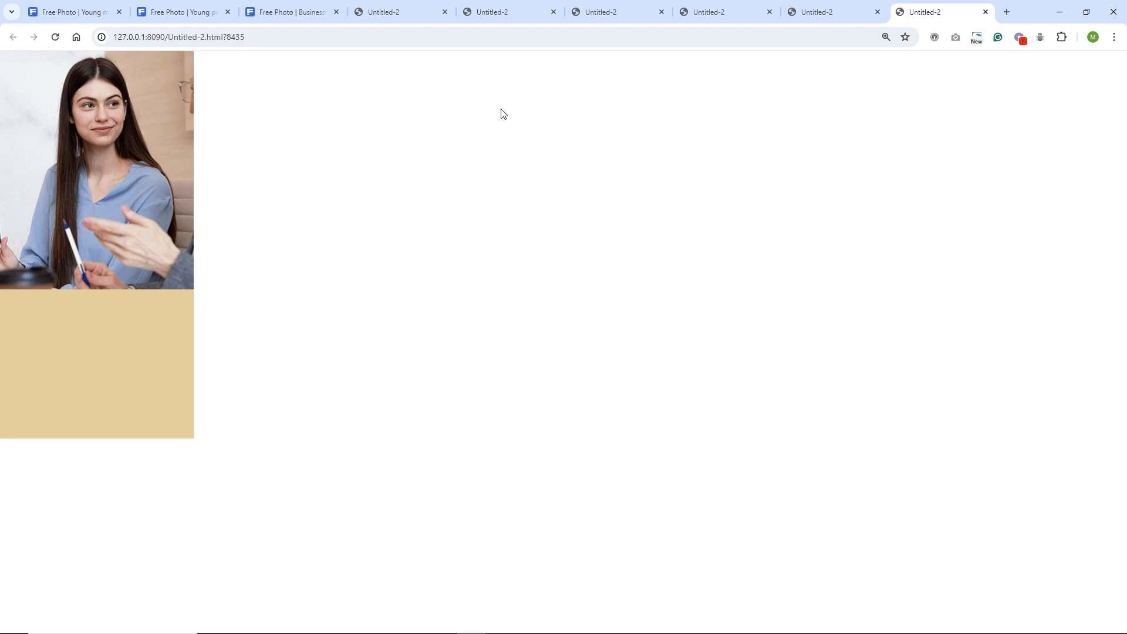
click(442, 624)
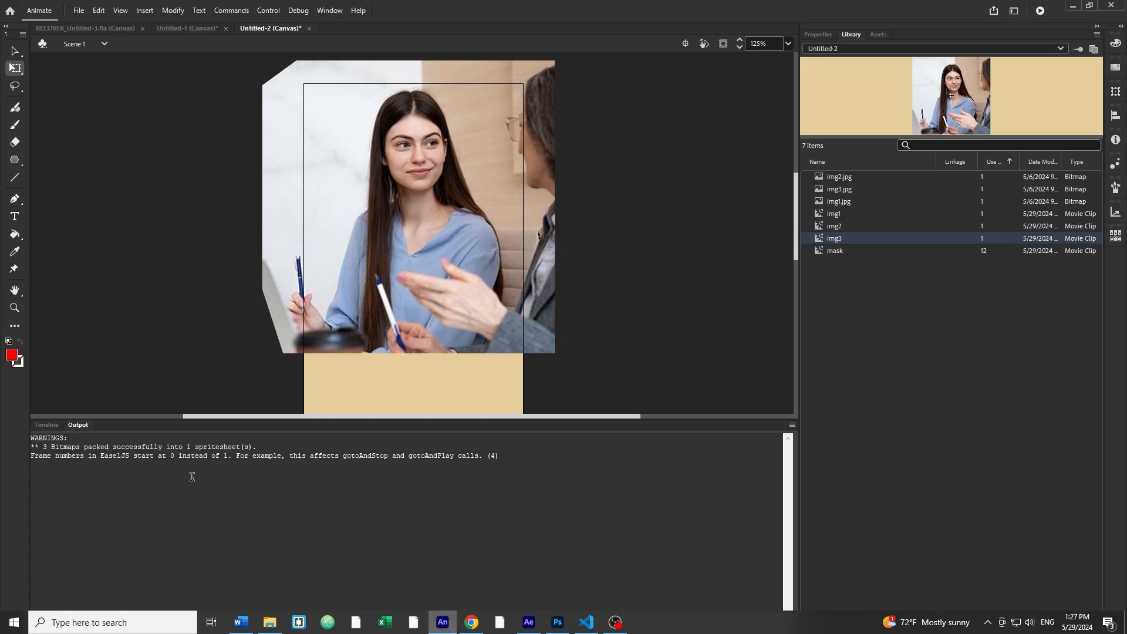
click(51, 426)
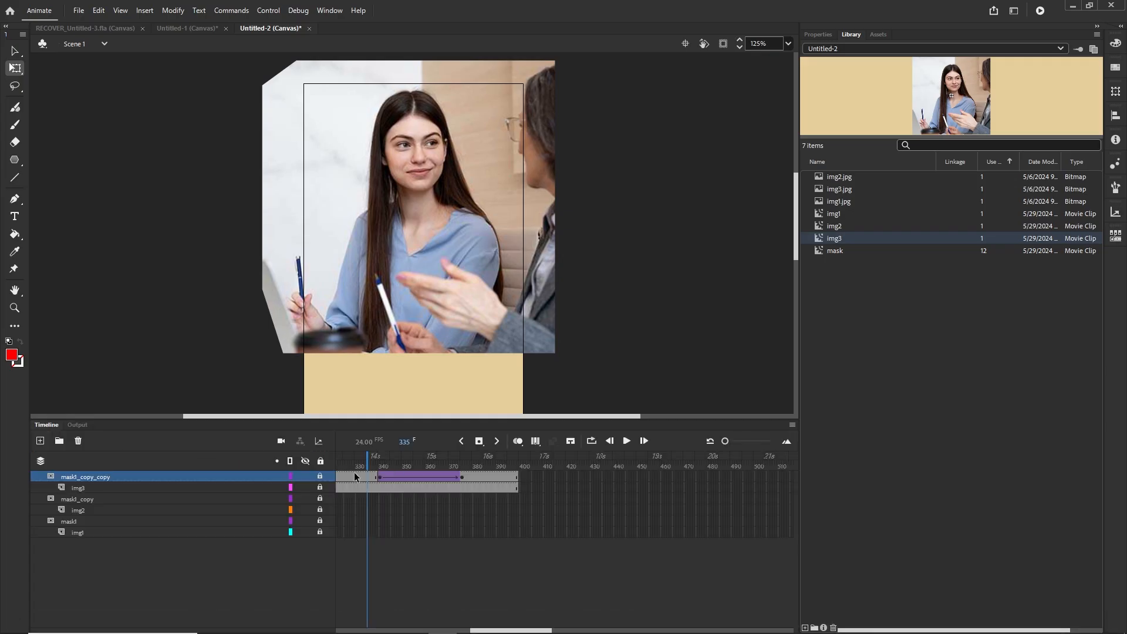
Step: Unlock the img1 and mask1 layers and hide the mask1 layer
click(786, 442)
click(786, 442)
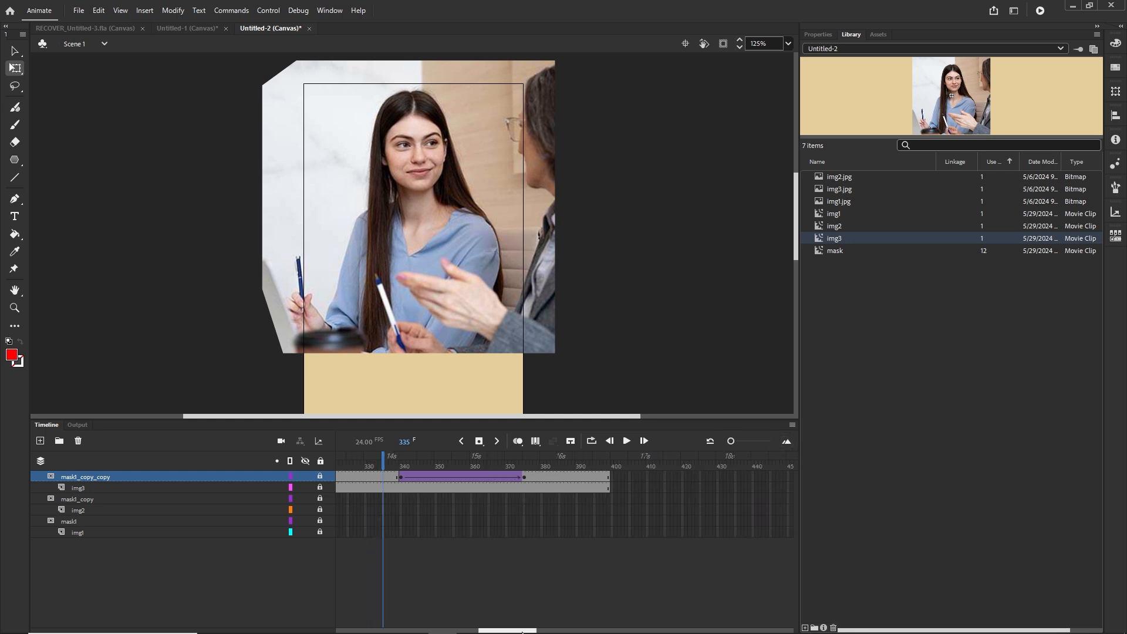
drag(522, 632, 380, 632)
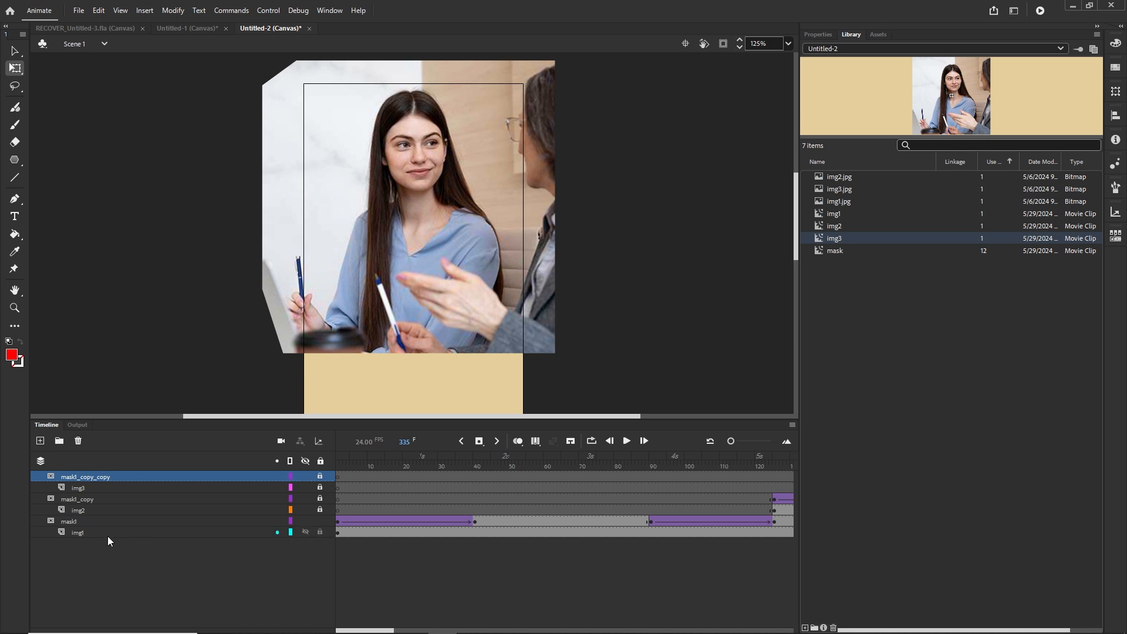
click(80, 531)
click(71, 521)
click(408, 461)
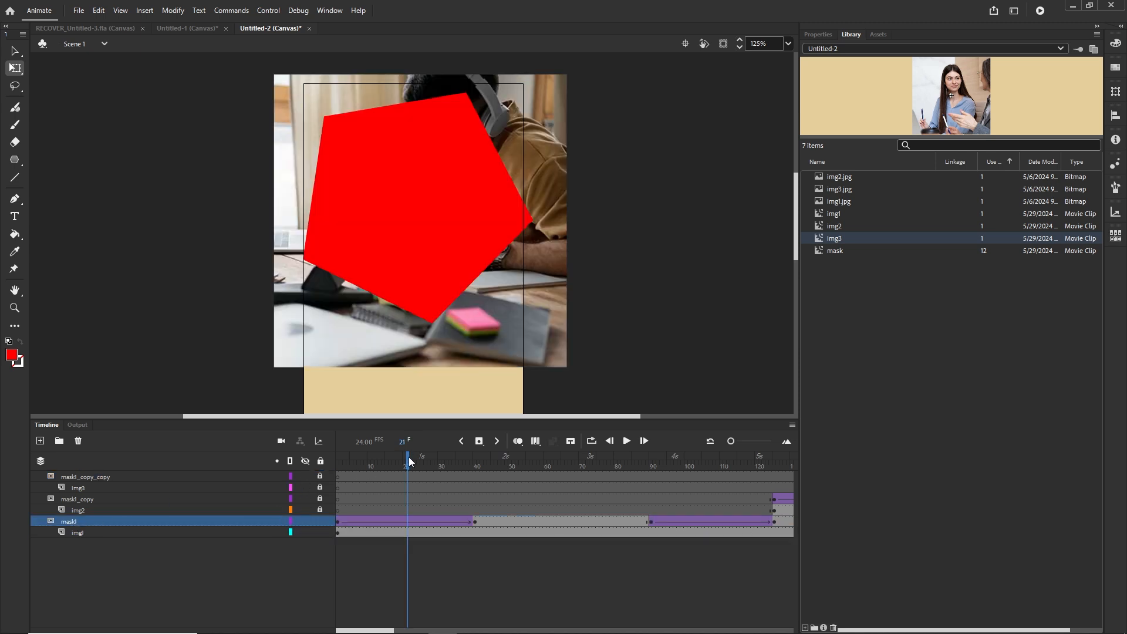
click(305, 521)
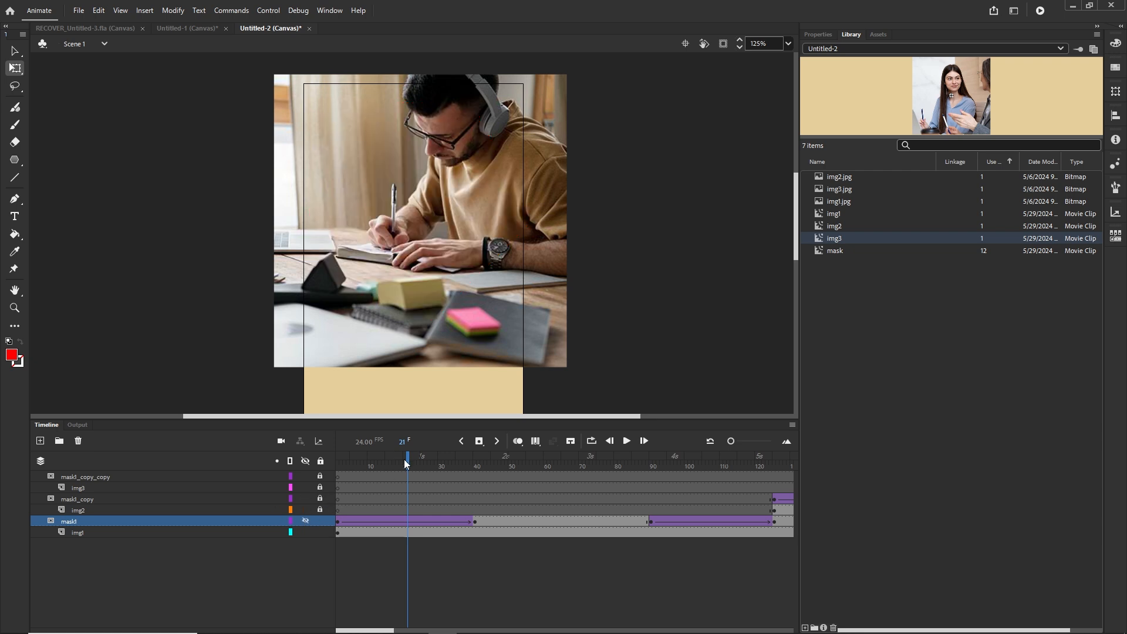
Step: Move the img1 instance at frame 1 to the right until its left edge sits just outside the stage's left edge
drag(405, 459, 369, 500)
click(338, 532)
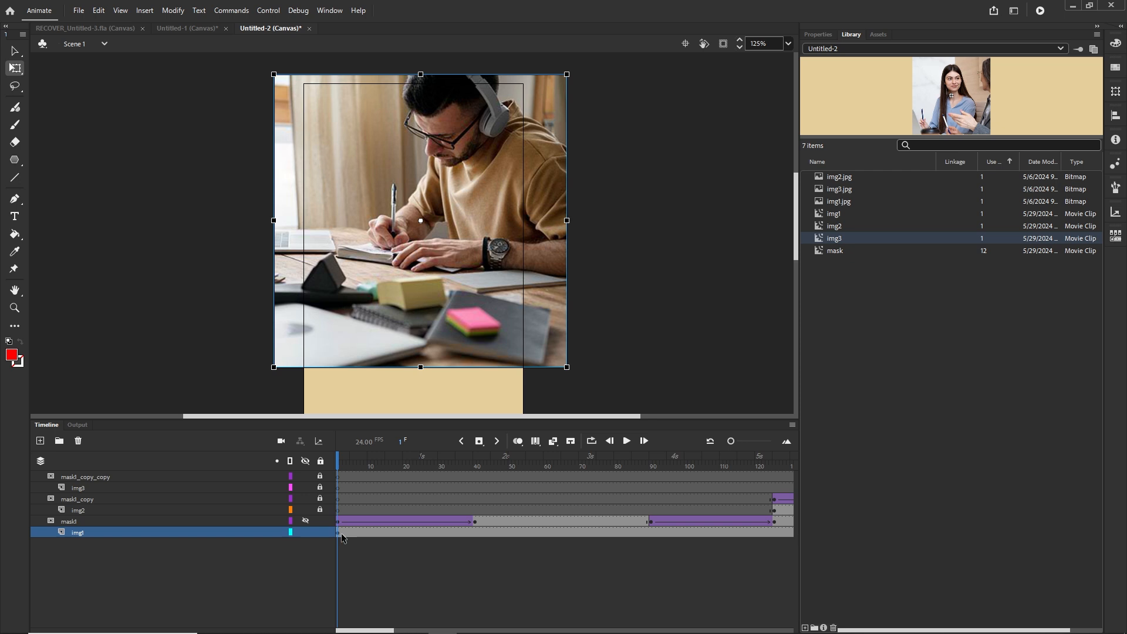
key(shift+Right)
key(shift+Right)
key(shift+Right)
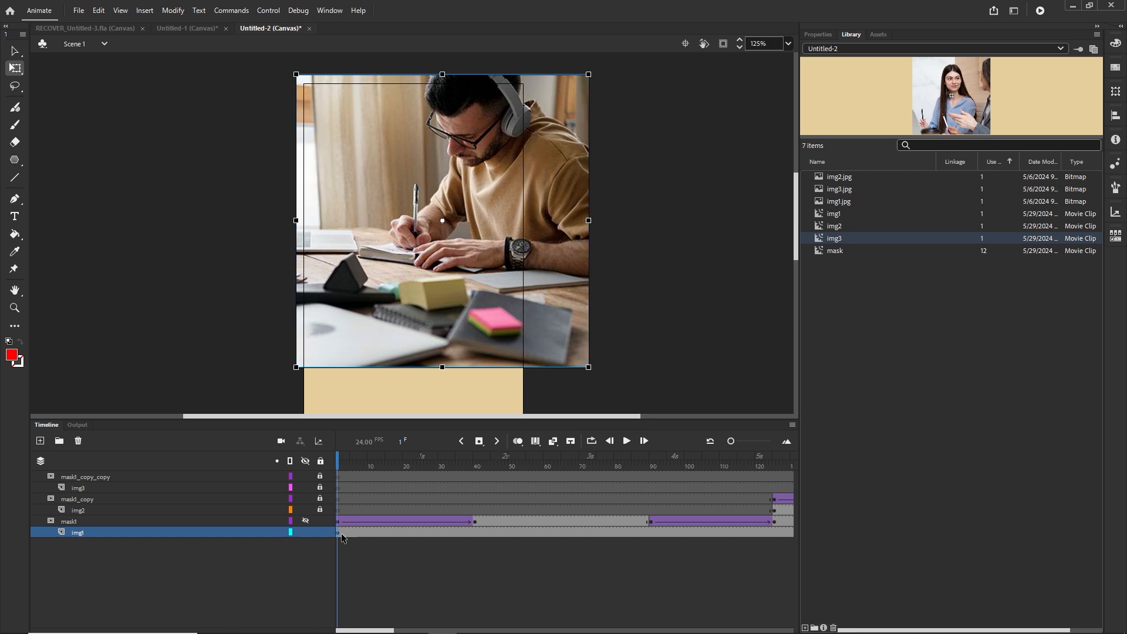
key(shift+Right)
key(Left)
key(Left)
key(Left)
key(Left)
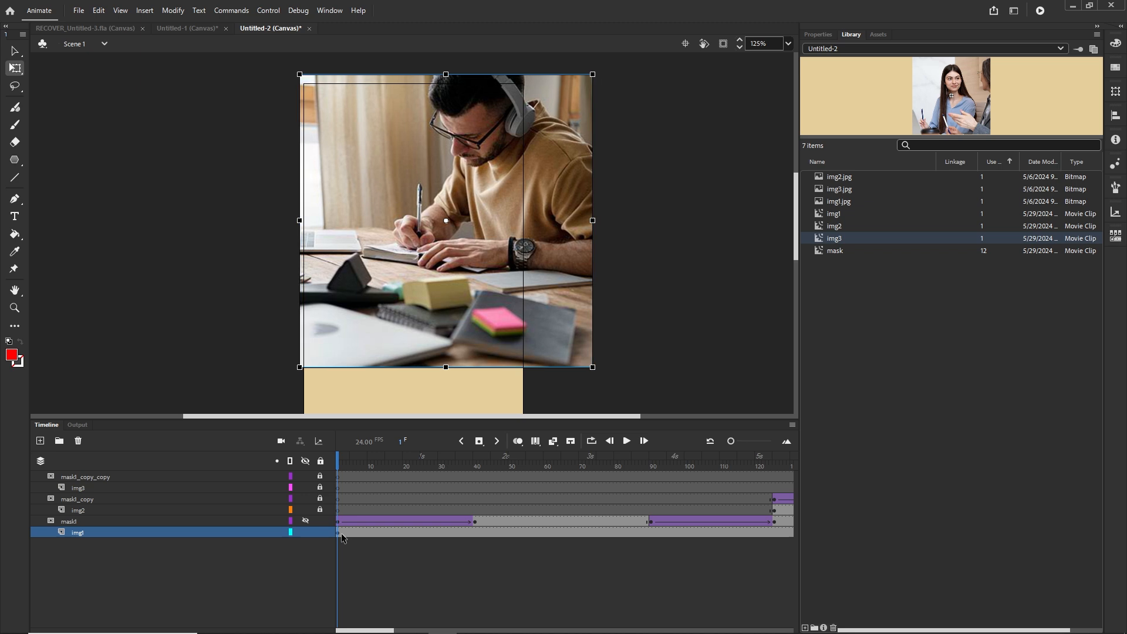
key(Left)
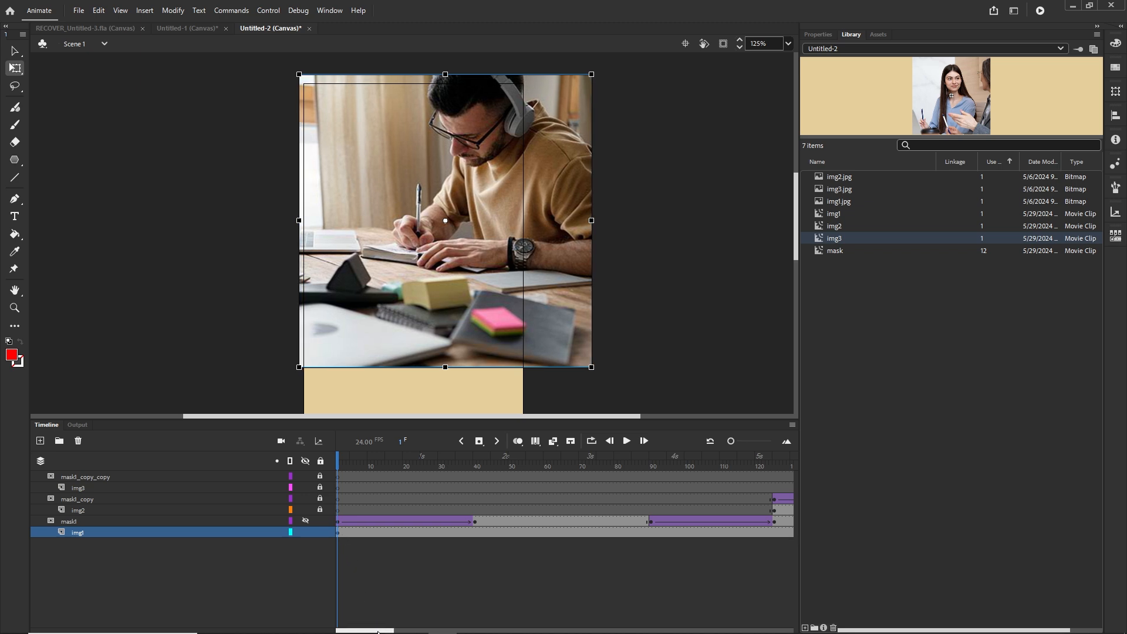
Step: Insert a keyframe at frame 125 on the img1 layer and move the image left until its right edge is near the stage's right edge
drag(377, 631, 403, 632)
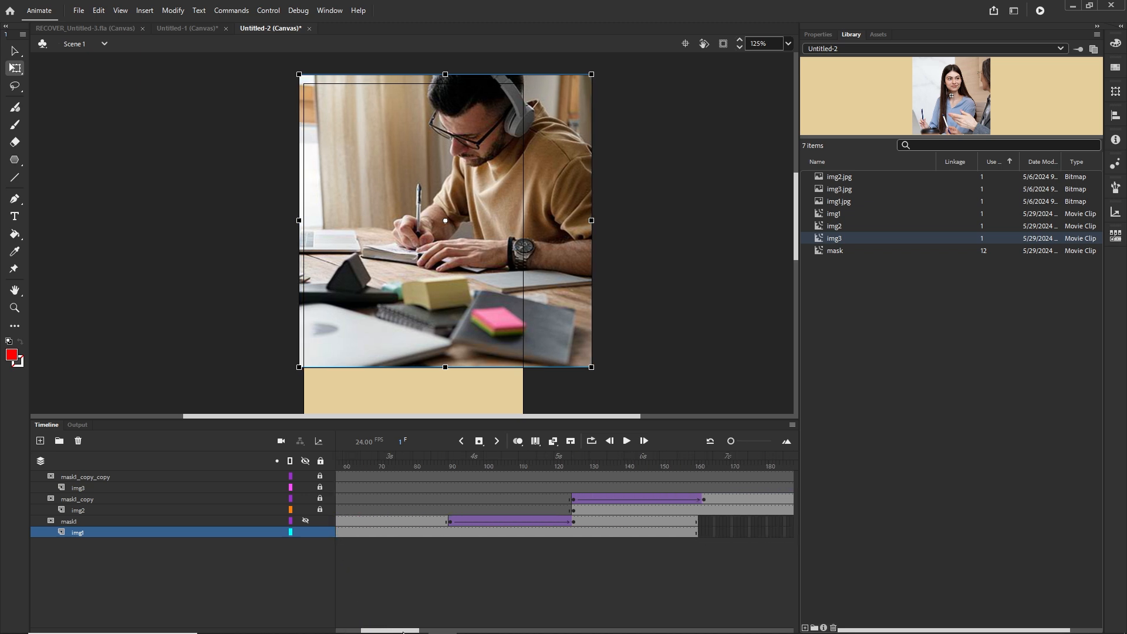
click(573, 532)
key(F6)
key(shift+Left)
key(shift+Left)
key(shift+Left)
key(shift+Left)
key(shift+Left)
key(shift+Left)
key(shift+Left)
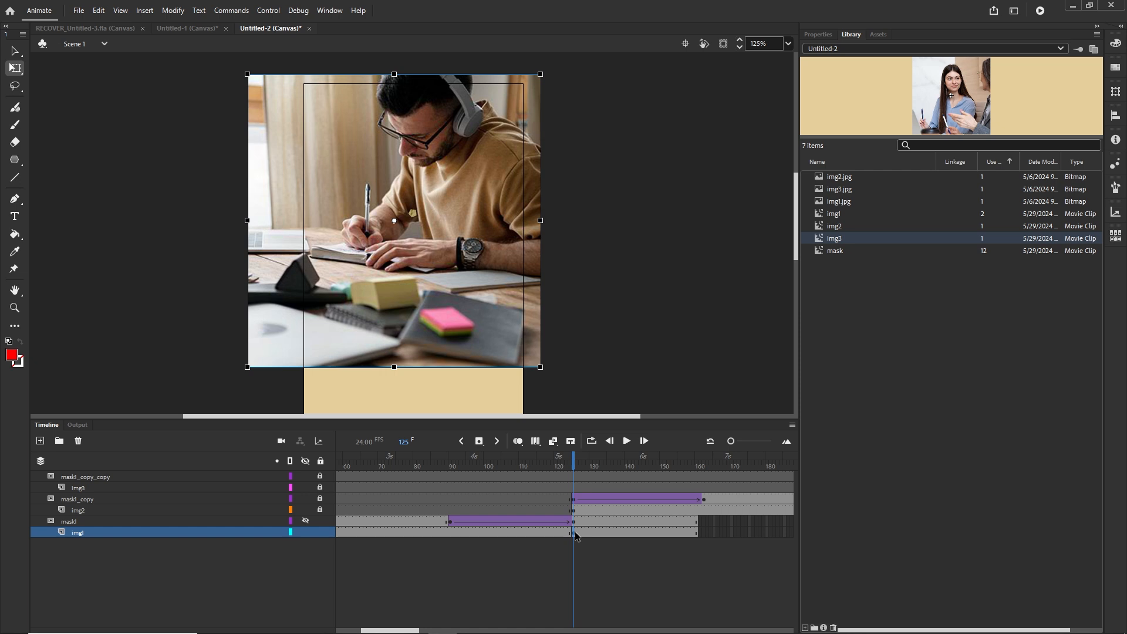
Step: Create a classic tween between the img1 keyframes at frames 1 and 125
click(425, 532)
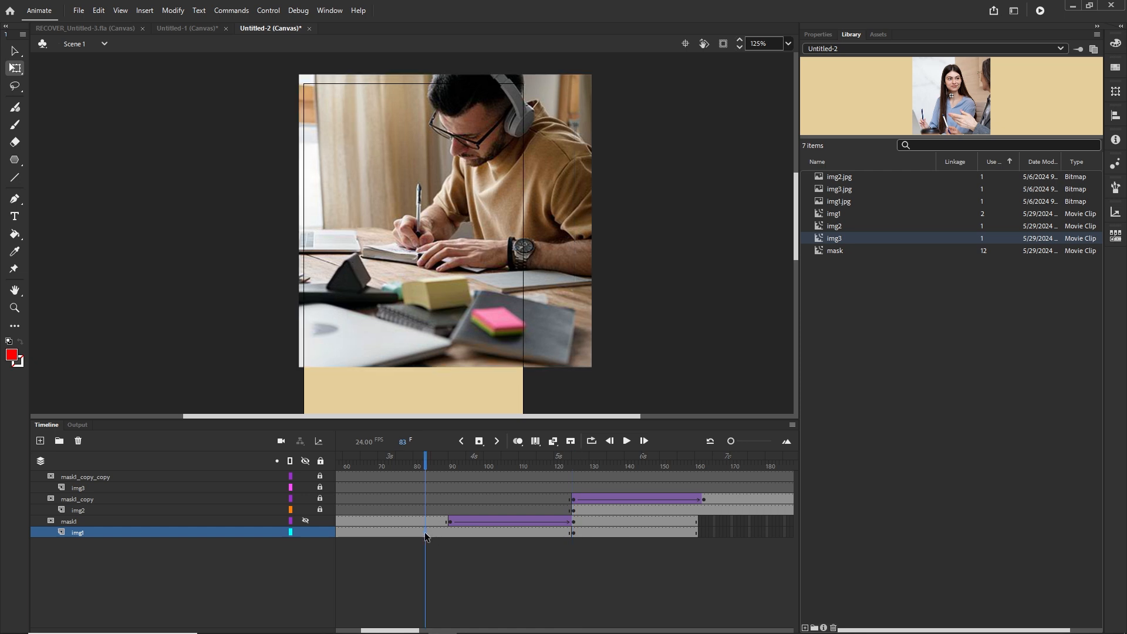
right_click(425, 533)
click(467, 194)
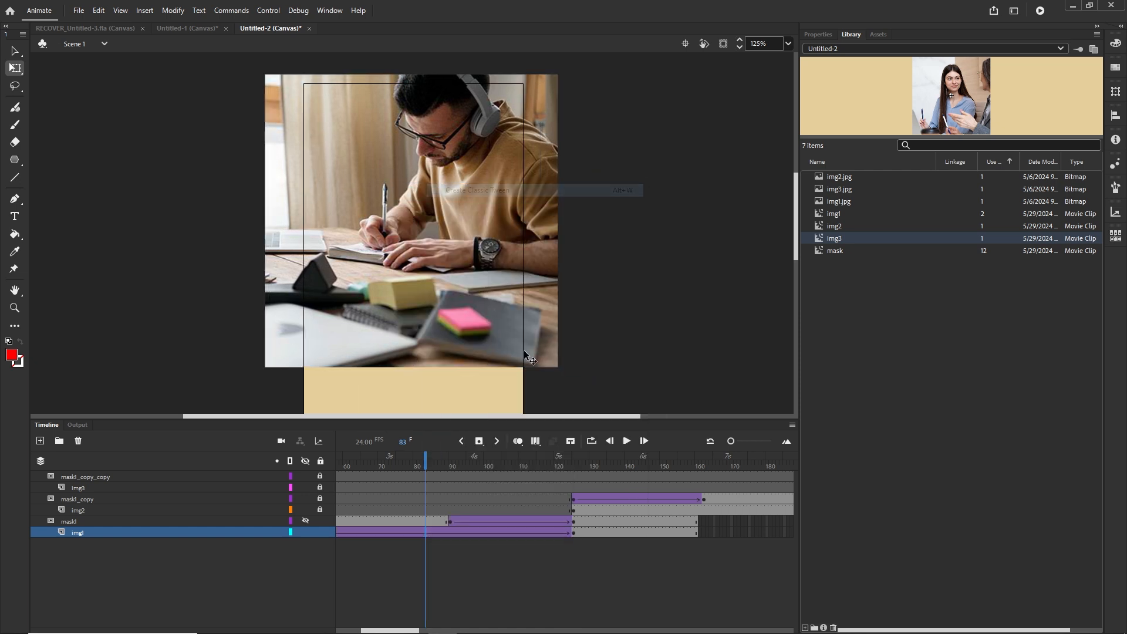
Step: Test the movie in the browser to review the sliding motion of img1, and return to the Animate timeline
drag(443, 455, 272, 460)
key(ctrl+Return)
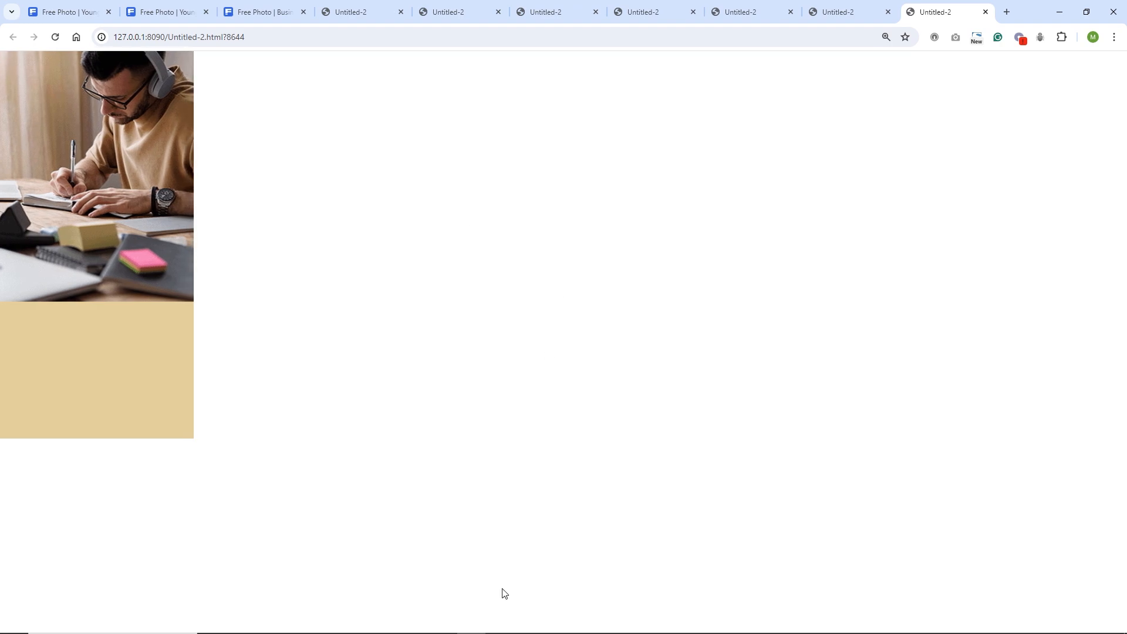
click(442, 628)
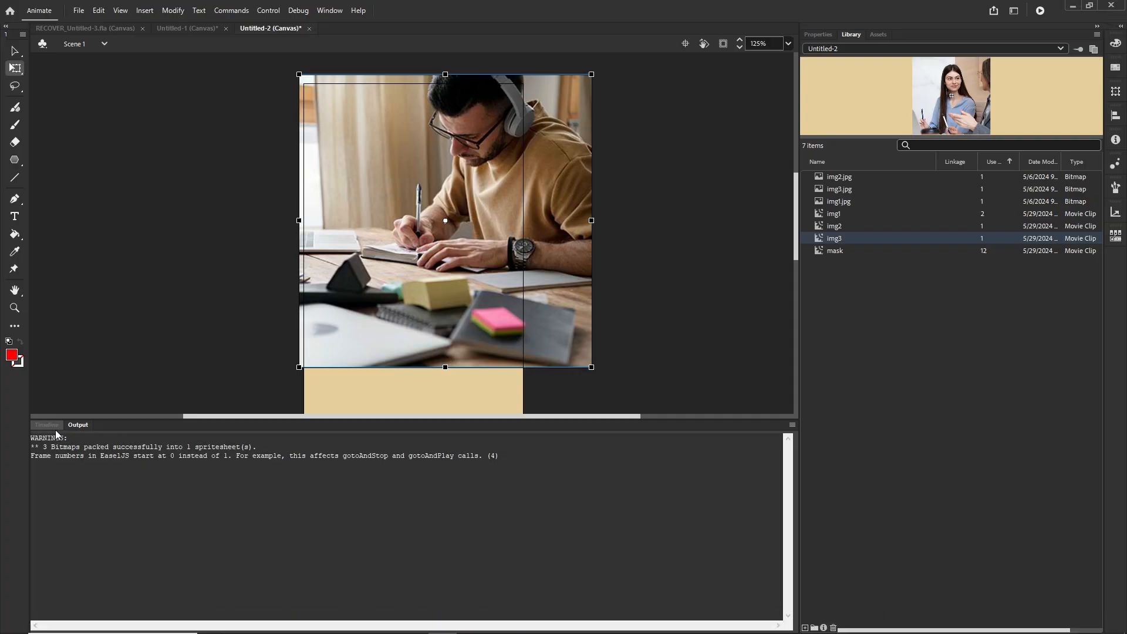
click(53, 426)
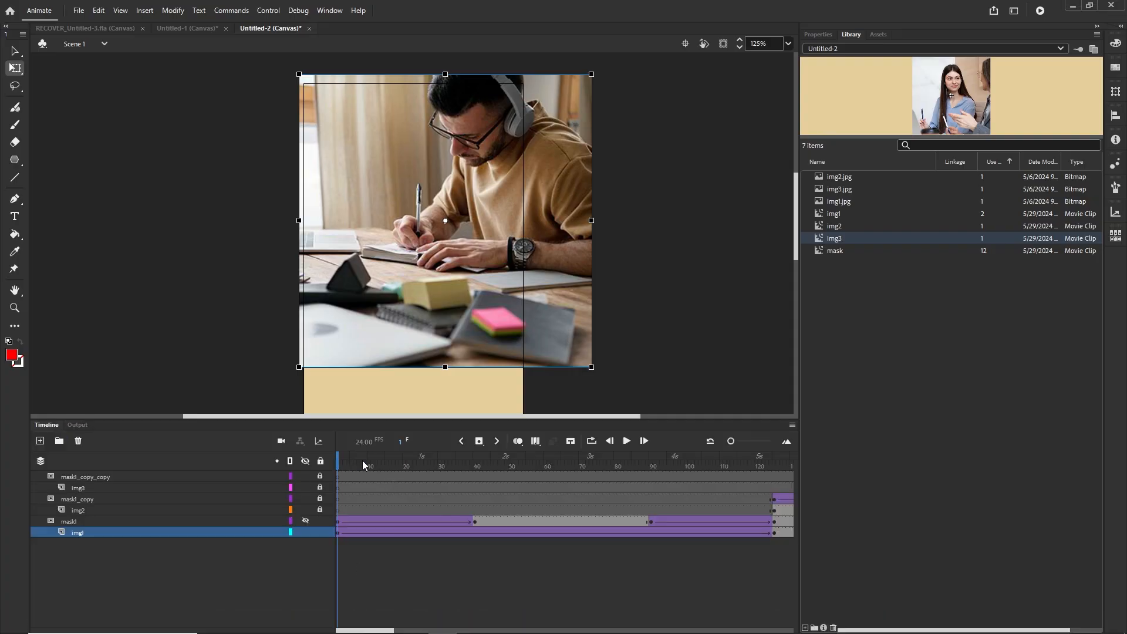
Step: Lock the mask1 layer, unlock img2 and mask1_copy, and hide the mask1_copy layer at frame 125
drag(341, 461, 707, 462)
click(563, 509)
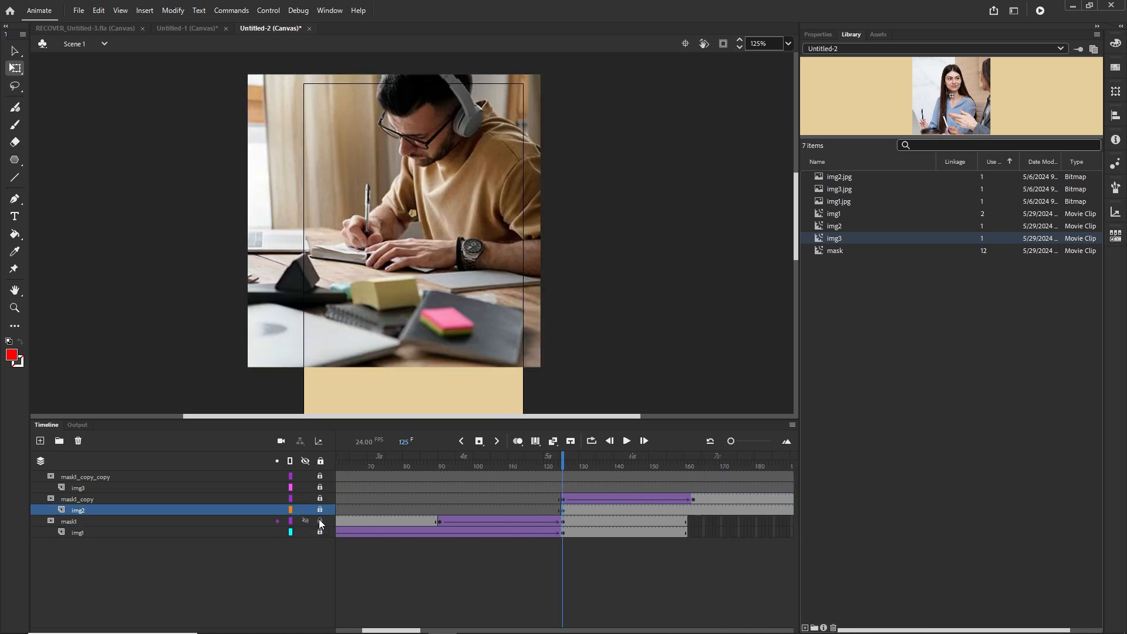
click(320, 521)
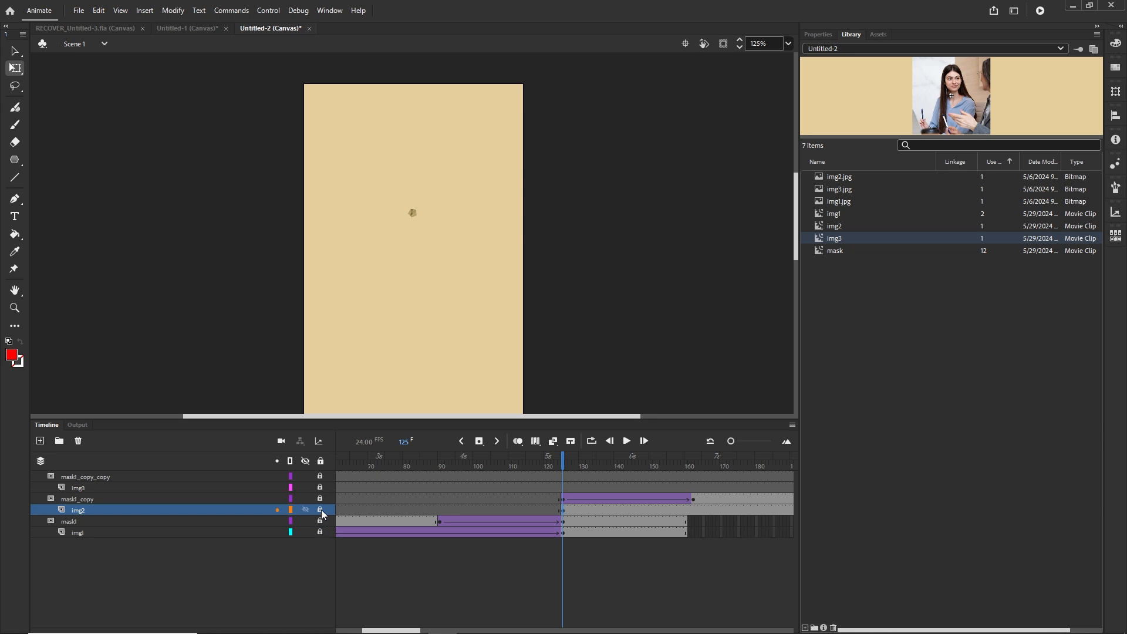
click(320, 510)
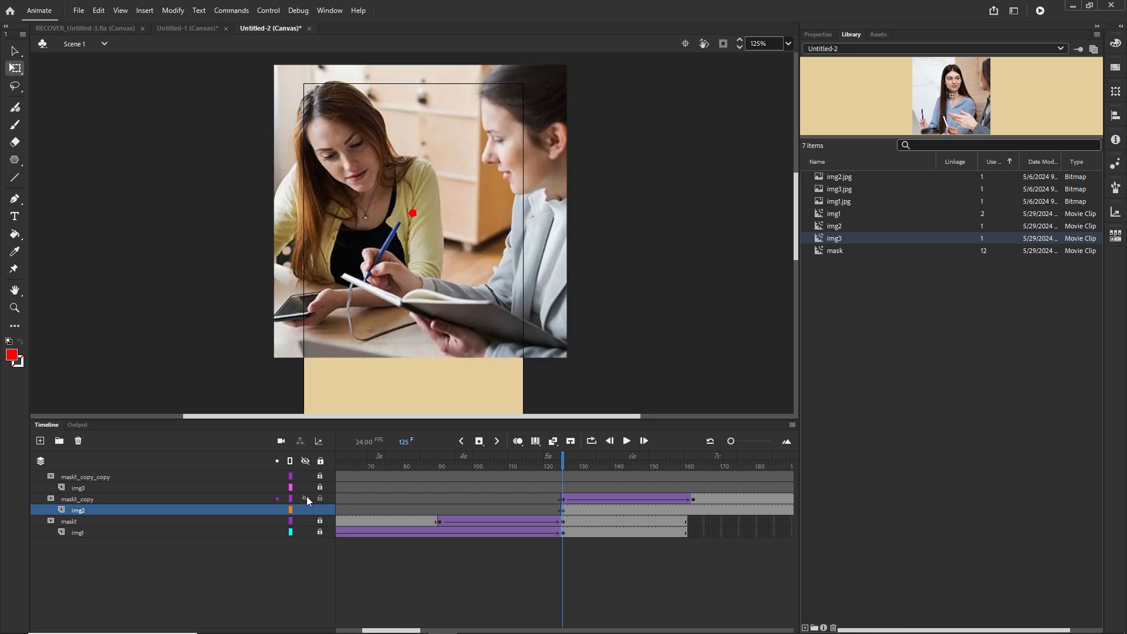
click(305, 498)
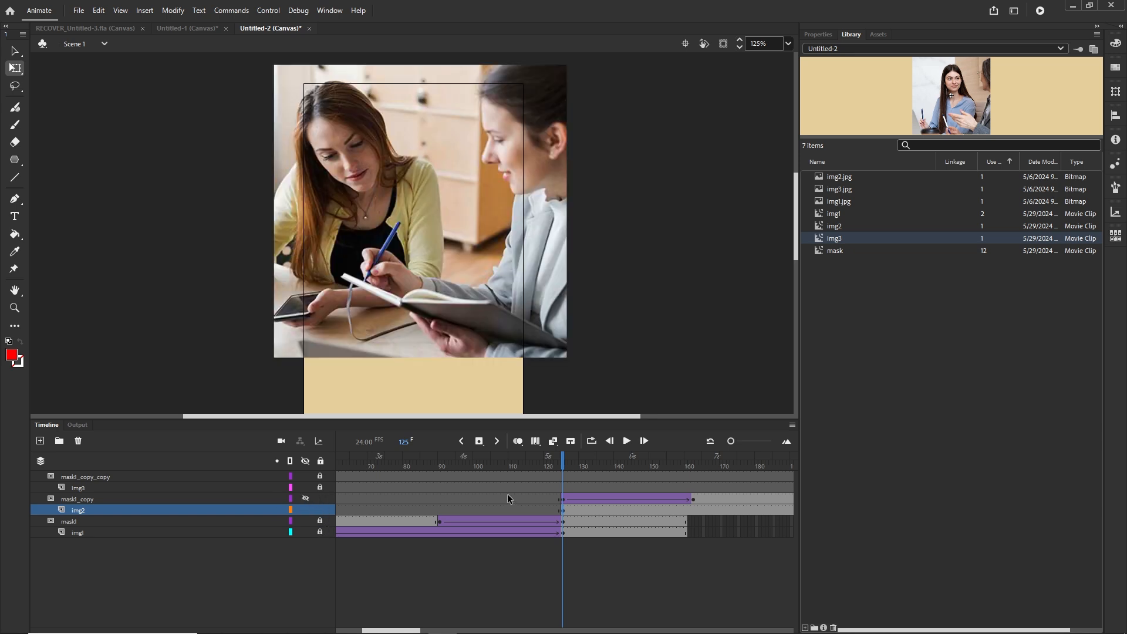
Step: Move the img2 instance at frame 125 to the right until its left edge sits just outside the stage's left edge
click(563, 509)
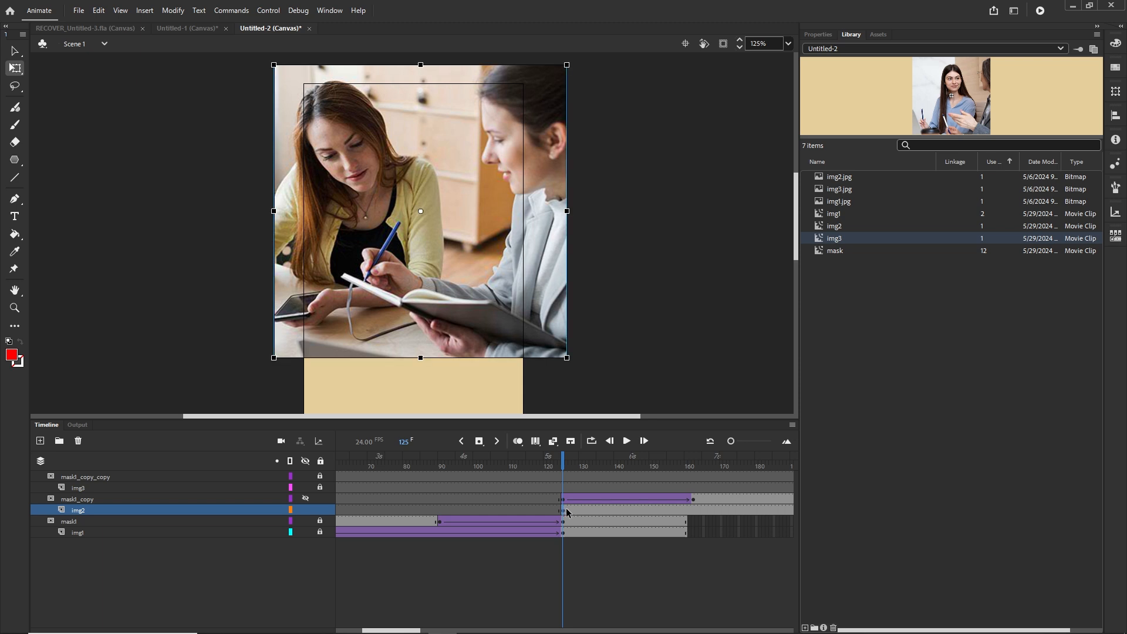
key(shift+Right)
key(shift+Right)
key(shift+Right)
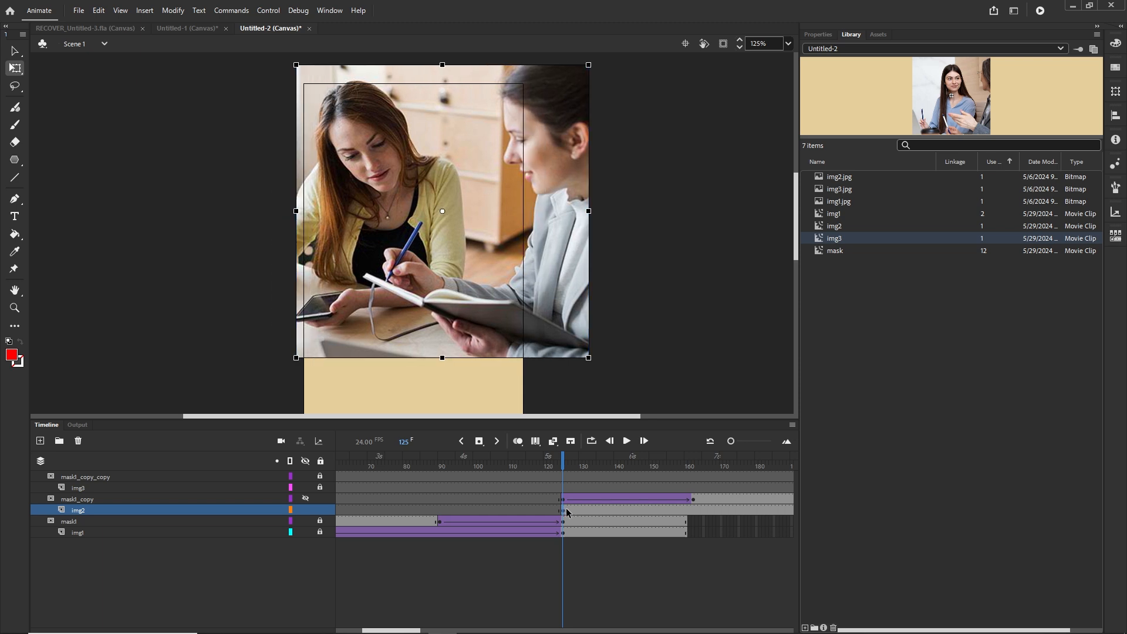
key(Right)
key(Right)
key(Right)
key(Right)
key(Right)
key(Right)
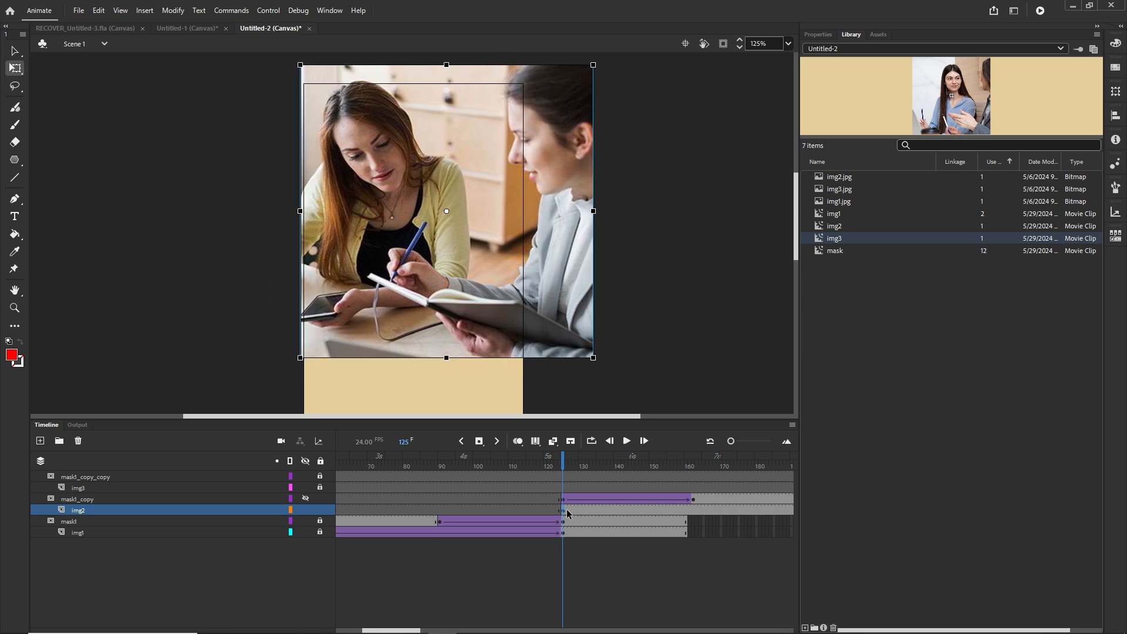
click(583, 563)
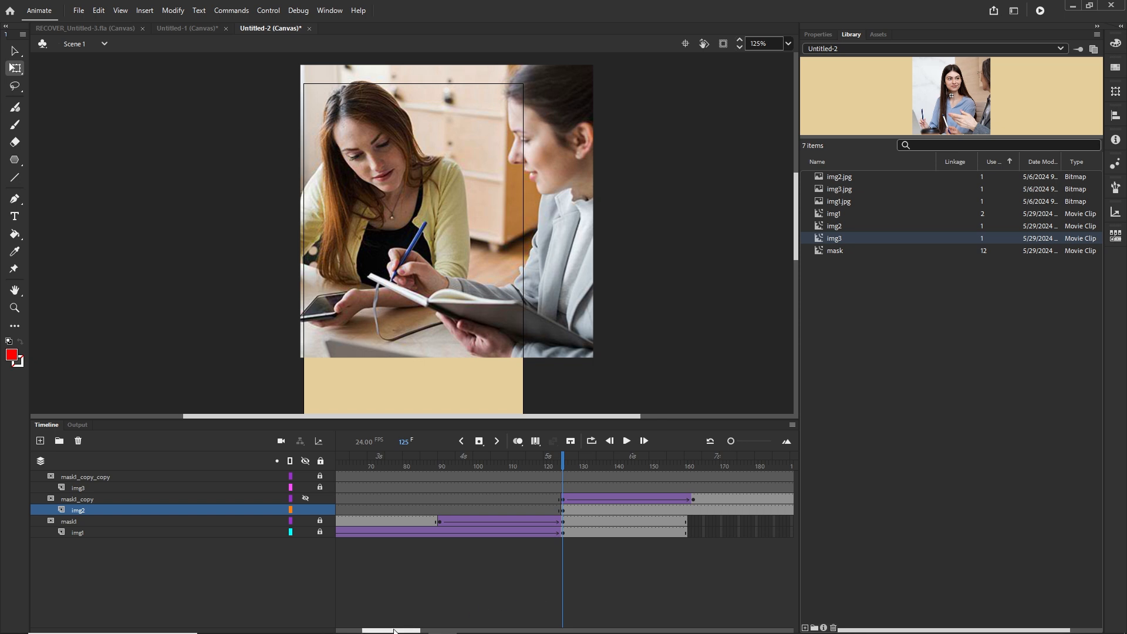
Step: Insert a keyframe at frame 250 on the img2 layer and move the image left until its right edge is just past the stage's right edge
drag(393, 631, 430, 631)
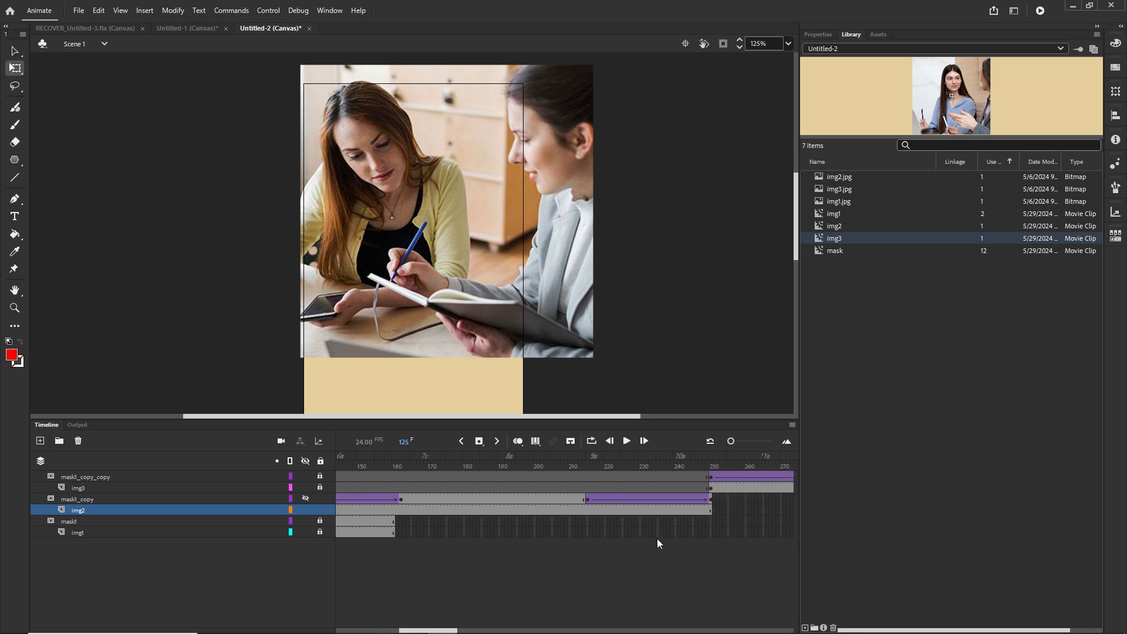
click(710, 512)
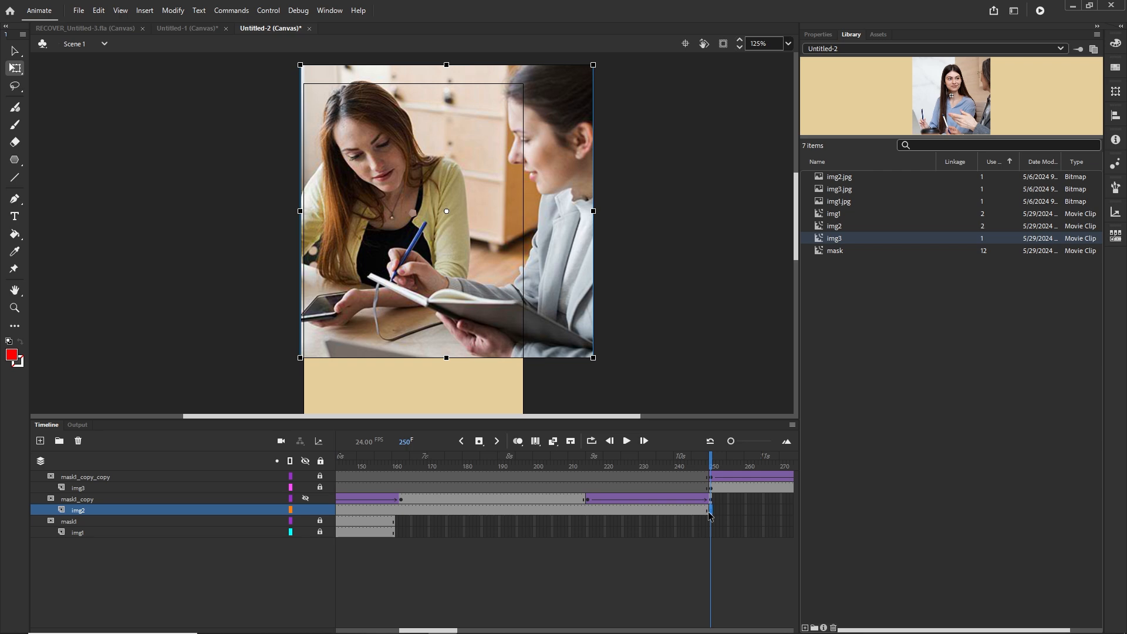
key(shift+Left)
key(shift+Left)
key(shift+Left)
key(shift+Left)
key(shift+Left)
key(shift+Left)
key(shift+Left)
key(shift+Left)
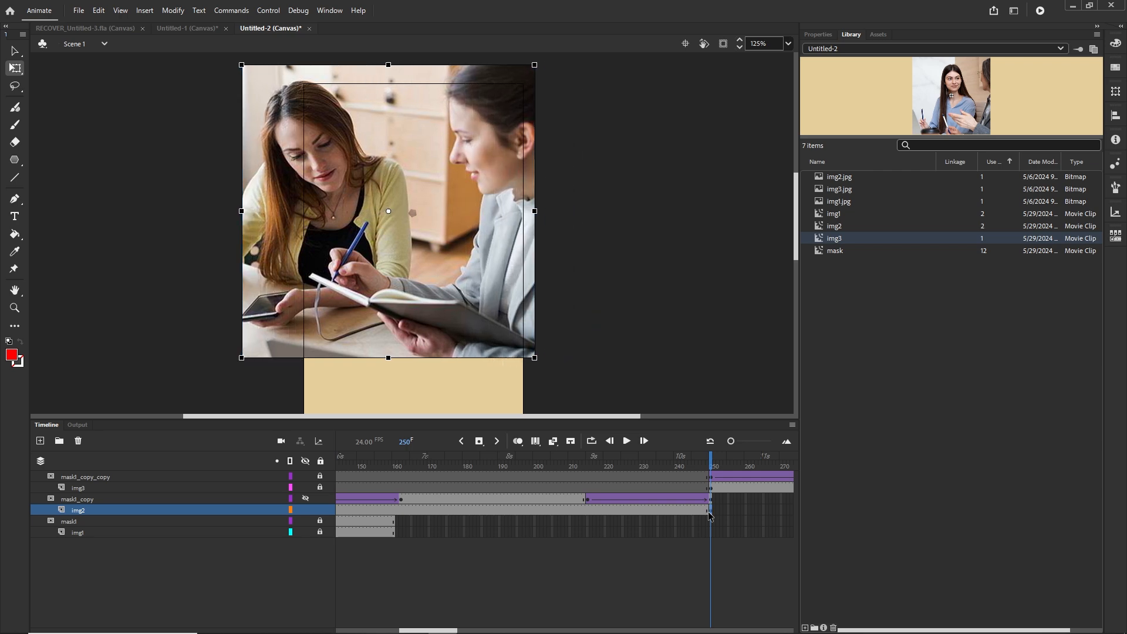
key(shift+Left)
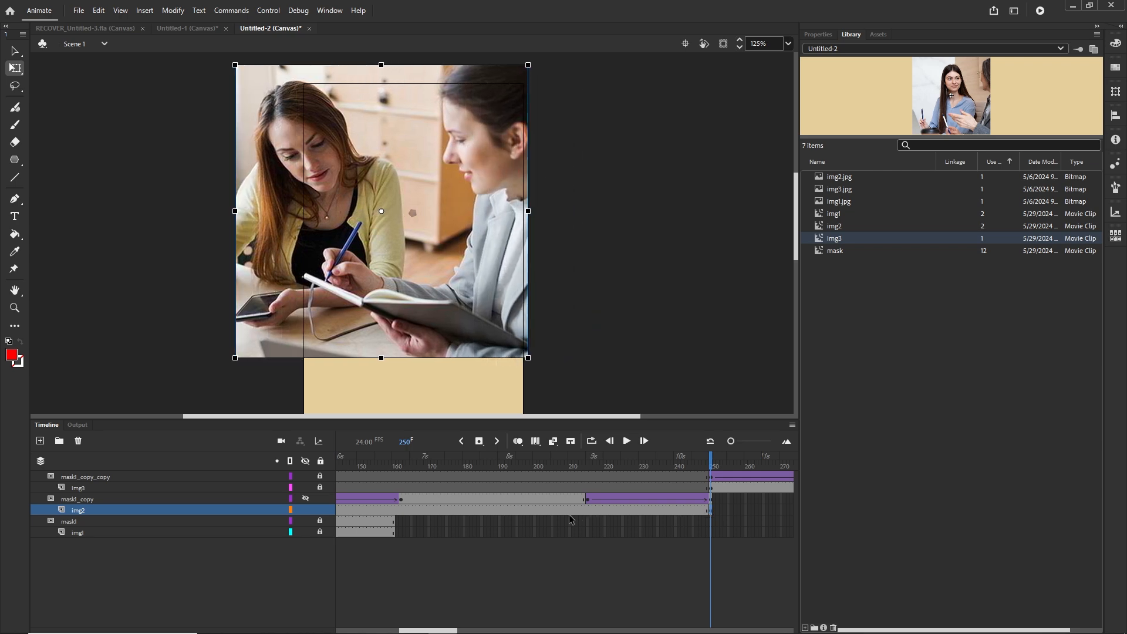
Step: Create a classic tween between the img2 keyframes at frames 125 and 250, and scrub through it
click(549, 510)
right_click(549, 511)
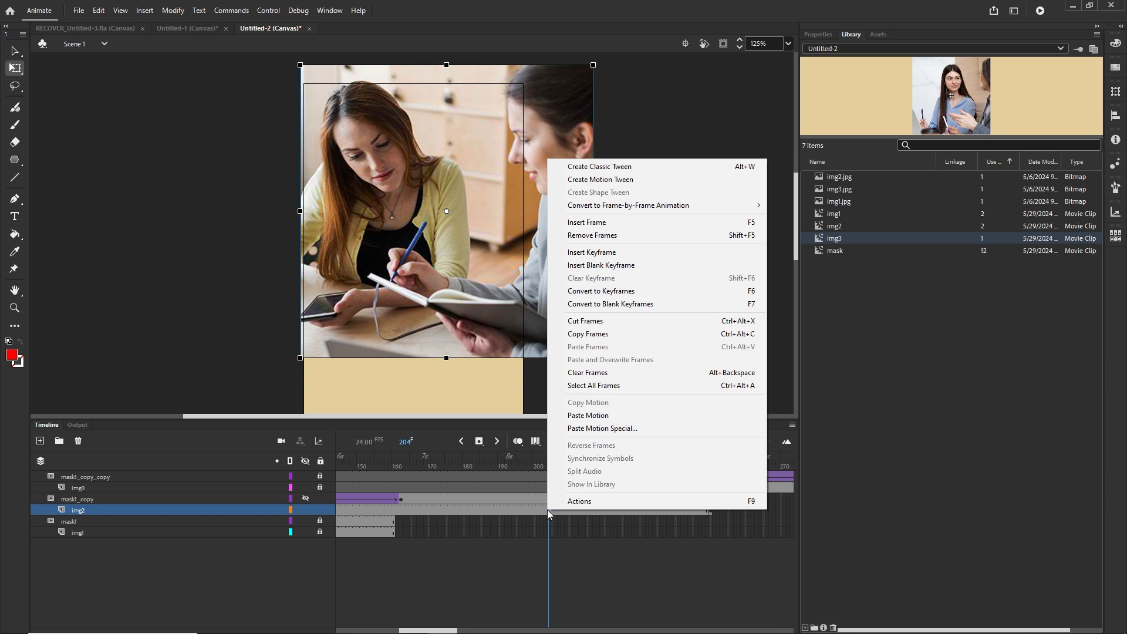
click(600, 167)
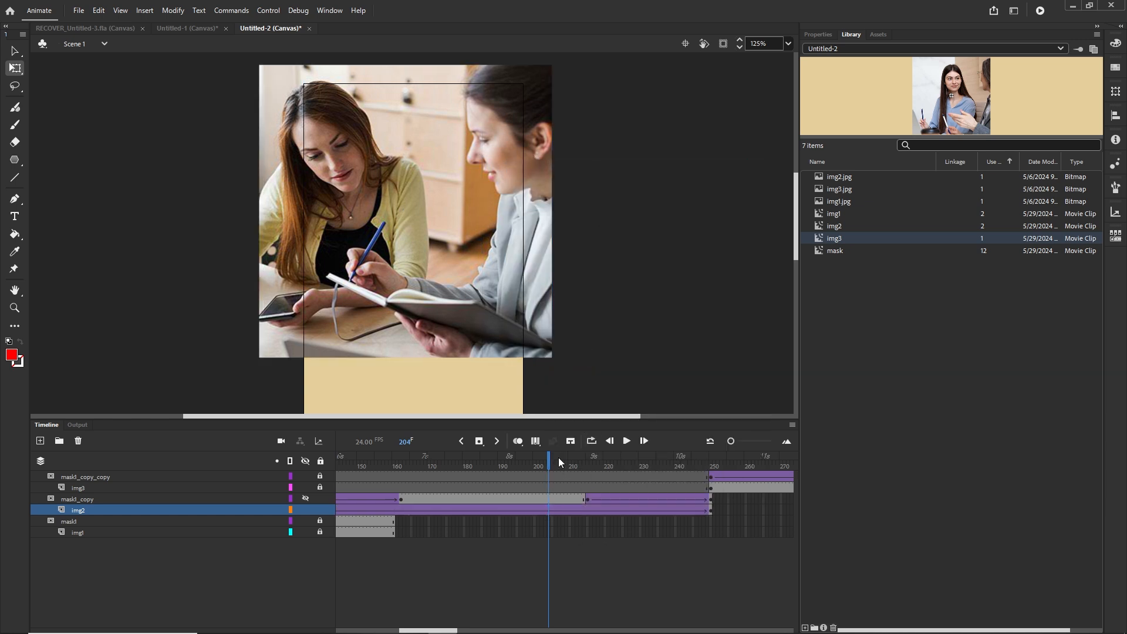
drag(559, 456, 679, 458)
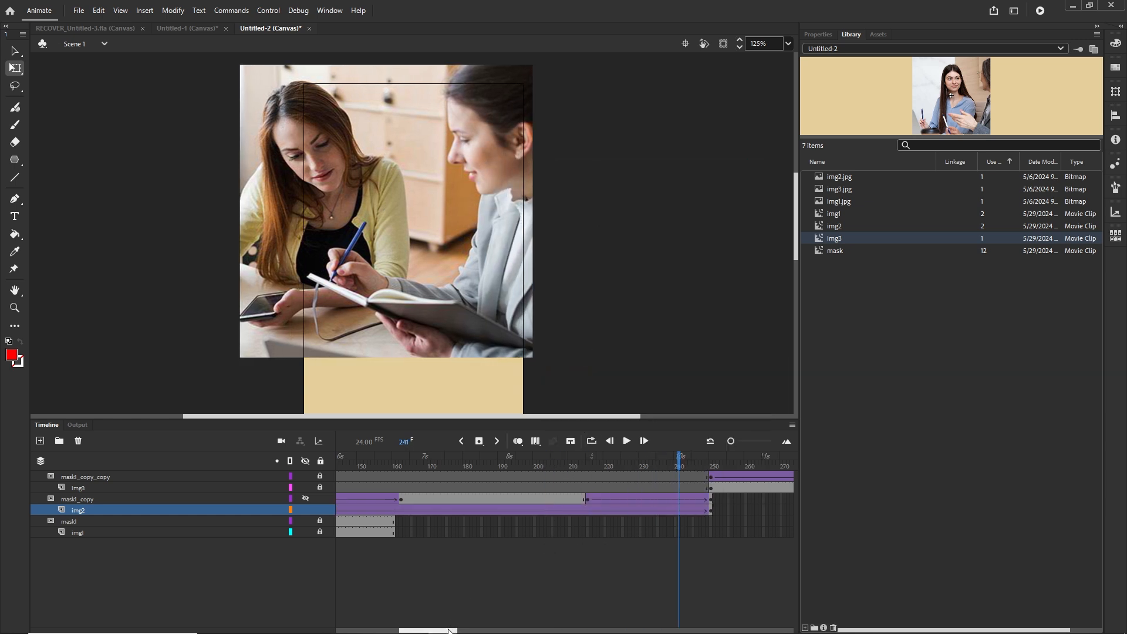
Step: Show mask1_copy and lock it with img2, then unlock img3 and mask1_copy_copy with the mask1_copy_copy layer hidden
drag(449, 631, 455, 631)
click(305, 497)
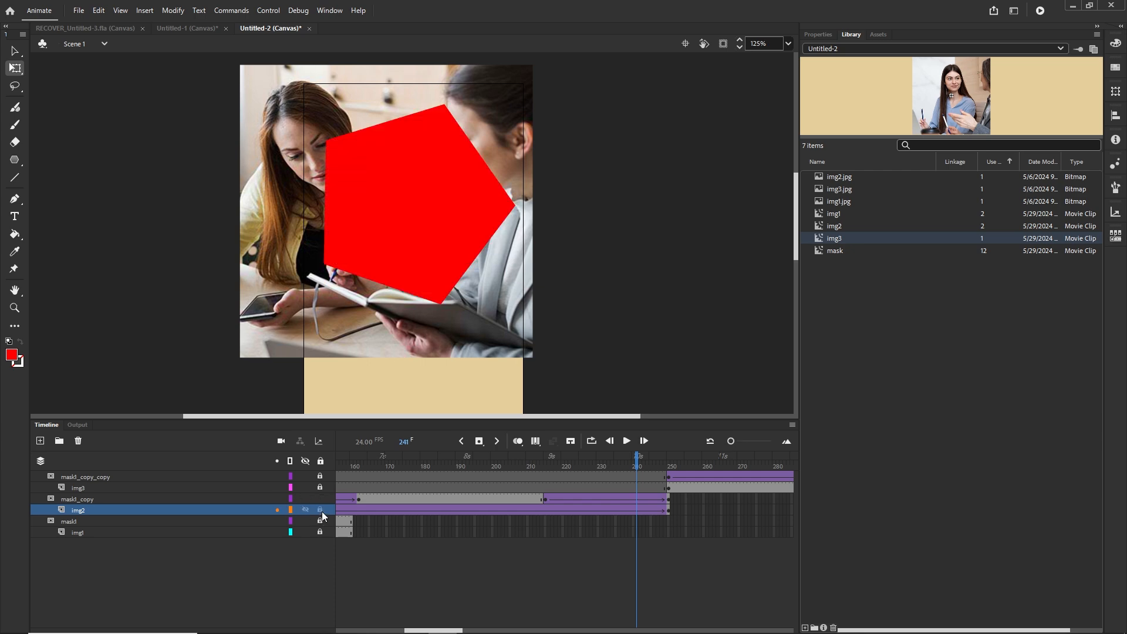
click(320, 500)
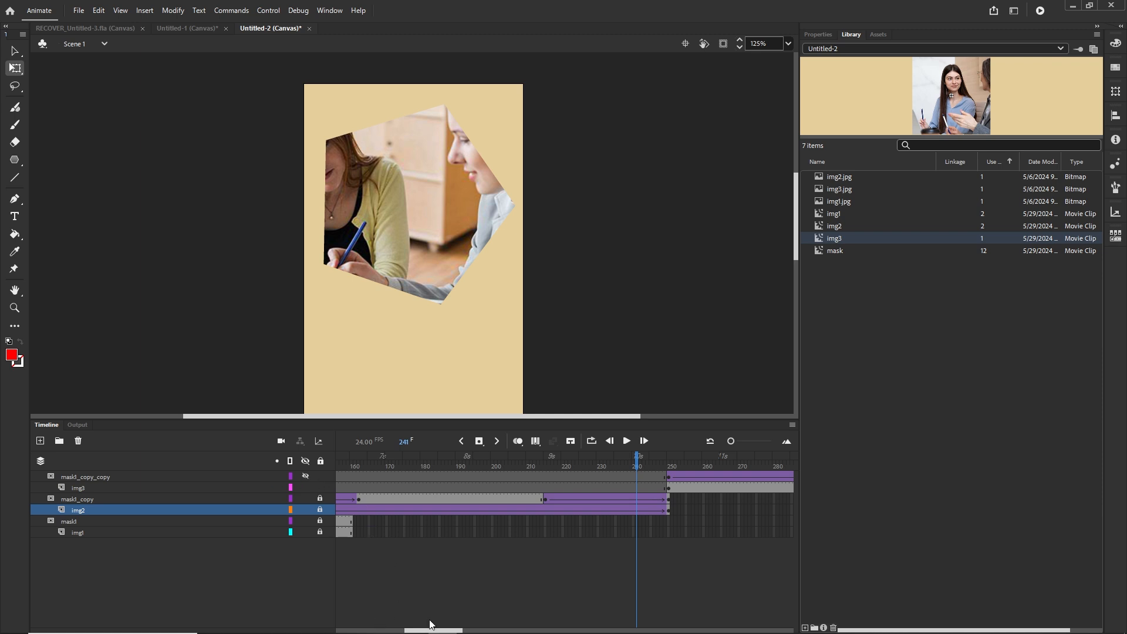
Step: Move the img3 instance at frame 250 to the right until its left edge sits just outside the stage's left edge
drag(452, 630, 466, 630)
click(552, 487)
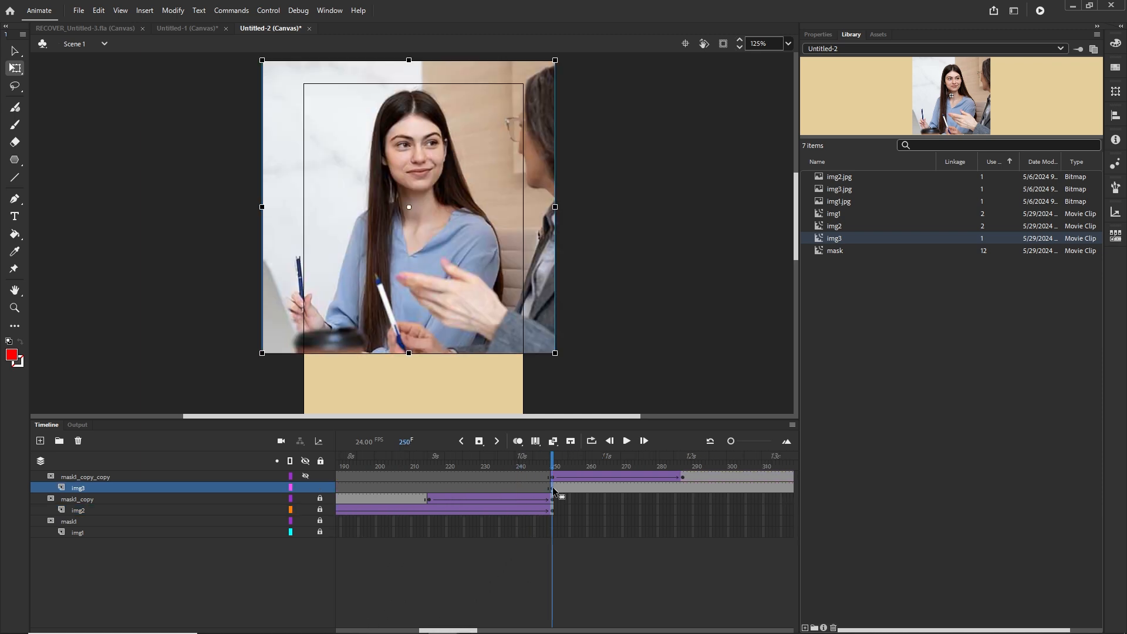
key(shift+Right)
key(shift+Right)
key(shift+Right)
key(shift+Right)
key(shift+Right)
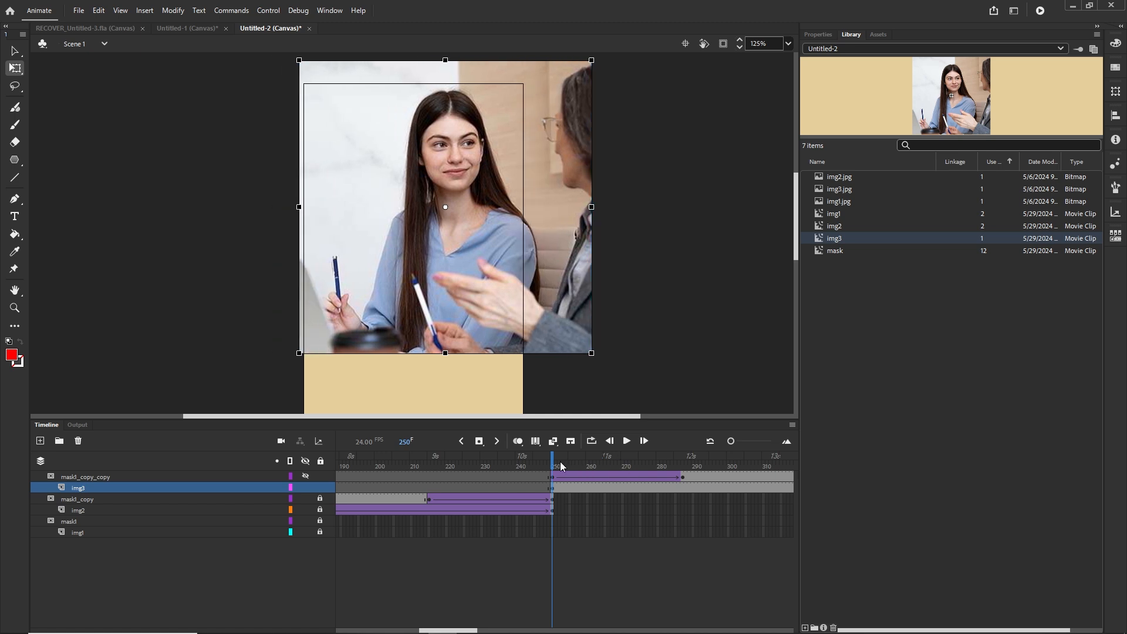
Step: Insert a keyframe at frame 375 on the img3 layer and move the image left until its right edge is just past the stage's right edge
drag(560, 461, 835, 462)
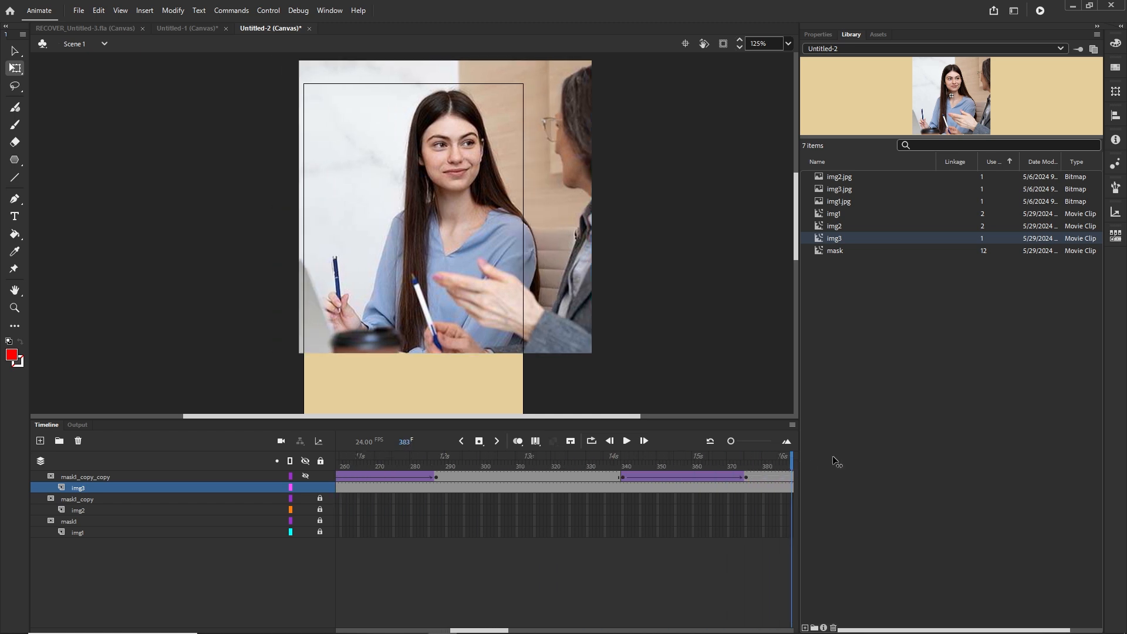
click(714, 488)
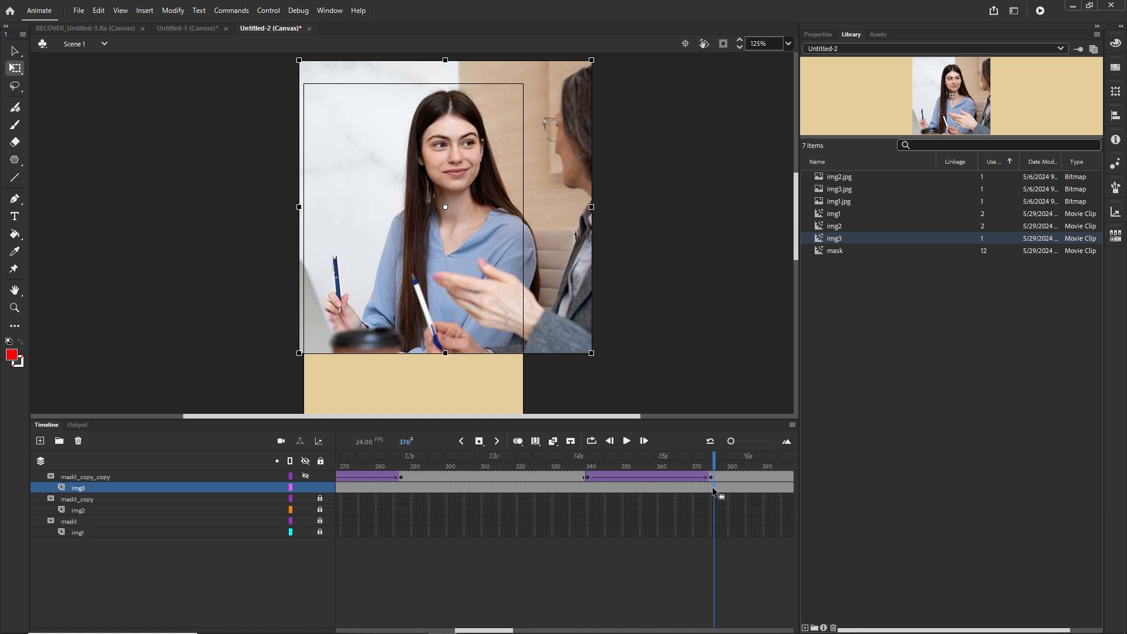
click(711, 490)
key(shift+Left)
key(shift+Left)
key(shift+Left)
key(shift+Left)
key(shift+Left)
key(shift+Left)
key(shift+Left)
key(shift+Left)
key(shift+Left)
key(shift+Left)
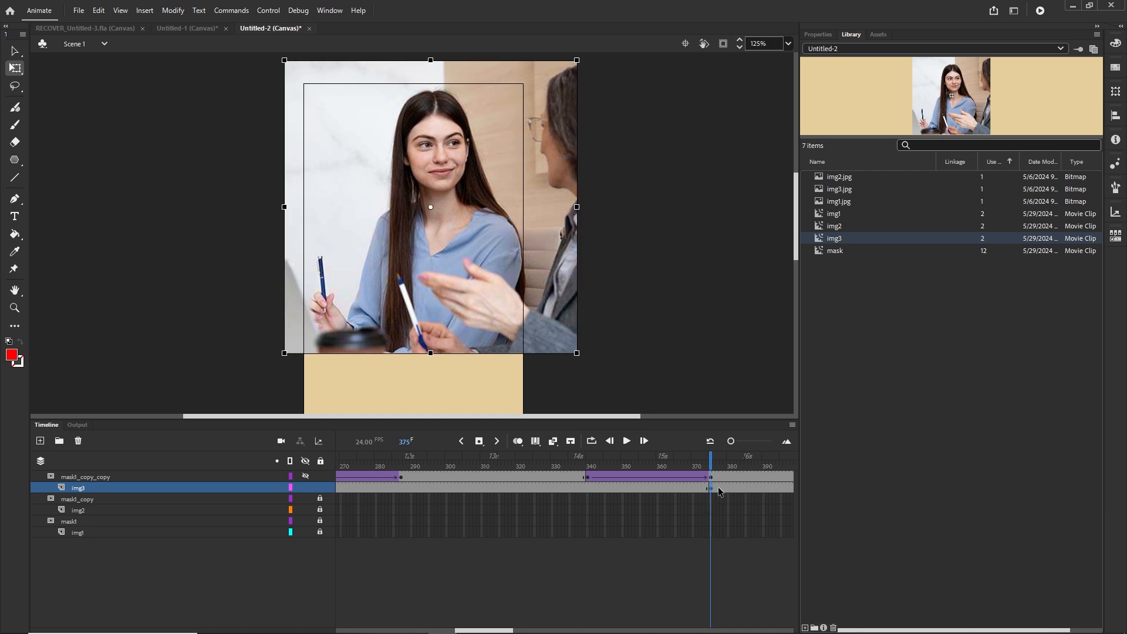
key(shift+Left)
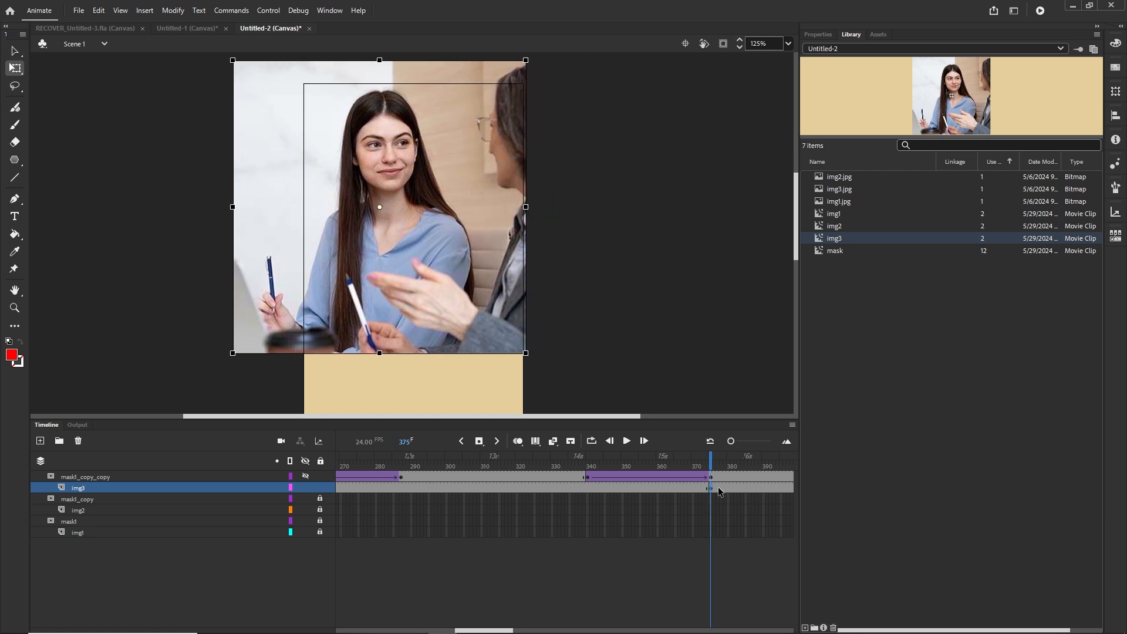
Step: Create a classic tween between the img3 keyframes at frames 250 and 375
click(507, 488)
right_click(507, 488)
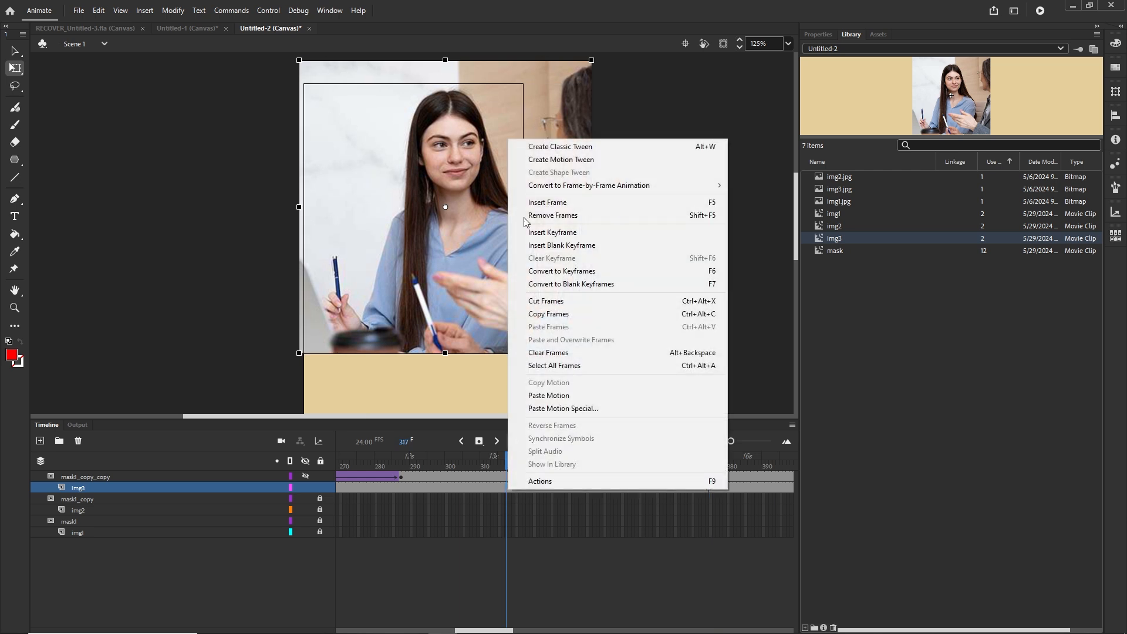
click(546, 147)
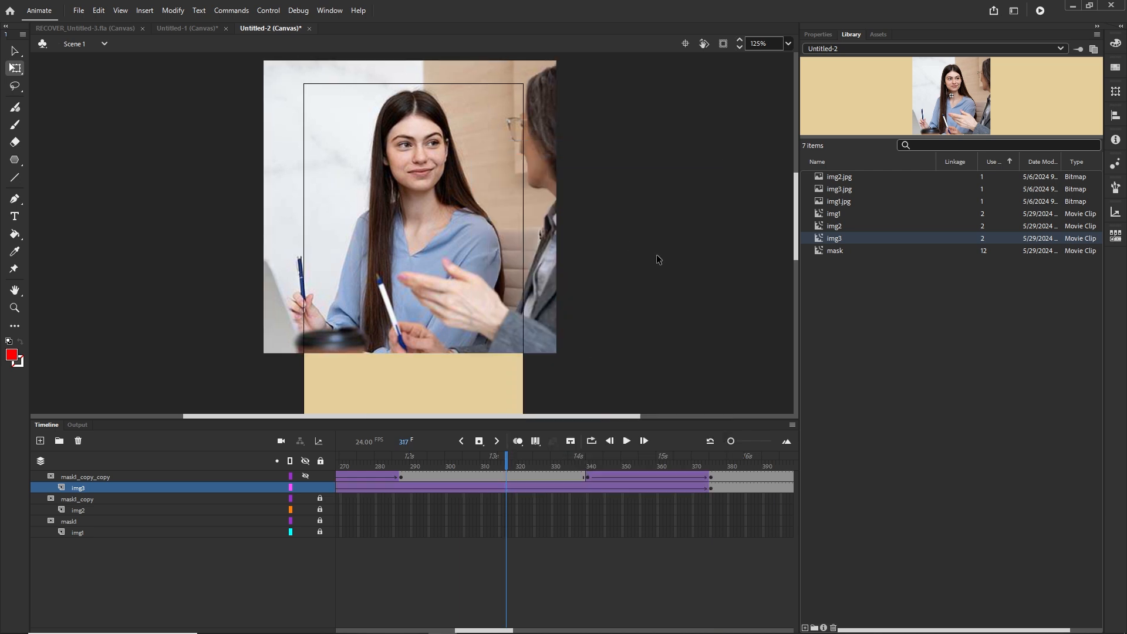
Step: Test the movie in the browser to review all three sliding images, and return to the Animate timeline
key(ctrl+Return)
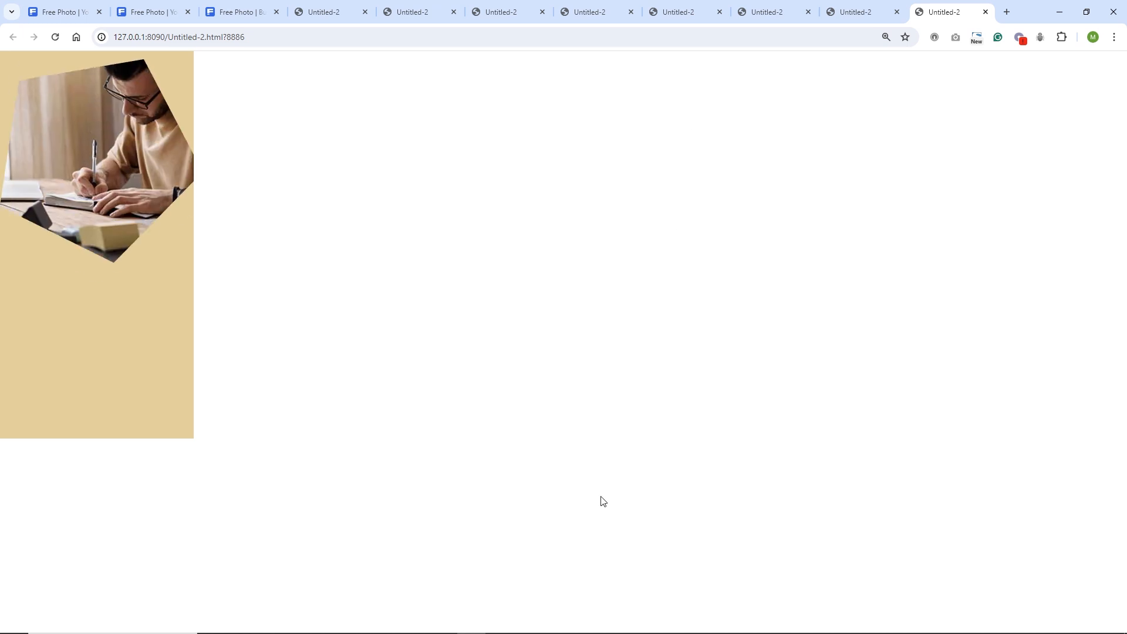
mouse_move(463, 604)
click(443, 622)
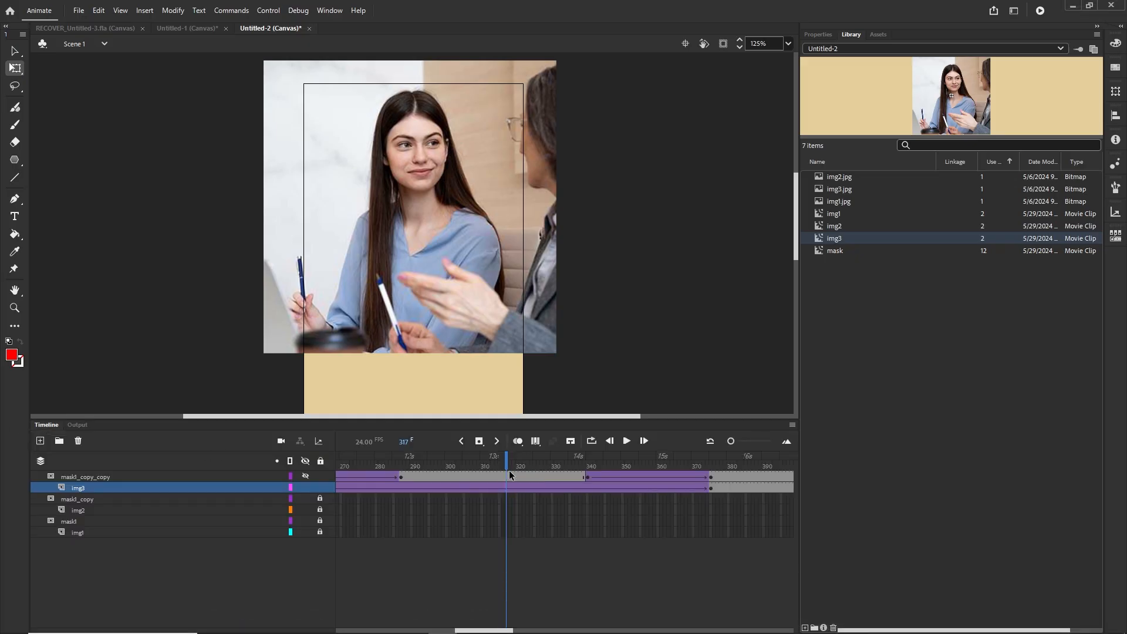
Step: Show the mask1_copy_copy layer, preview its closing animation with img3 and the mask locked, and unlock both layers again
drag(506, 468, 669, 456)
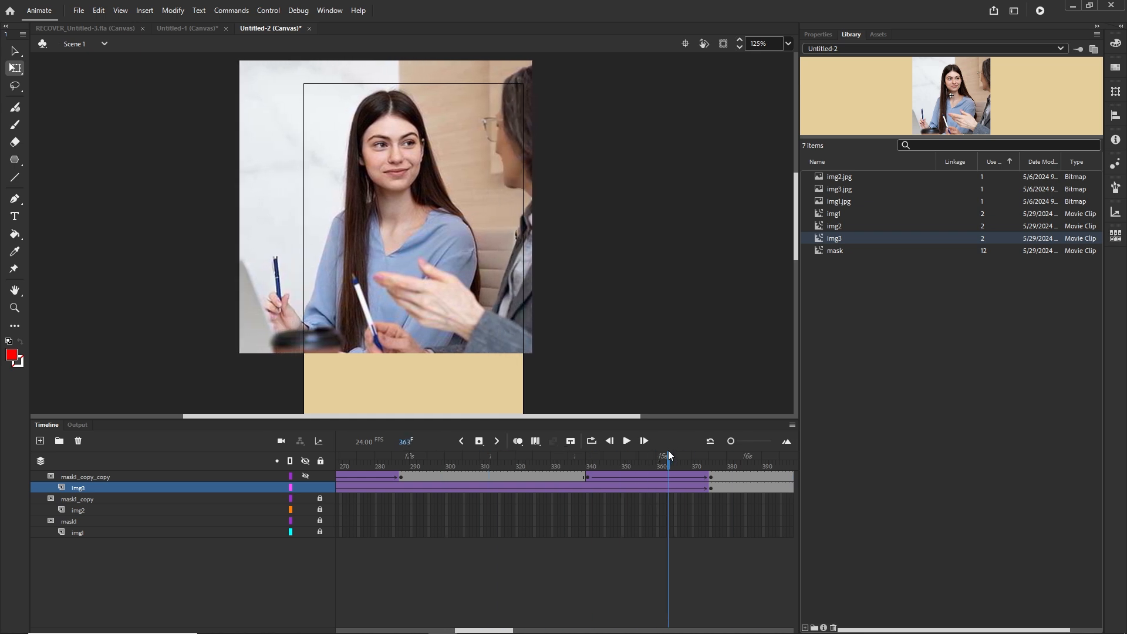
click(319, 487)
click(304, 474)
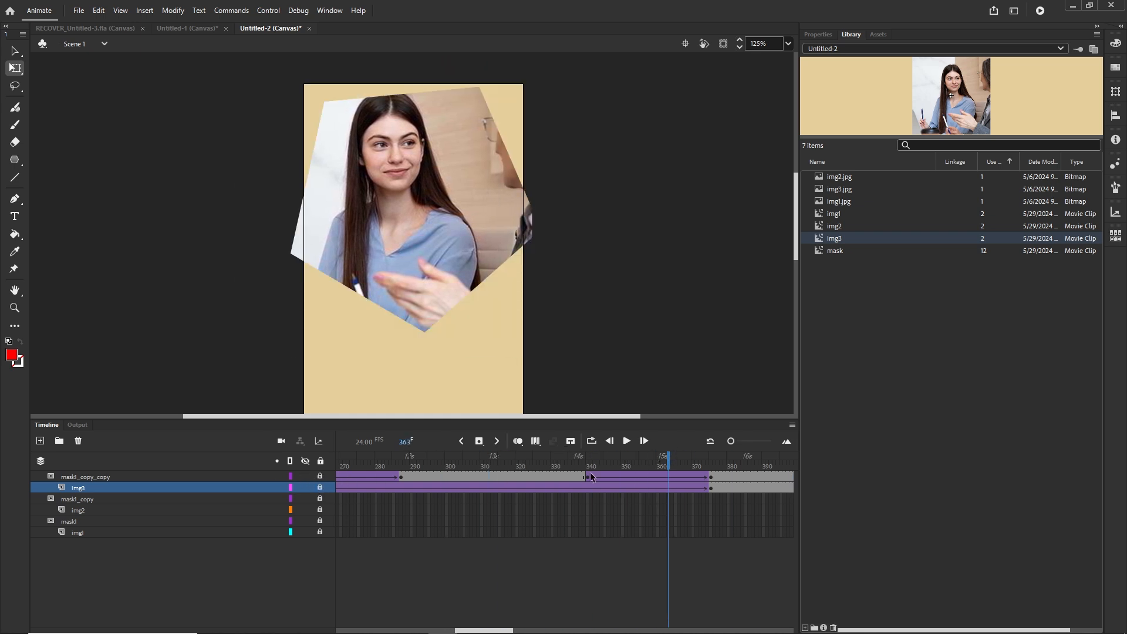
drag(677, 463, 577, 463)
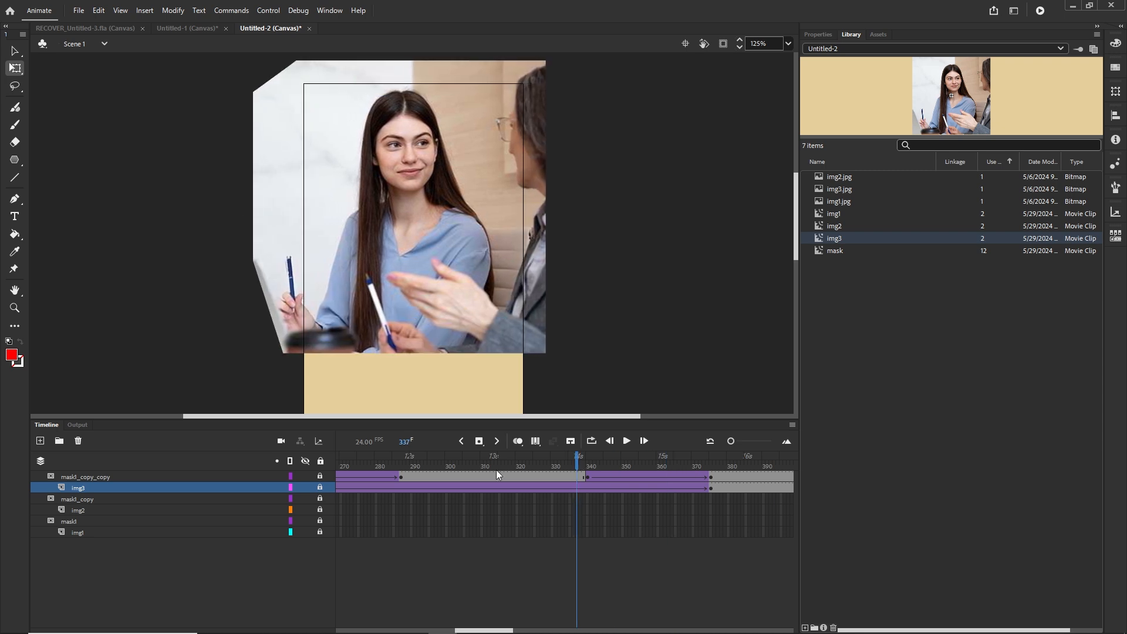
click(319, 486)
click(318, 477)
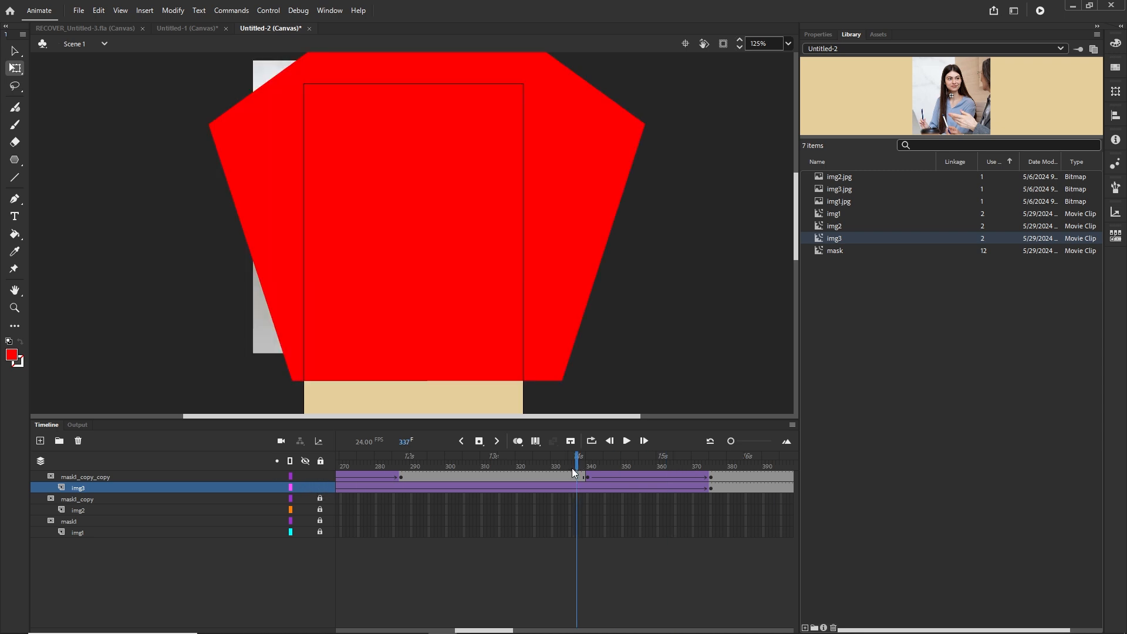
Step: Clear the closing-animation keyframes from frame 340 to frame 375 on the mask1_copy_copy layer
click(587, 475)
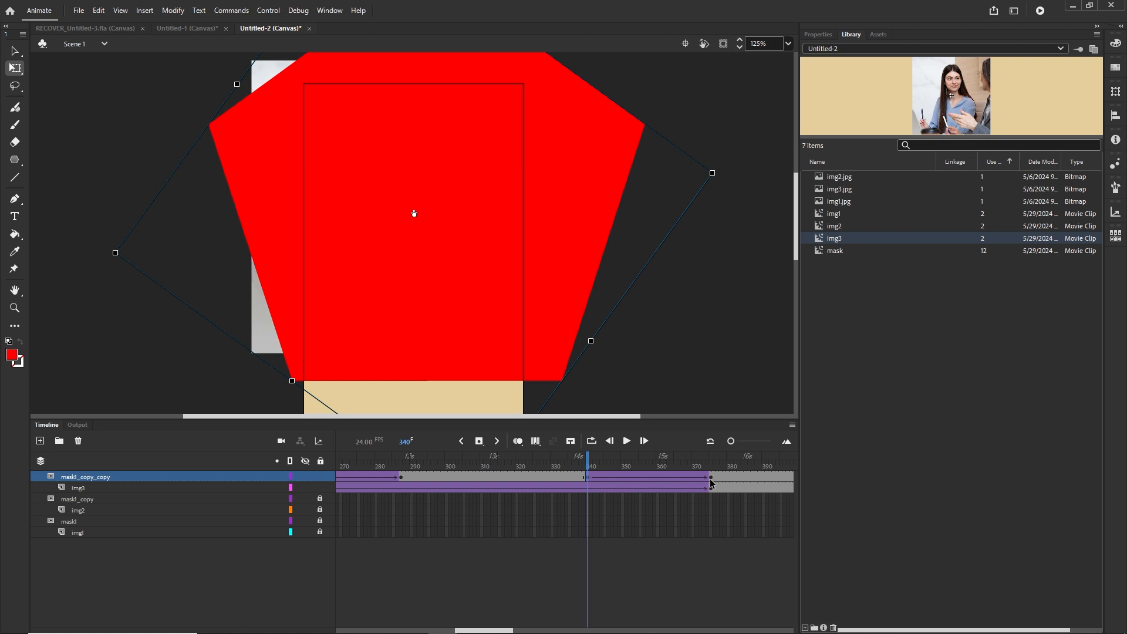
click(710, 478)
click(637, 521)
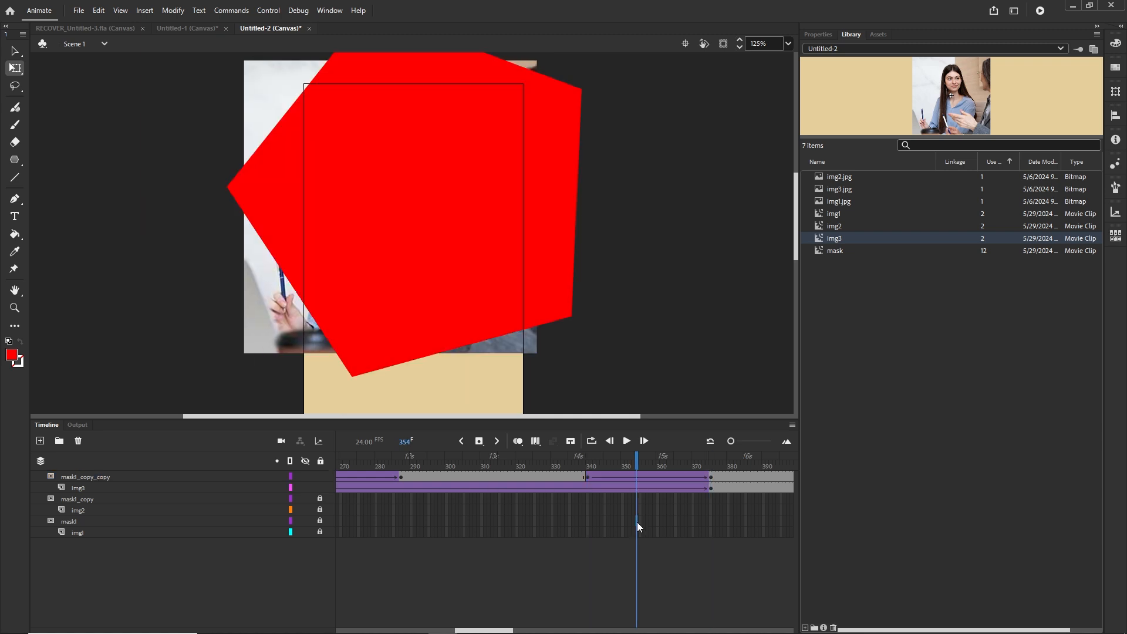
click(586, 477)
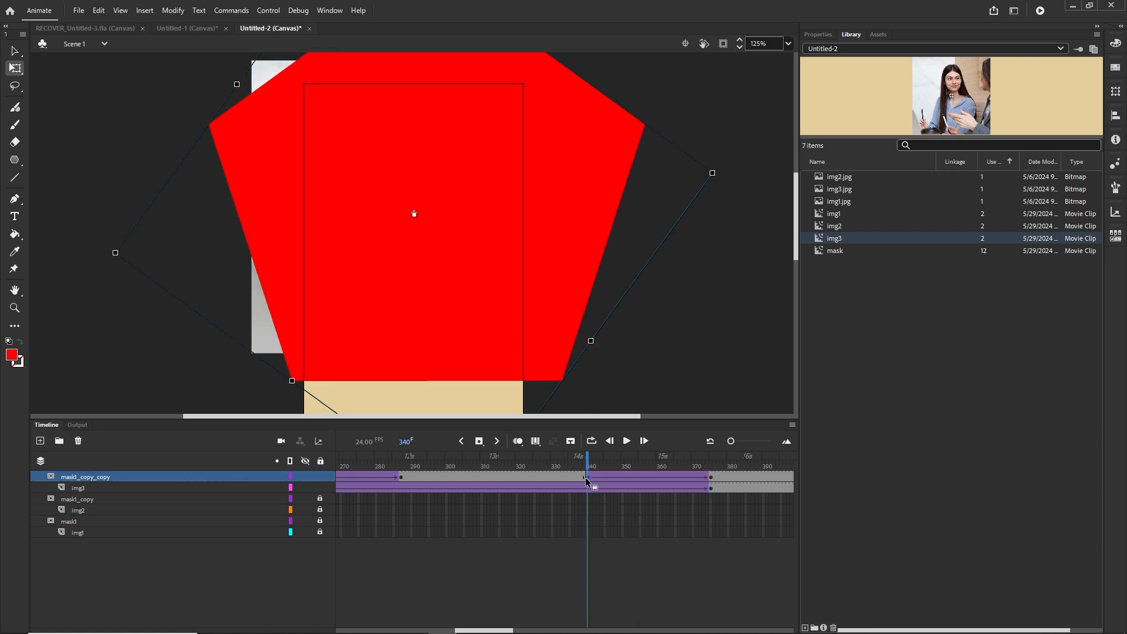
shift+click(711, 477)
right_click(649, 476)
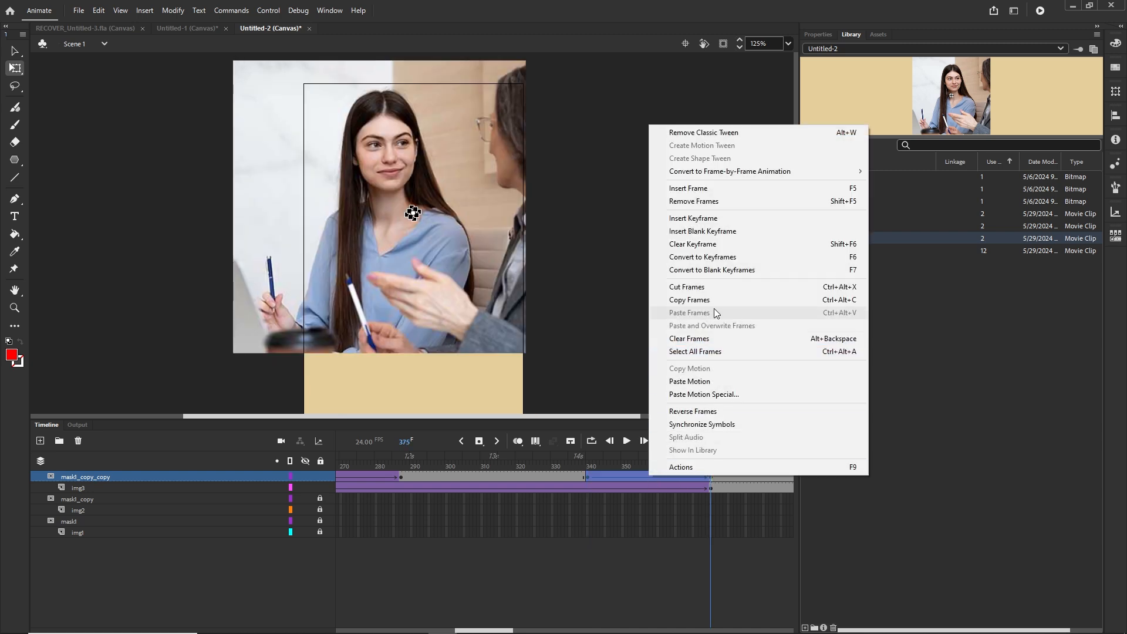
click(828, 245)
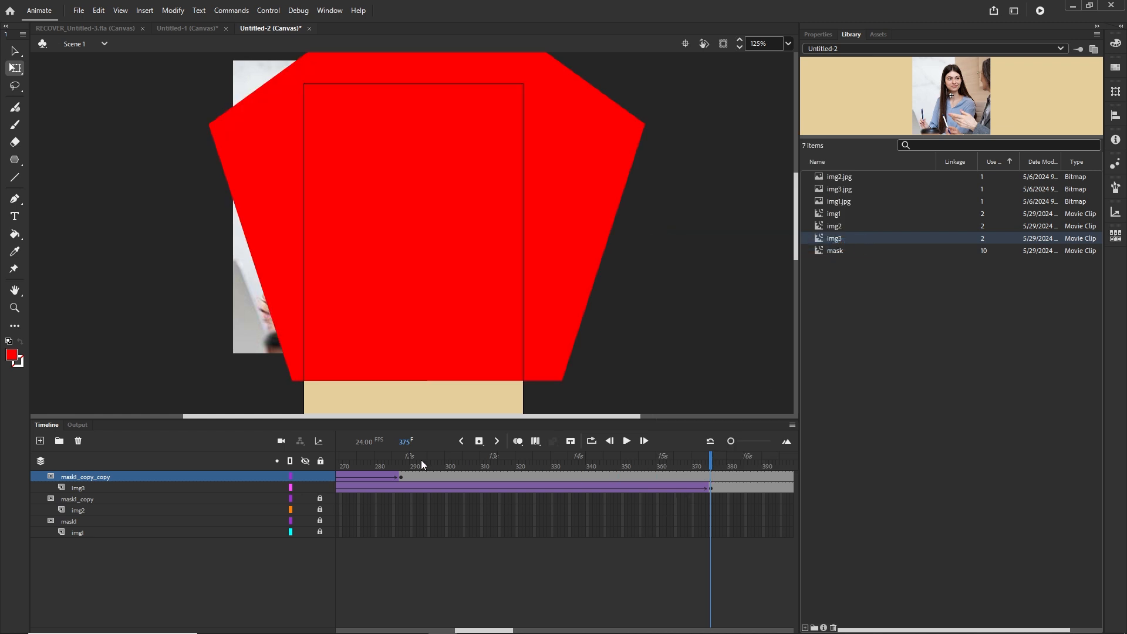
Step: Lock the mask1_copy_copy and img3 layers, test the movie in the browser, and return to the Animate timeline
click(321, 487)
drag(704, 460, 408, 465)
key(ctrl+Return)
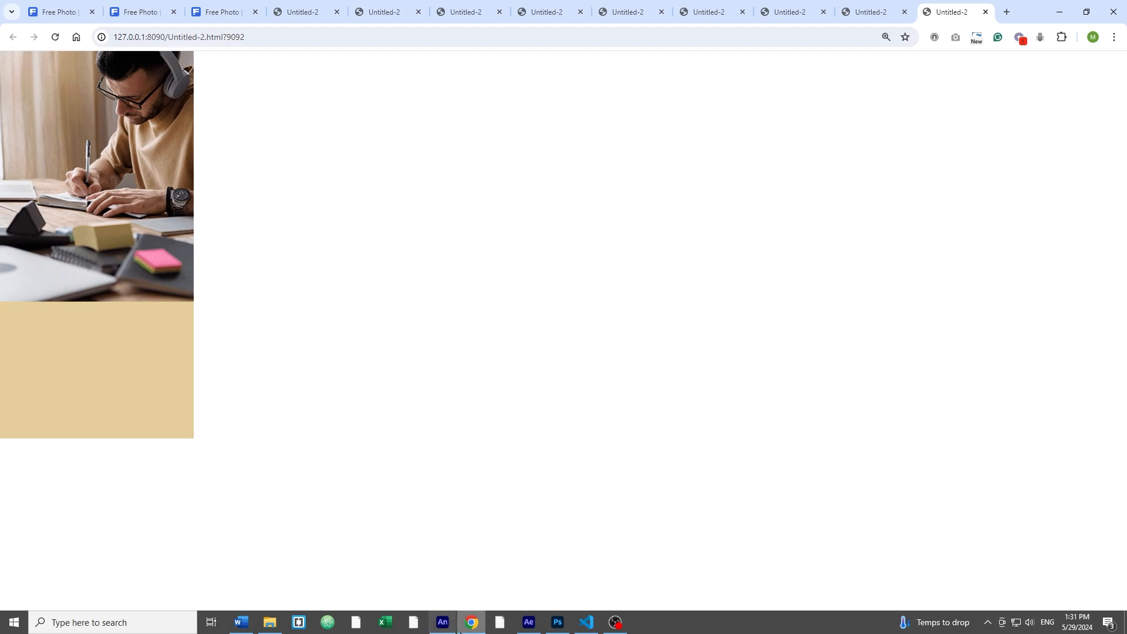
click(445, 623)
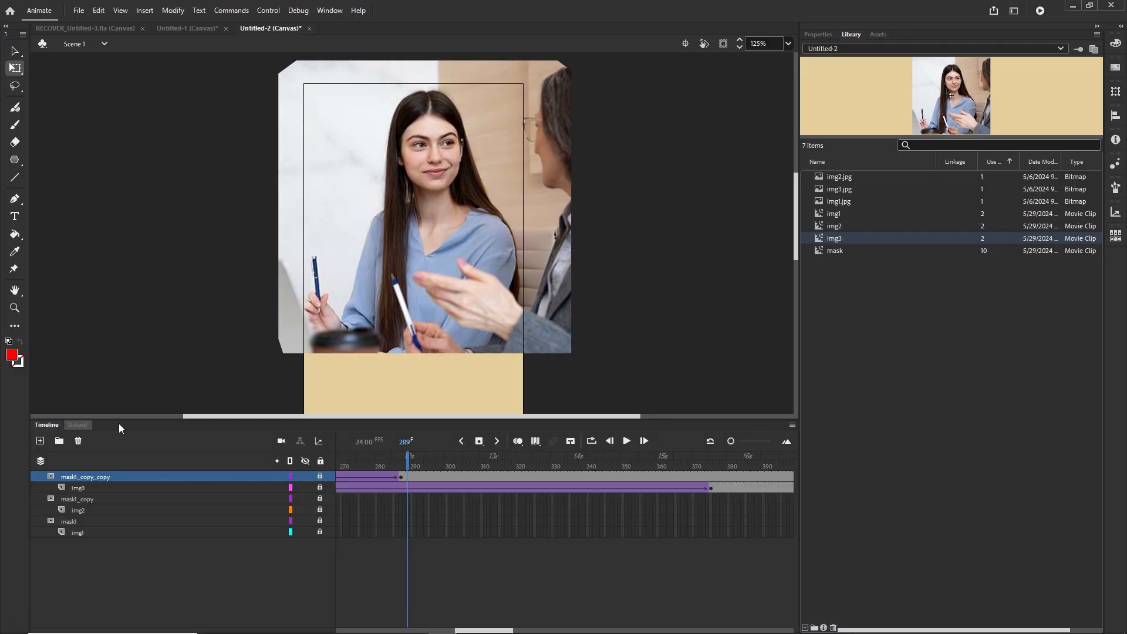
Step: Remove all frames after frame 375 from the mask1_copy_copy and img3 layers
mouse_move(490, 631)
mouse_down()
mouse_move(525, 631)
mouse_move(498, 631)
mouse_up()
drag(349, 466, 653, 467)
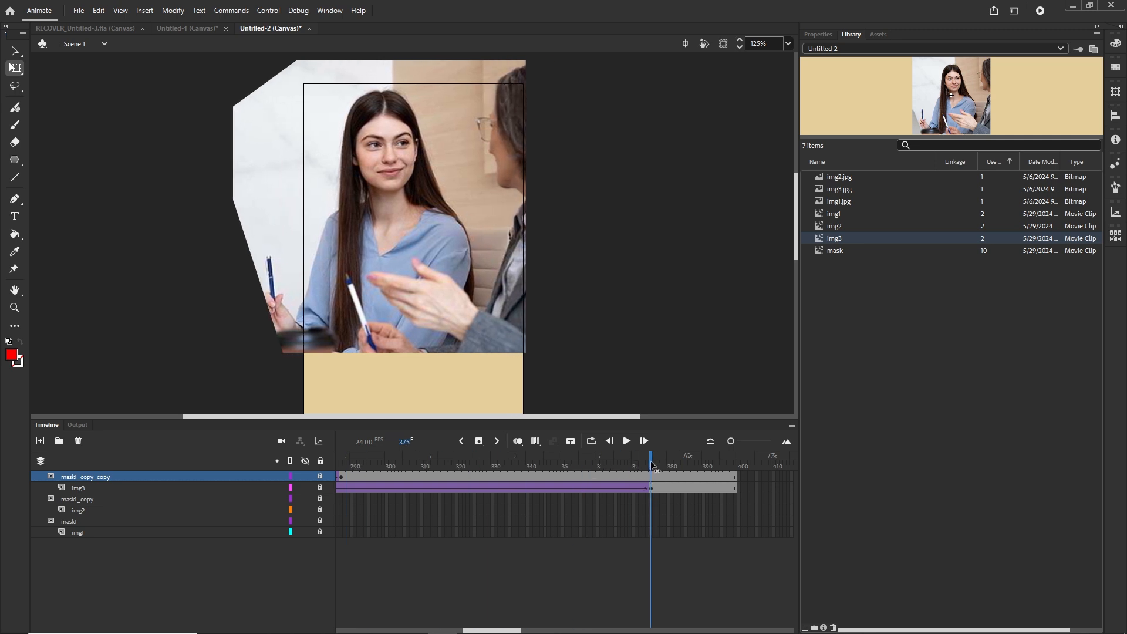
click(655, 478)
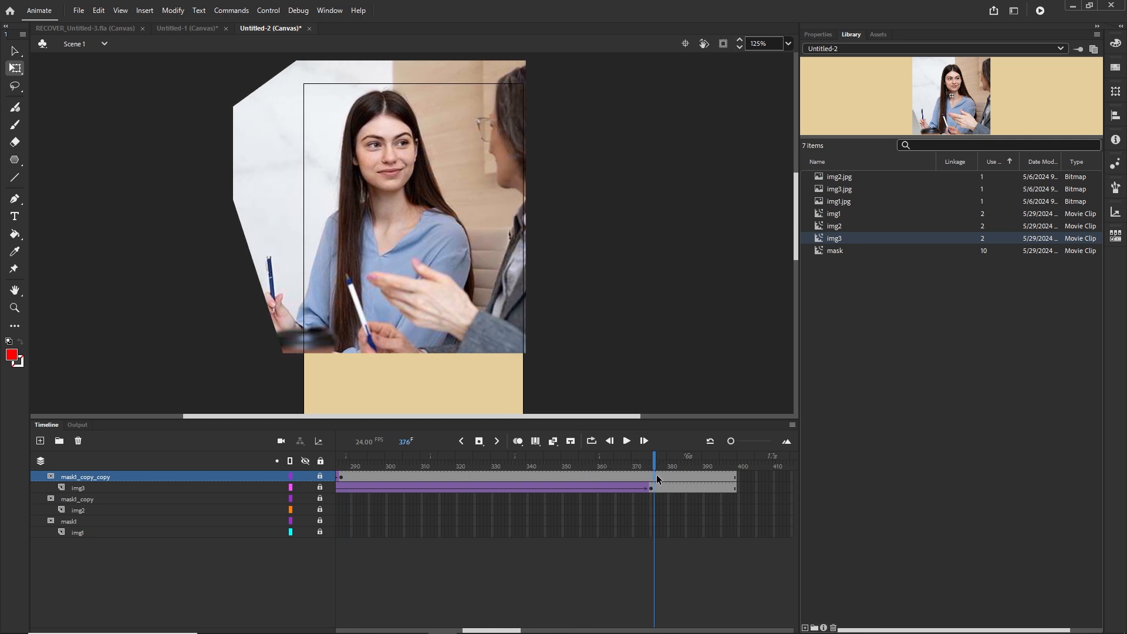
shift+click(747, 491)
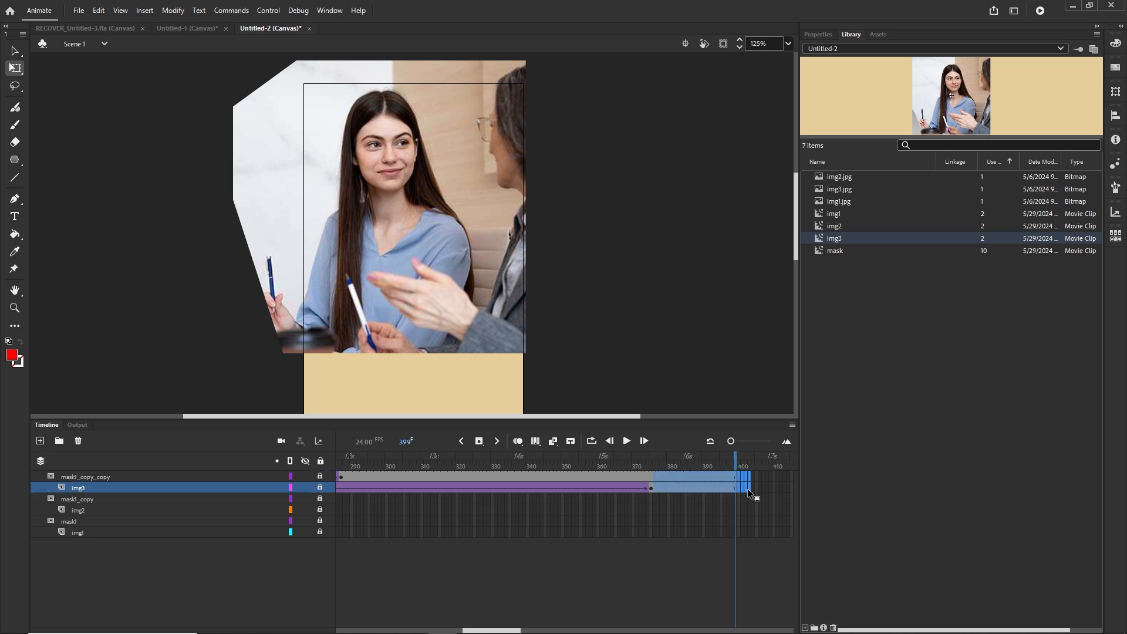
right_click(688, 477)
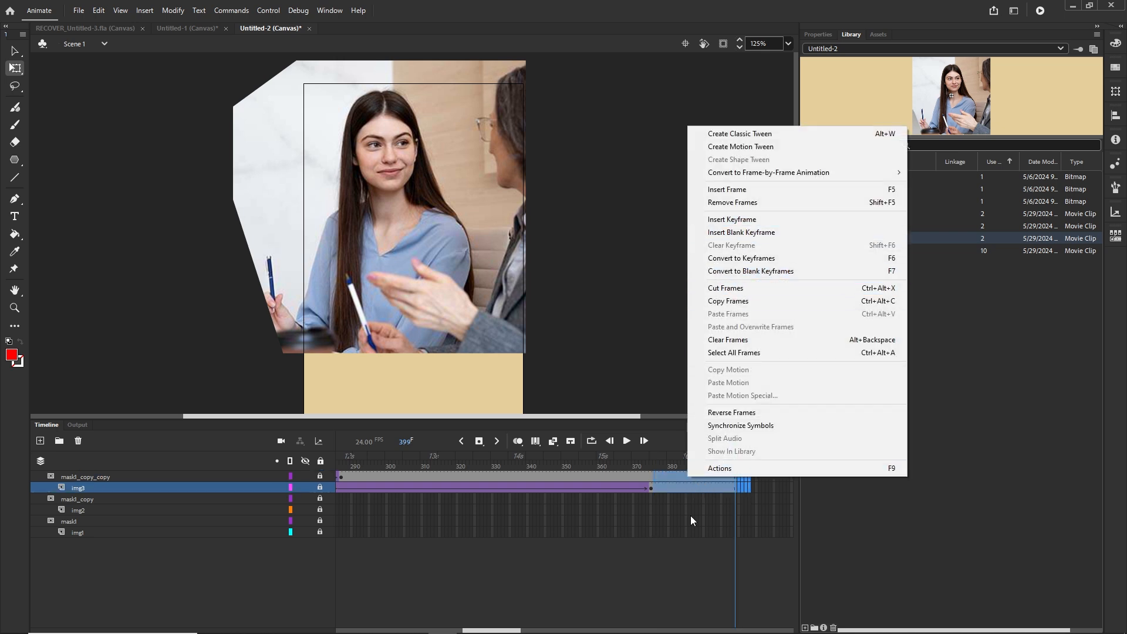
click(663, 510)
click(654, 478)
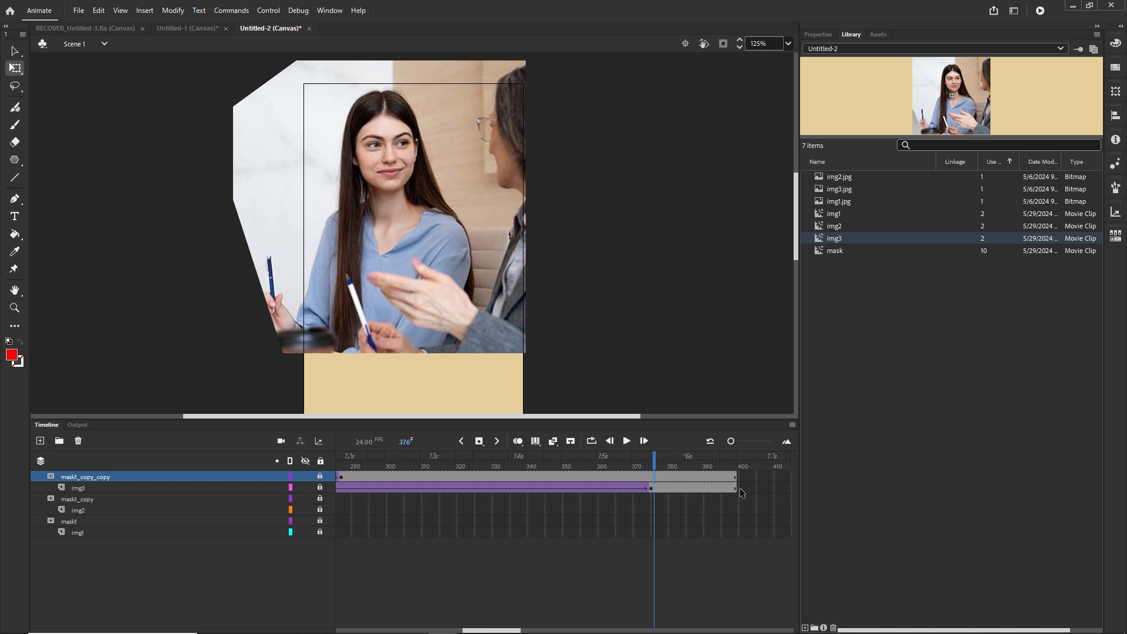
shift+click(737, 488)
right_click(671, 483)
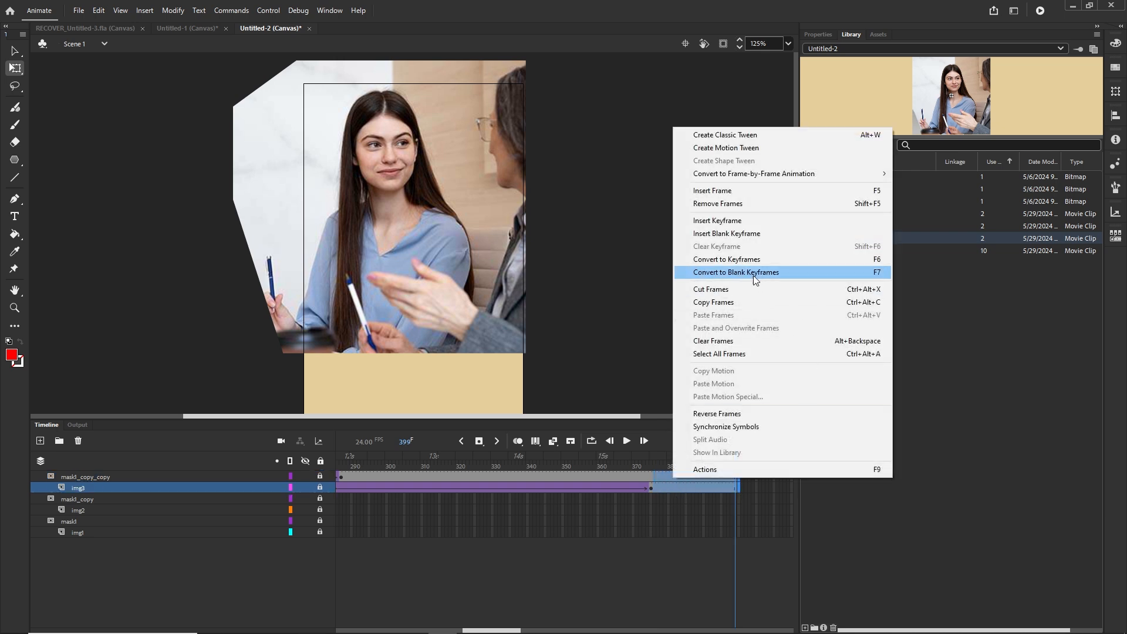
click(727, 206)
click(696, 531)
mouse_move(654, 467)
mouse_down()
mouse_move(574, 464)
mouse_move(643, 463)
mouse_up()
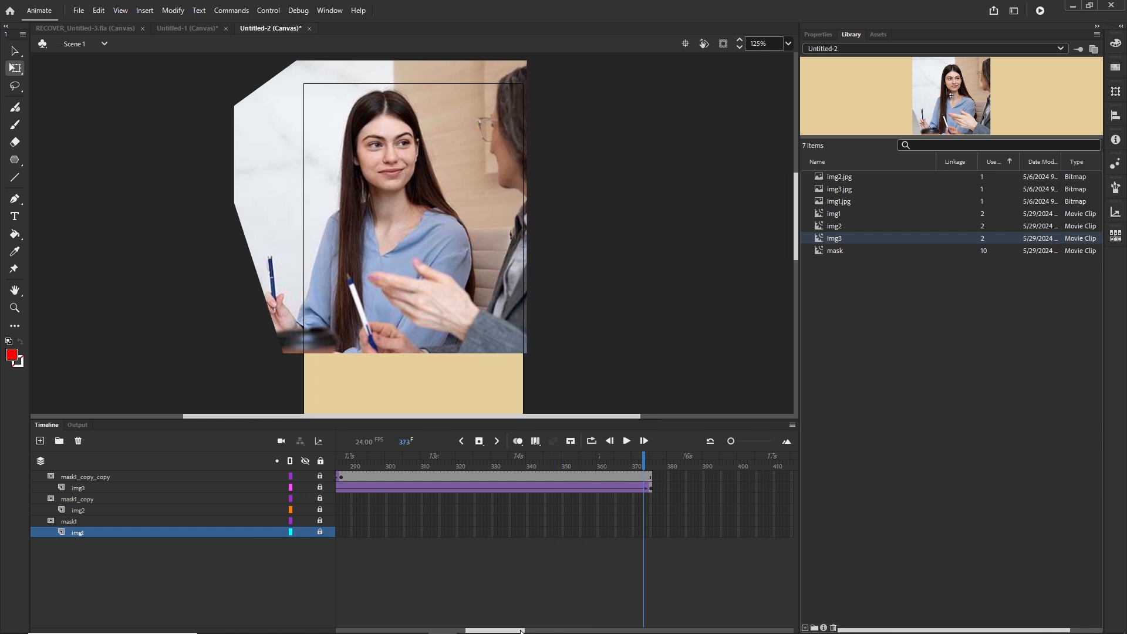
Step: Extend the mask1_copy_copy and img3 layers to frame 397 by inserting frames
scroll(566, 581, right, 3)
drag(633, 491, 633, 476)
key(F5)
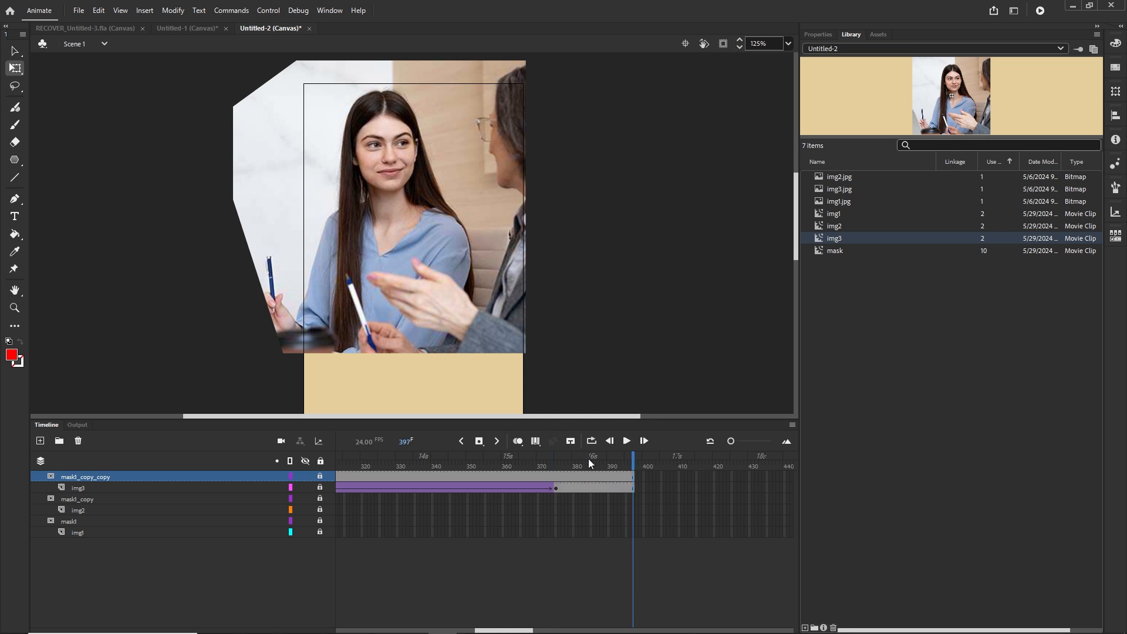
Step: Add a new layer above mask1_copy_copy and rename it txt
drag(624, 456, 201, 465)
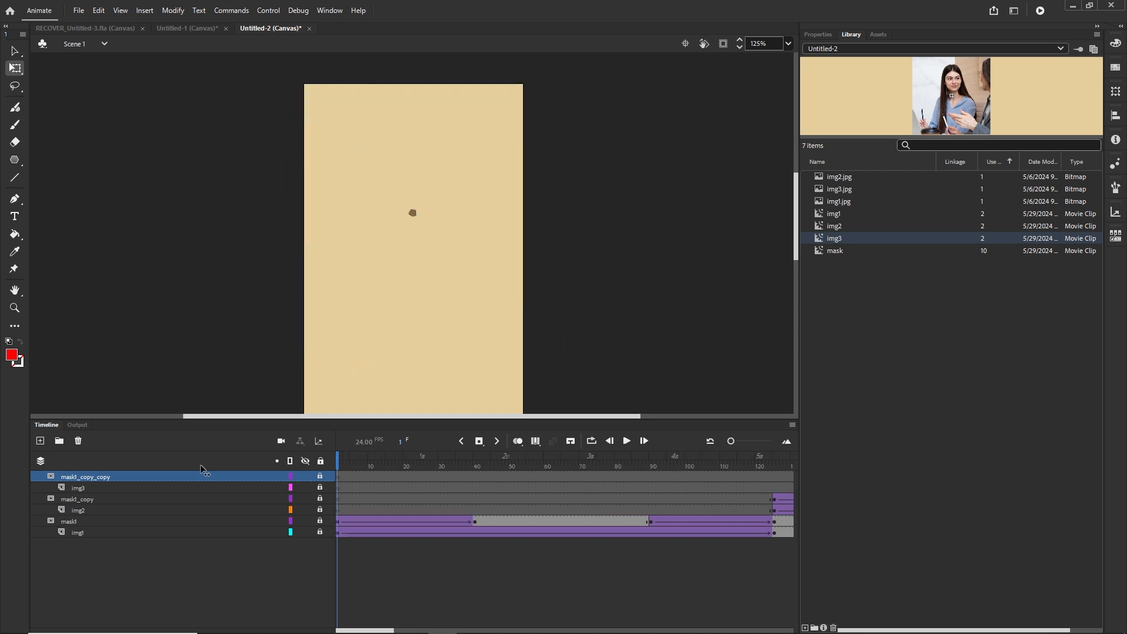
click(40, 440)
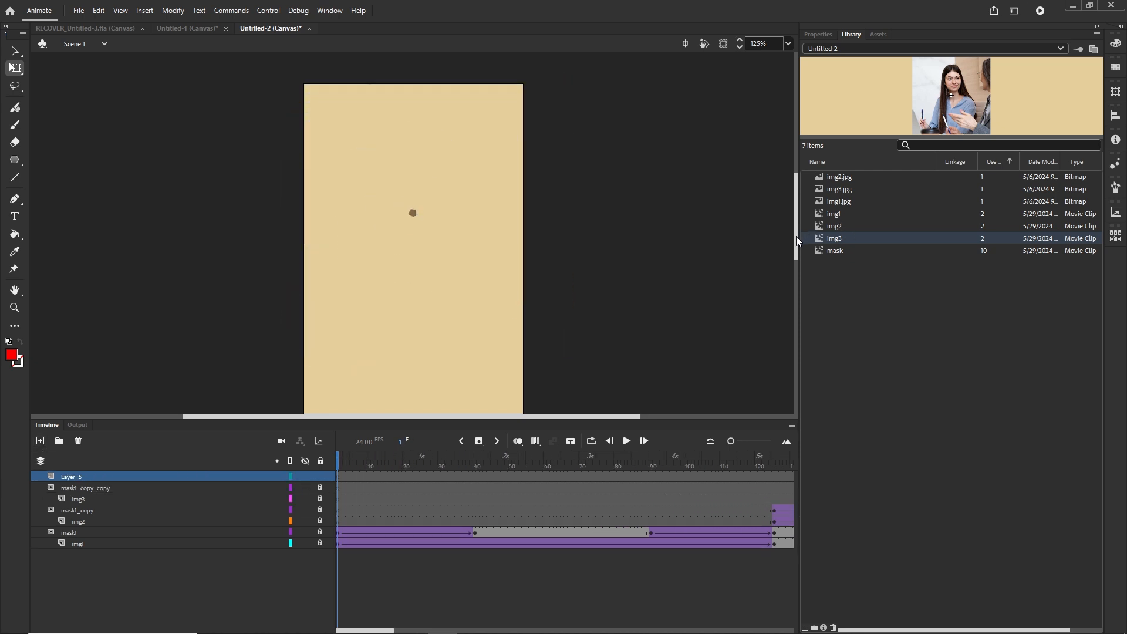
drag(796, 236, 798, 259)
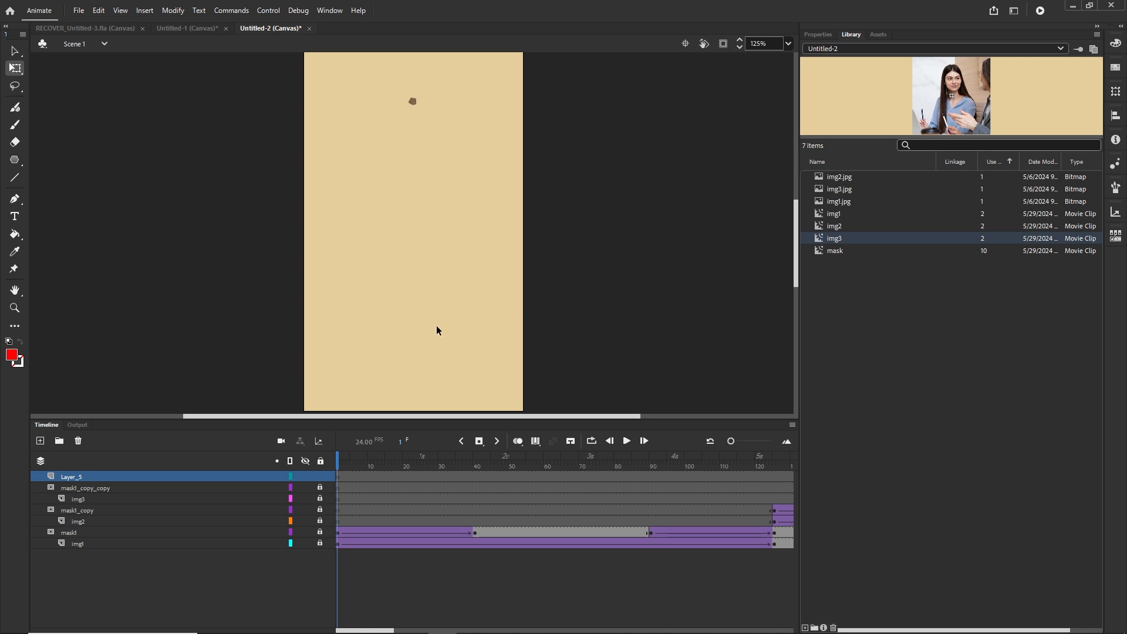
drag(340, 467, 527, 476)
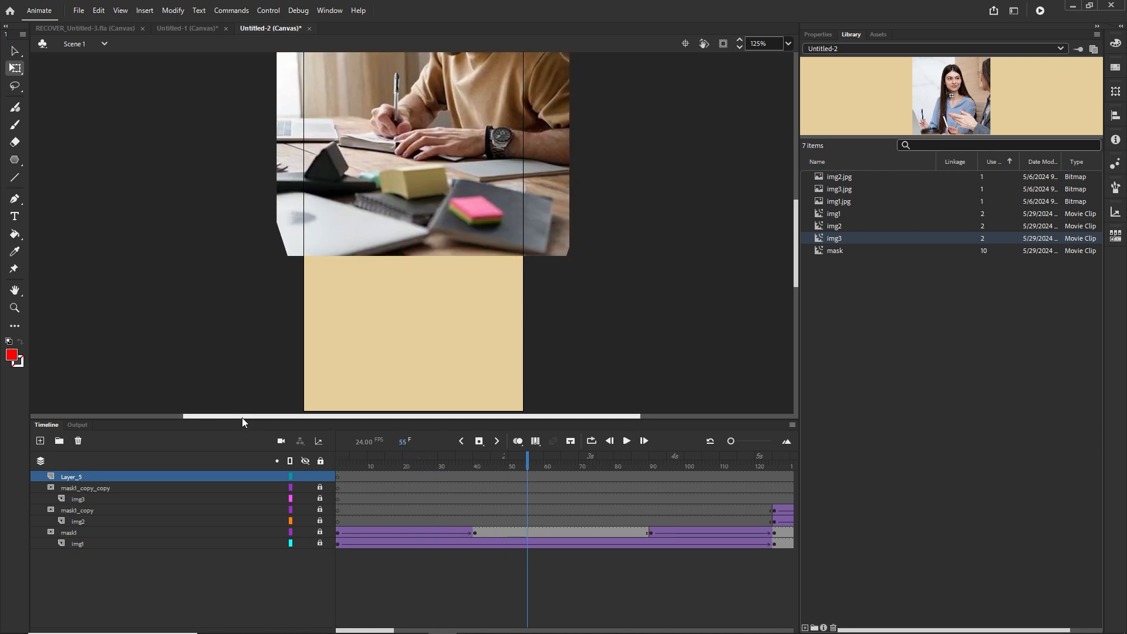
double_click(71, 477)
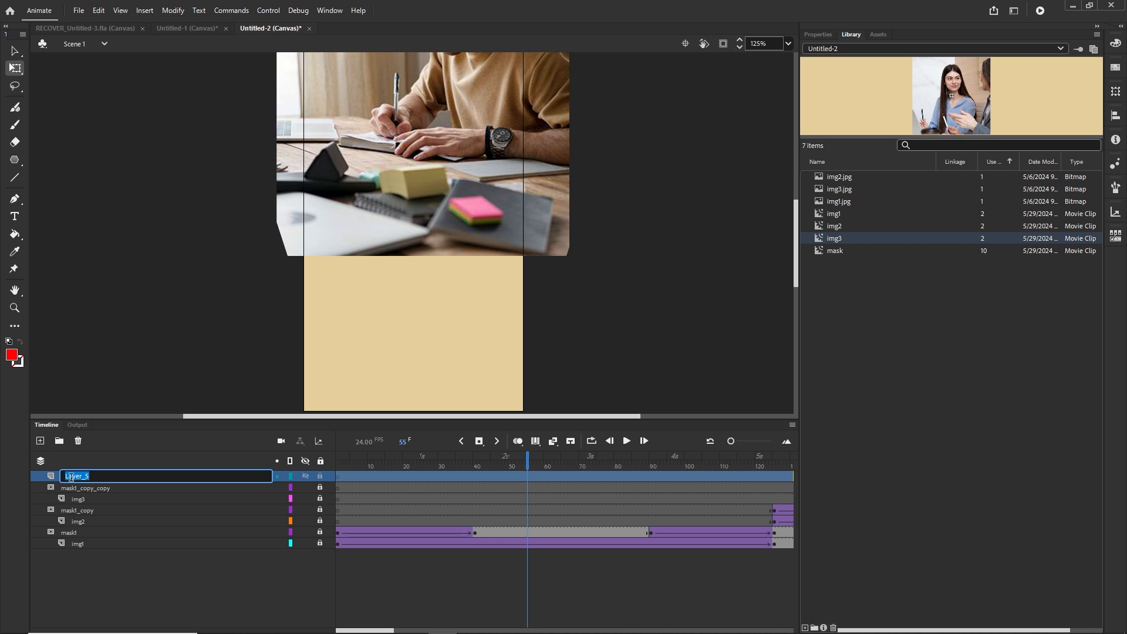
text(txt)
key(Return)
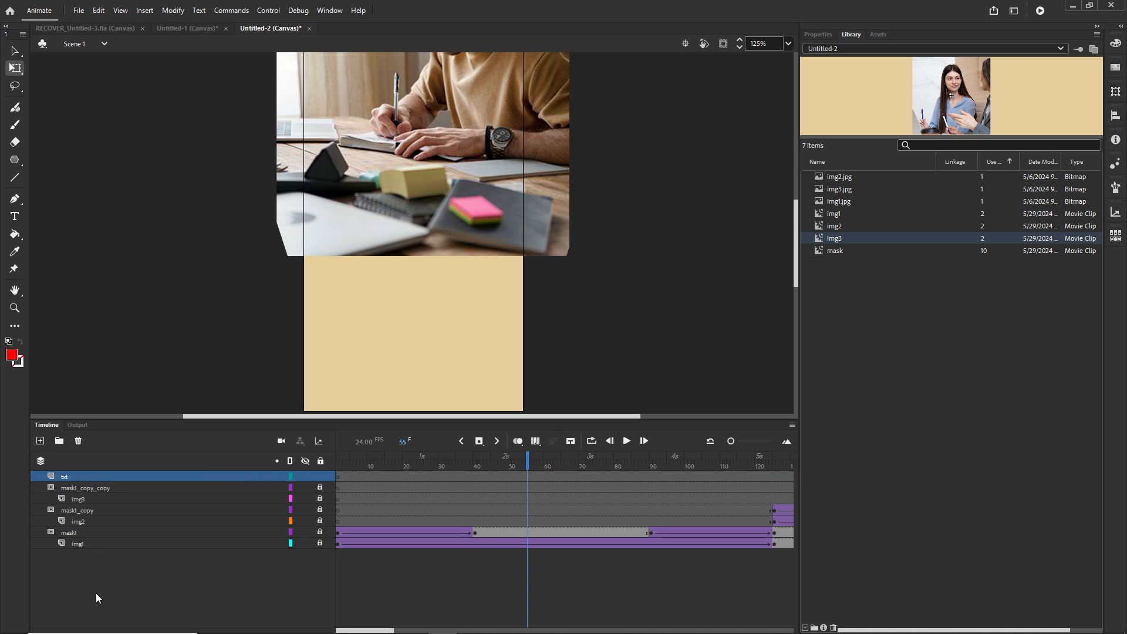
Step: Choose the Text tool and set its fill to a dark brown derived from a colour sampled on the first image
click(16, 219)
click(822, 35)
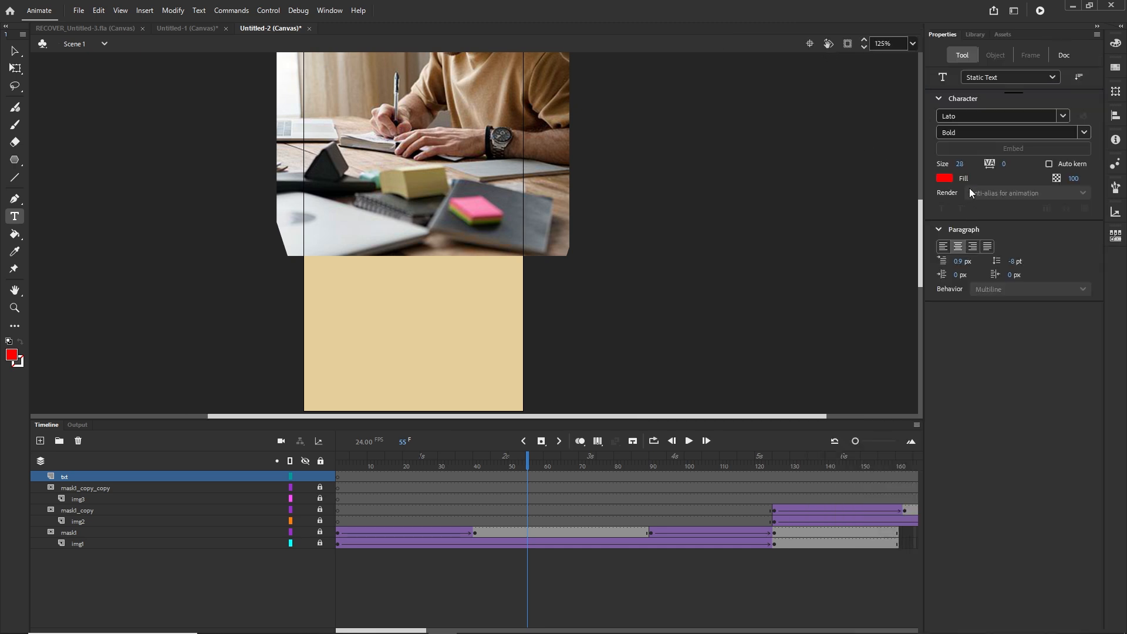
click(945, 179)
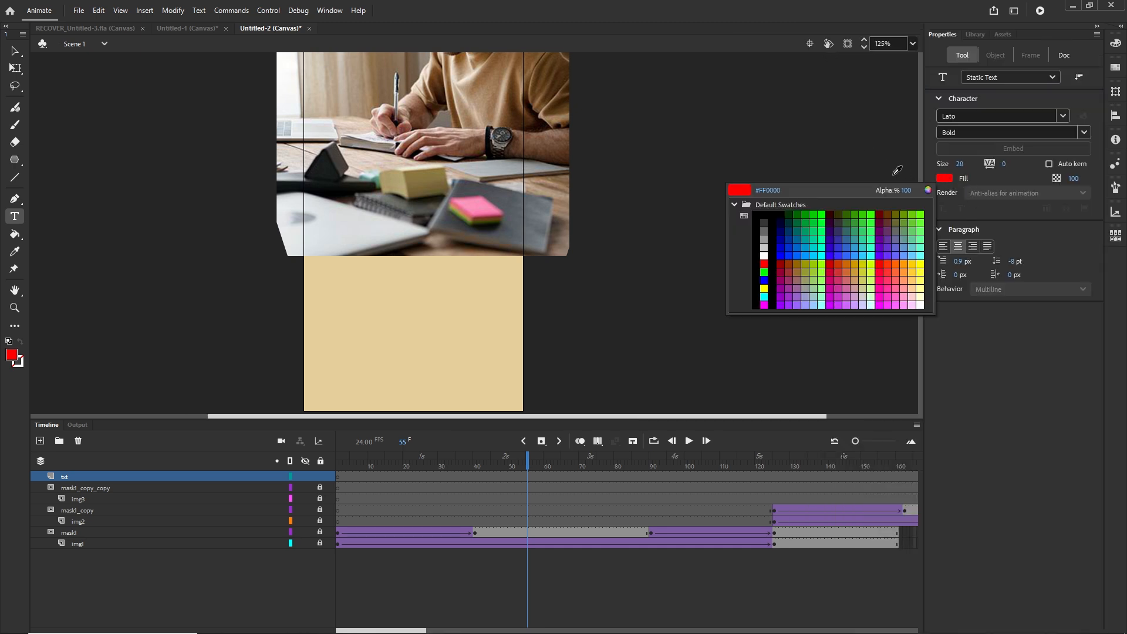
click(496, 74)
click(945, 177)
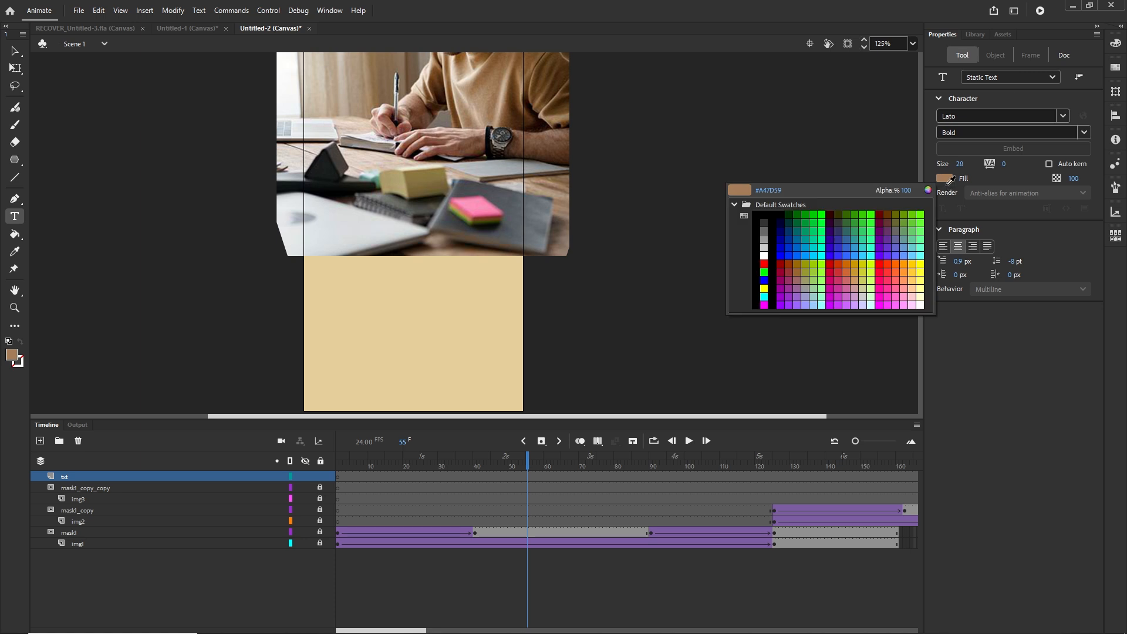
click(928, 190)
click(804, 279)
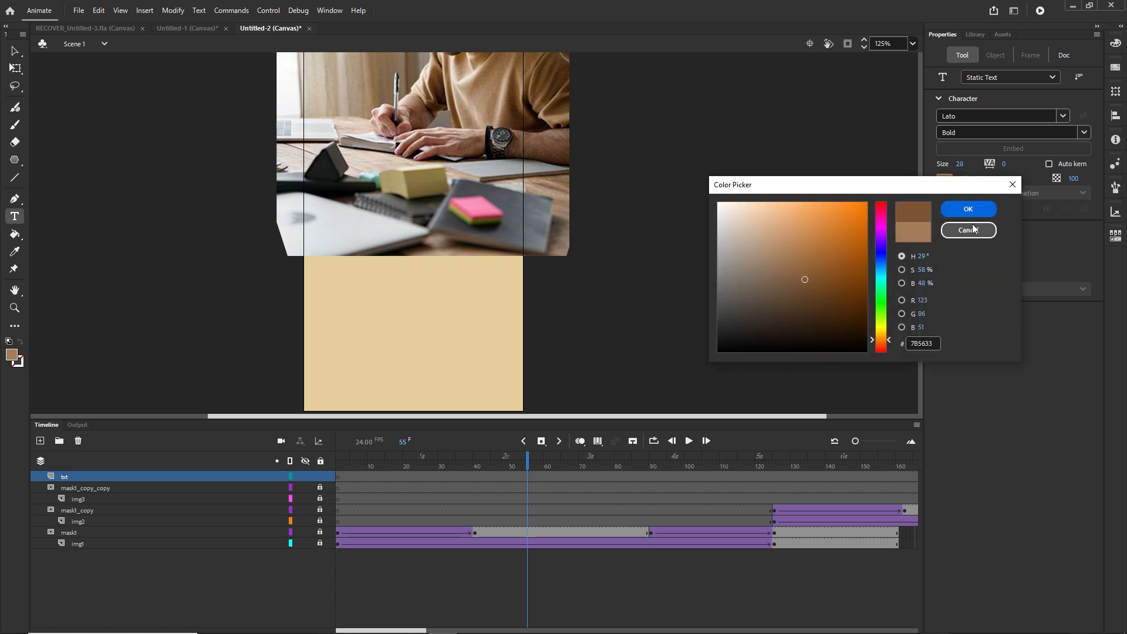
click(820, 297)
click(969, 209)
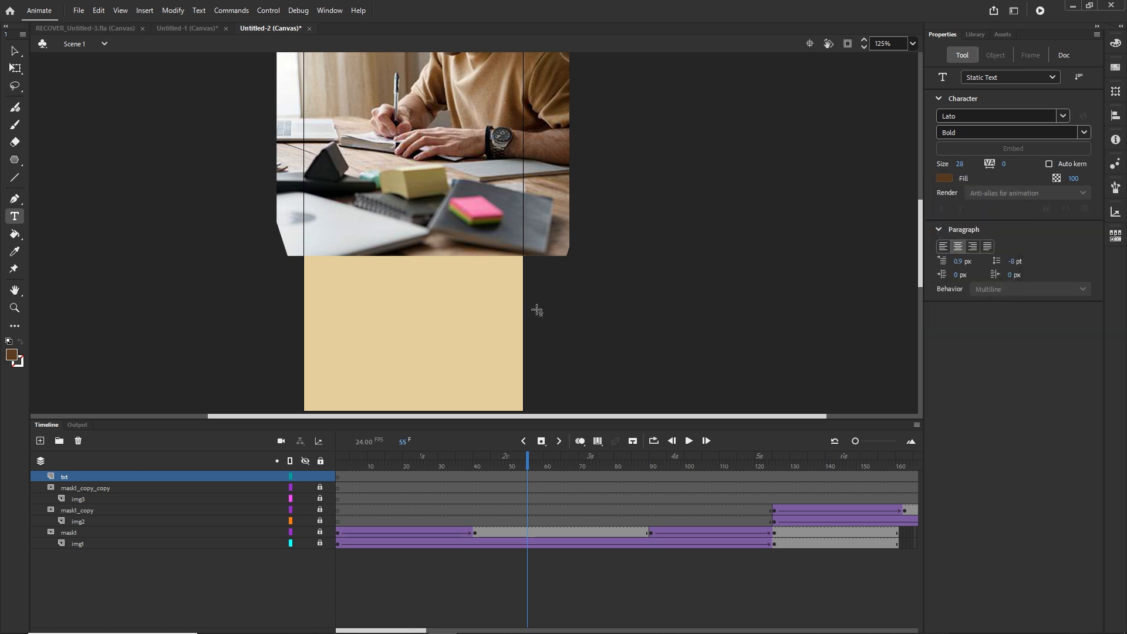
Step: Add the two-line text "study" and "online" on the txt layer and place it below the image at X 99, Y 430
click(387, 320)
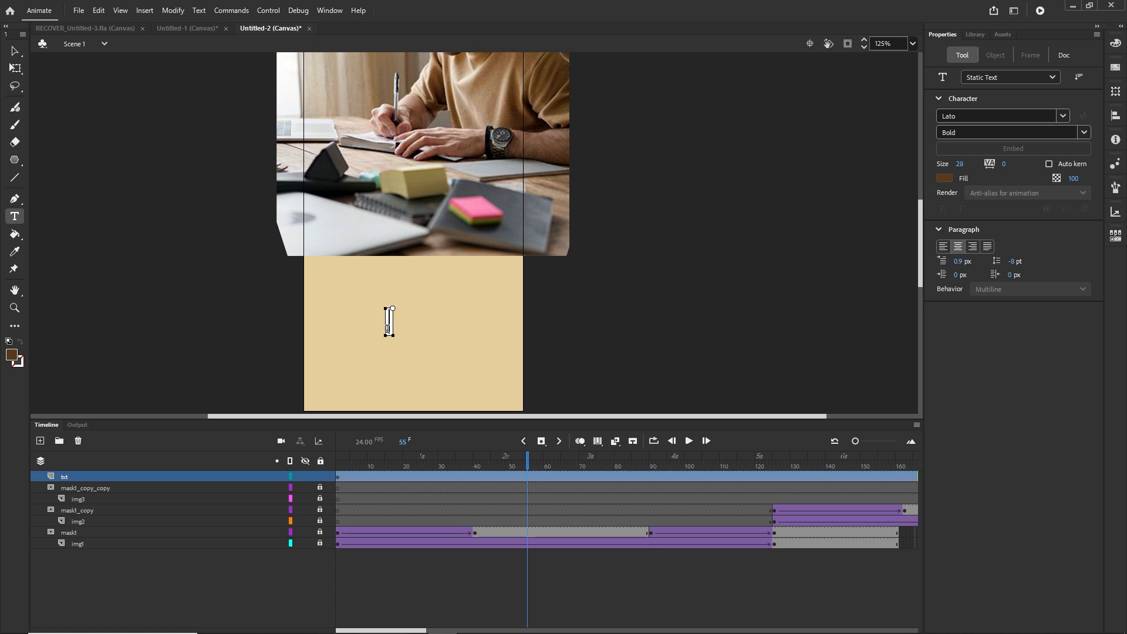
text(study)
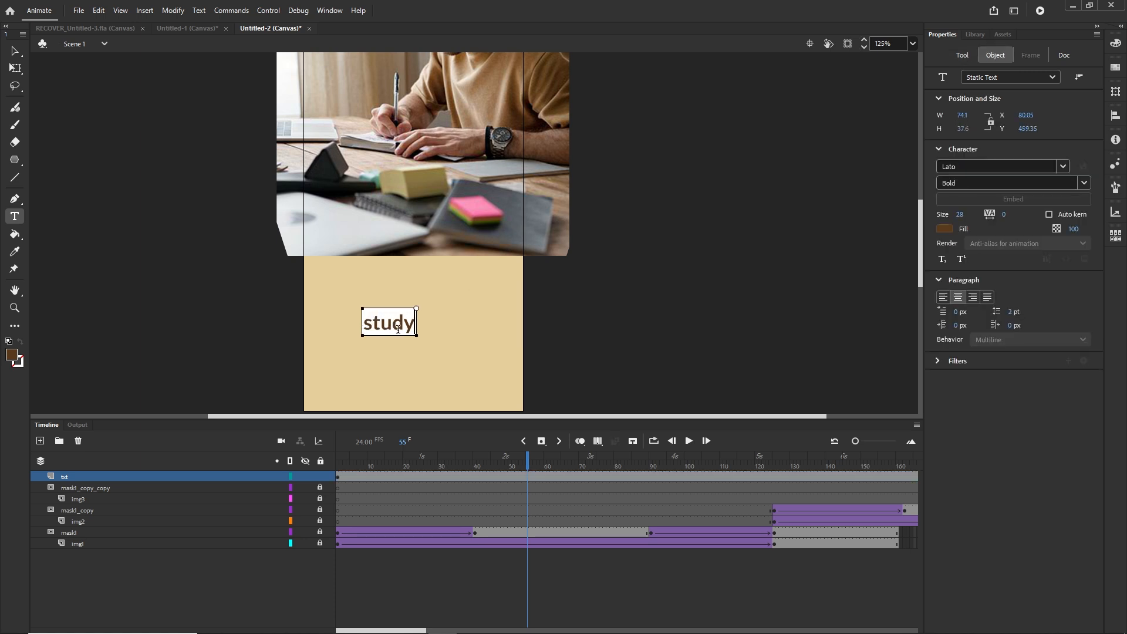
key(Return)
text(online)
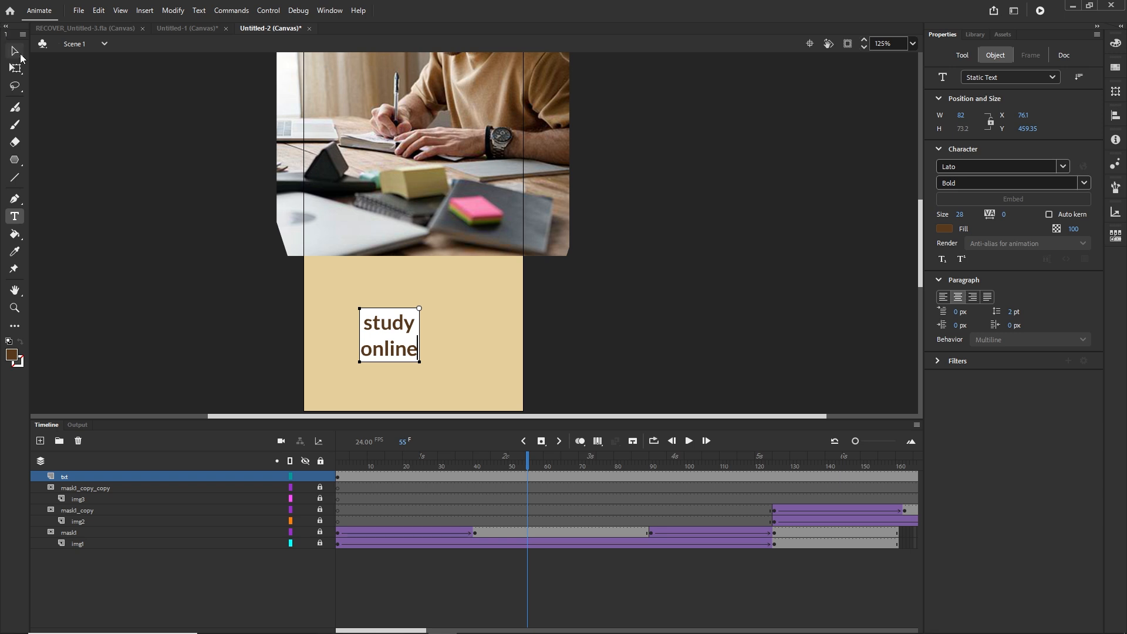
key(Escape)
drag(403, 320, 419, 298)
click(461, 320)
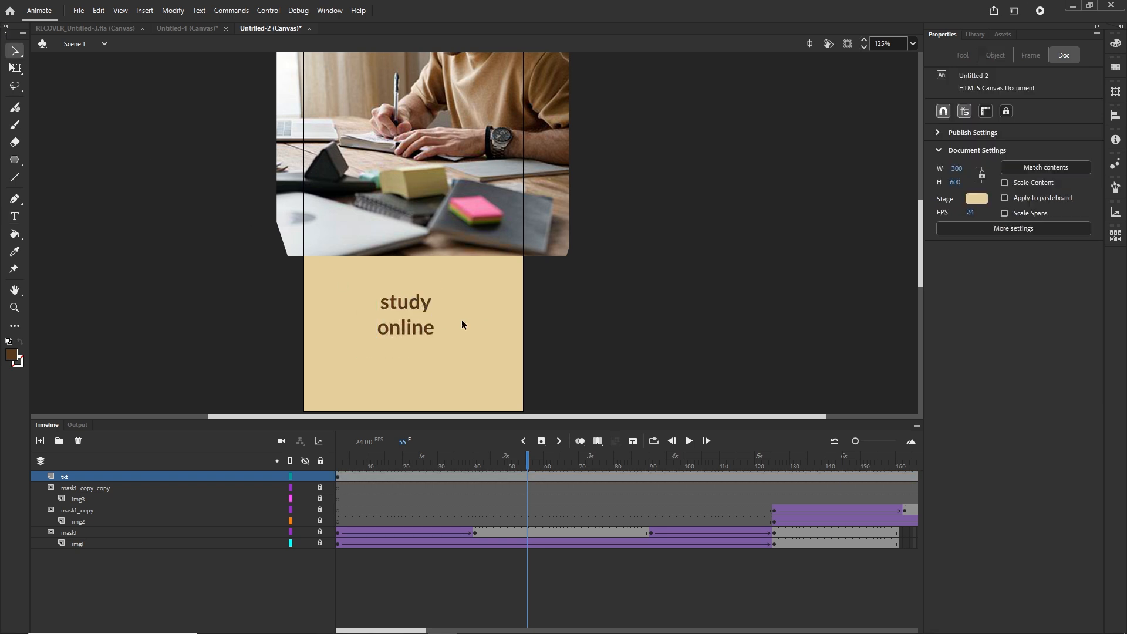
Step: Join the text into the single line "study online" and move it down to Y 450
click(412, 308)
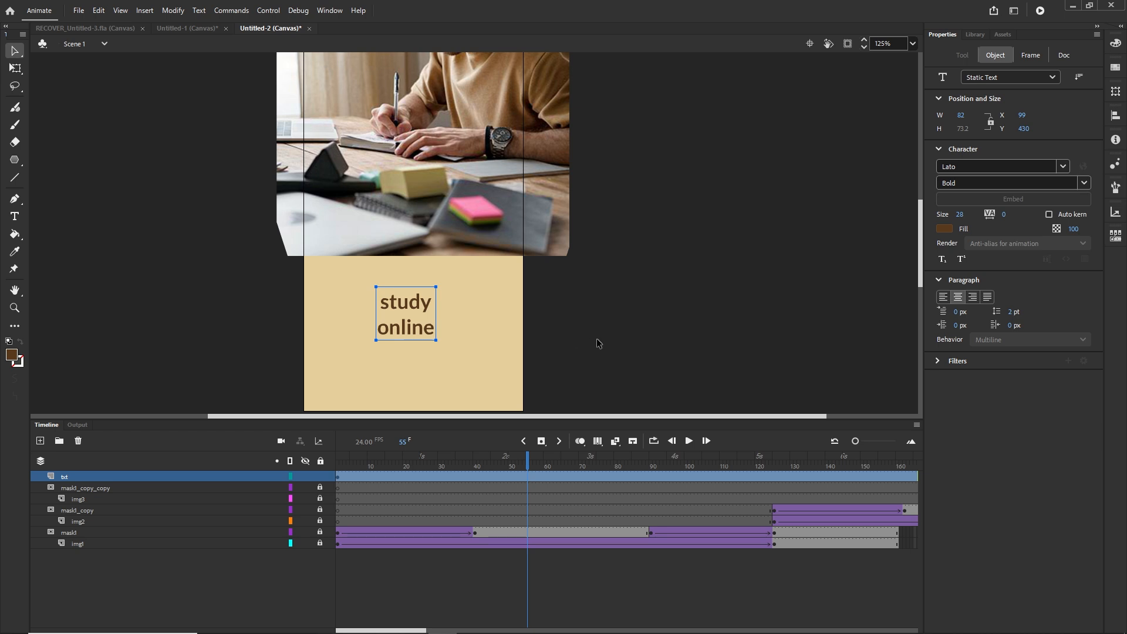
double_click(388, 327)
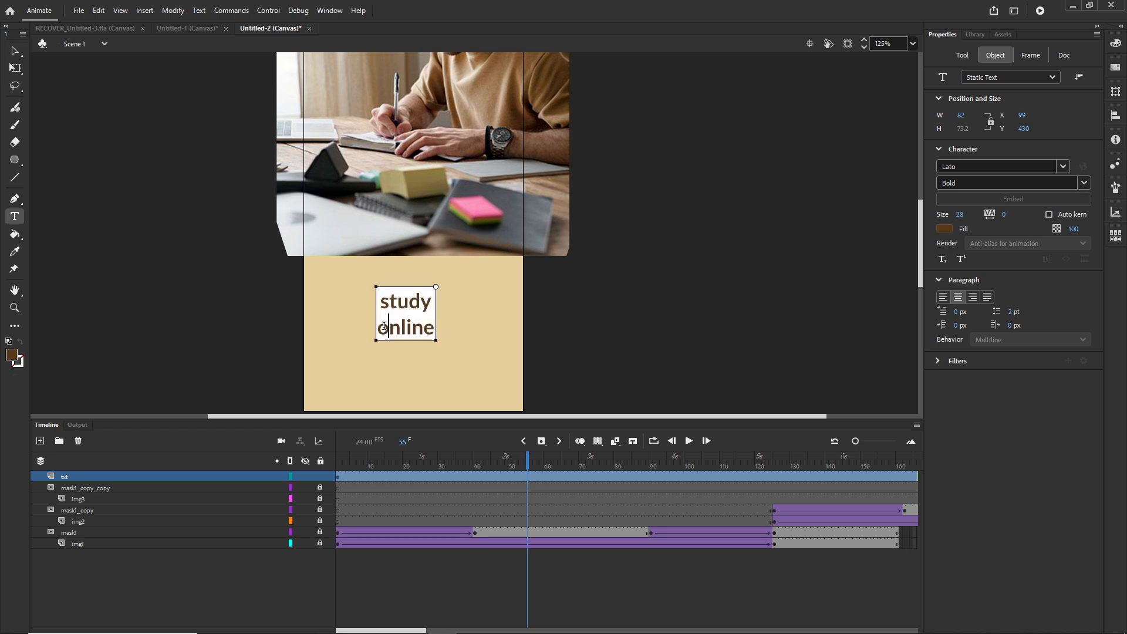
key(BackSpace)
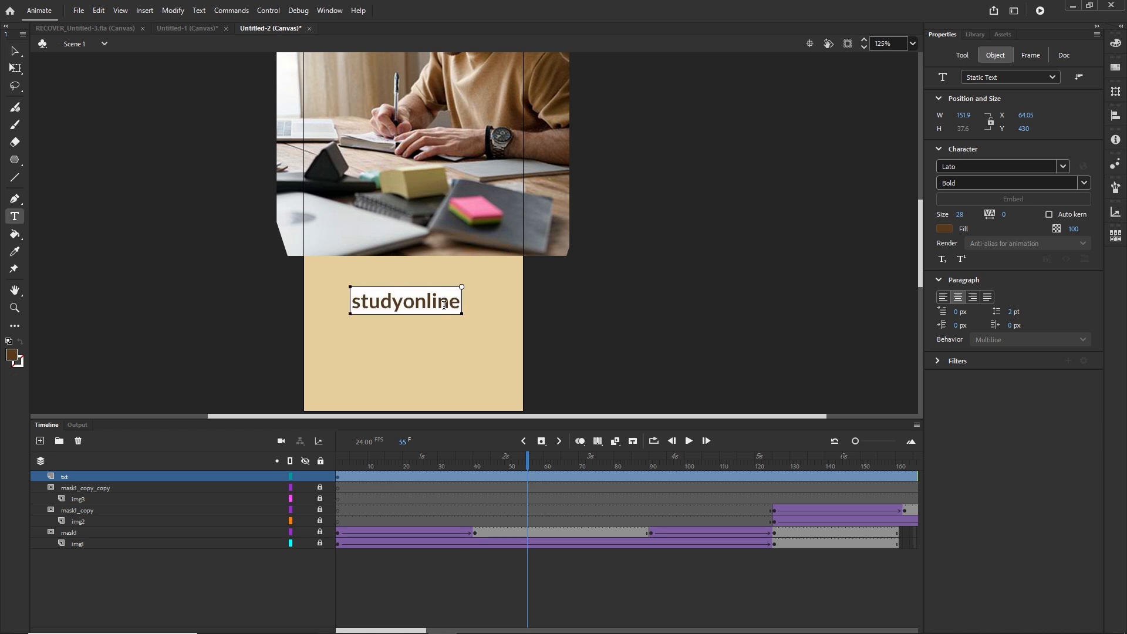
click(15, 51)
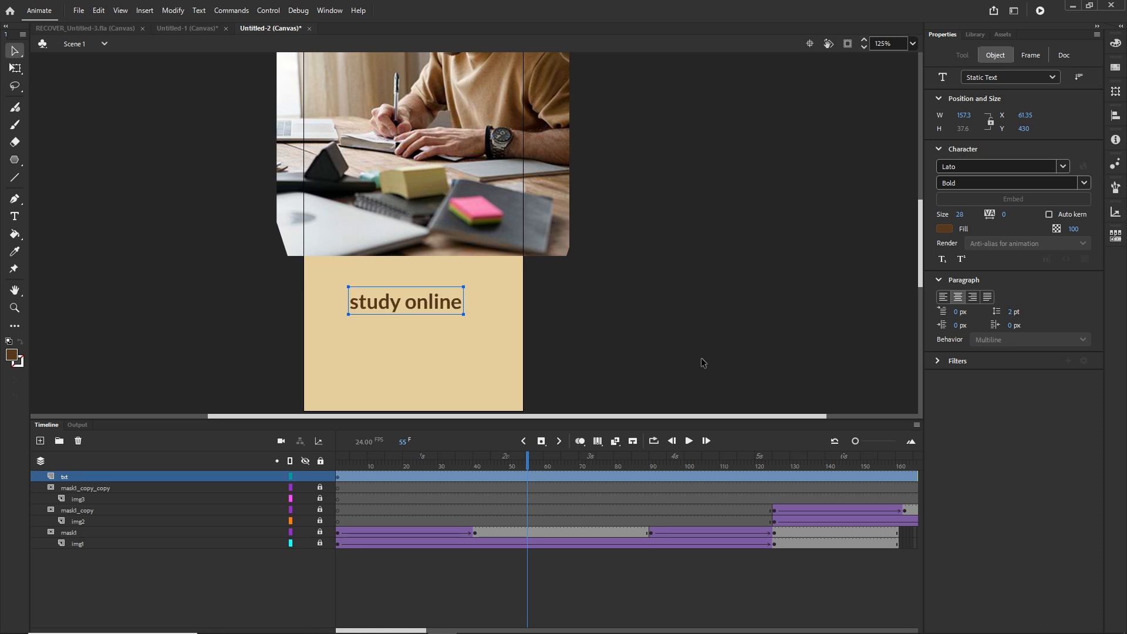
click(703, 362)
click(379, 300)
key(shift+Down)
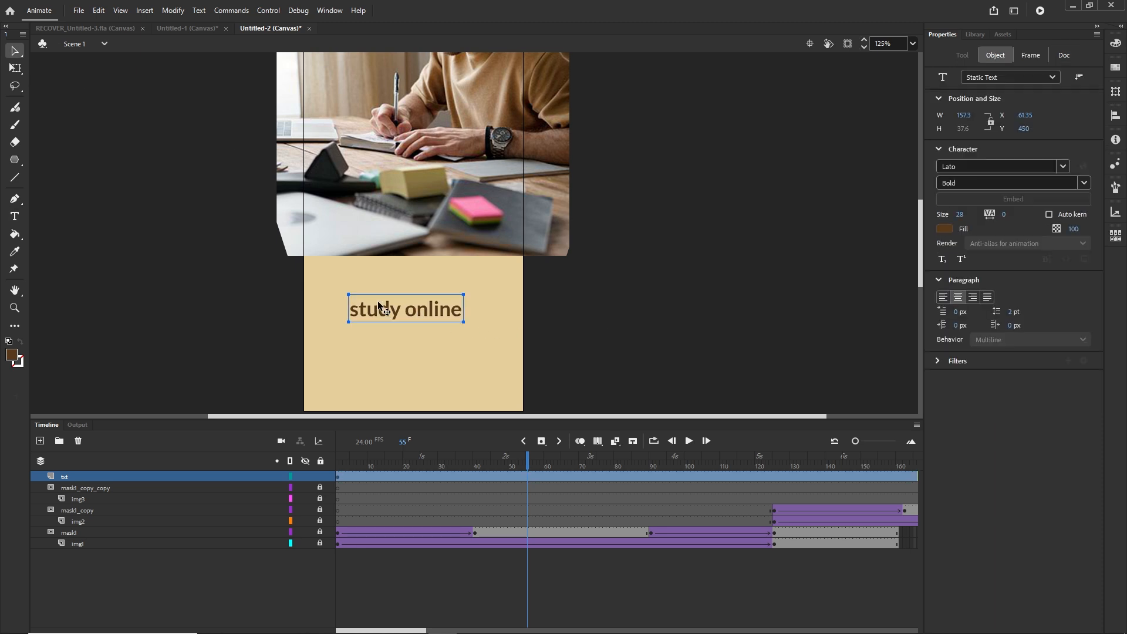
Step: Nudge the "study online" caption 8 px to the right and 1 px down to center it below the image
key(Right)
key(Right)
key(Right)
key(Right)
key(Right)
key(Right)
key(Right)
key(Right)
key(Down)
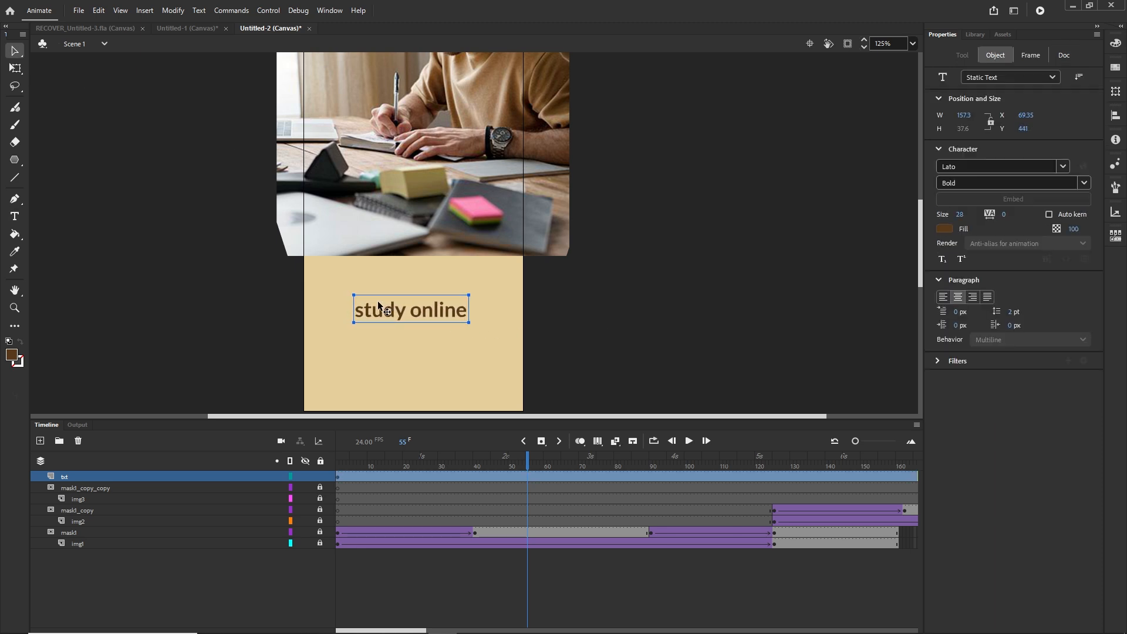
click(732, 372)
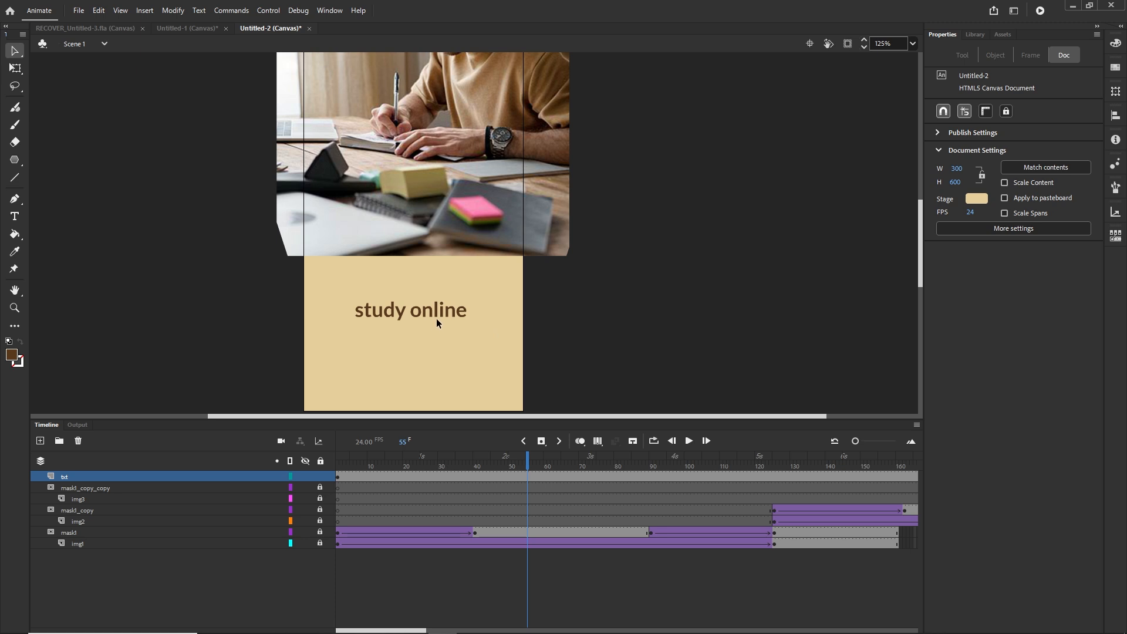
Step: Increase the font size of the "study online" caption to 35
click(436, 321)
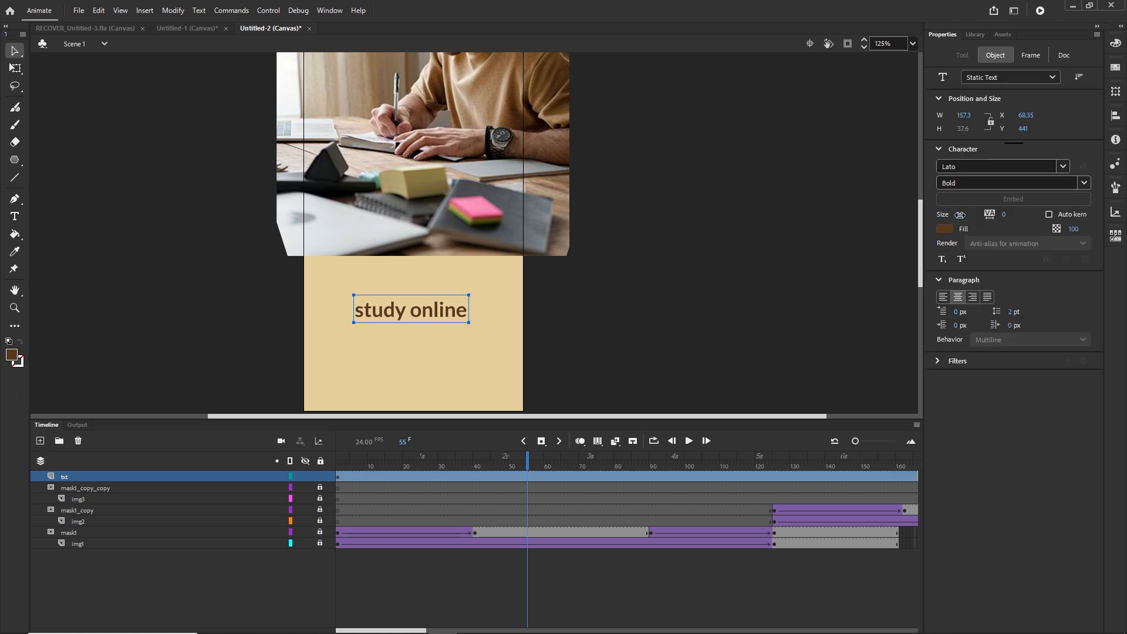
drag(960, 215, 966, 216)
click(682, 341)
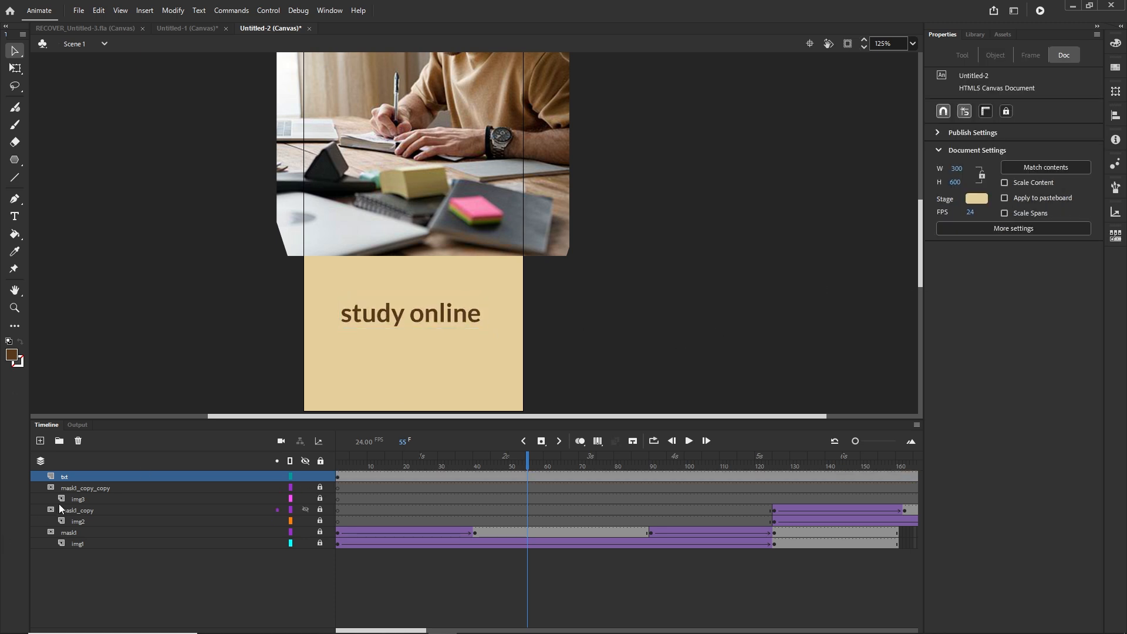
Step: Add a new layer above txt and rename it btn
click(40, 441)
click(79, 473)
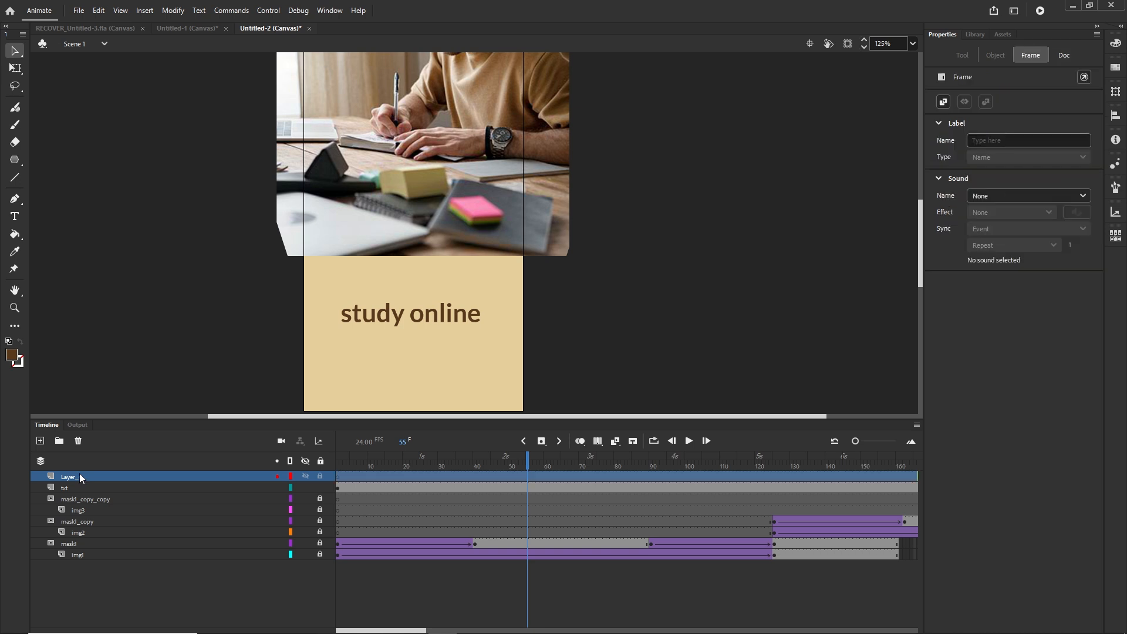
double_click(79, 474)
text(btn)
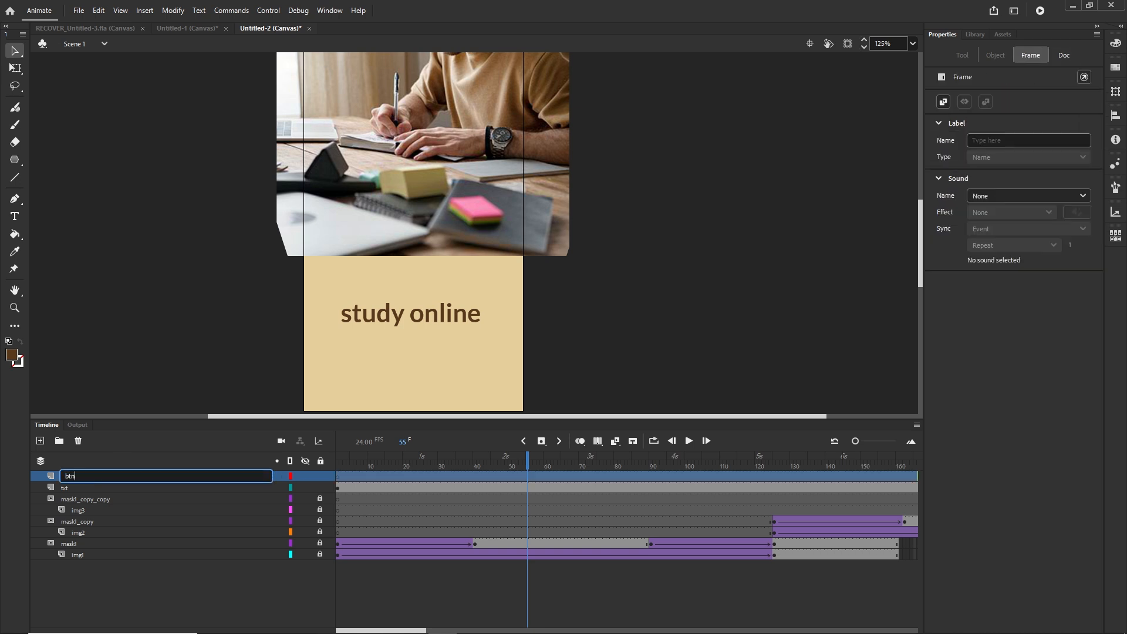
click(188, 614)
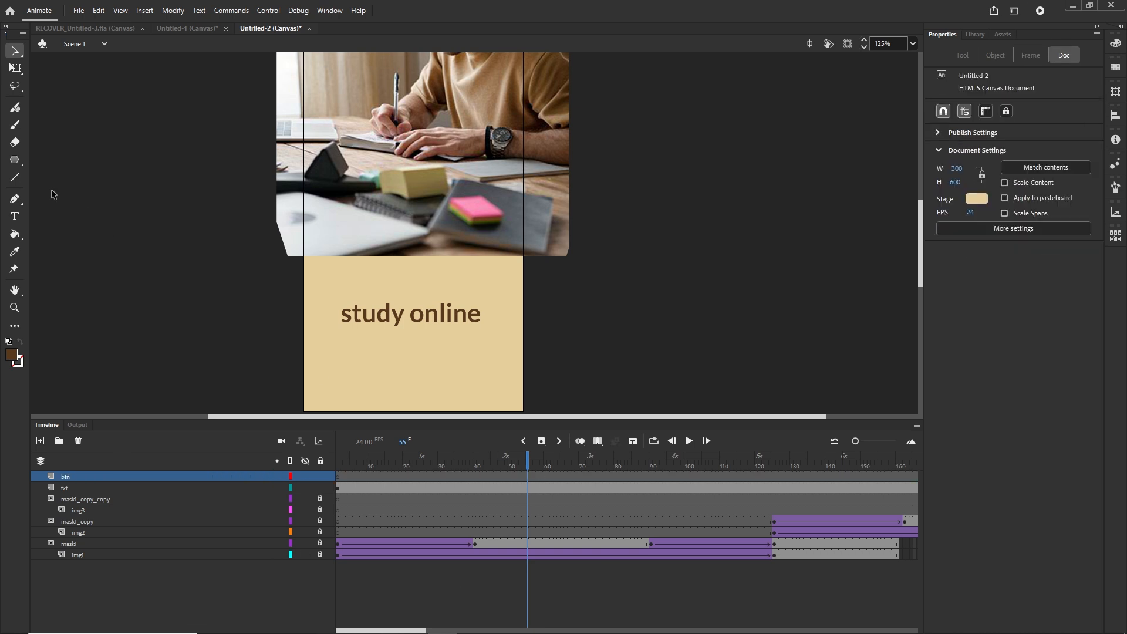
Step: Draw a dark brown rectangle with a corner radius of 20 and no stroke below the caption on the btn layer
drag(21, 160, 61, 157)
click(1086, 312)
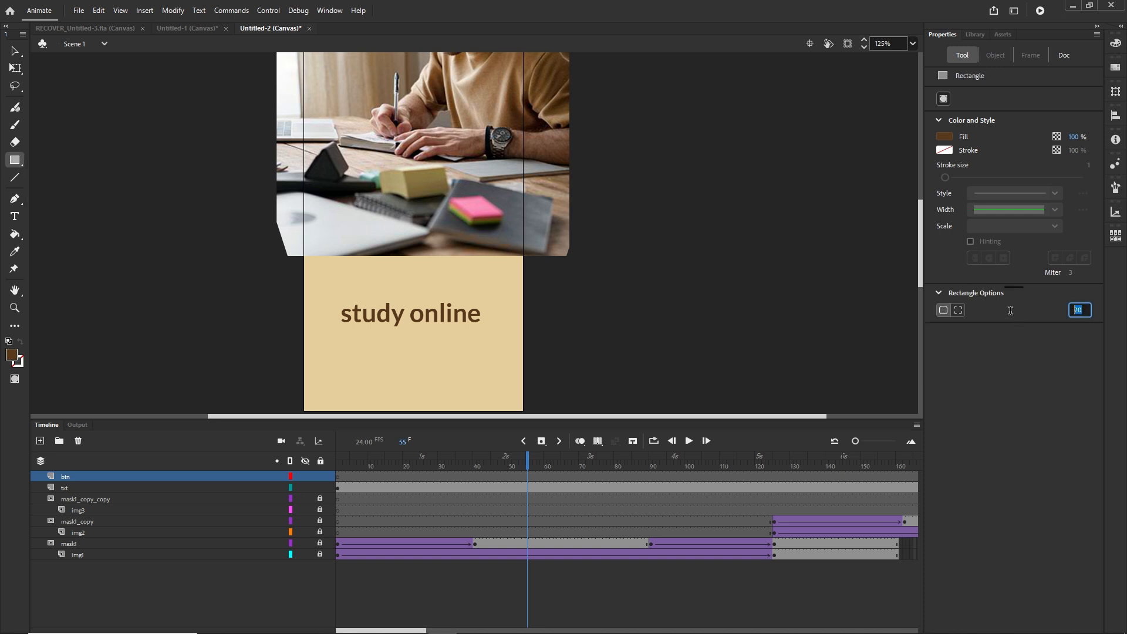
key(Return)
drag(350, 361, 464, 390)
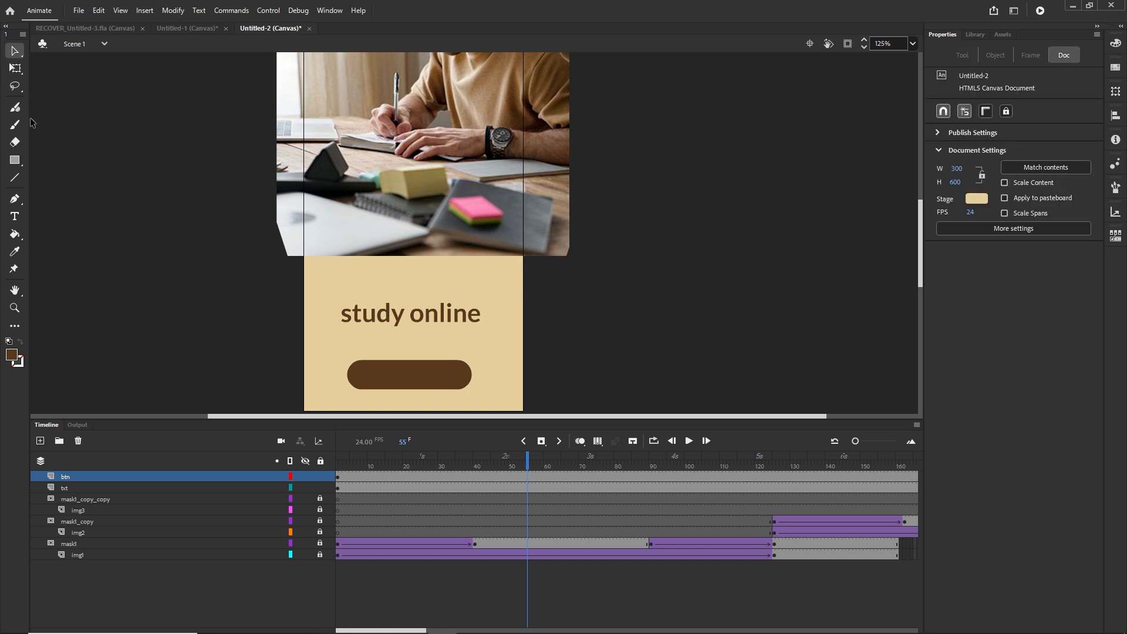
Step: Add the text "join now" over the brown button shape, filled with the beige sampled from the stage background
click(14, 51)
click(18, 216)
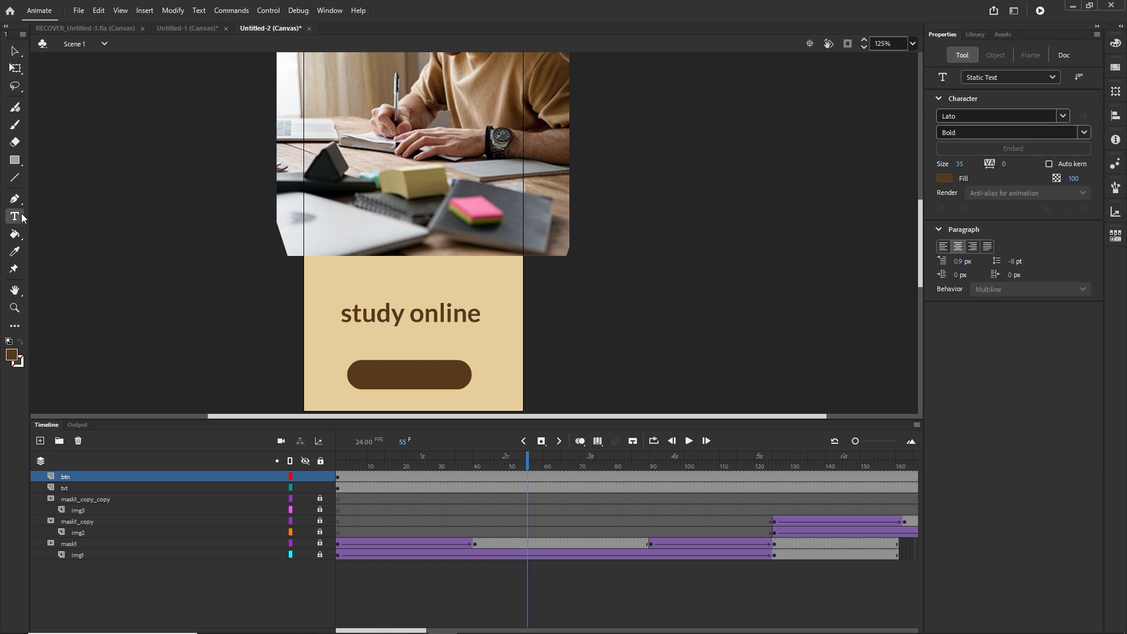
click(945, 177)
click(470, 330)
click(395, 382)
text(jo)
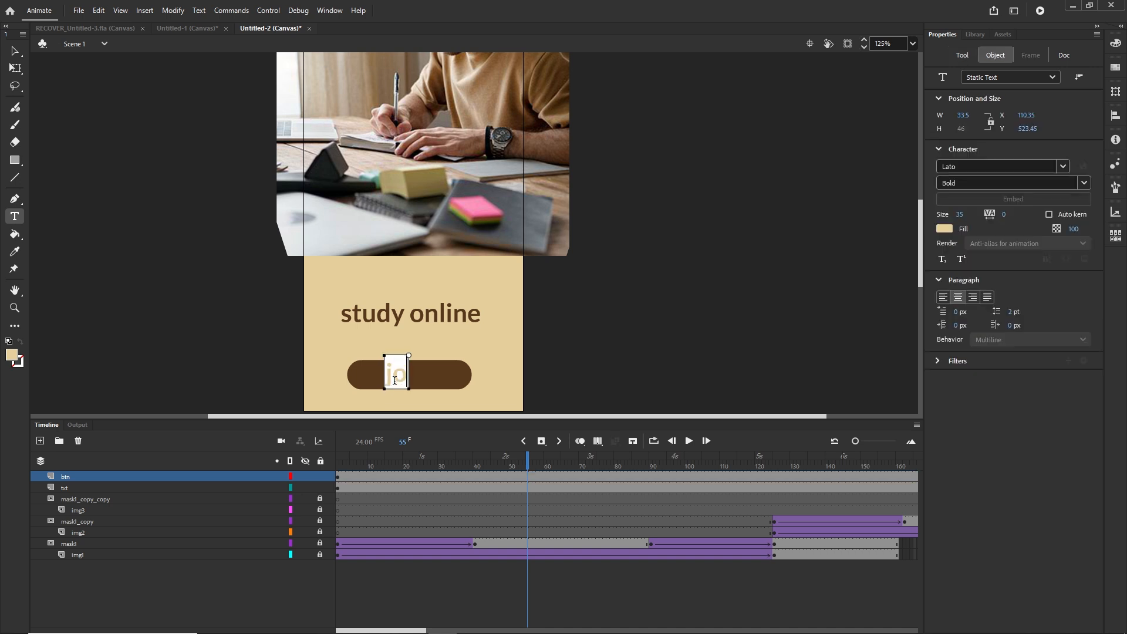
text(in now)
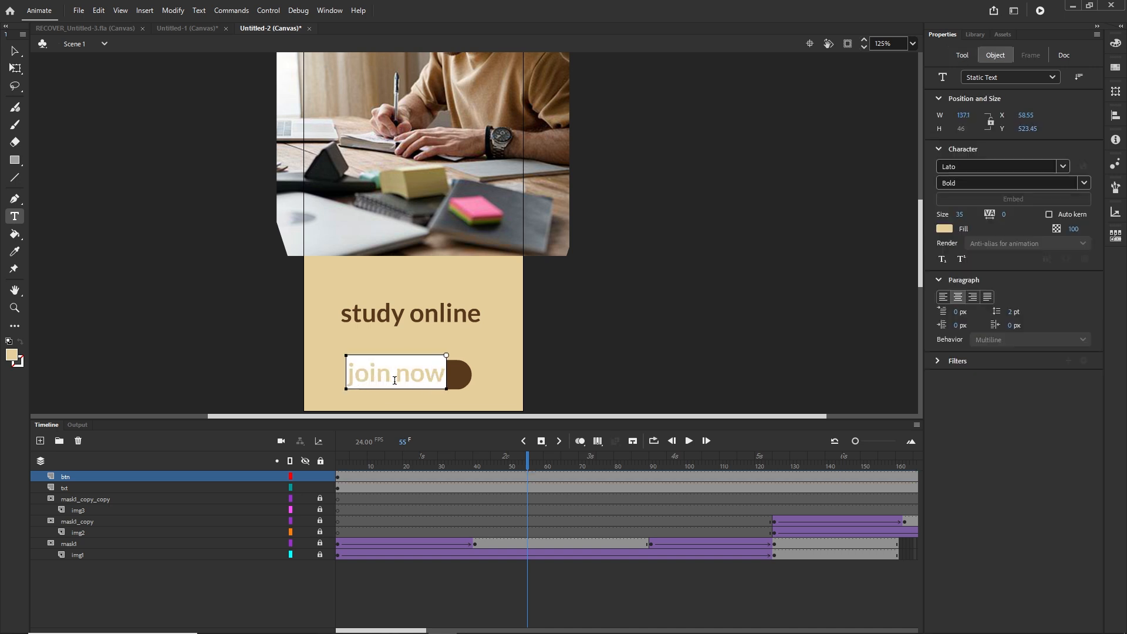
click(15, 51)
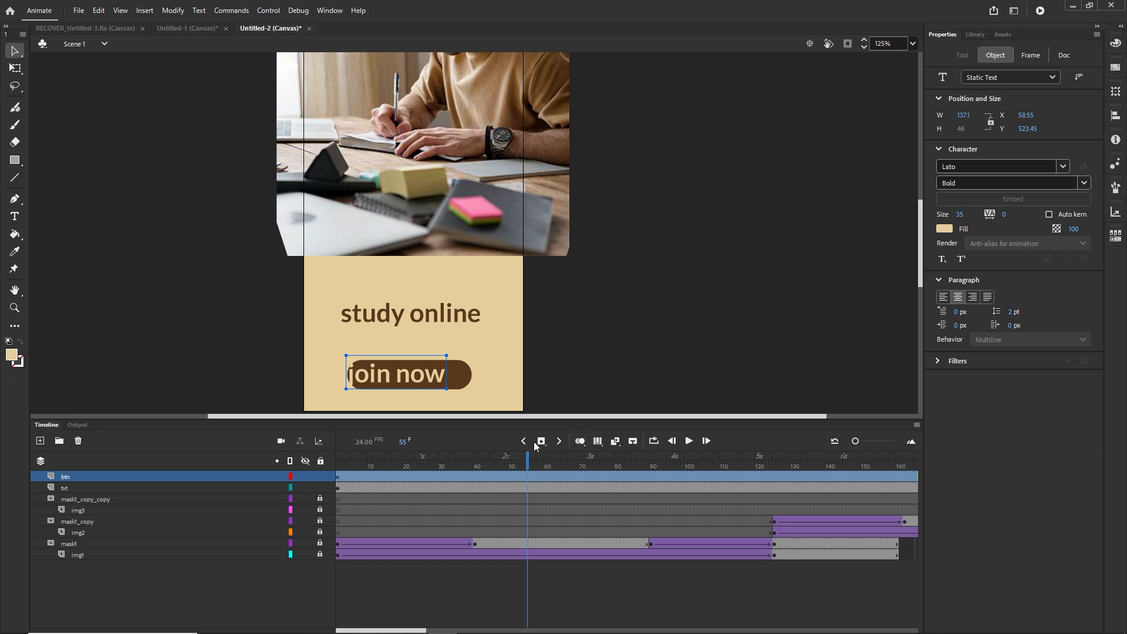
Step: Reduce the "join now" text to font size 29 and center it on the button shape
drag(409, 375, 419, 376)
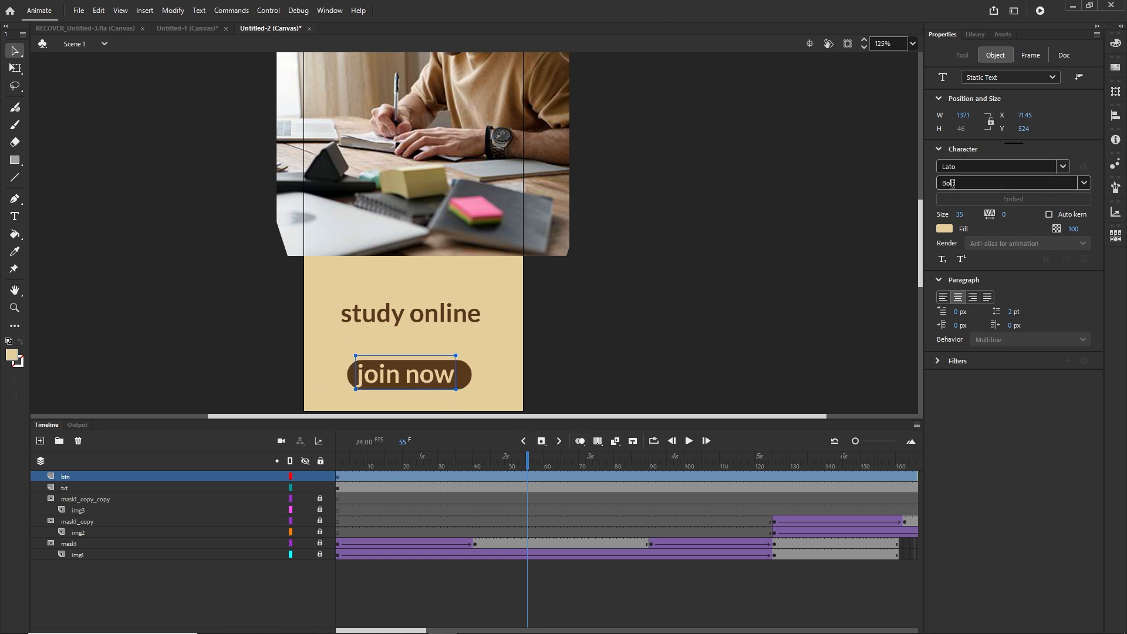
drag(959, 214, 949, 214)
click(701, 347)
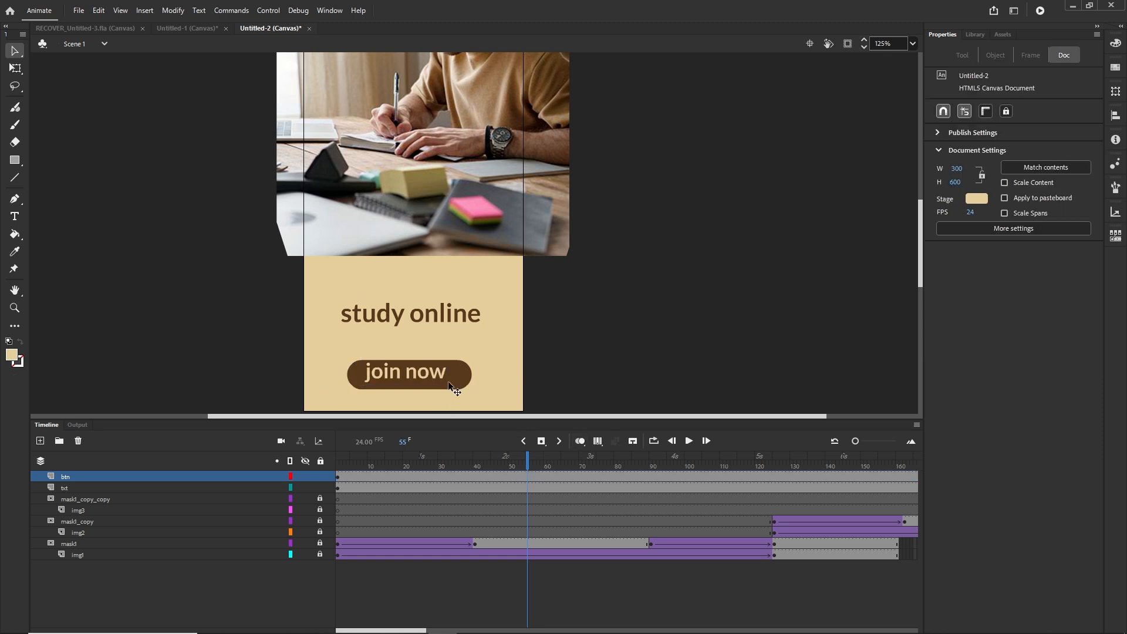
click(421, 373)
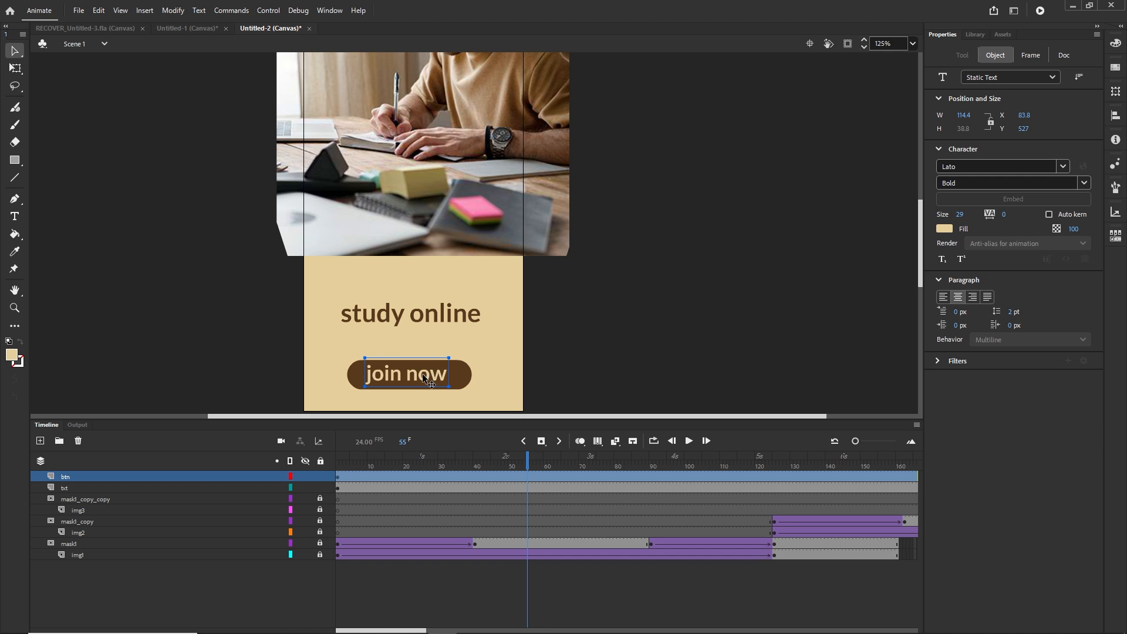
click(668, 356)
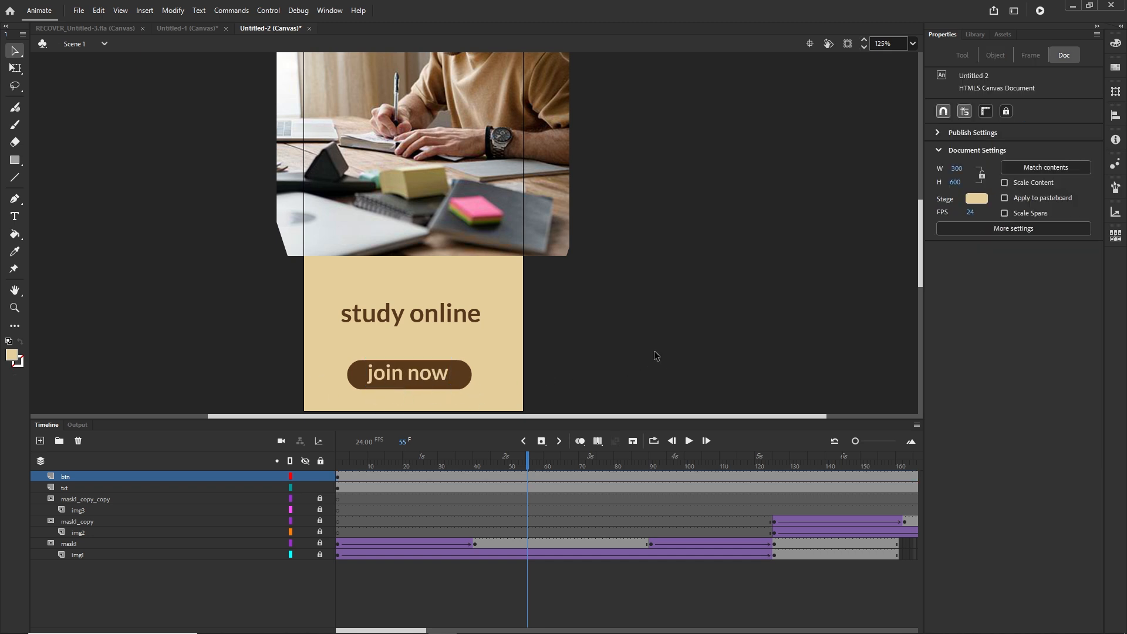
Step: Test the movie in the browser to review the banner with its button, and return to the document's timeline
key(ctrl+Return)
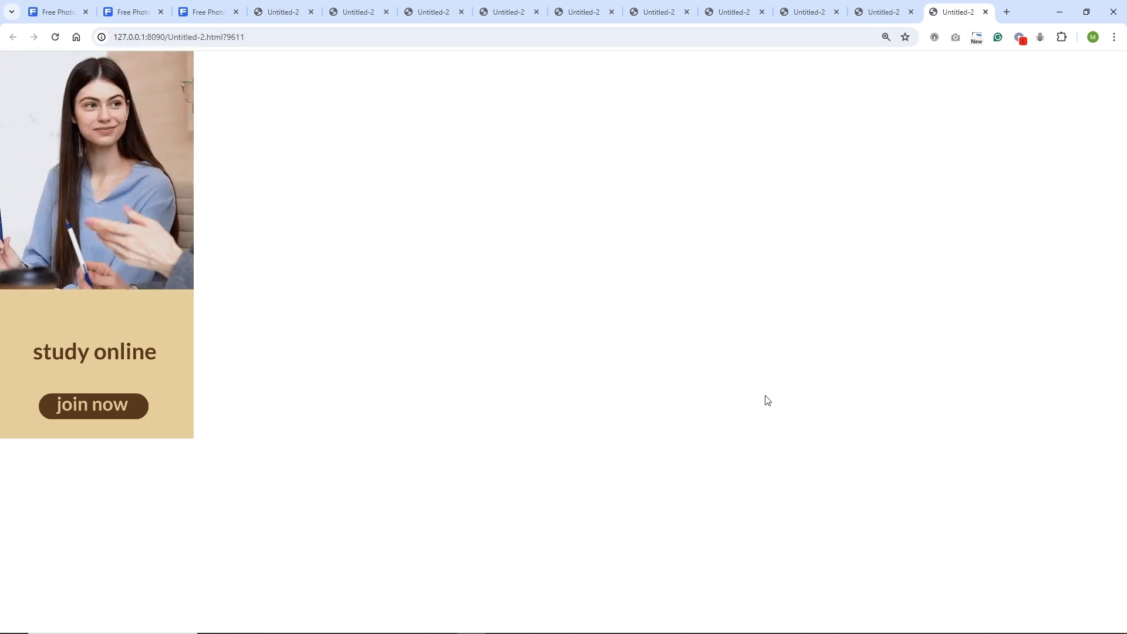
mouse_move(499, 629)
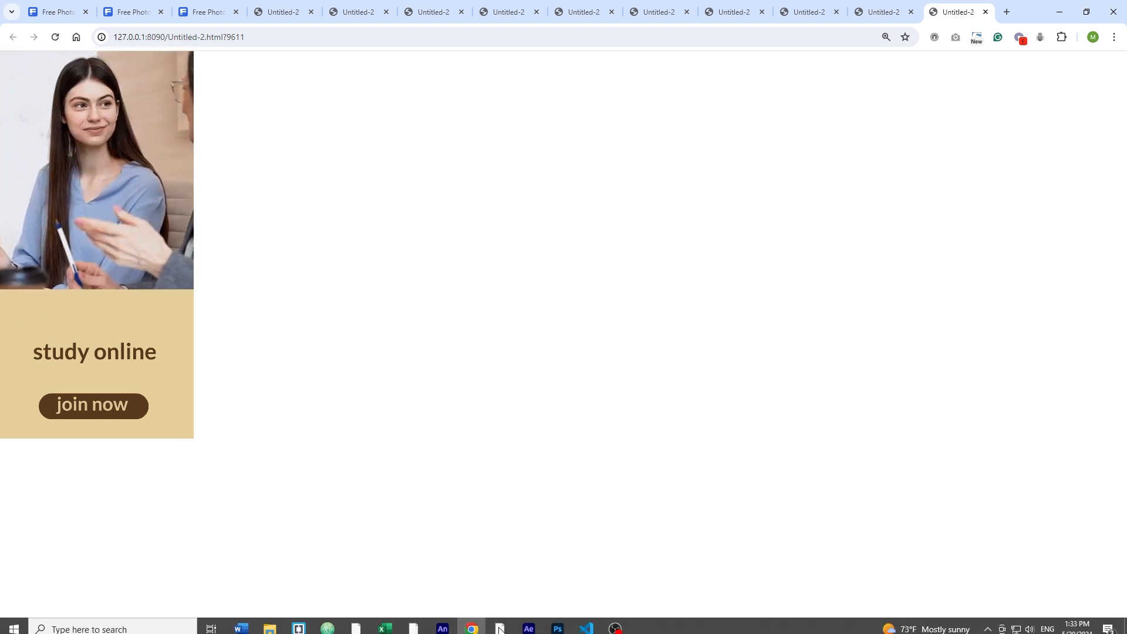
click(450, 627)
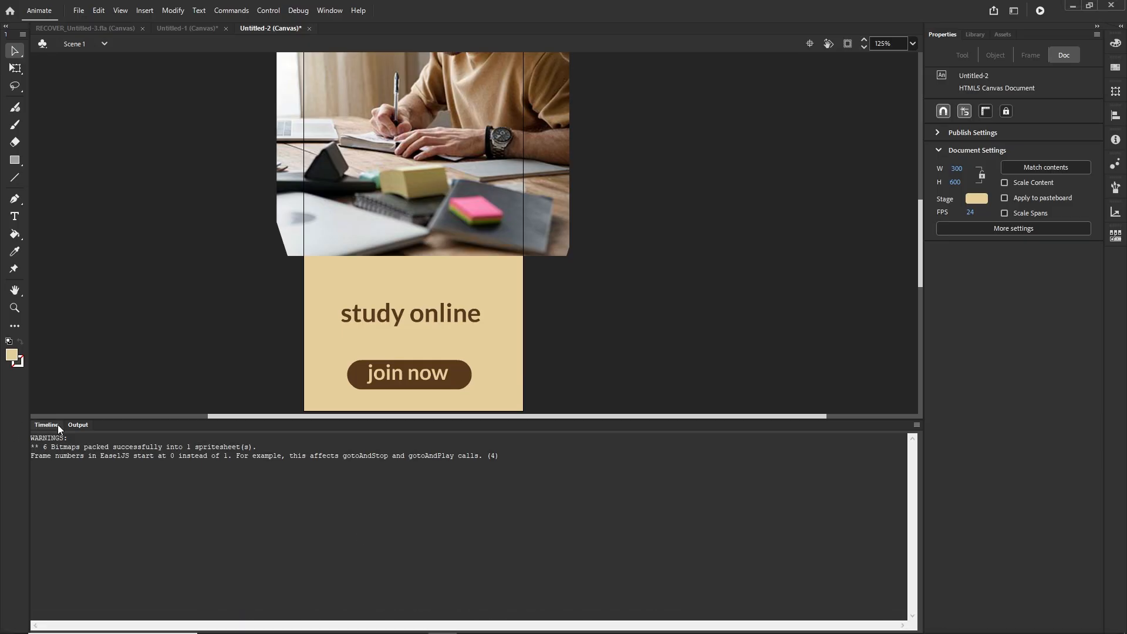
click(57, 425)
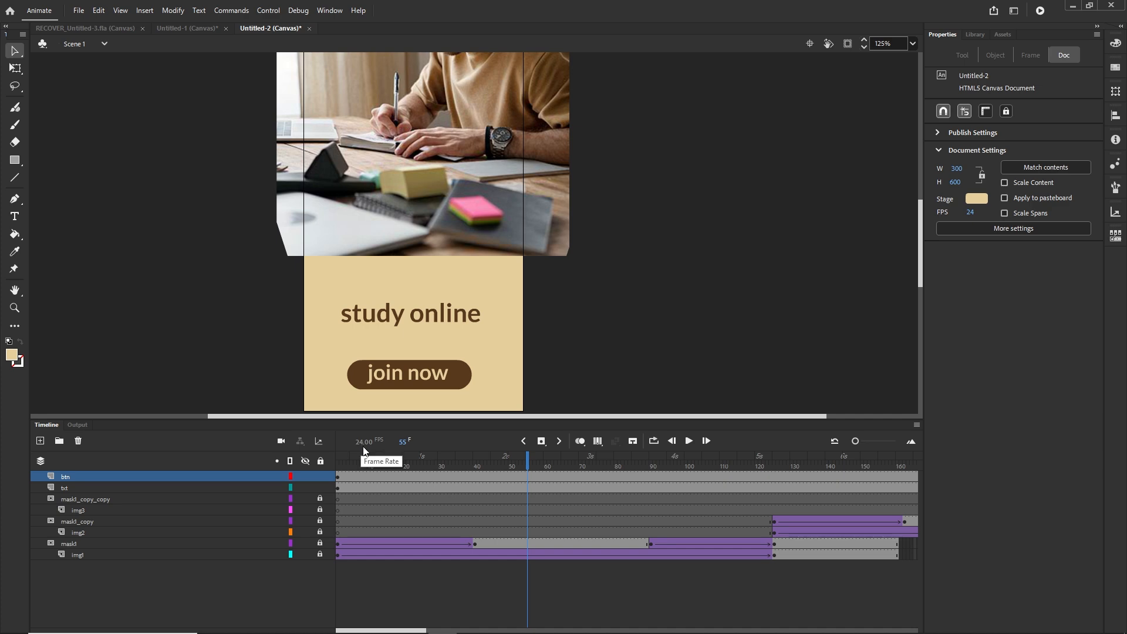
Step: Start saving the document and browse to the tutorial folder inside 56 banner study
key(ctrl+s)
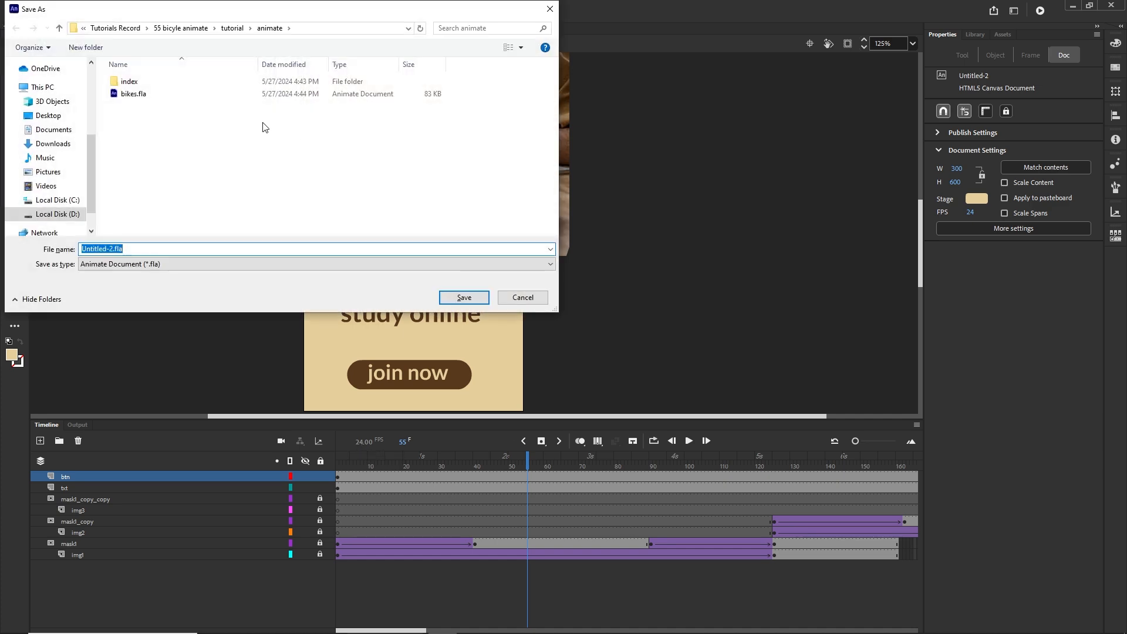
scroll(188, 179, down, 15)
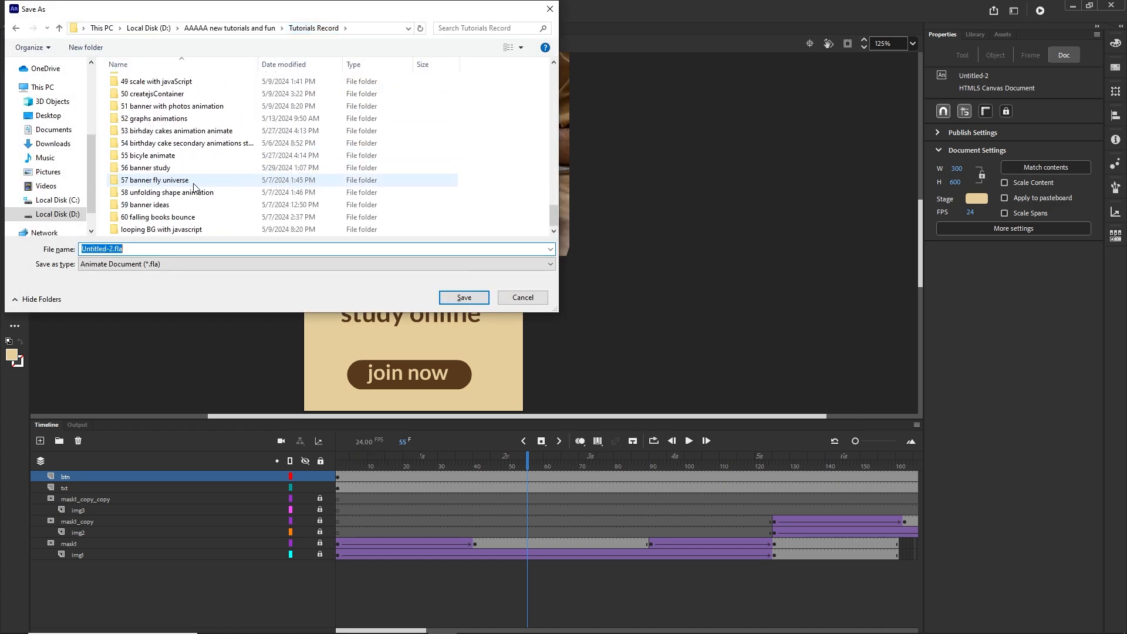
click(155, 170)
double_click(155, 170)
double_click(132, 118)
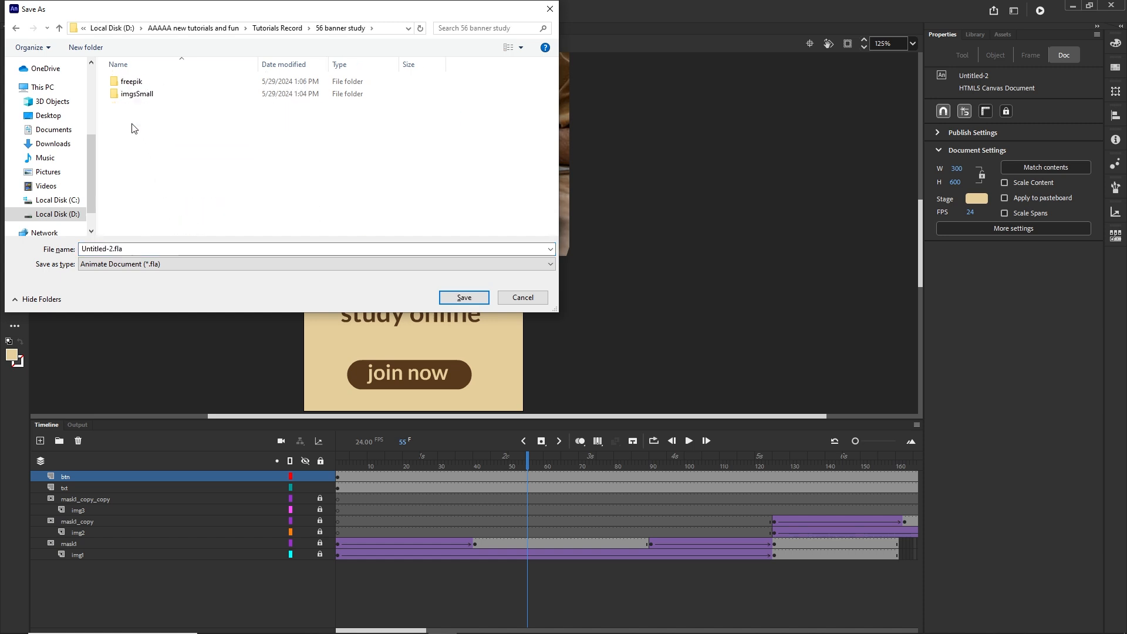
Step: Create a new folder named animate inside the tutorial folder
right_click(136, 141)
mouse_move(258, 295)
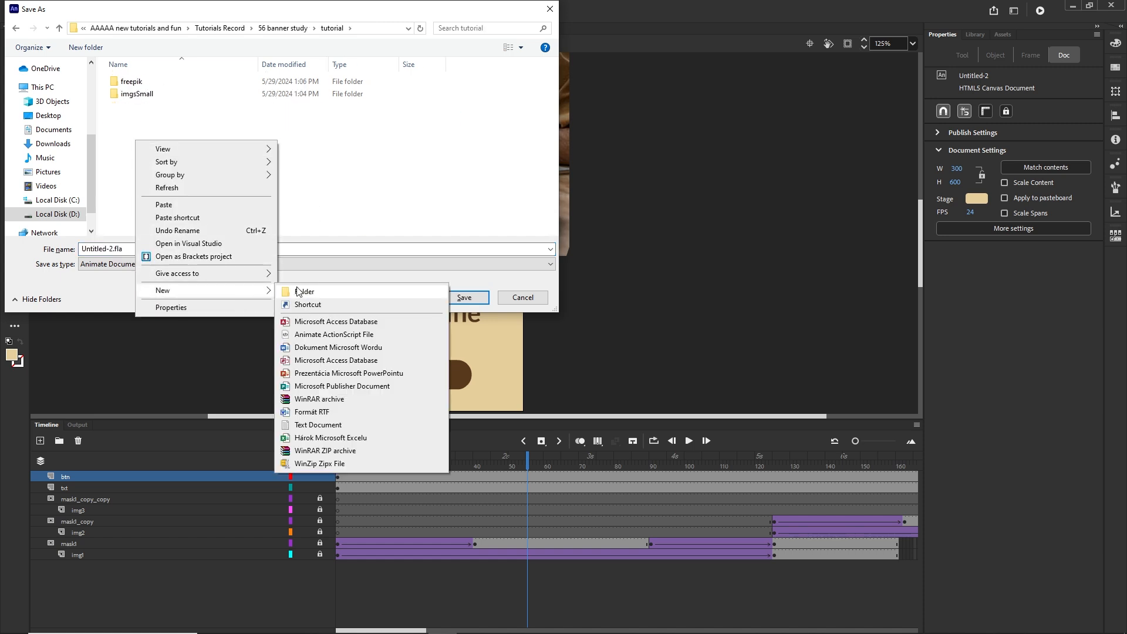
click(315, 291)
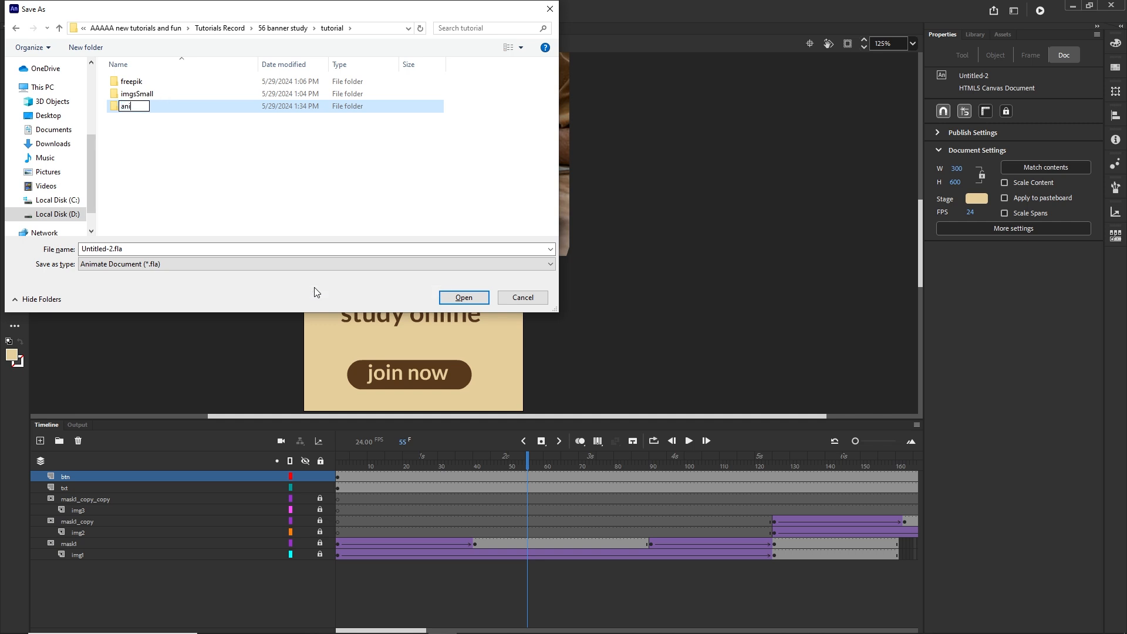
text(animate)
key(Return)
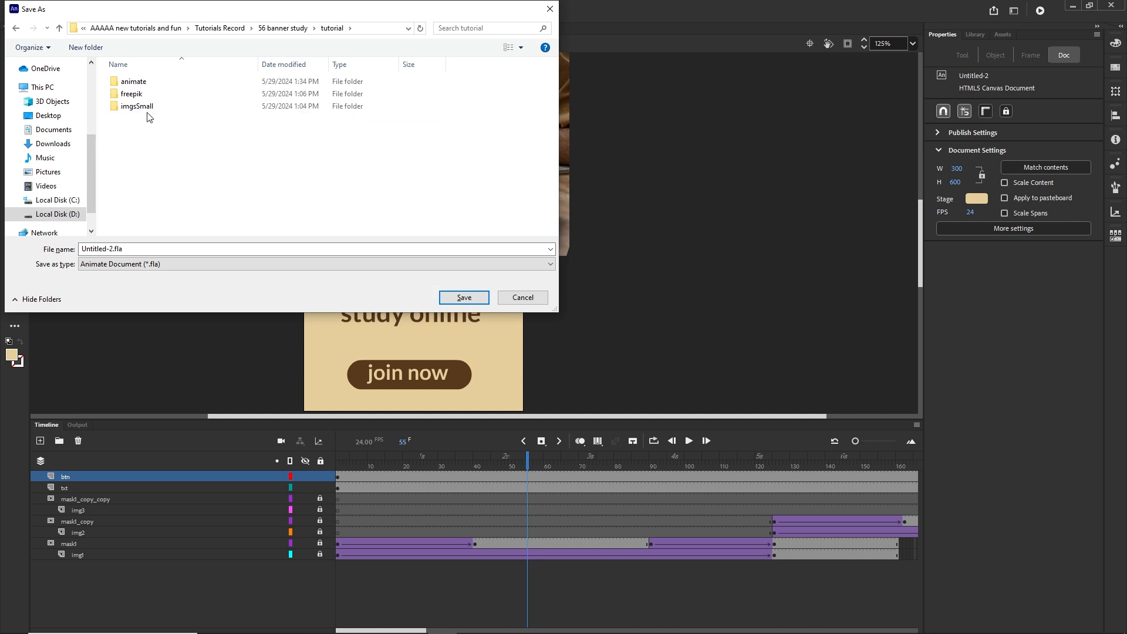
Step: Save the document as maskimgs in the animate folder, as an Animate Document (*.fla)
double_click(135, 82)
click(141, 251)
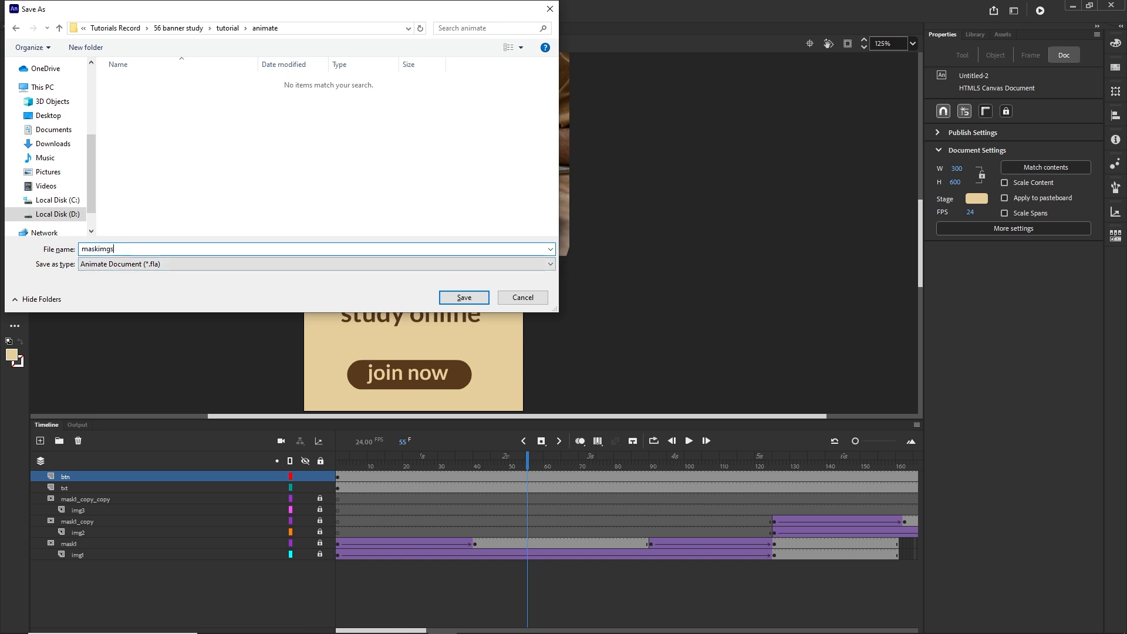
key(Tab)
click(464, 298)
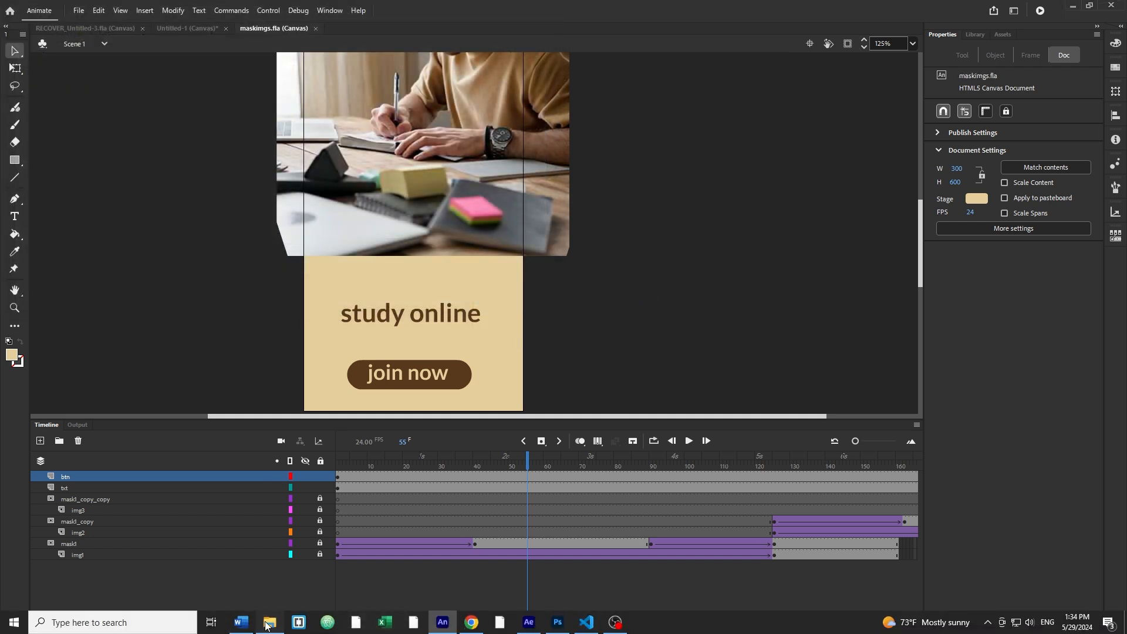
Step: Switch to File Explorer, check the saved maskimgs.fla in the animate folder, and return to the document
click(265, 625)
click(691, 363)
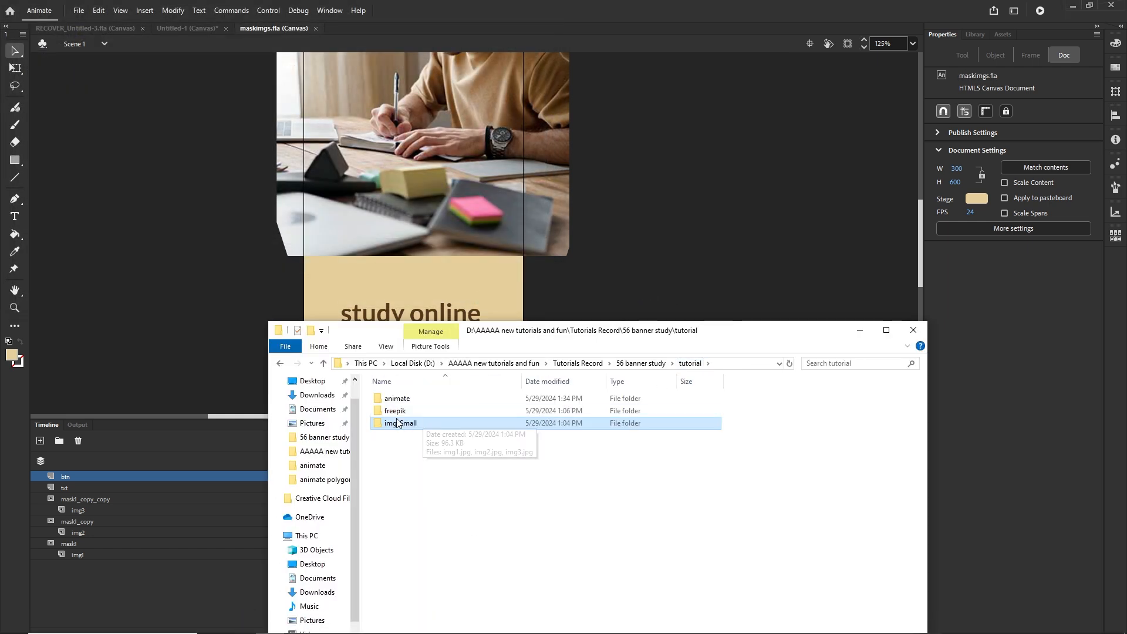
double_click(397, 399)
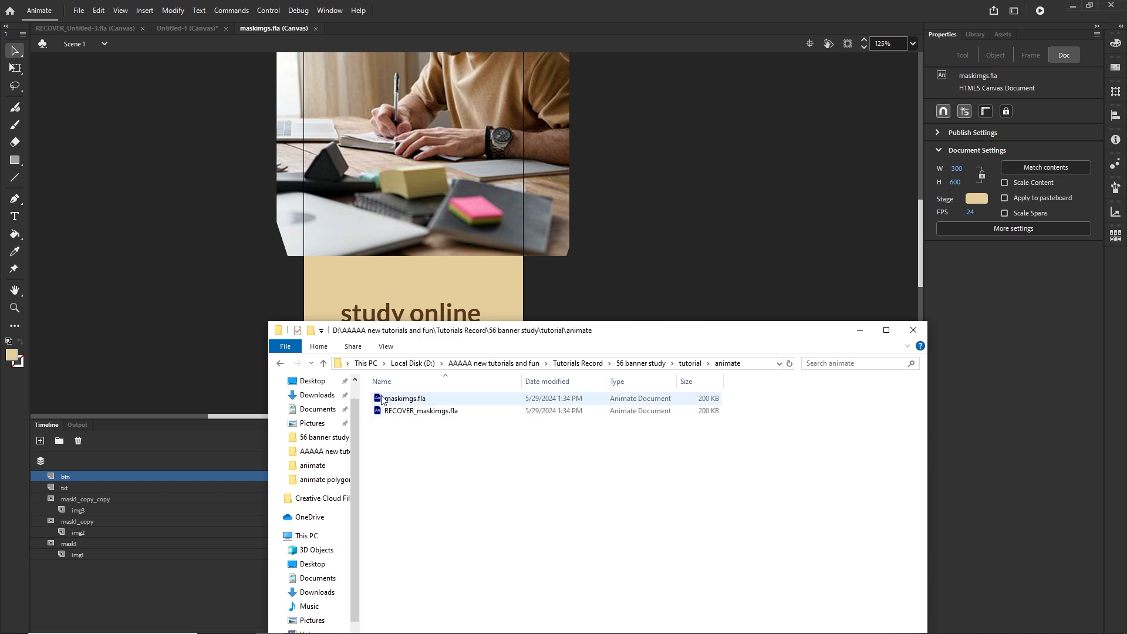
click(381, 399)
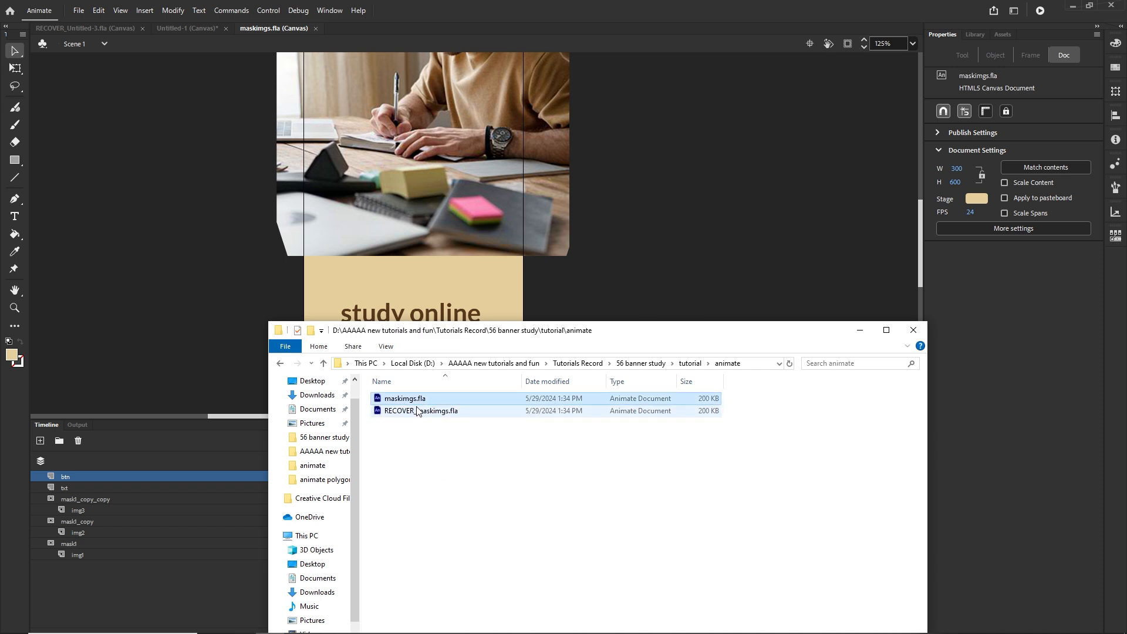
click(859, 331)
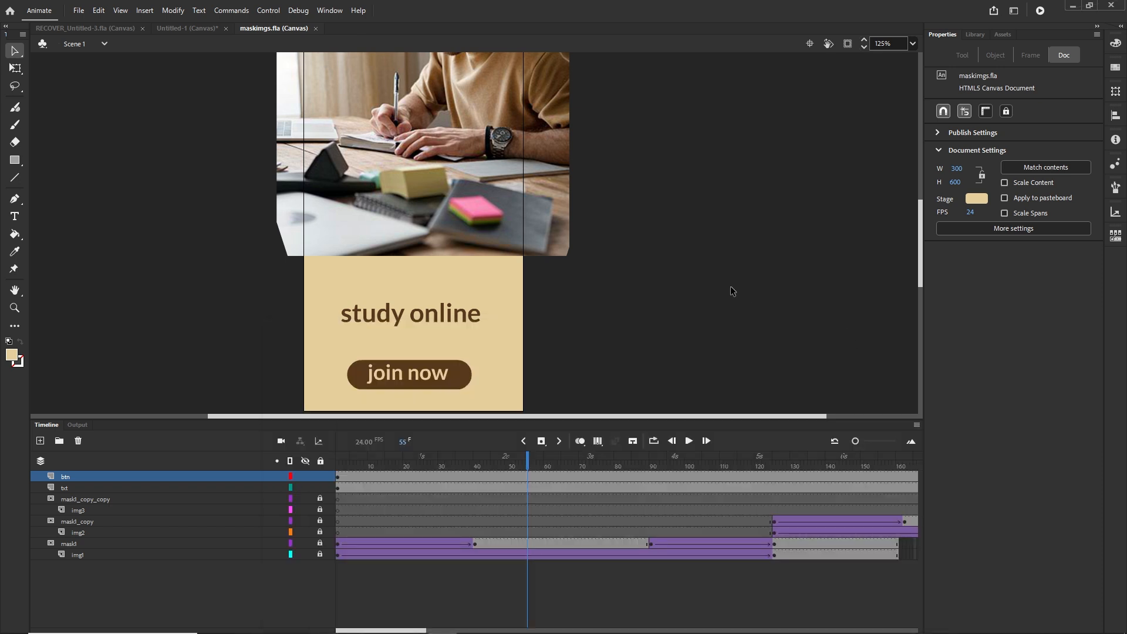
Step: Test the saved movie in the browser and examine the exported files in the animate folder in File Explorer
key(ctrl+Return)
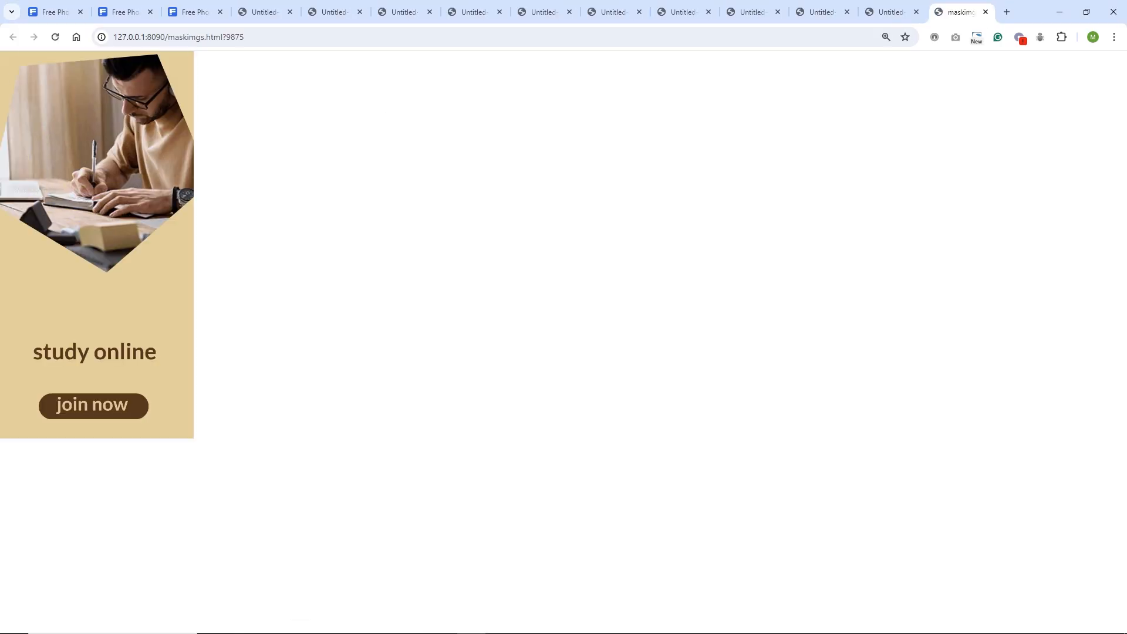
click(268, 624)
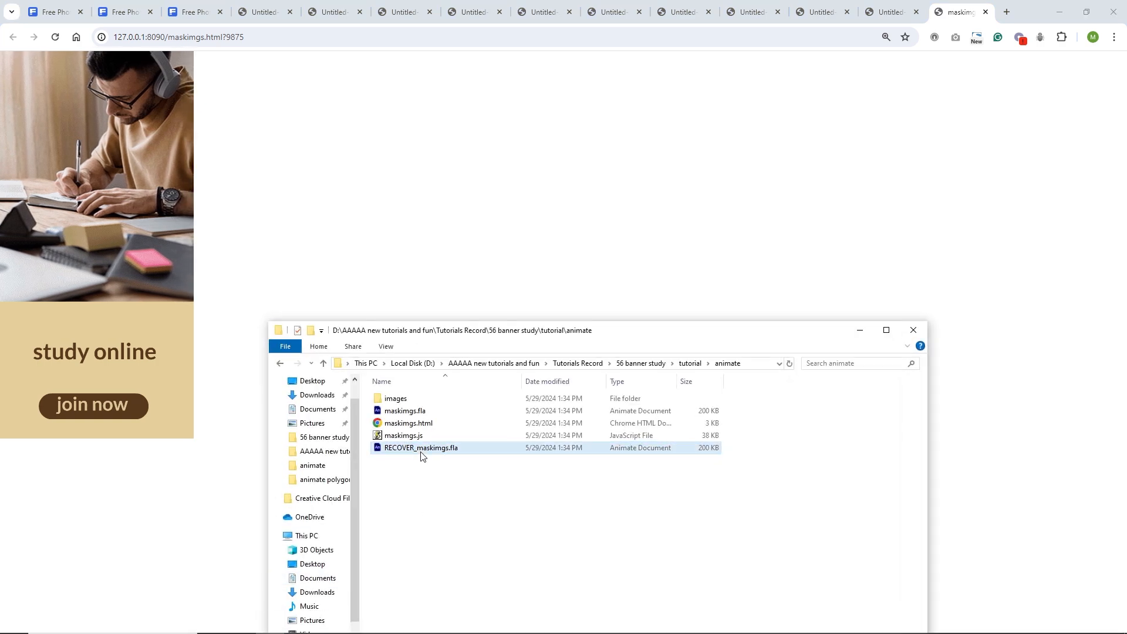
Step: Delete the exported maskimgs.js, maskimgs.html and images folder from the animate folder, keeping the .fla files
click(408, 423)
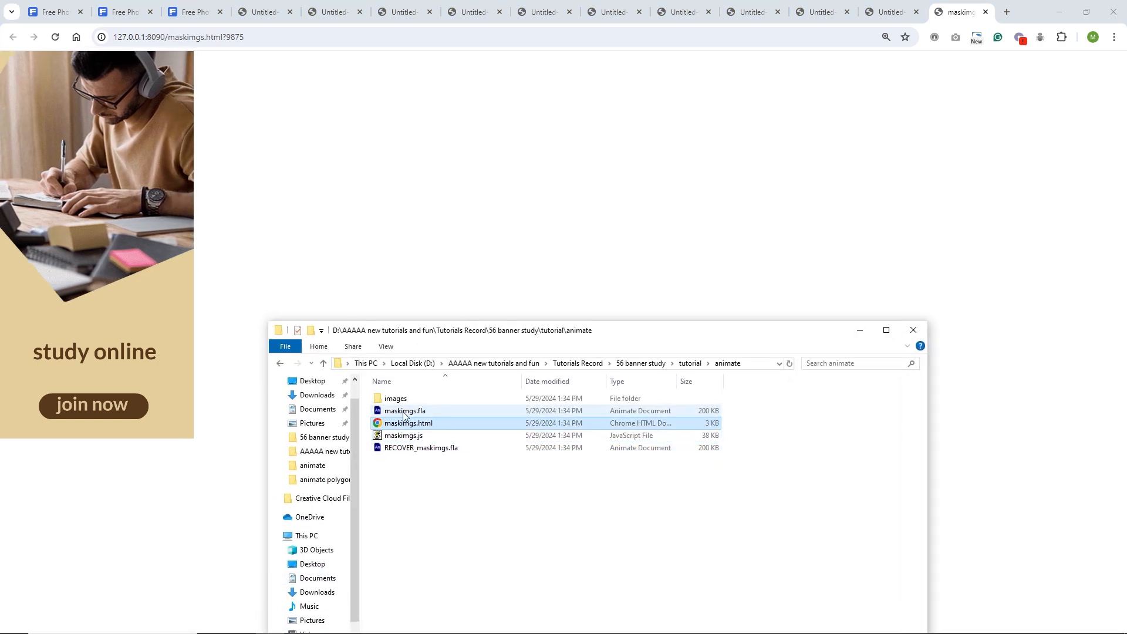
click(396, 435)
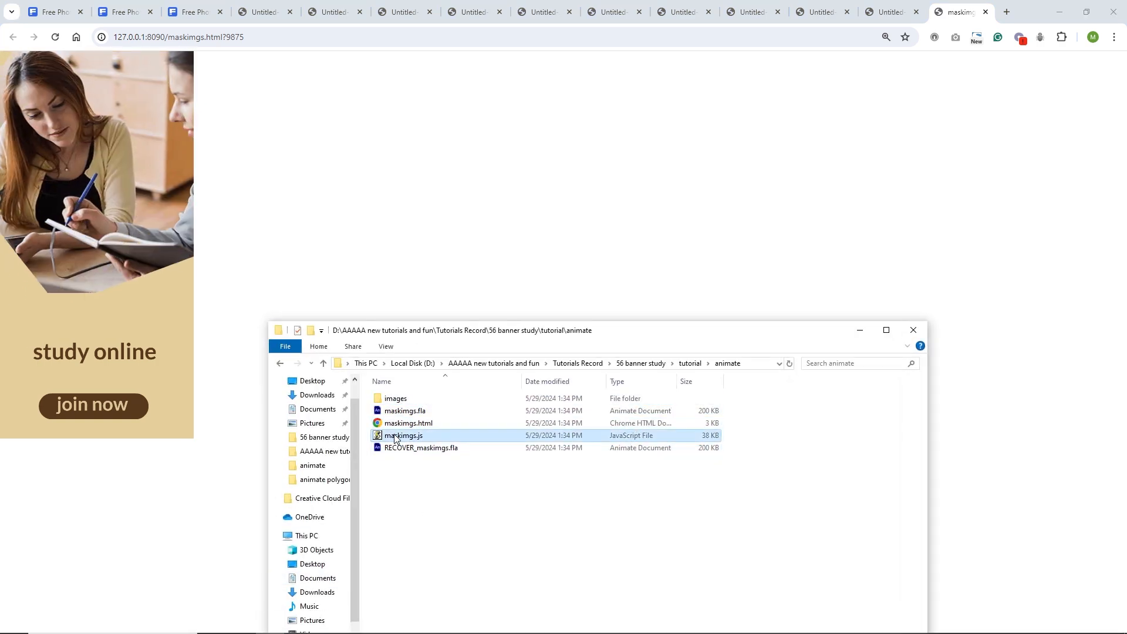
key(Delete)
click(404, 424)
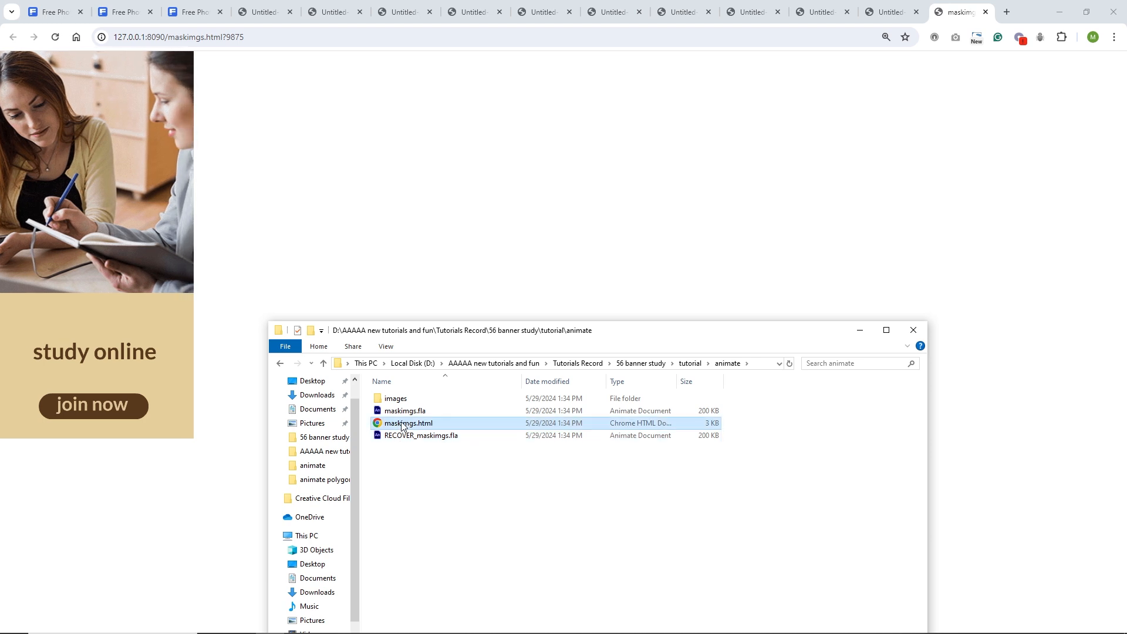
key(Delete)
click(392, 398)
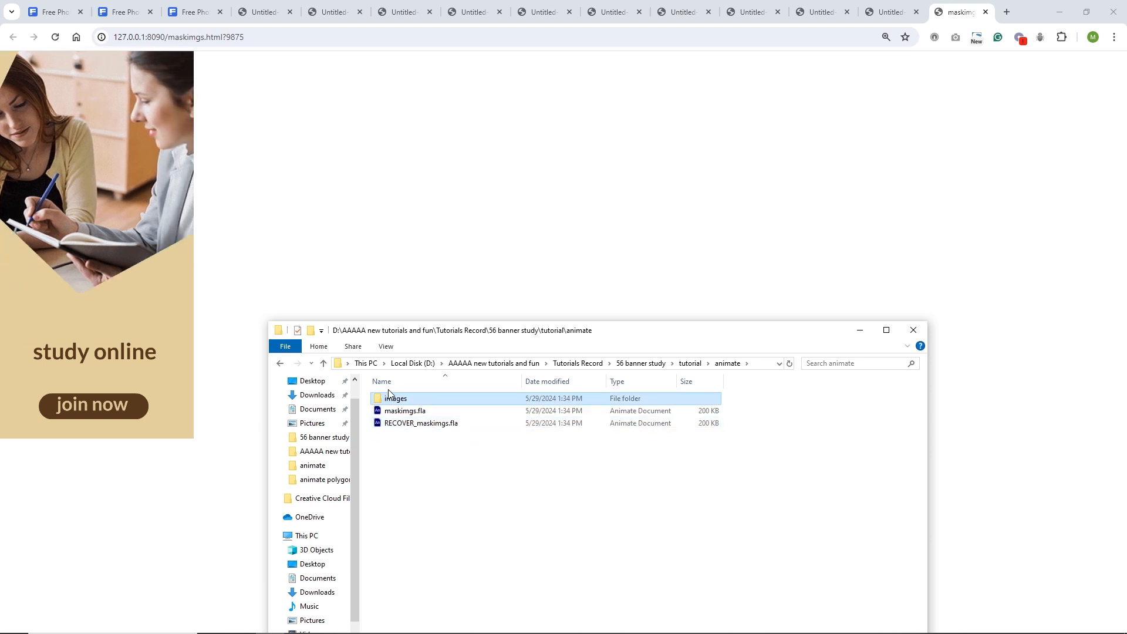
key(Delete)
Step: Switch to Animate and browse for the publish destination in Publish Settings to the 56 banner study\tutorial\animate folder
click(441, 622)
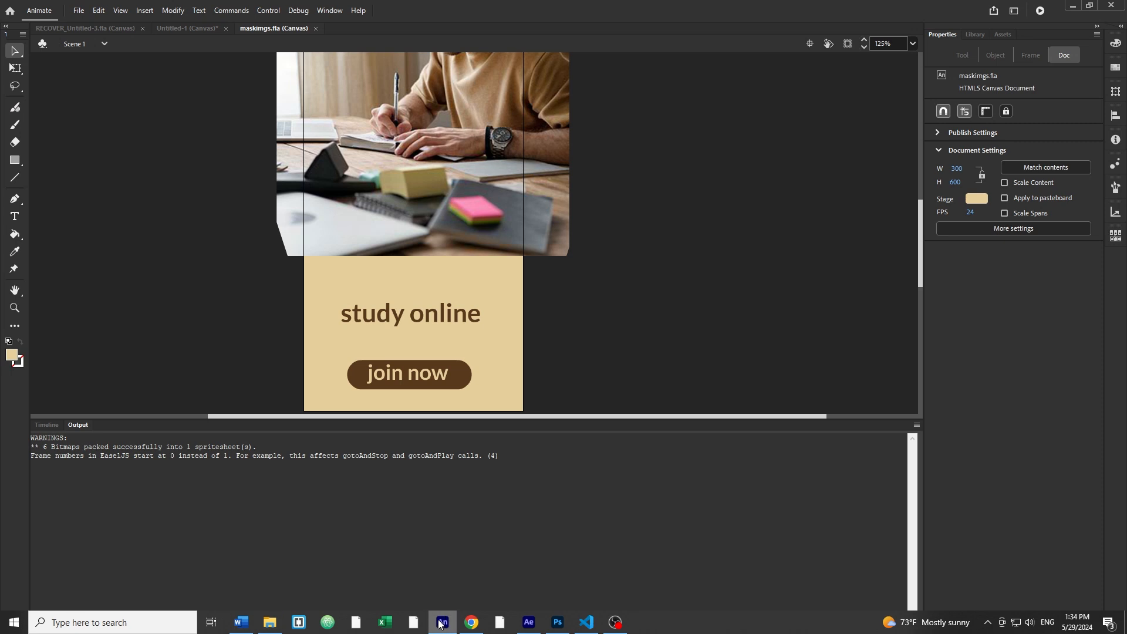
click(75, 11)
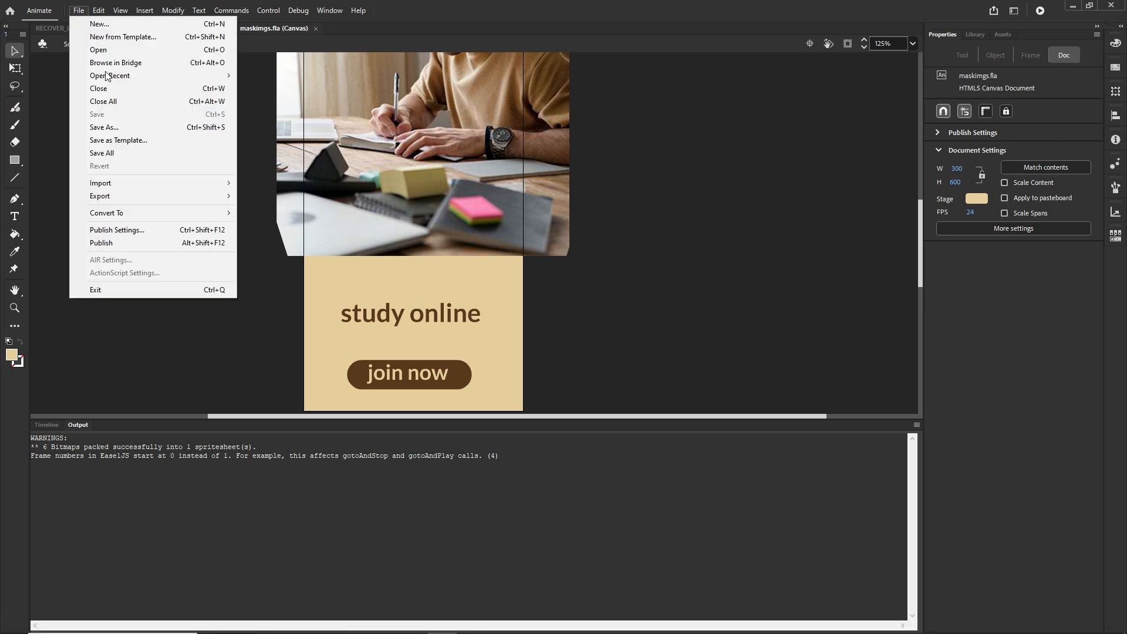
click(134, 232)
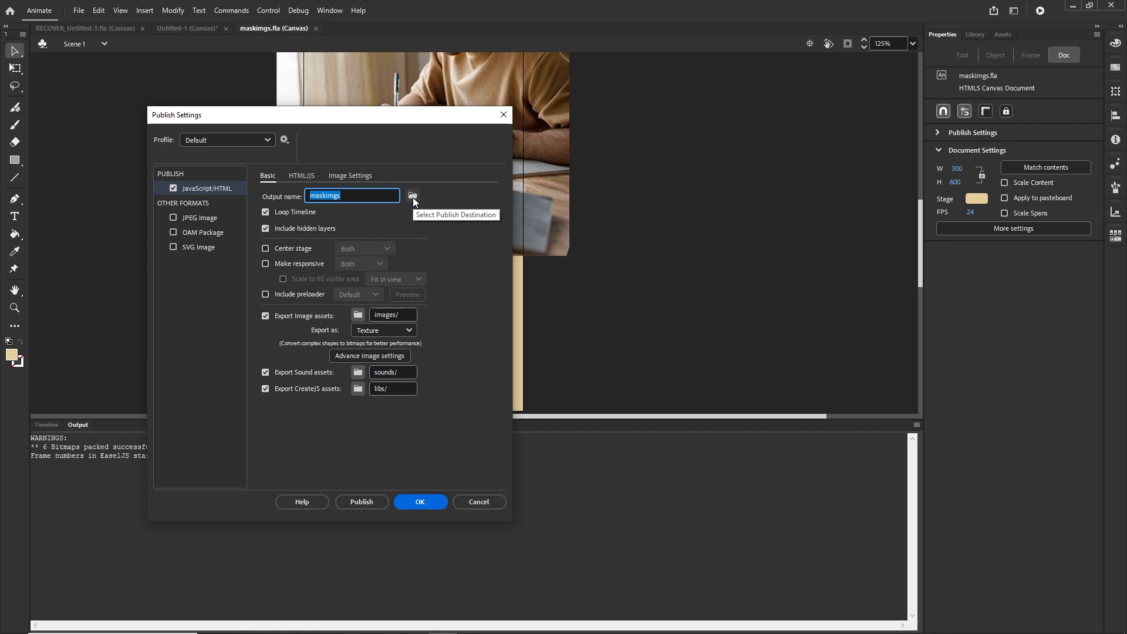
click(413, 198)
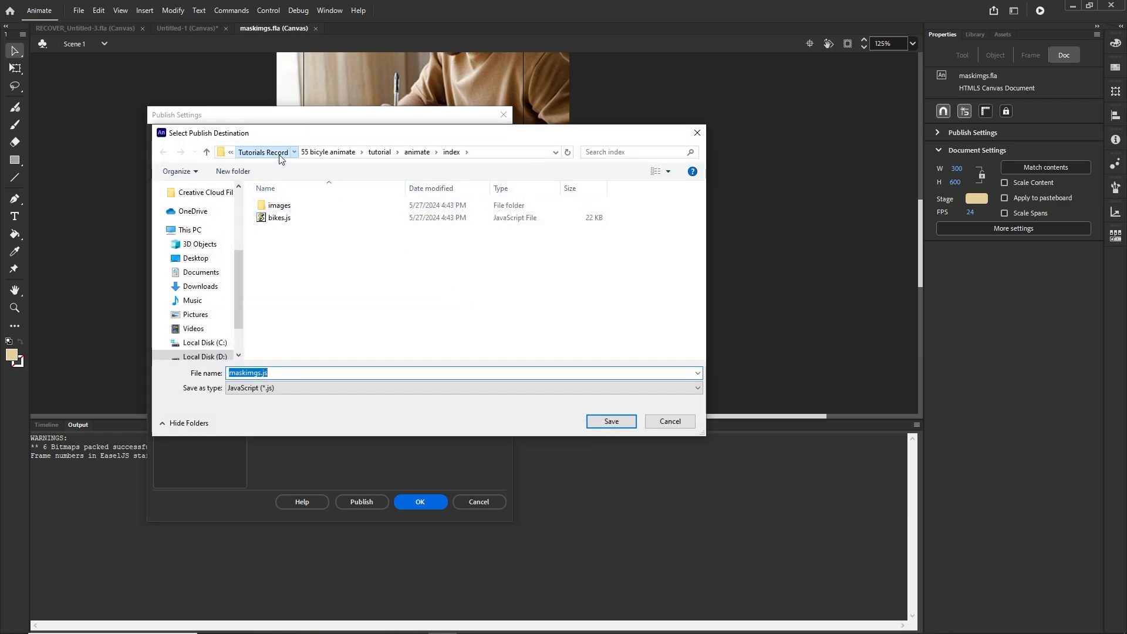
click(279, 157)
scroll(404, 282, down, 5)
scroll(404, 283, down, 3)
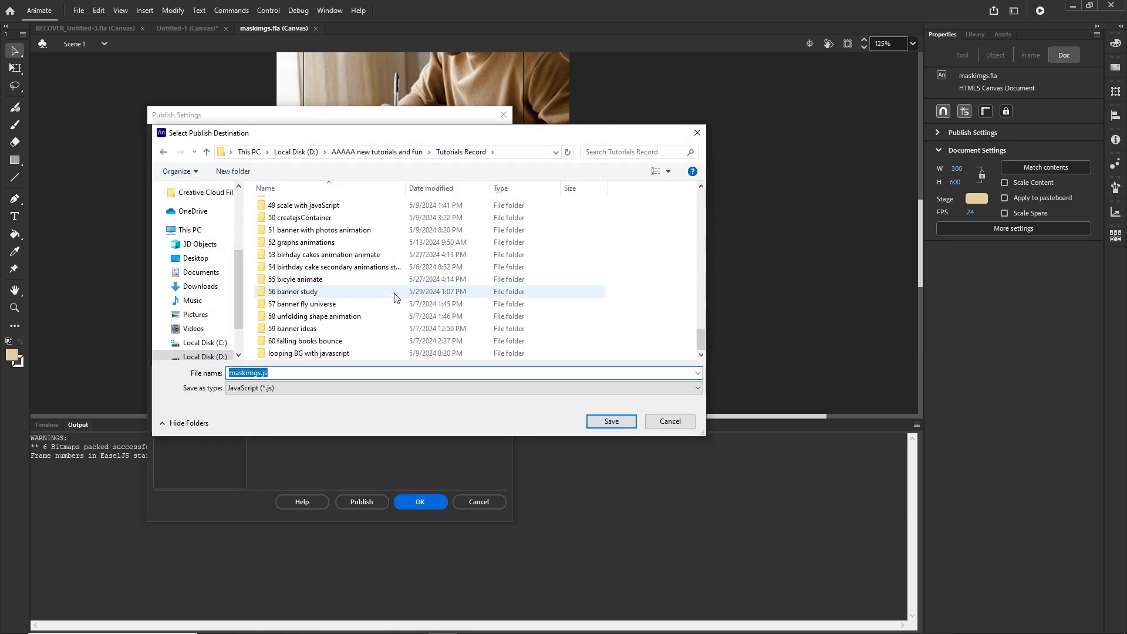
double_click(371, 292)
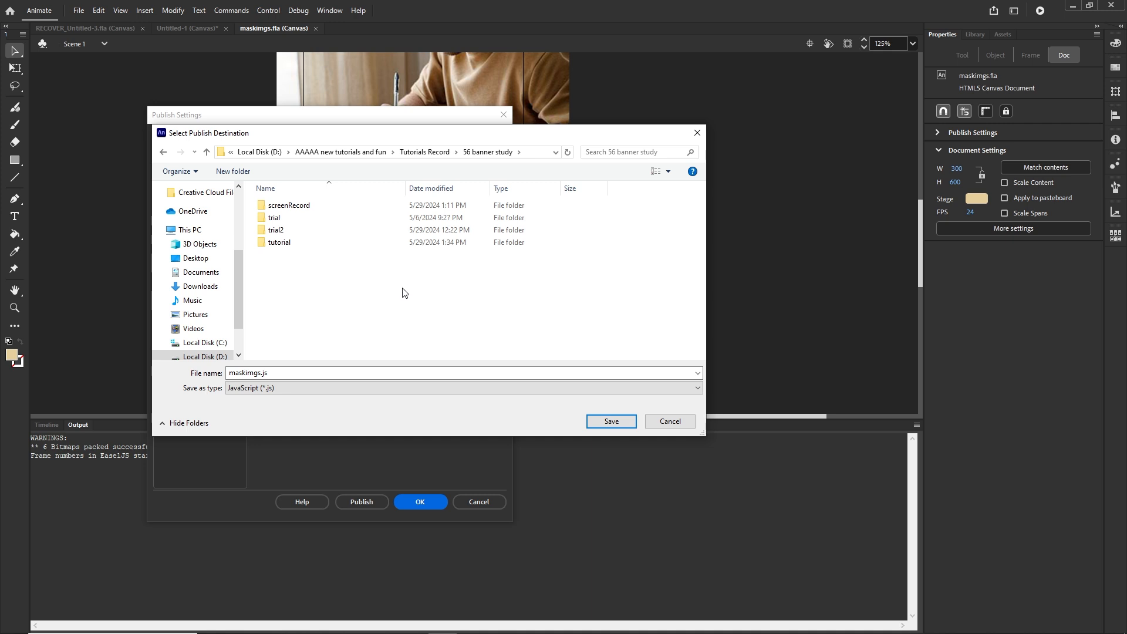
double_click(286, 246)
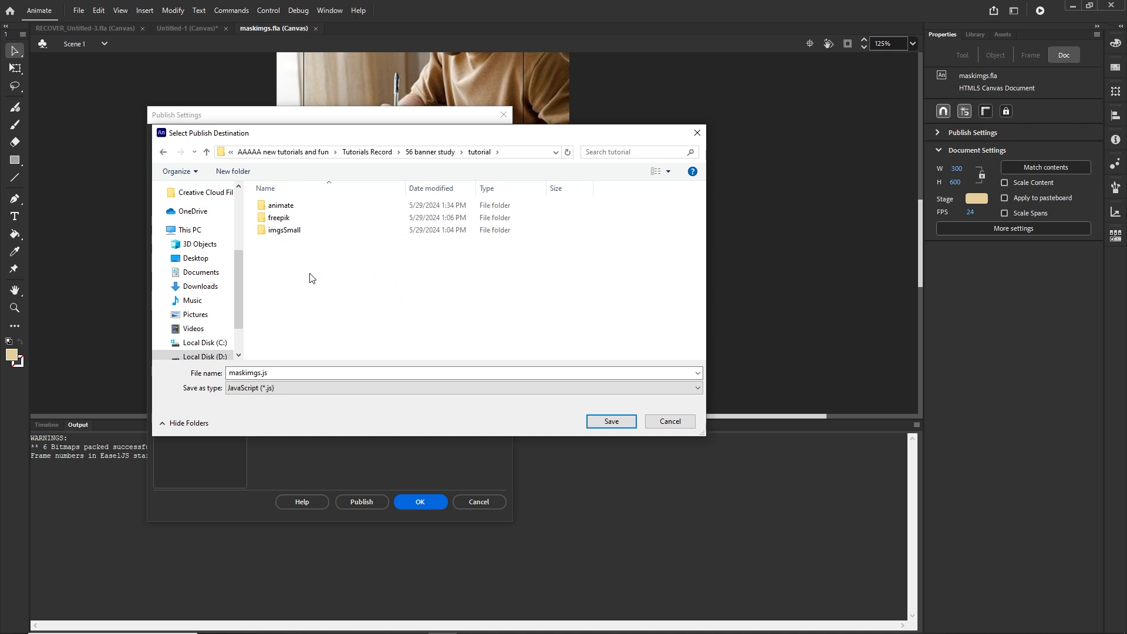
double_click(281, 206)
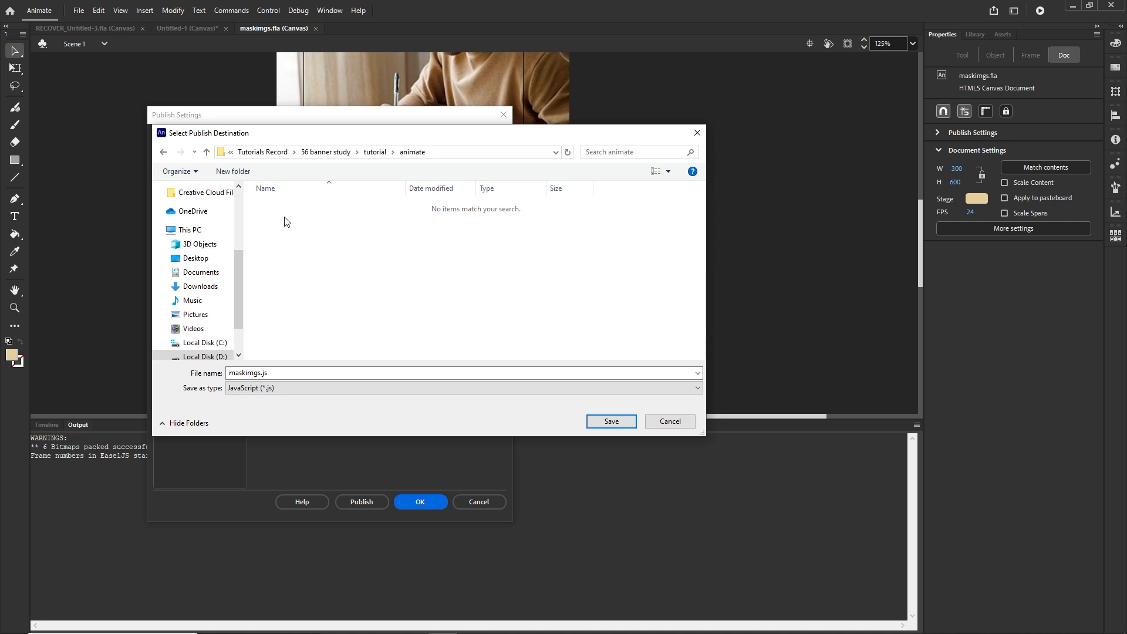
Step: Create a new folder named index inside the animate folder
right_click(286, 222)
mouse_move(400, 369)
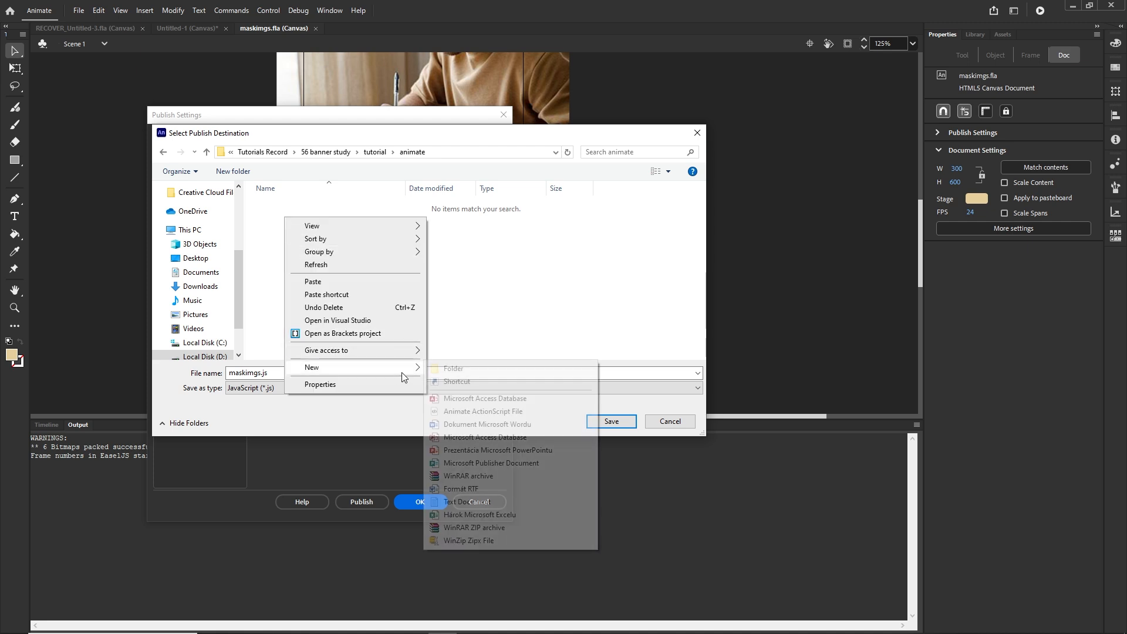
click(460, 369)
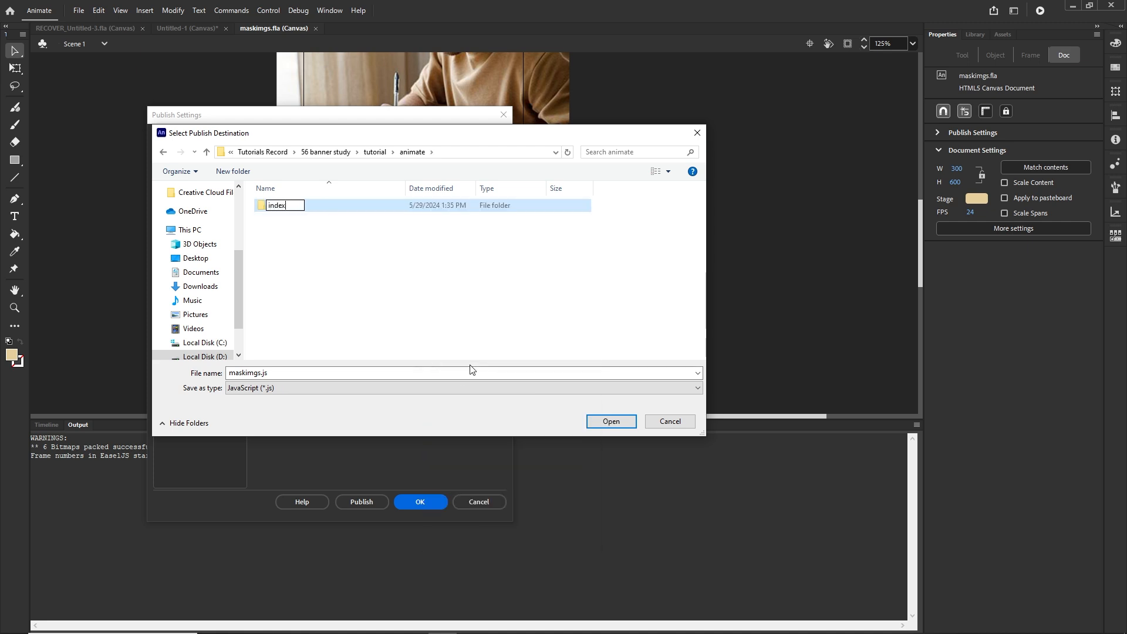
click(409, 313)
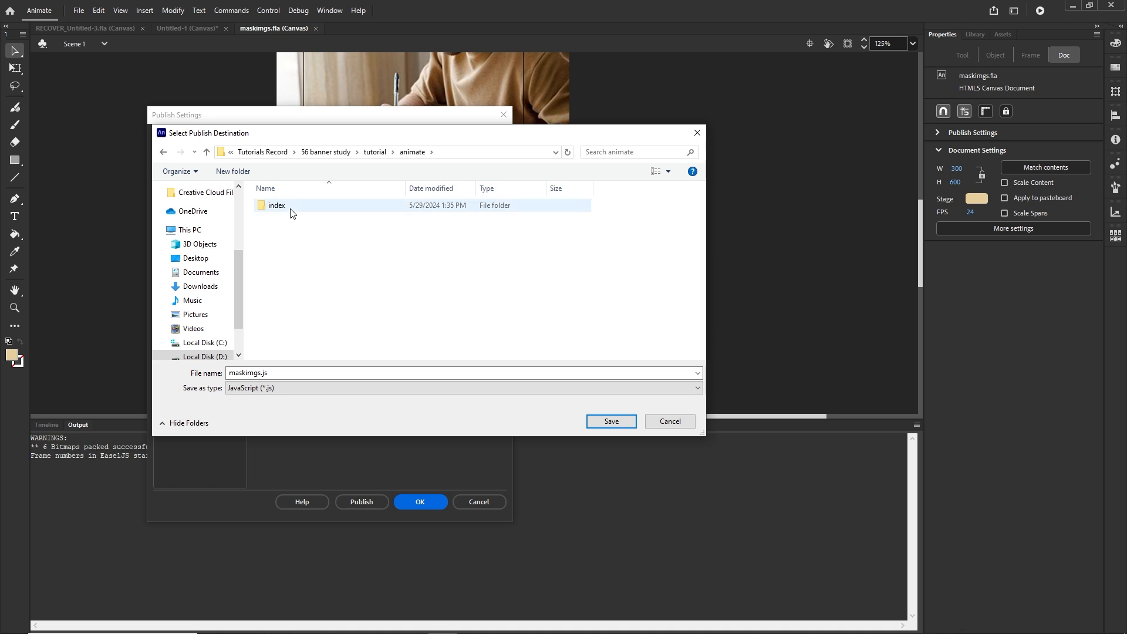
Step: Set the publish destination to maskimgs.js in the index folder and publish the document
double_click(288, 206)
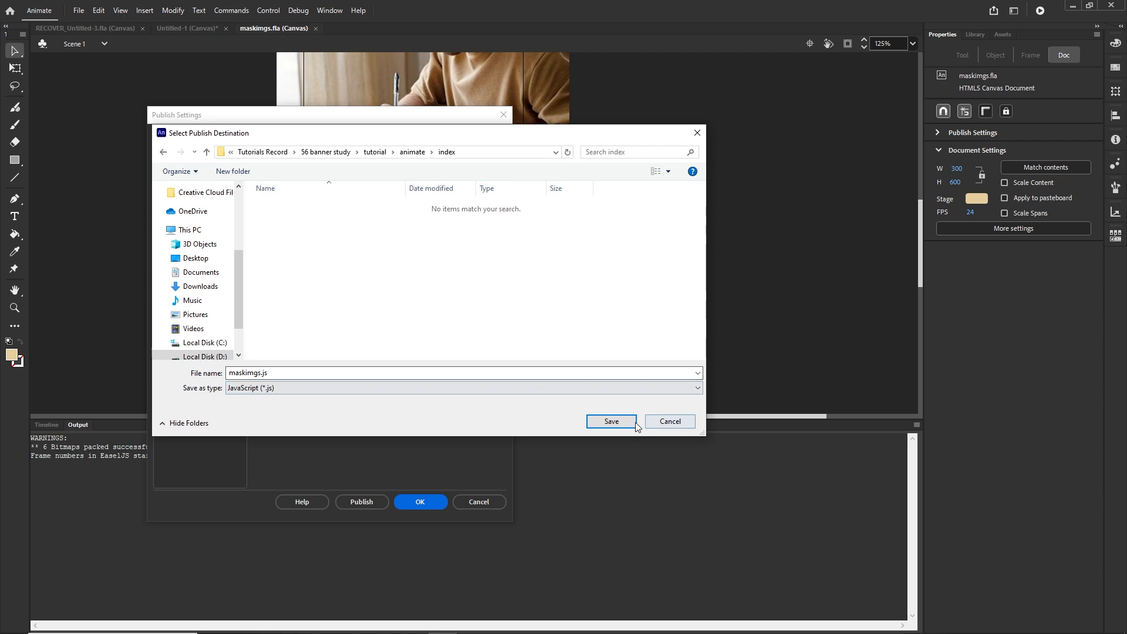
click(611, 421)
click(421, 502)
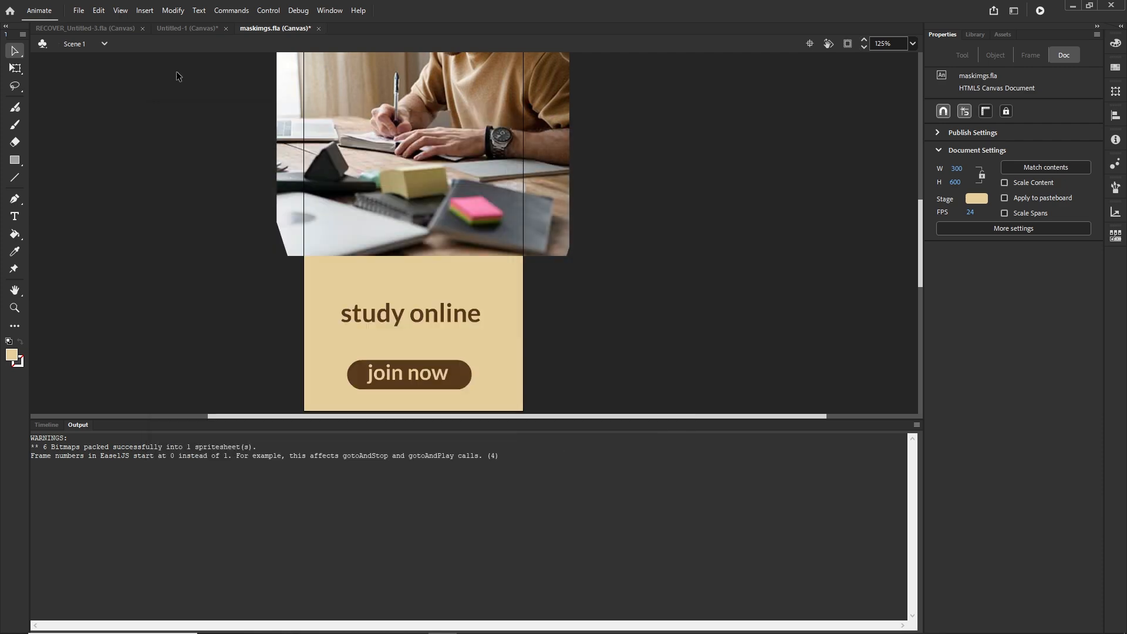
click(77, 16)
click(108, 238)
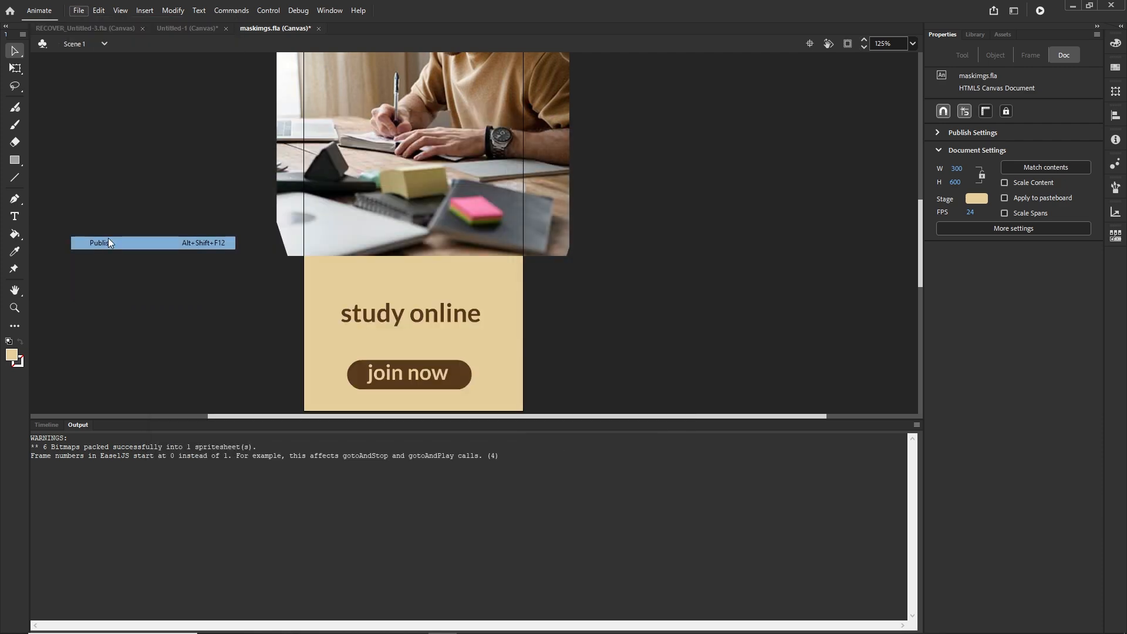
Step: Switch to File Explorer, examine the published files in the index folder, and open maskimgs.html in the browser
click(282, 627)
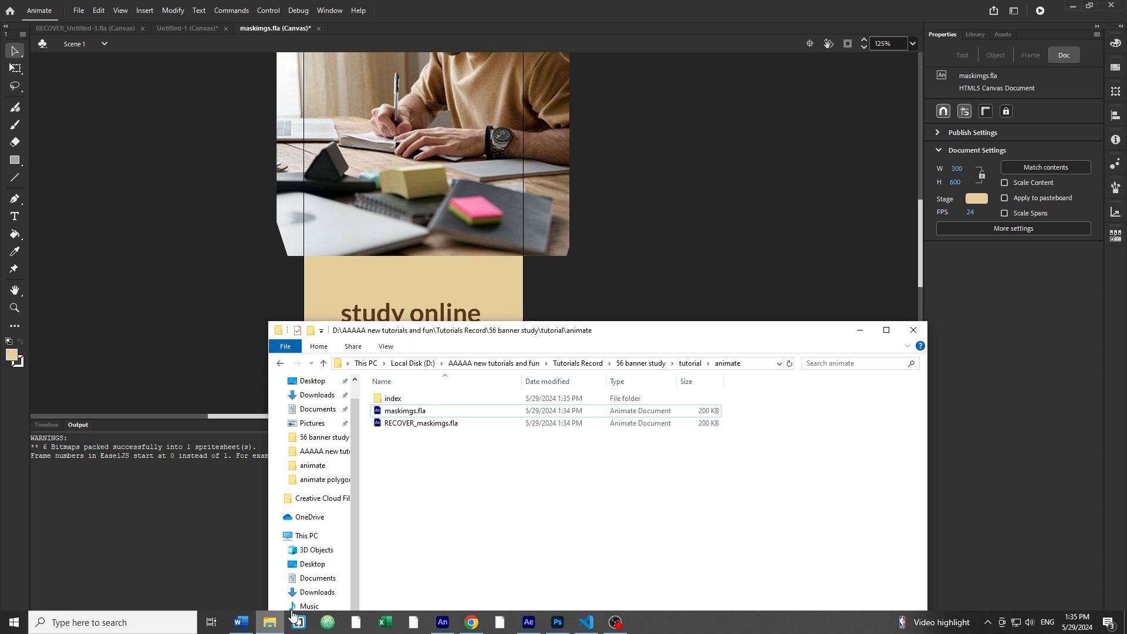
click(401, 400)
double_click(401, 400)
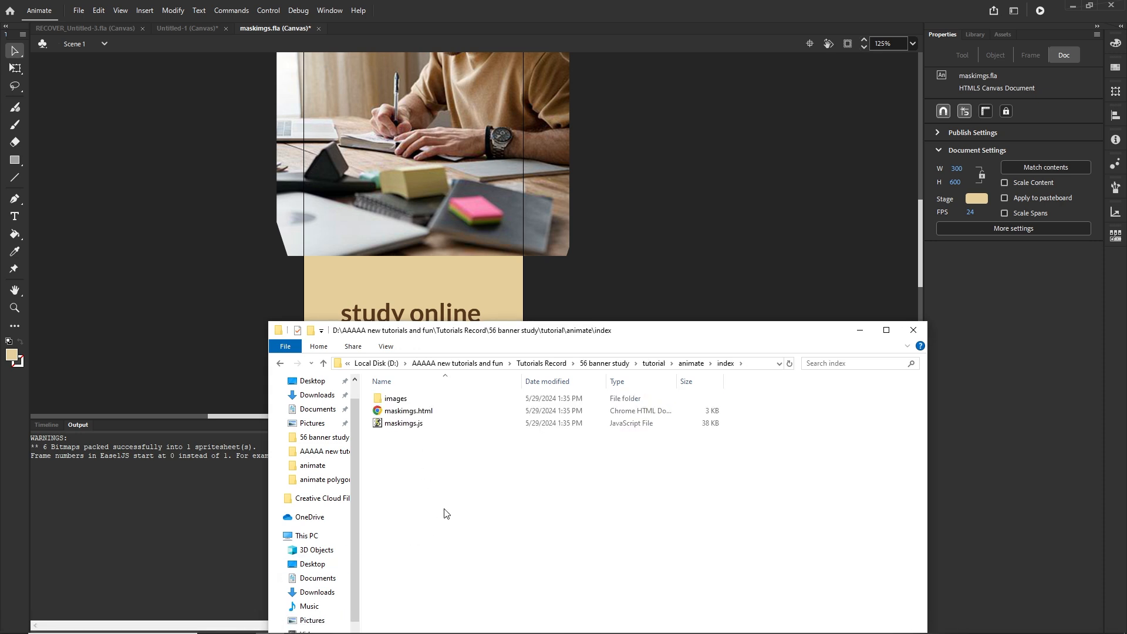
double_click(392, 399)
click(280, 363)
click(401, 411)
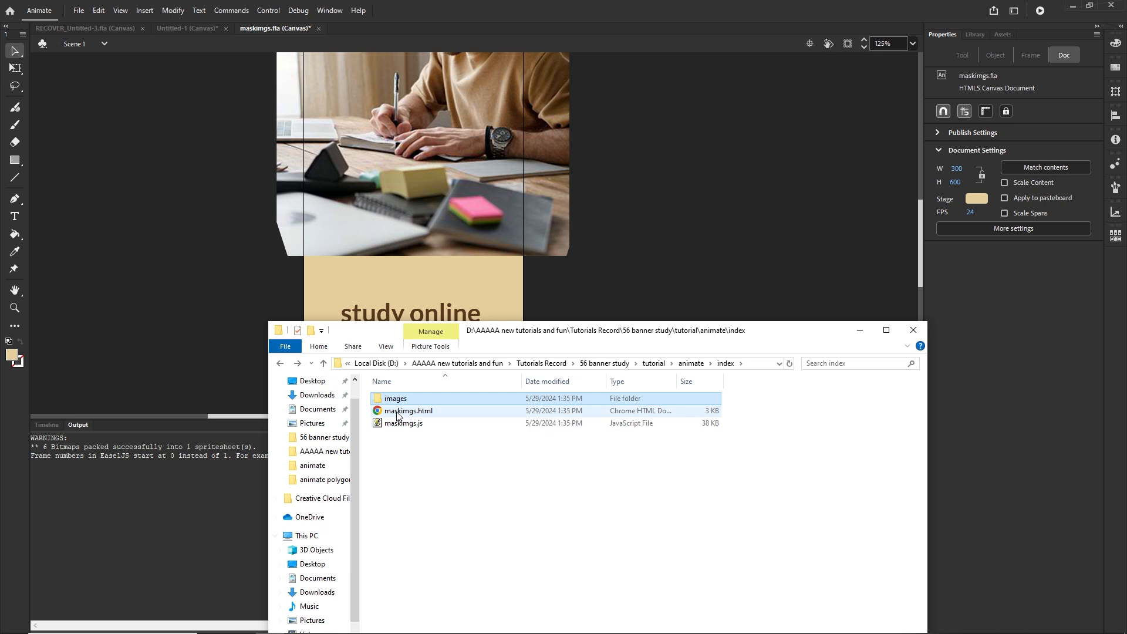
click(403, 423)
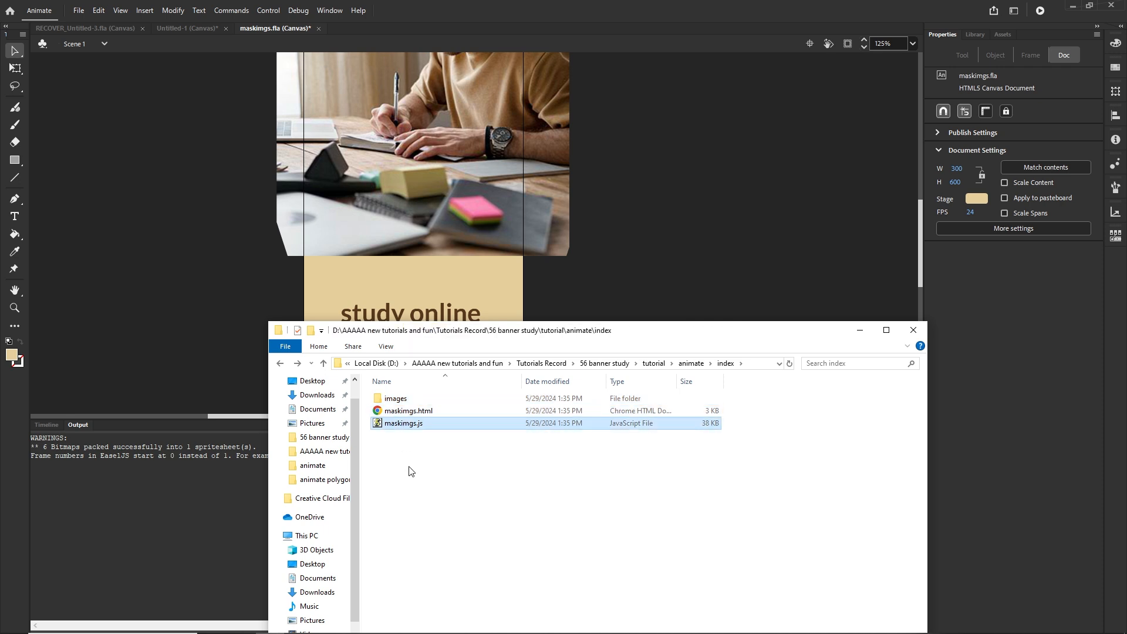
click(404, 414)
double_click(377, 412)
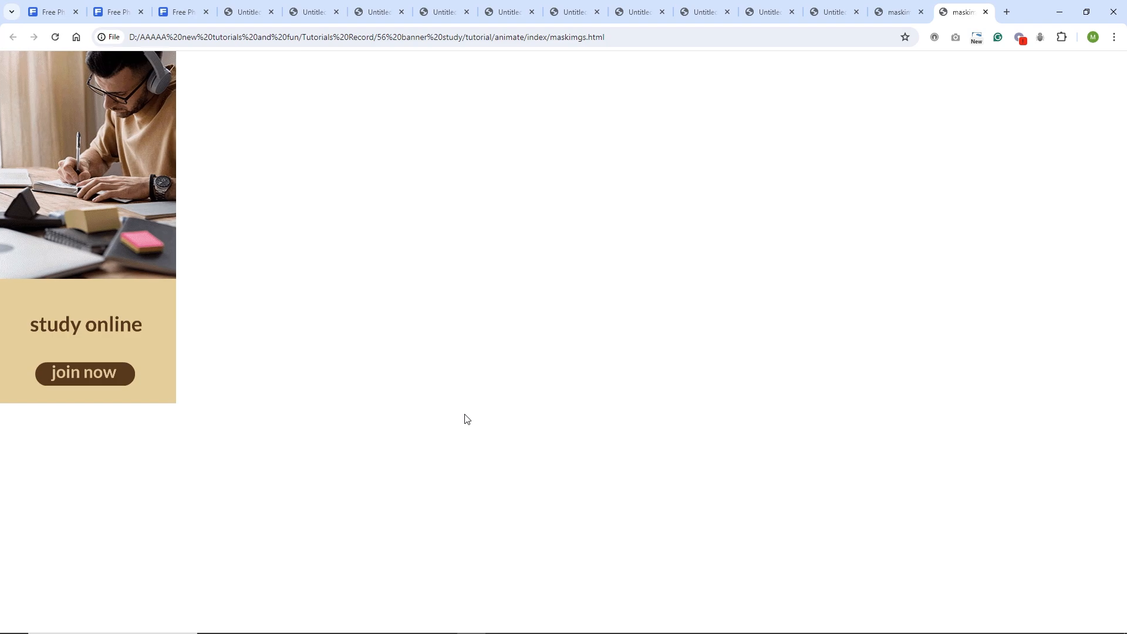
Step: Switch to Animate and review the image export types and image settings in Publish Settings, closing them without changes
click(442, 623)
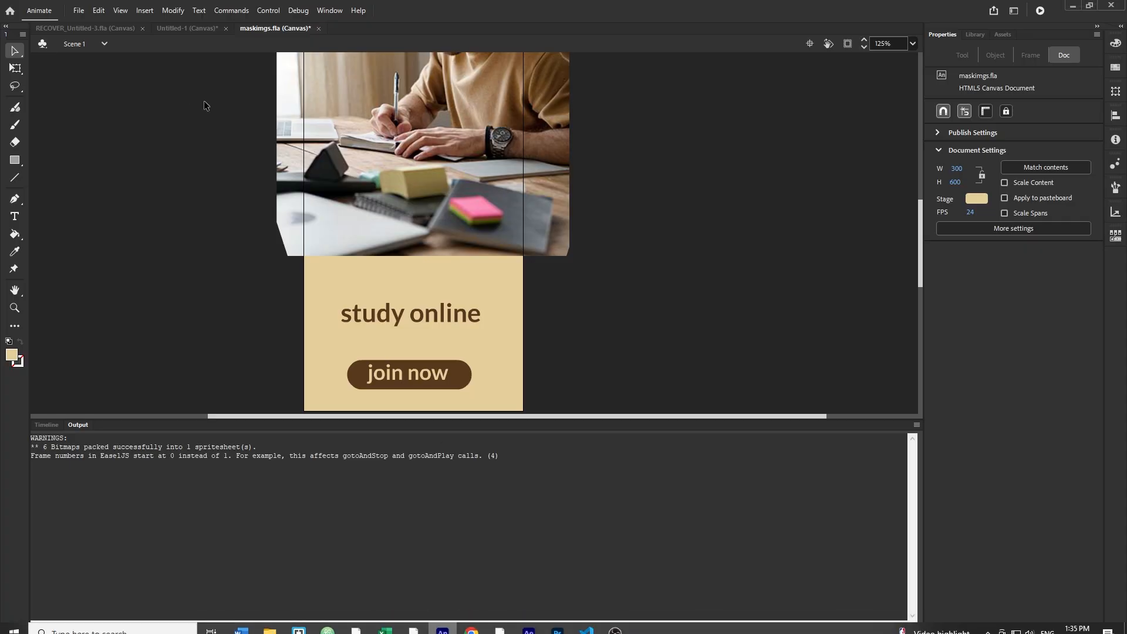
click(80, 10)
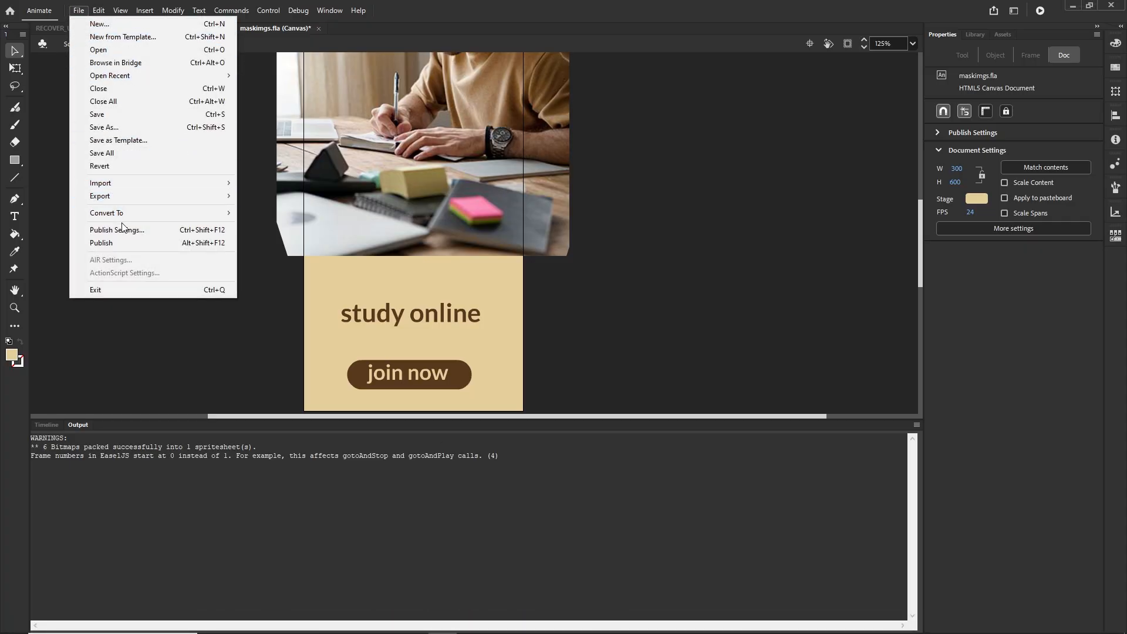
click(142, 229)
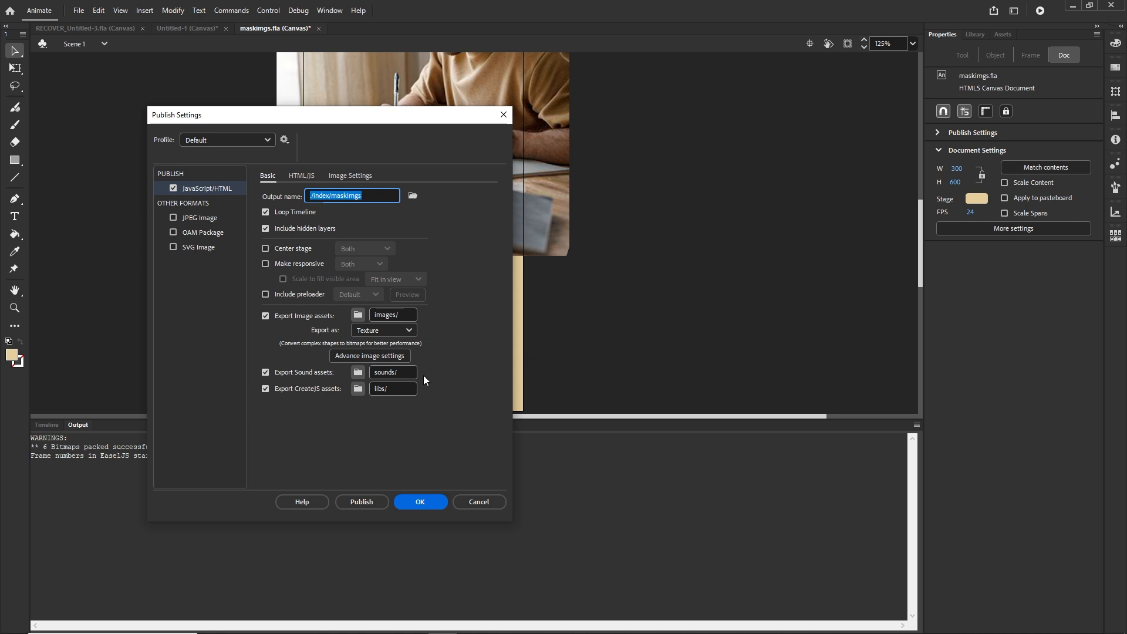
click(410, 331)
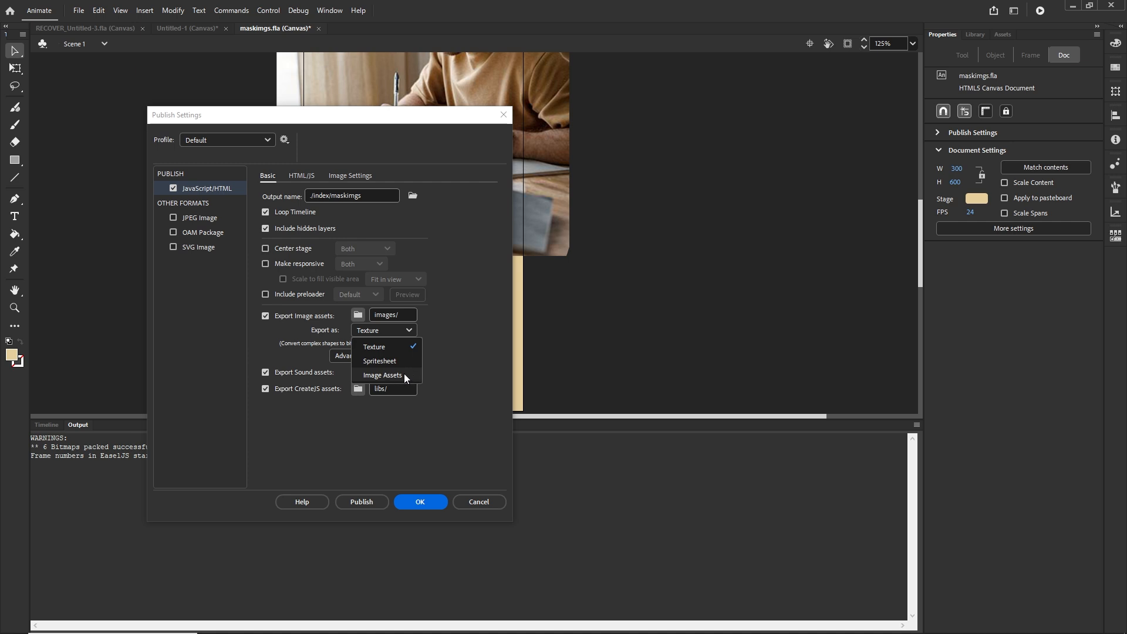
click(456, 354)
click(351, 176)
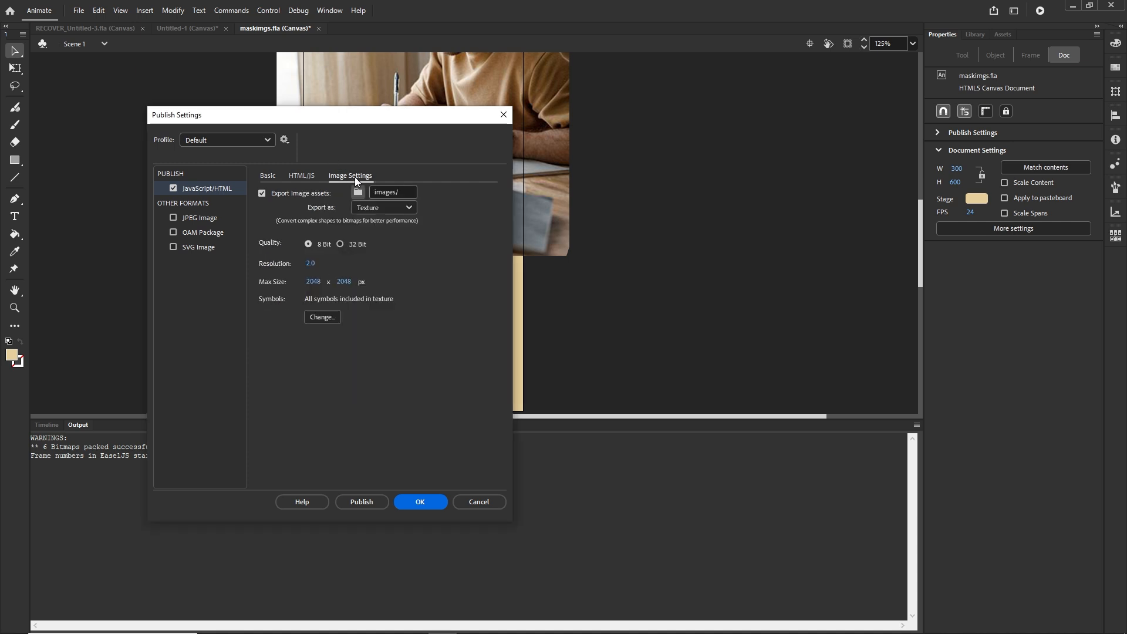
click(270, 177)
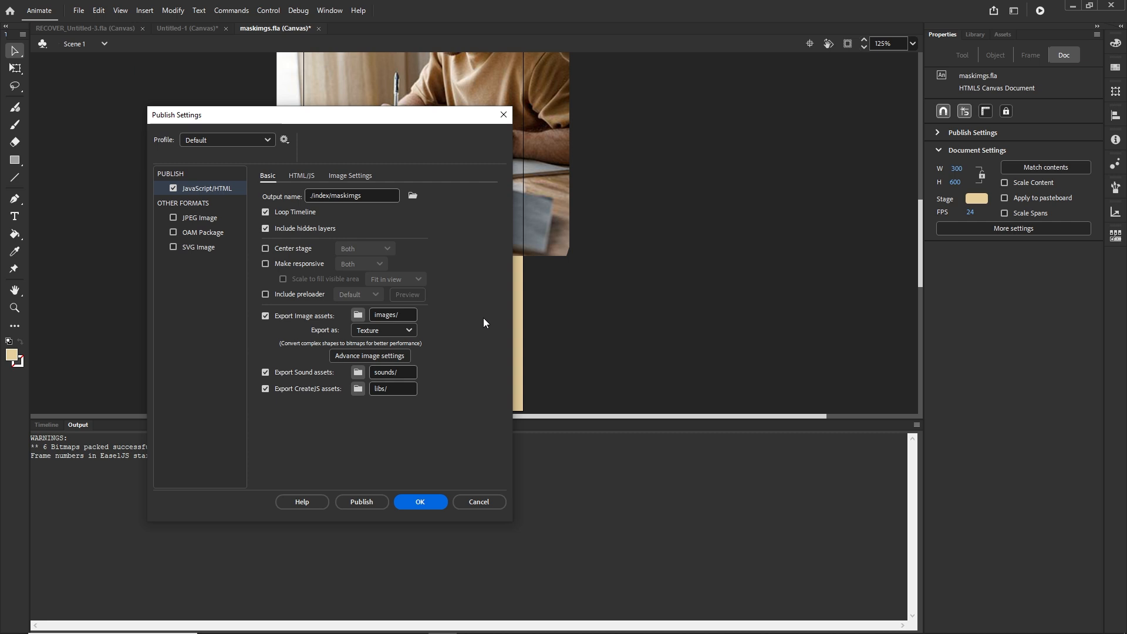
click(479, 501)
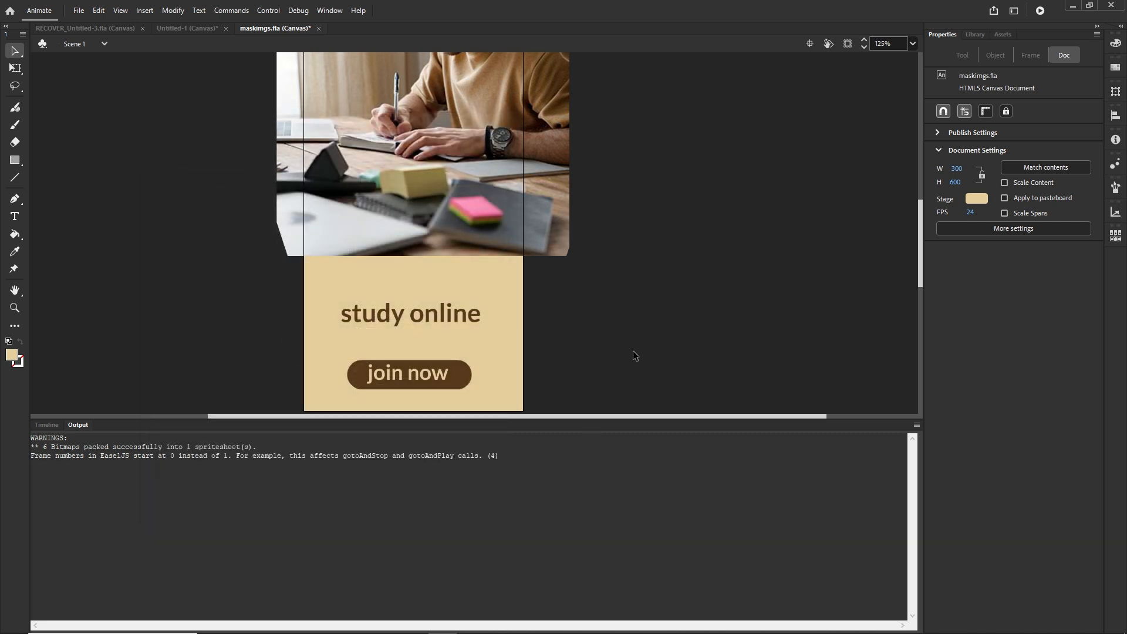
Step: Test the movie in the browser
key(ctrl+Return)
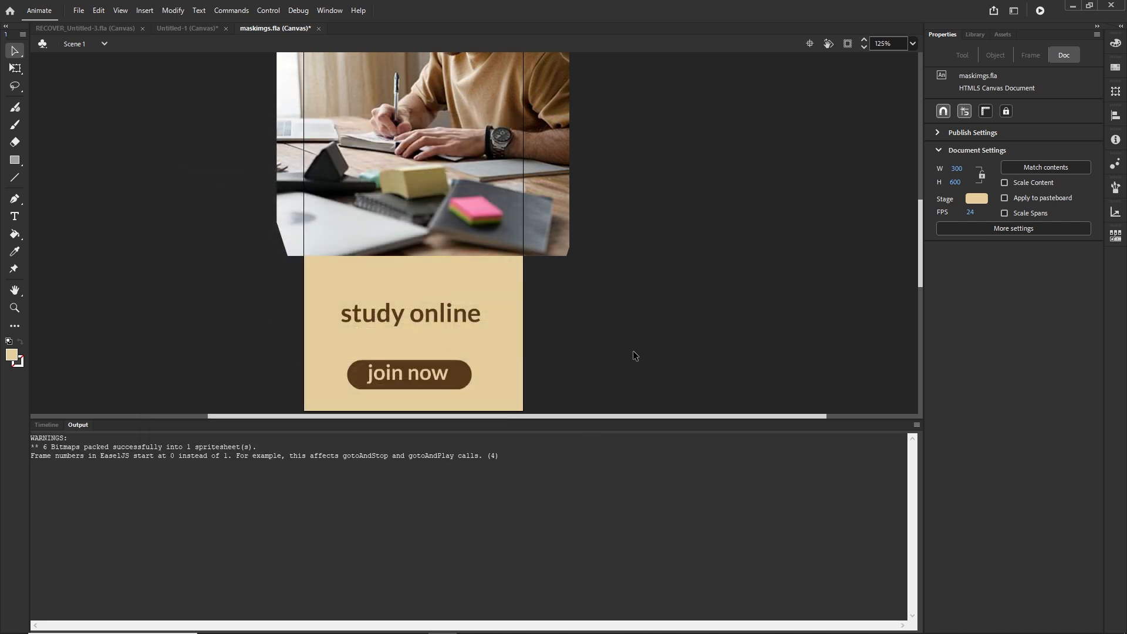